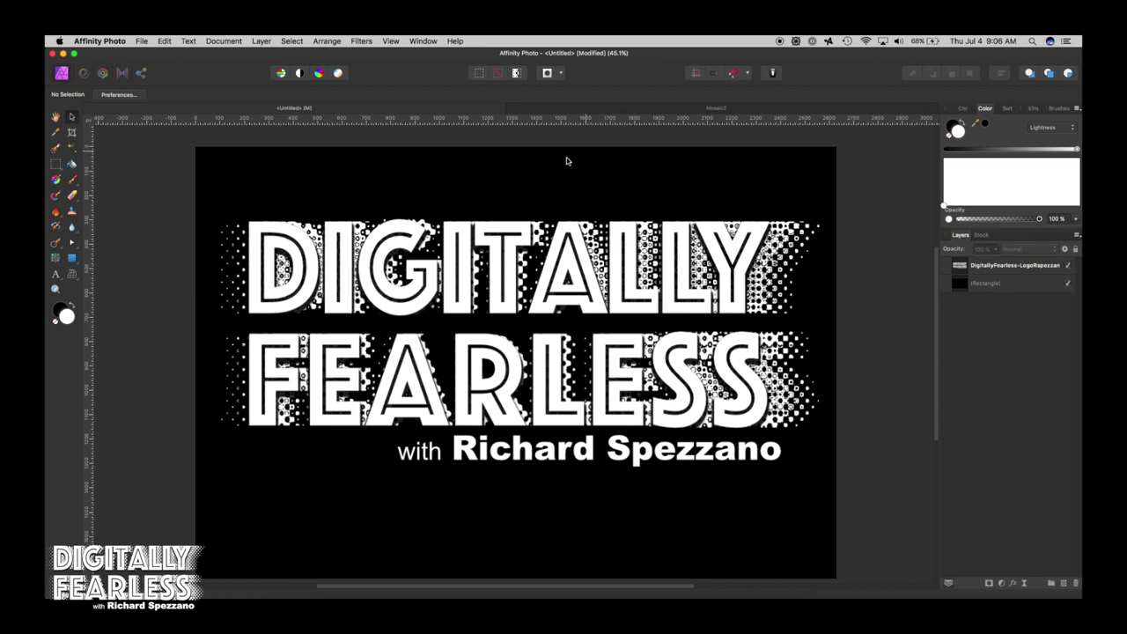
Step: Switch between the Mosaic2 example image and the logo document
left_click(625, 106)
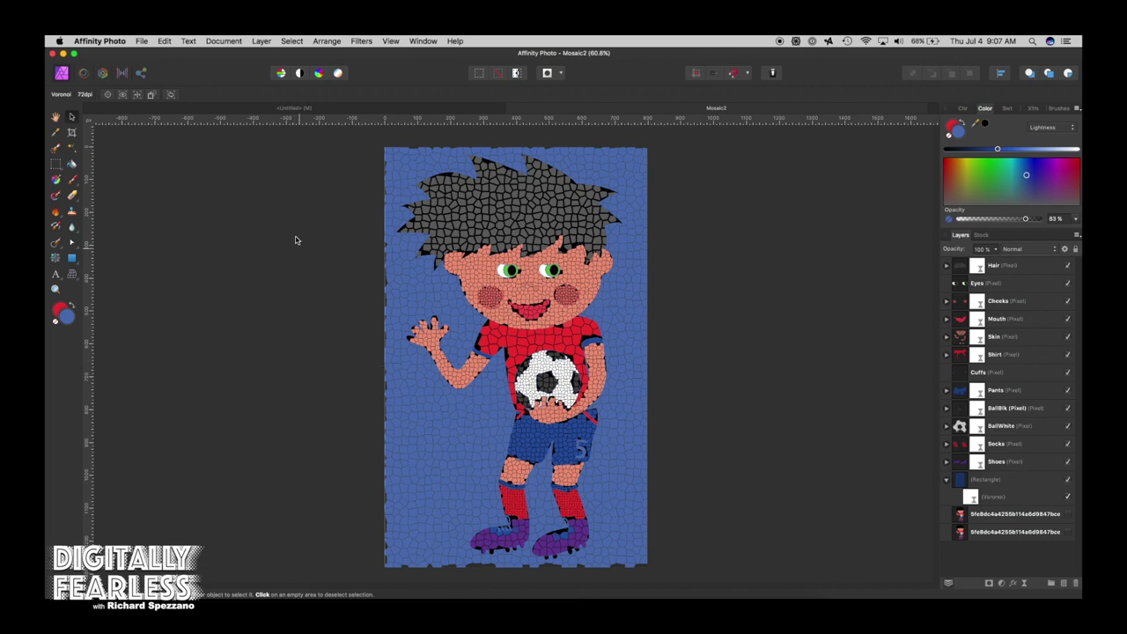
left_click(370, 108)
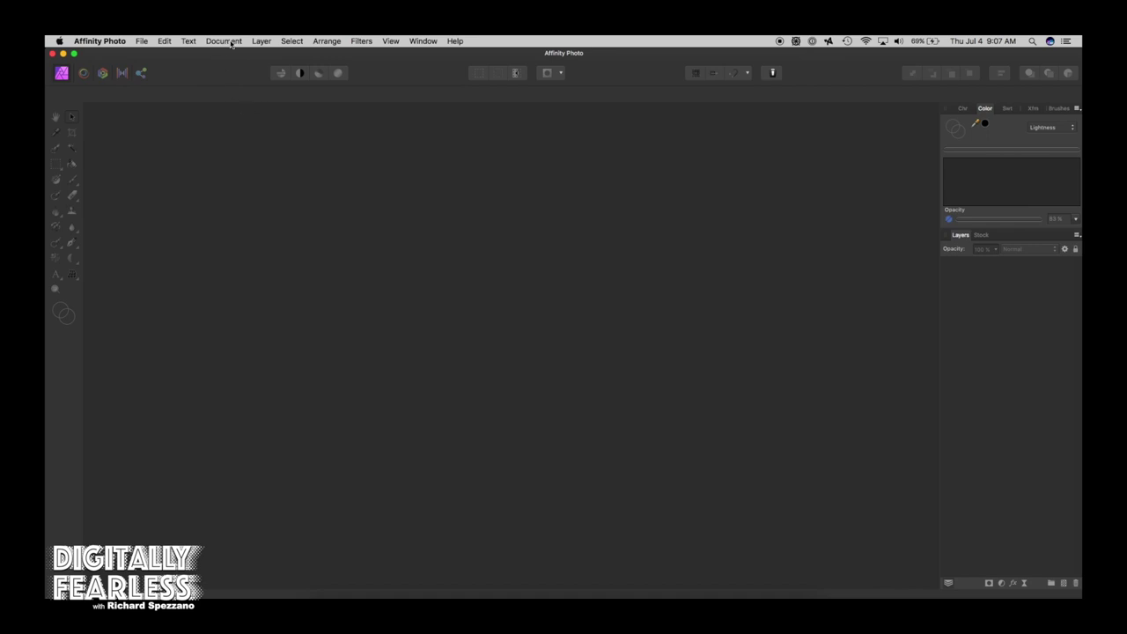
Step: Create a new blank document and draw a rectangle spanning the entire canvas
left_click(231, 41)
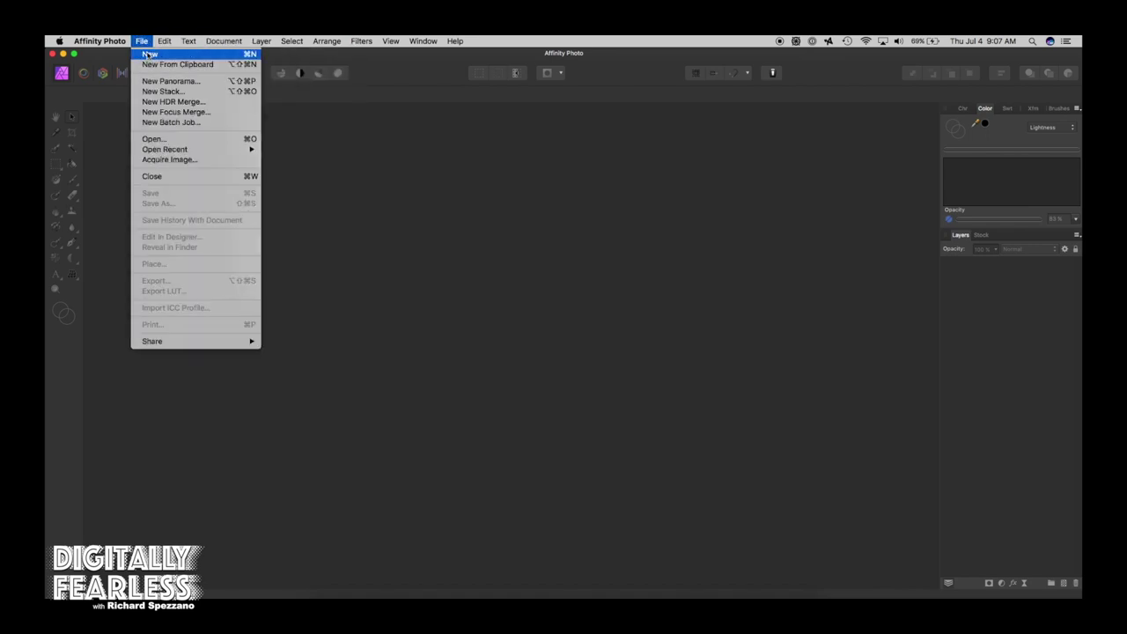
left_click(154, 53)
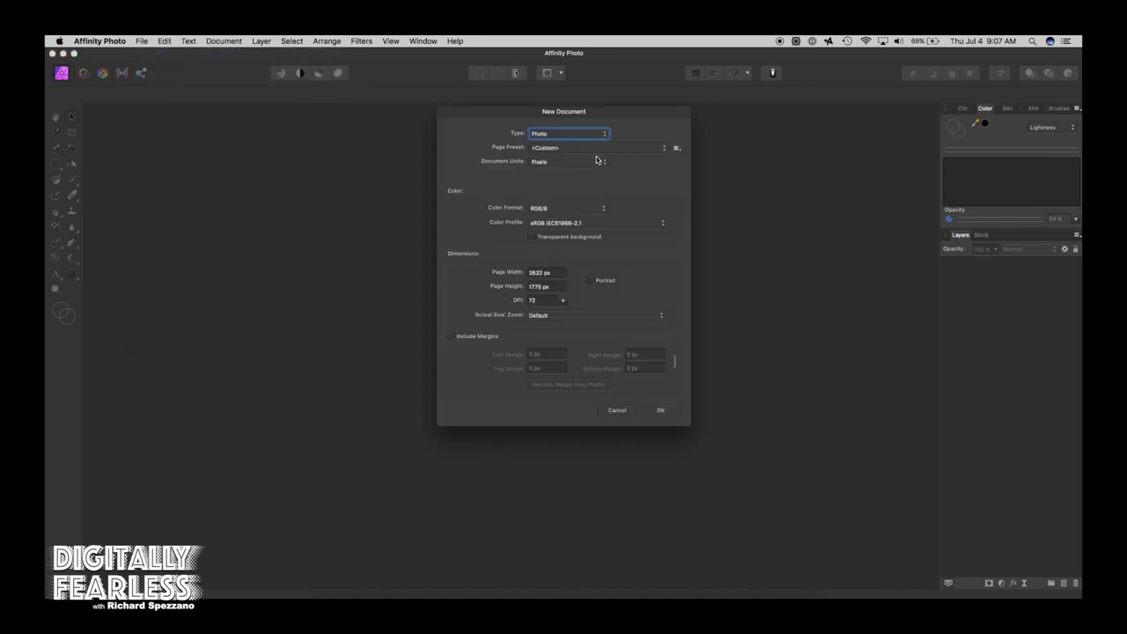
left_click(660, 411)
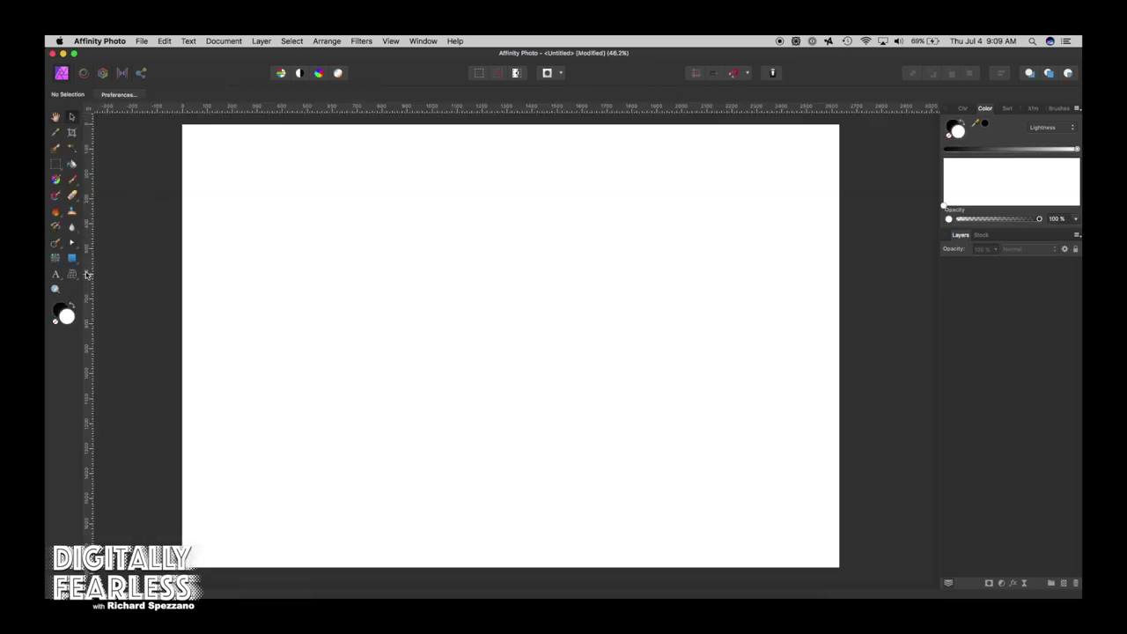
left_click(72, 259)
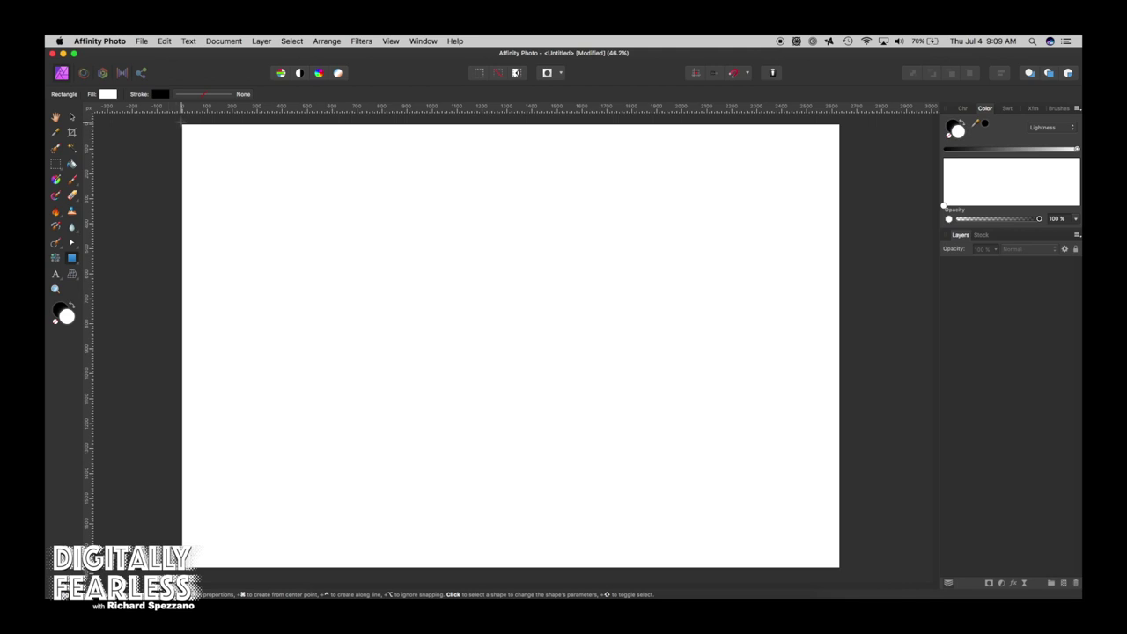
left_click_drag(183, 125, 837, 569)
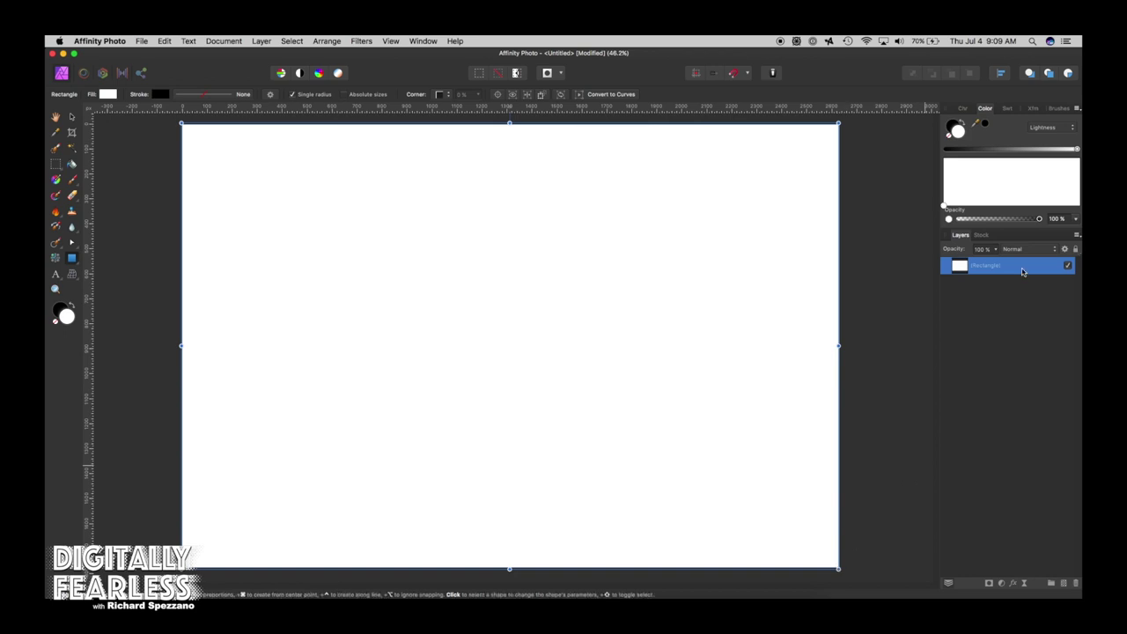
Step: Apply a Live Voronoi filter to the rectangle with cell size about 40.65 and line width 5.485
left_click(367, 43)
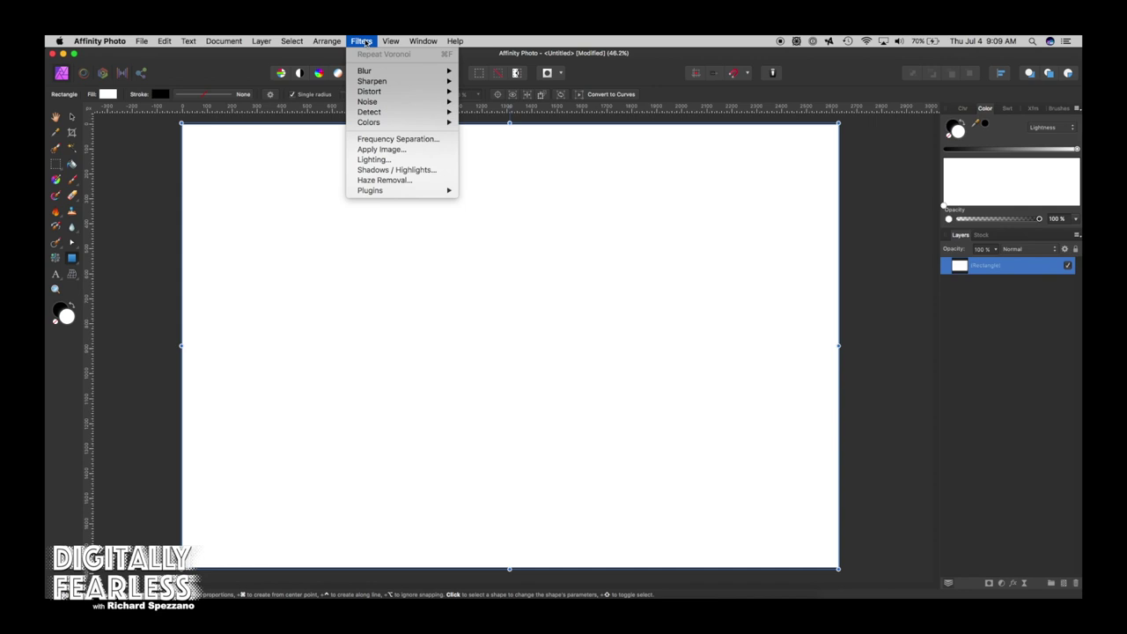
mouse_move(269, 39)
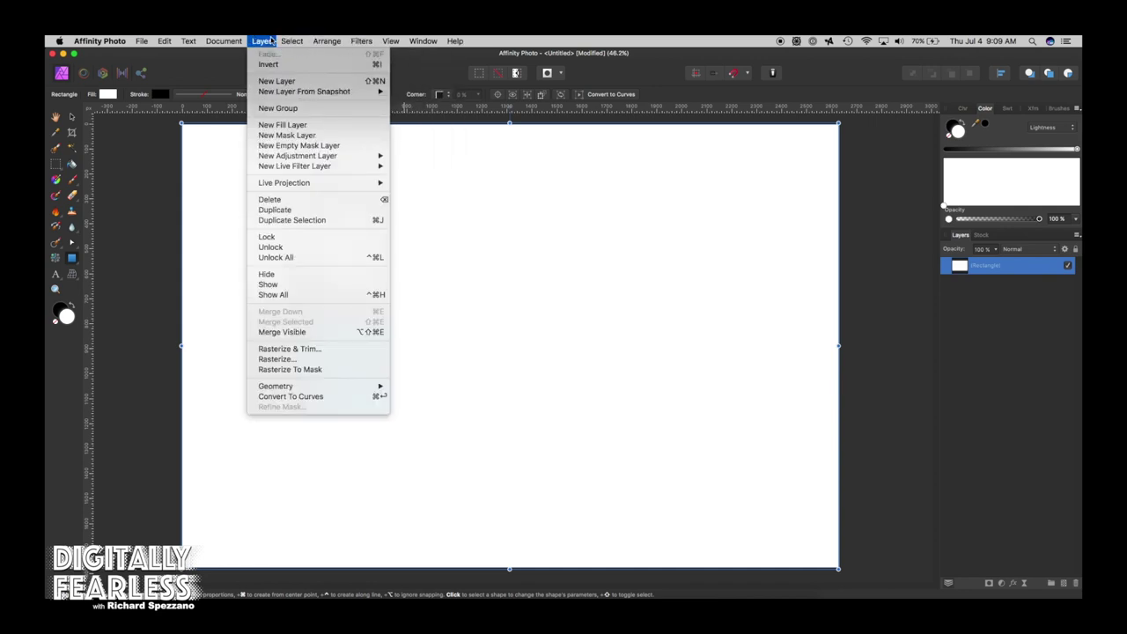
mouse_move(275, 171)
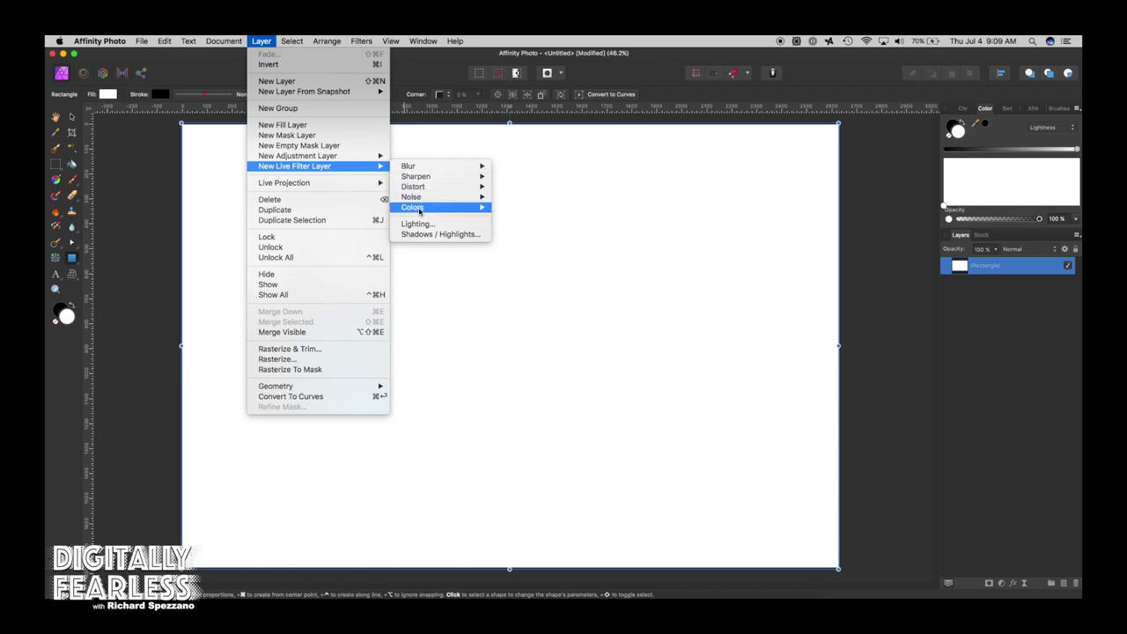
mouse_move(420, 212)
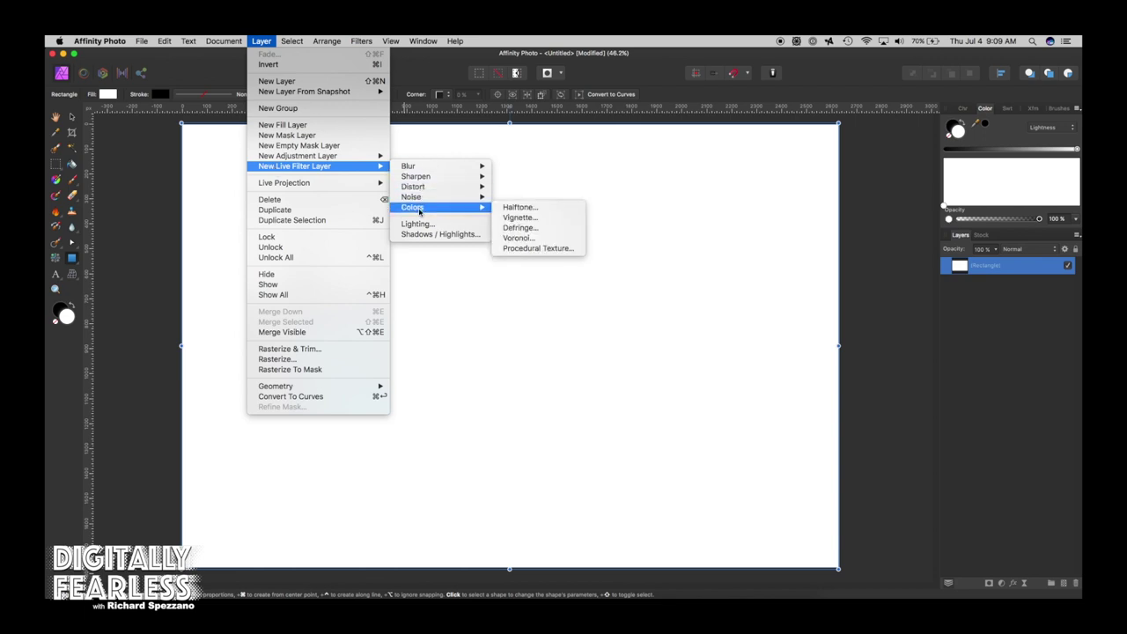
left_click(510, 239)
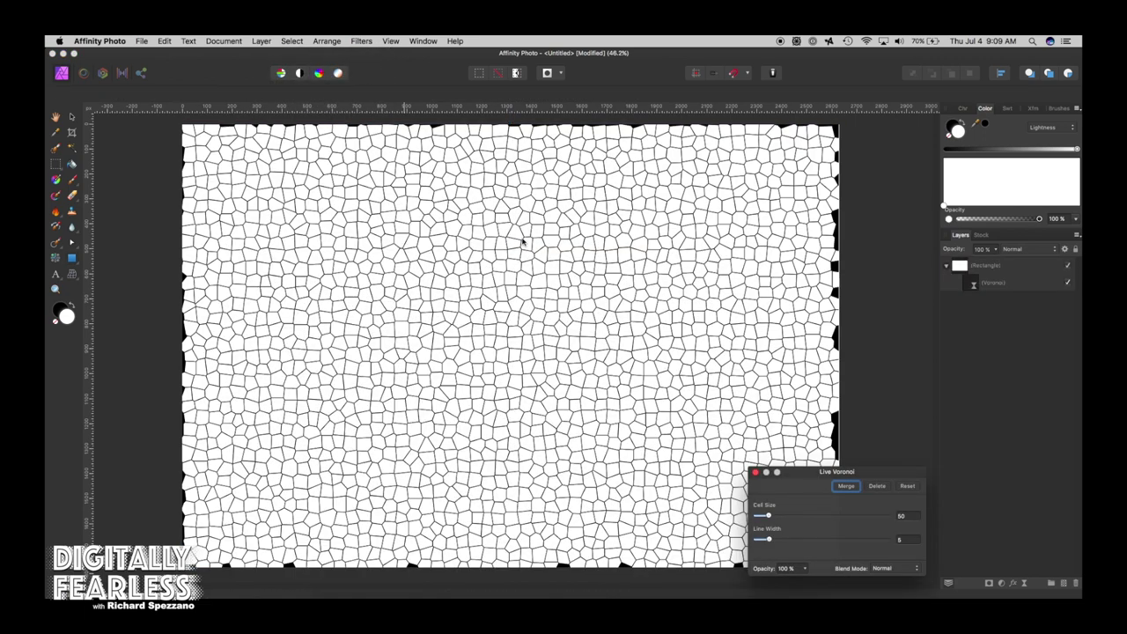
left_click_drag(883, 472, 1016, 402)
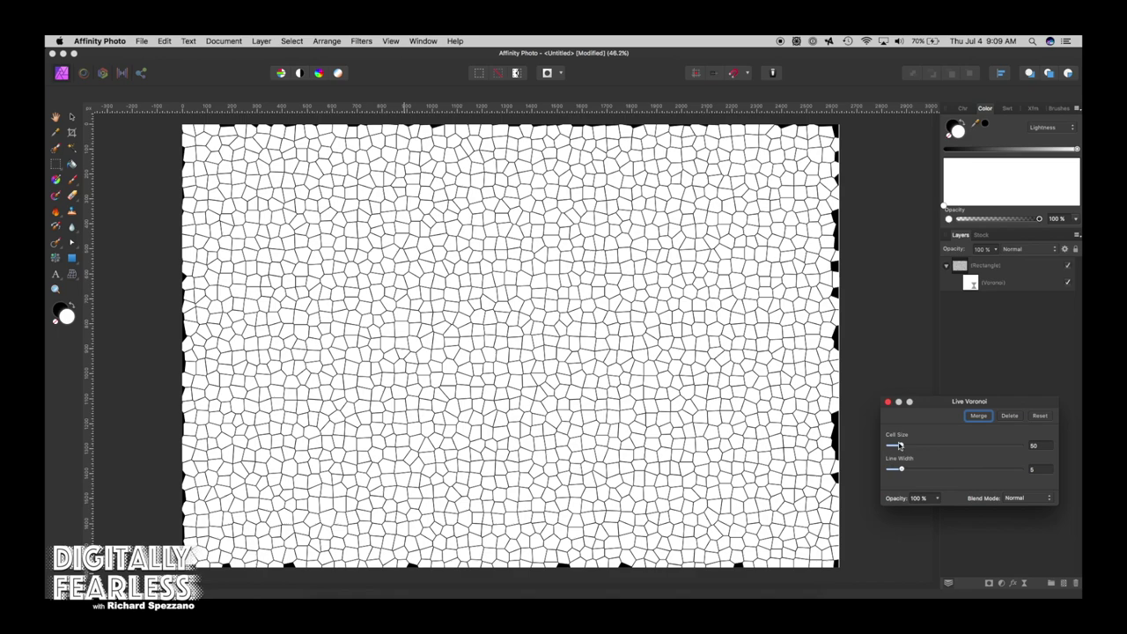
left_click_drag(900, 446, 904, 469)
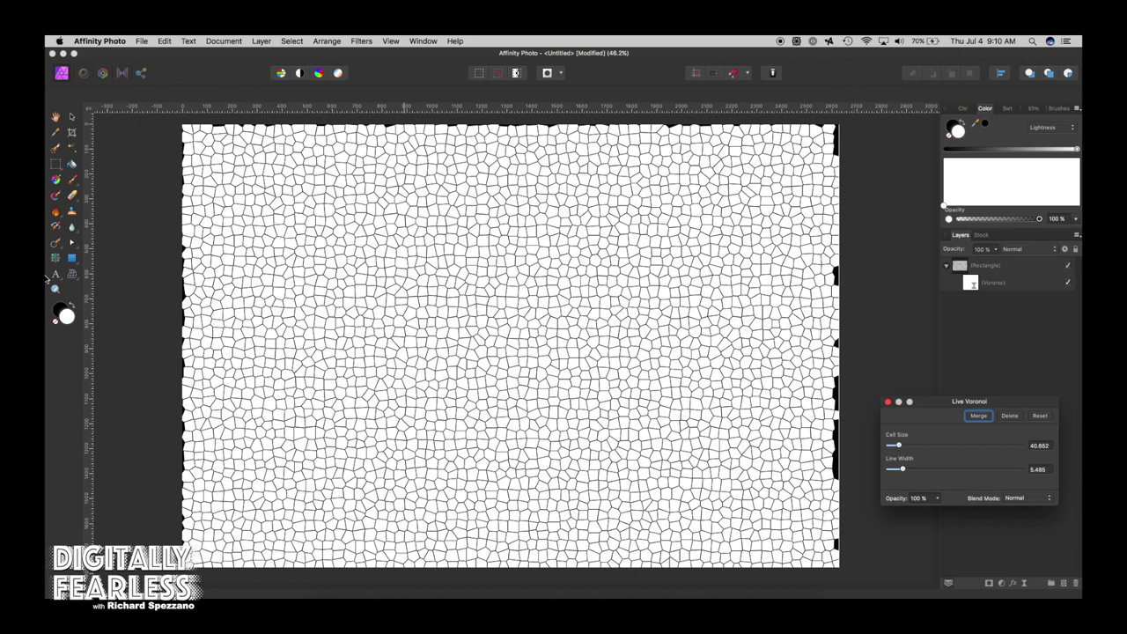
left_click(70, 118)
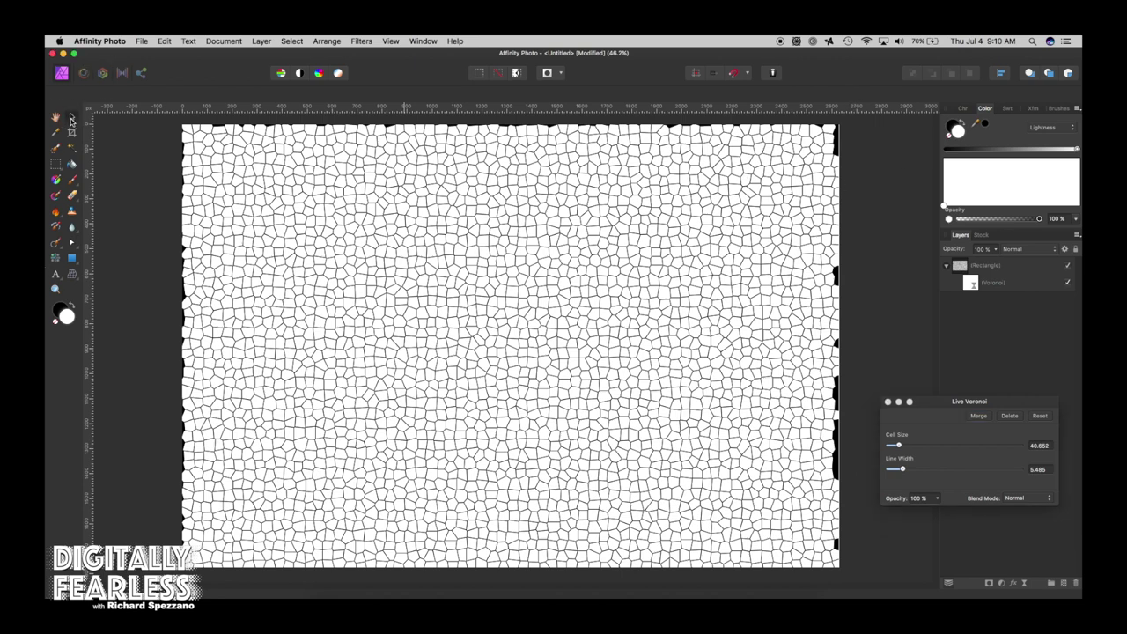
Step: Duplicate the Voronoi rectangle with Cmd+J and set the copy to Multiply blending
left_click(192, 145)
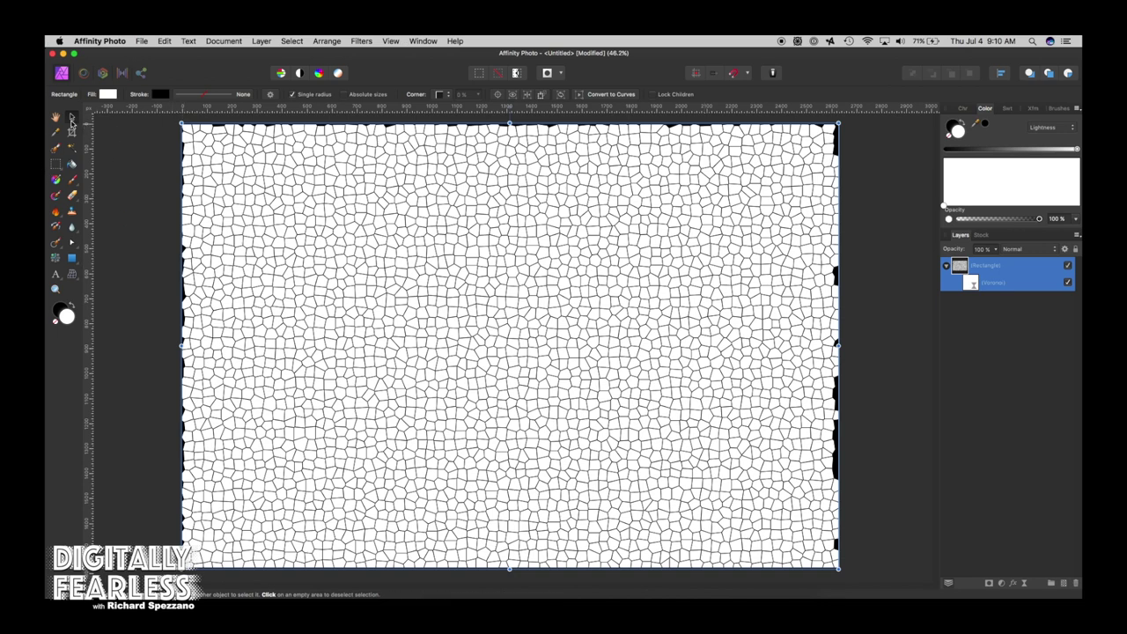
left_click(993, 322)
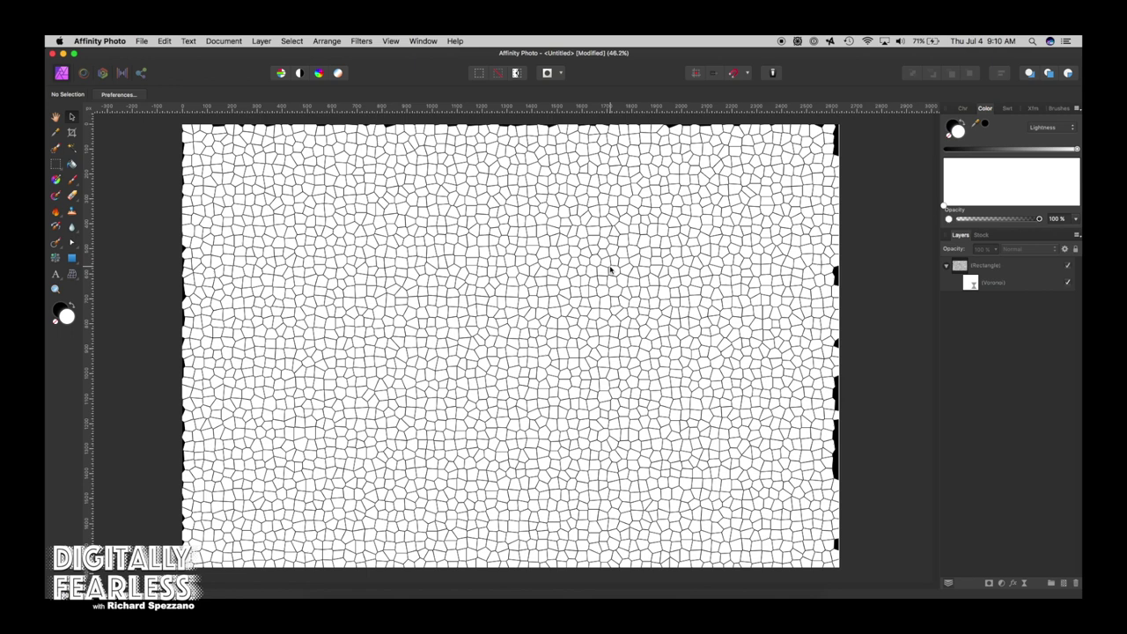
left_click(947, 267)
left_click(958, 267)
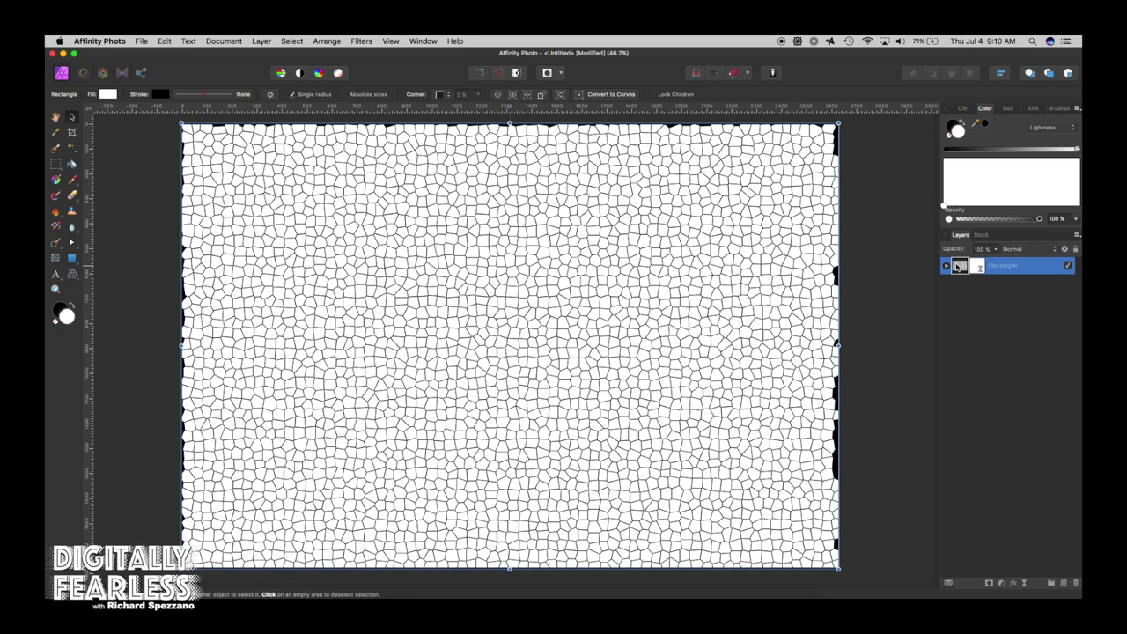
key("super+j")
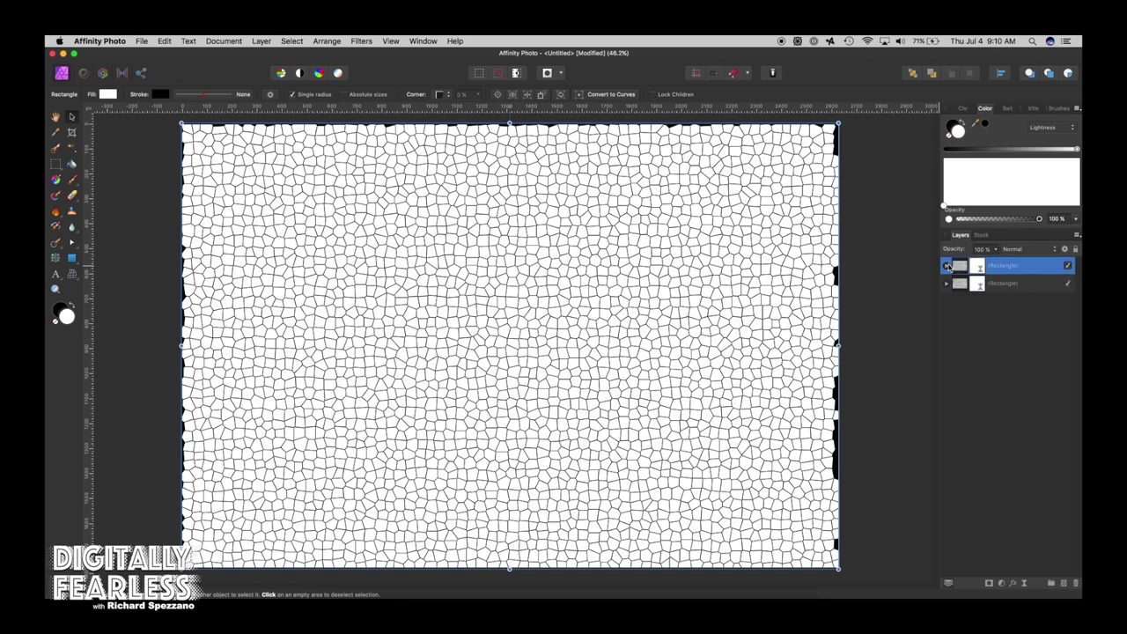
left_click(1012, 249)
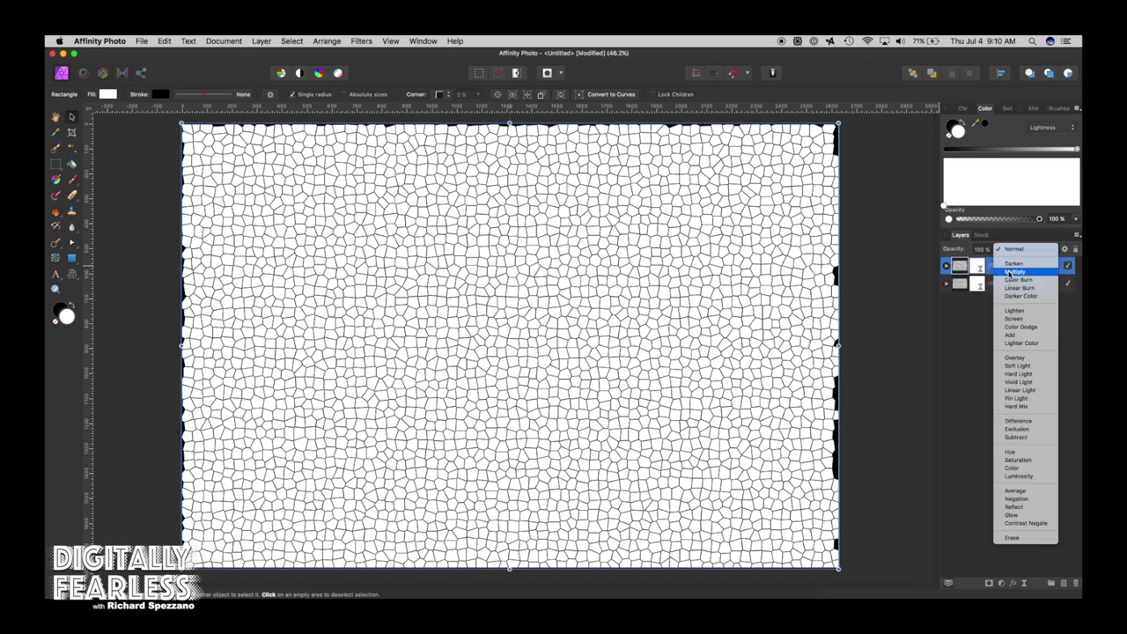
left_click(1011, 275)
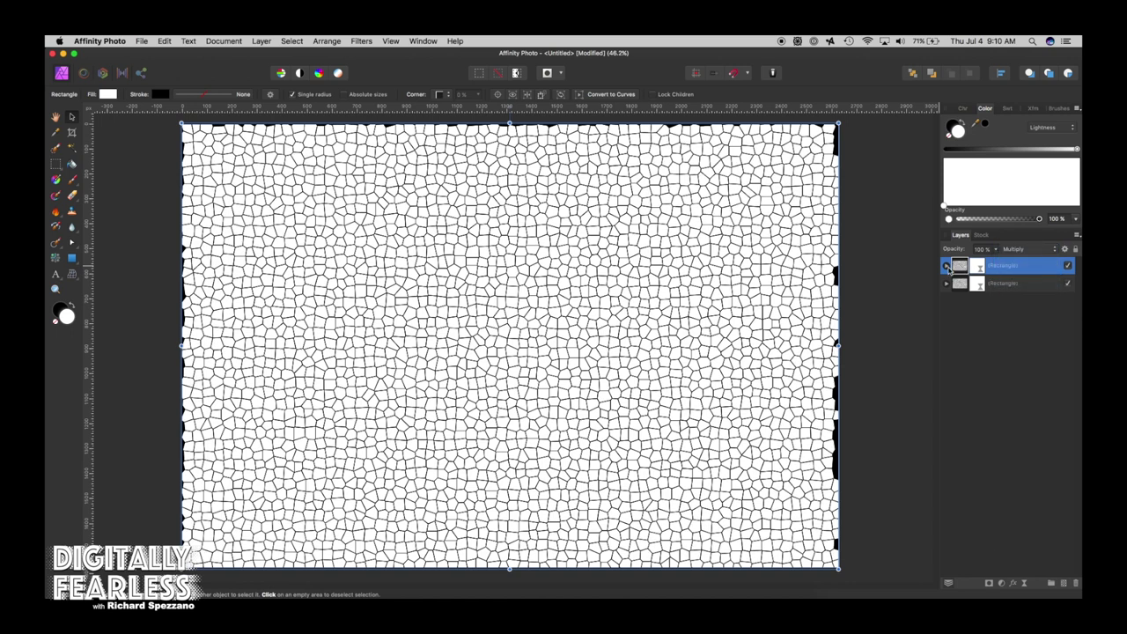
Step: Enlarge the copy's Voronoi cells to cell size 66.014, line width 2.831
left_click(947, 267)
double_click(969, 282)
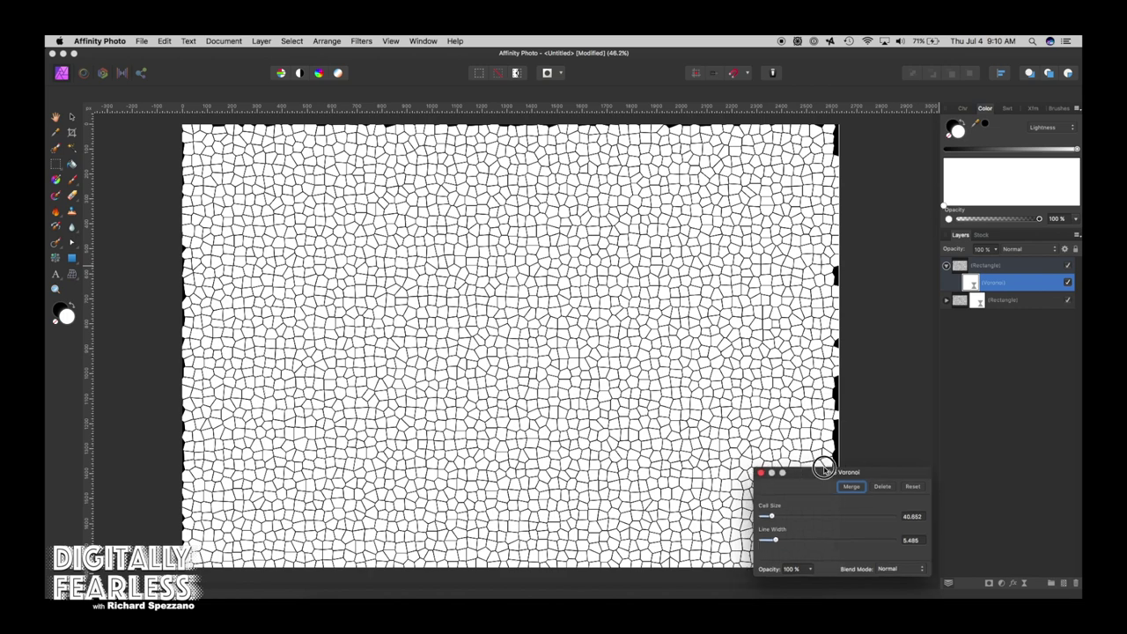
left_click_drag(809, 470, 899, 368)
left_click_drag(859, 416, 853, 438)
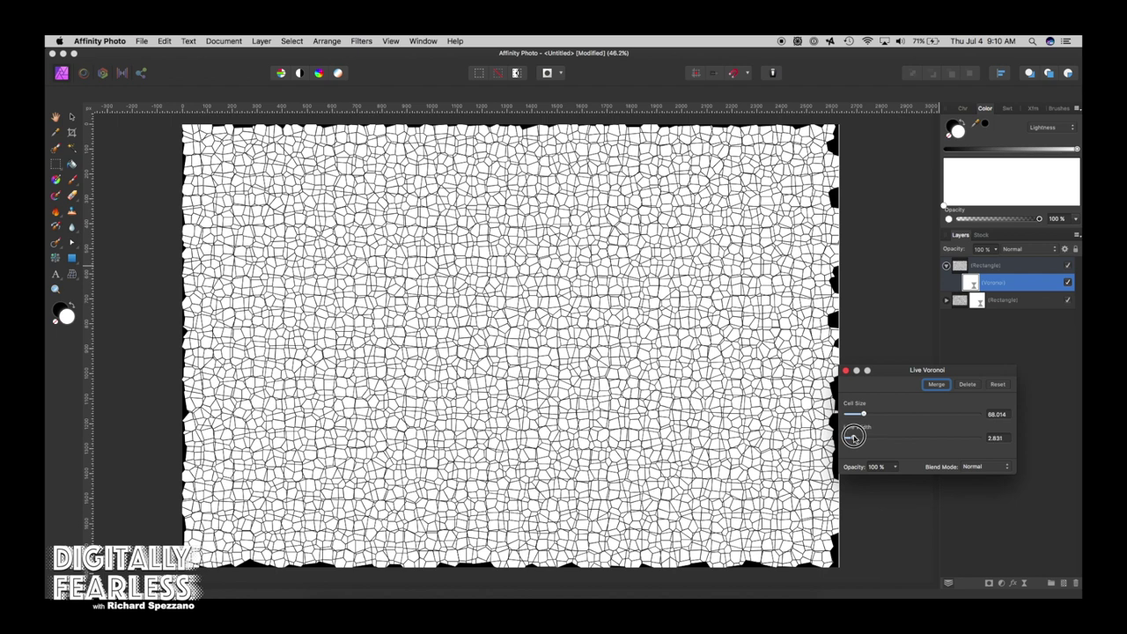
Step: Close the Voronoi settings and duplicate the top Voronoi rectangle into a third copy
left_click(846, 371)
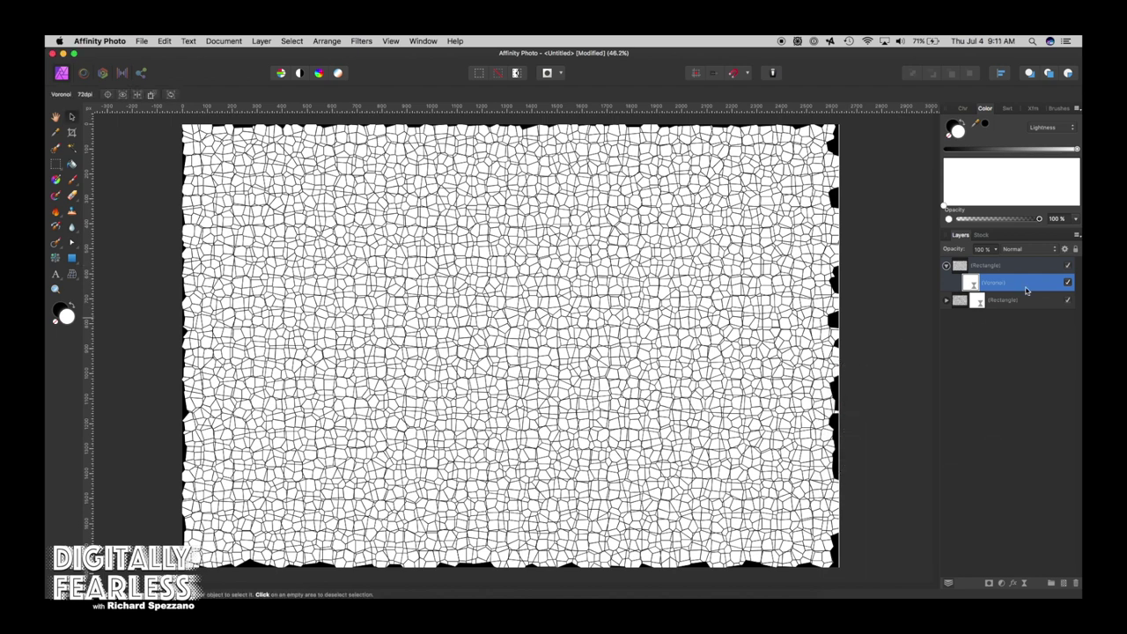
left_click(946, 266)
left_click(960, 269)
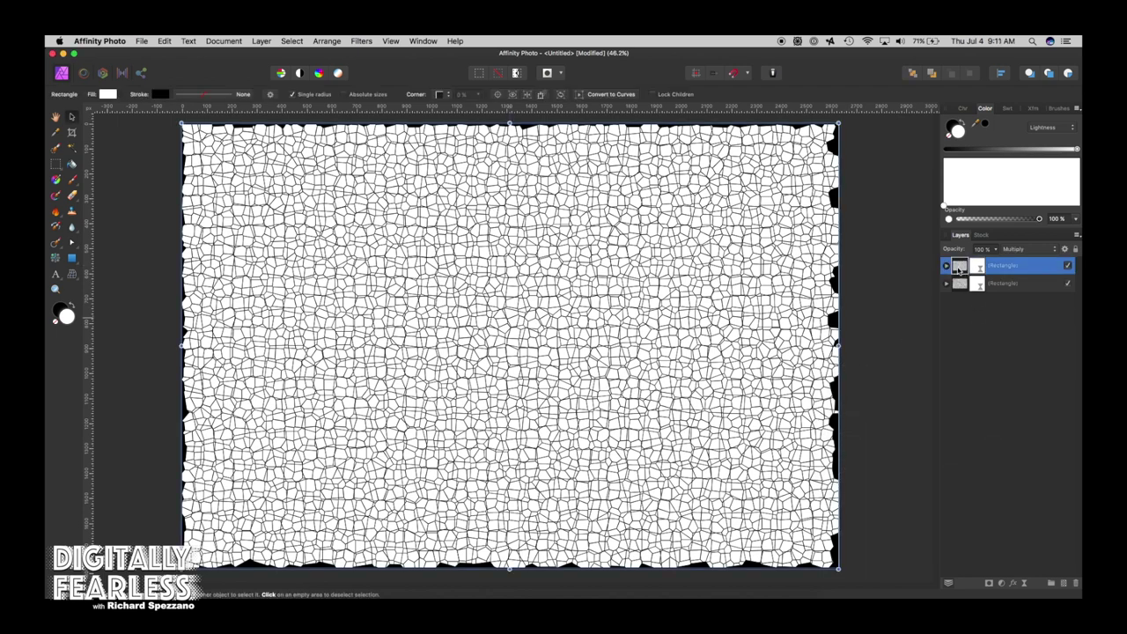
key("super+j")
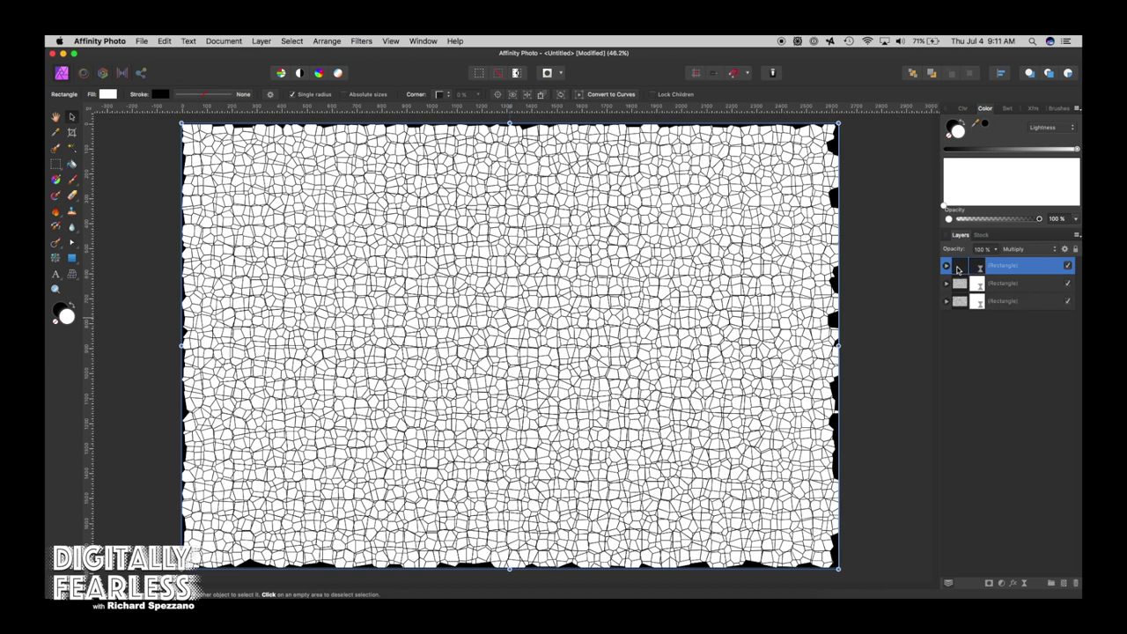
left_click(947, 267)
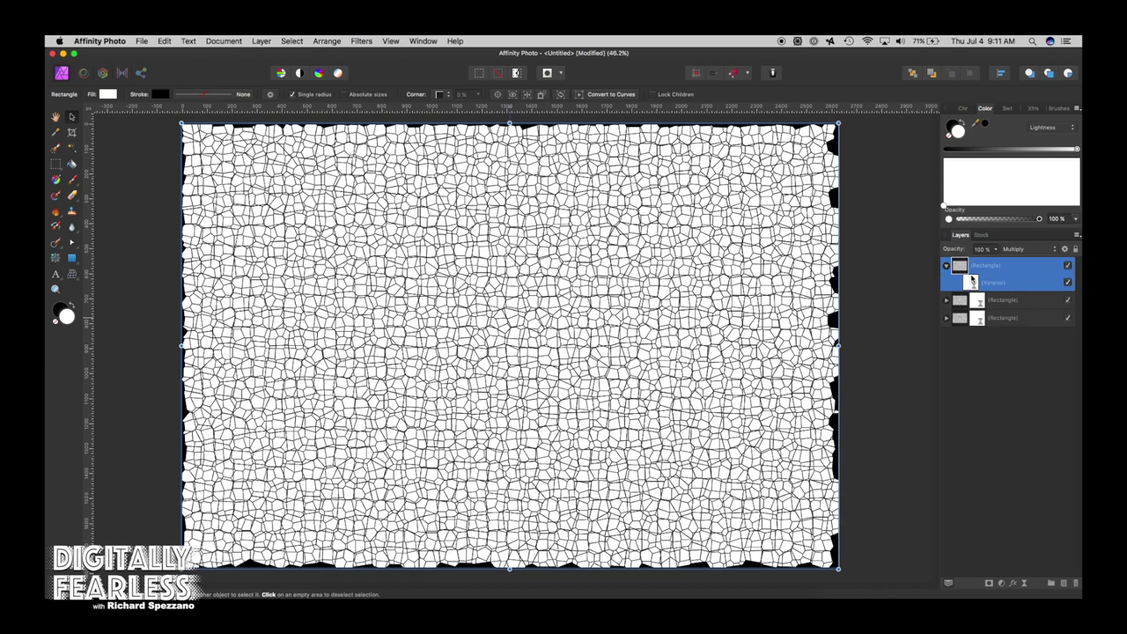
double_click(972, 282)
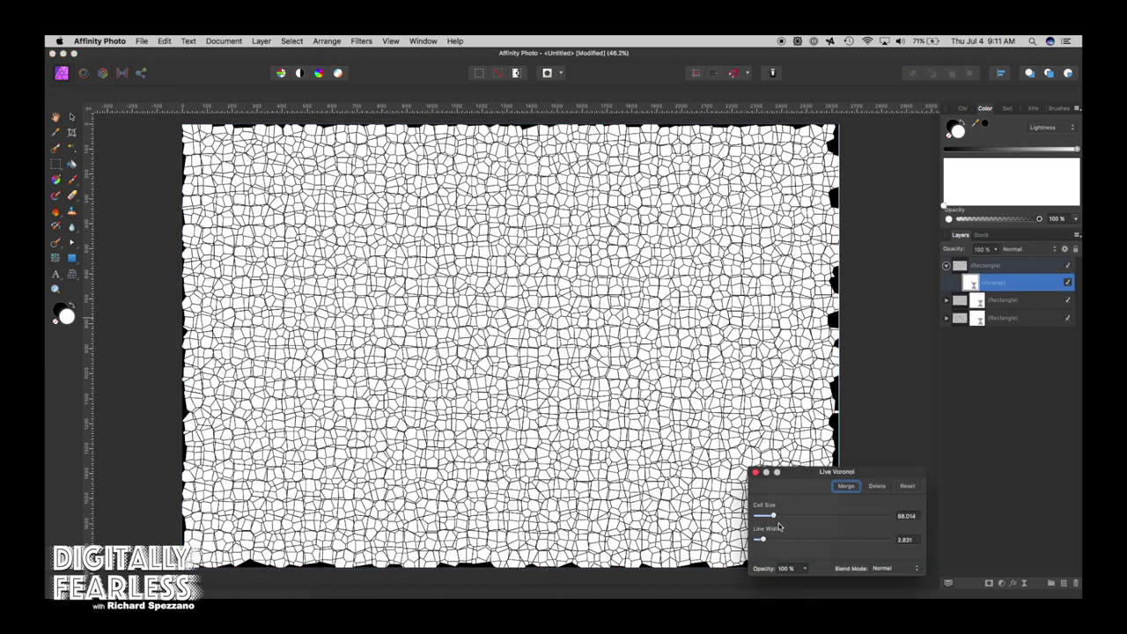
Step: Set the third copy's Voronoi to cell size about 69.3 and line width about 1.7
left_click(964, 266)
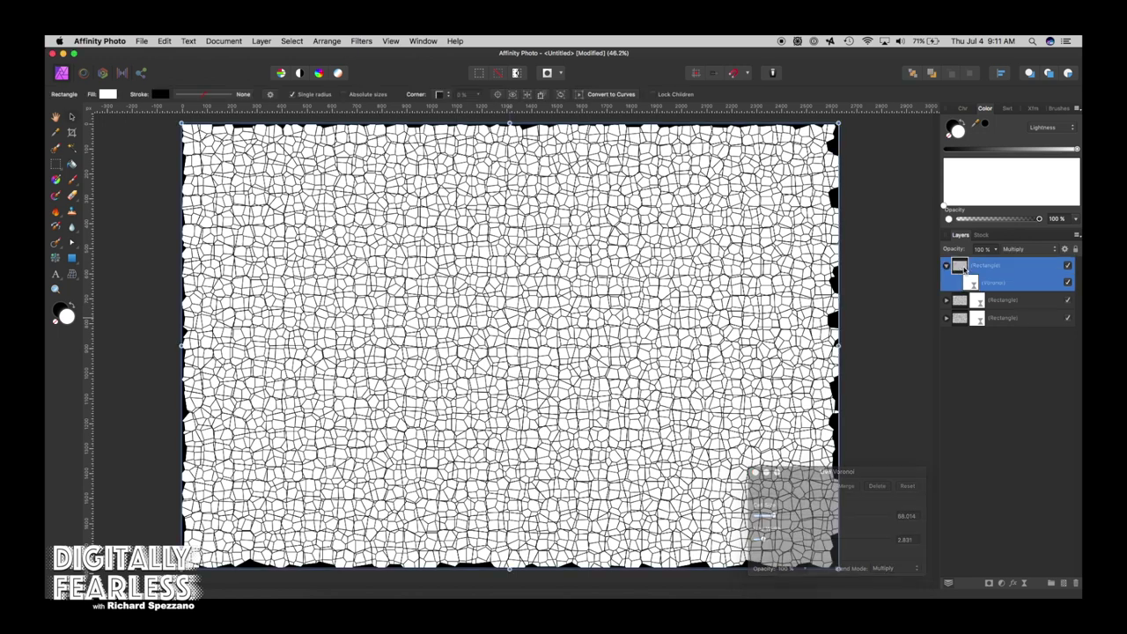
double_click(972, 282)
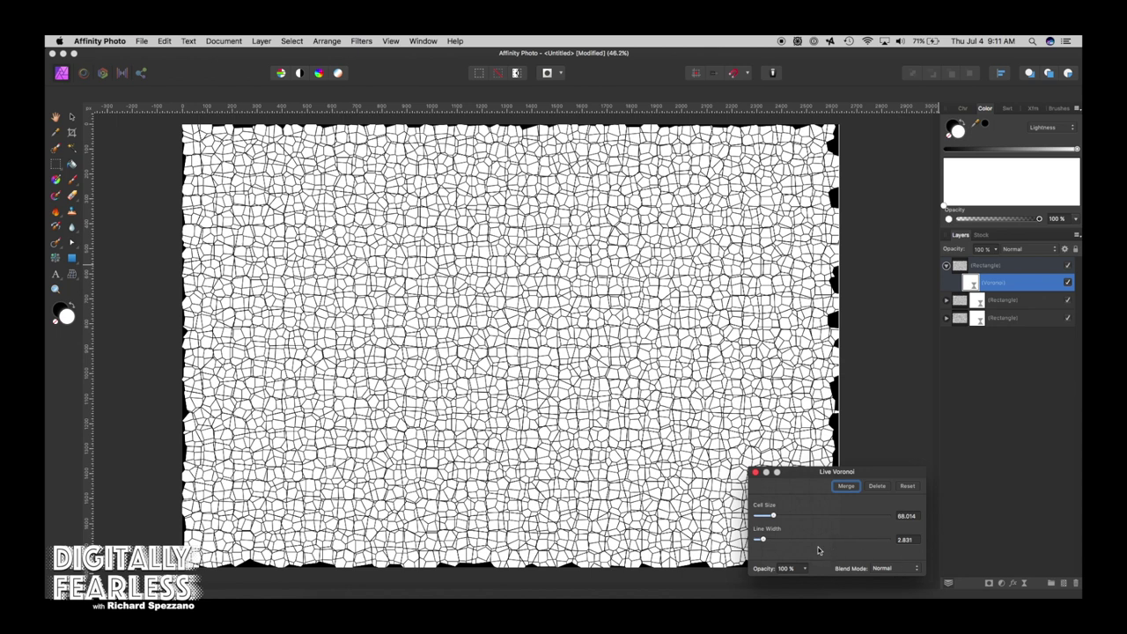
left_click_drag(811, 473, 911, 396)
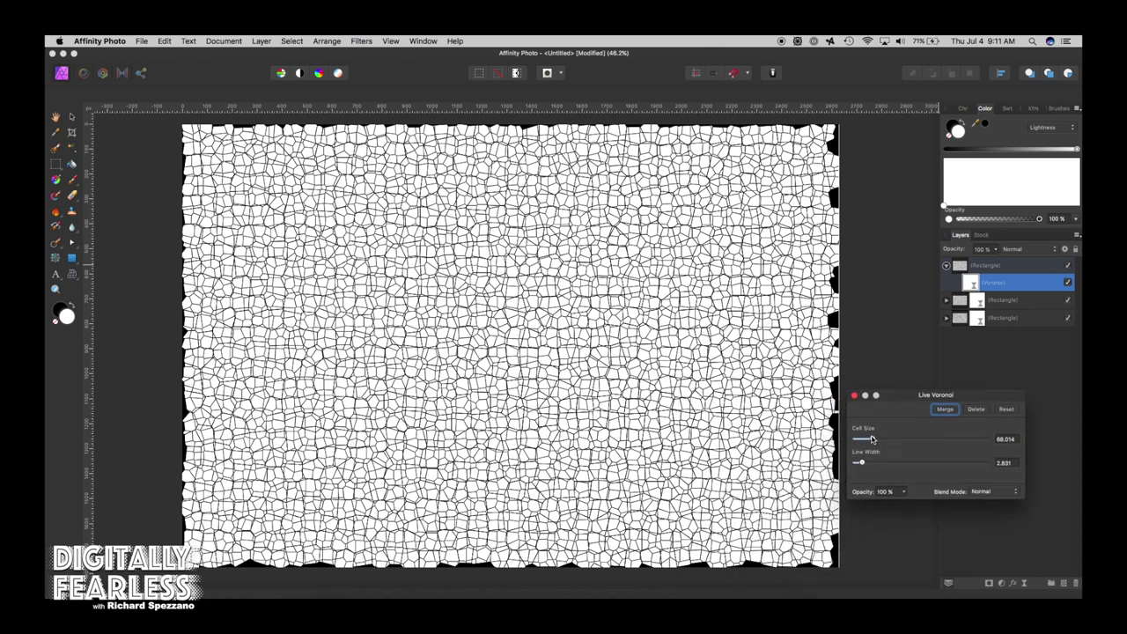
left_click_drag(872, 439, 878, 438)
left_click_drag(871, 437, 858, 464)
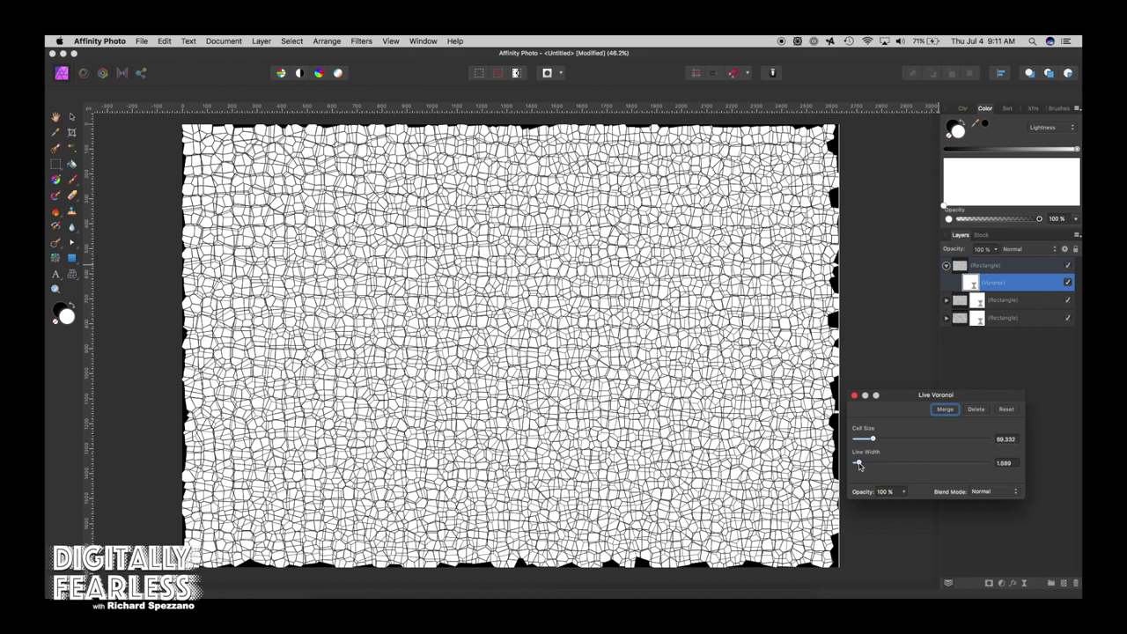
left_click(855, 397)
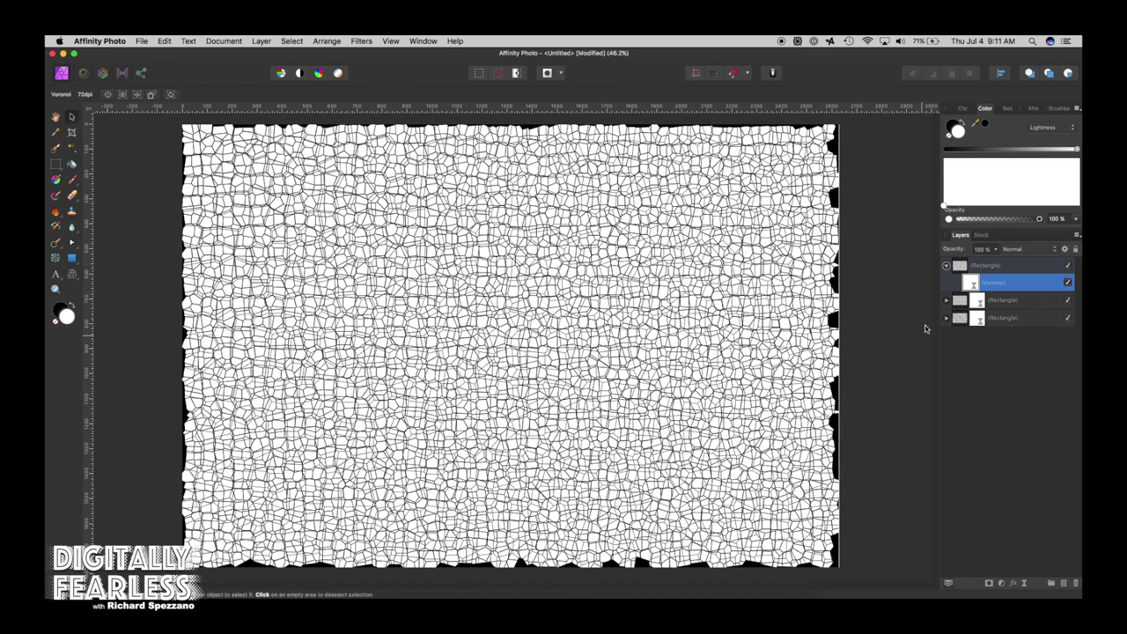
Step: Select the three Rectangle layers and group them with Cmd+G
left_click(947, 265)
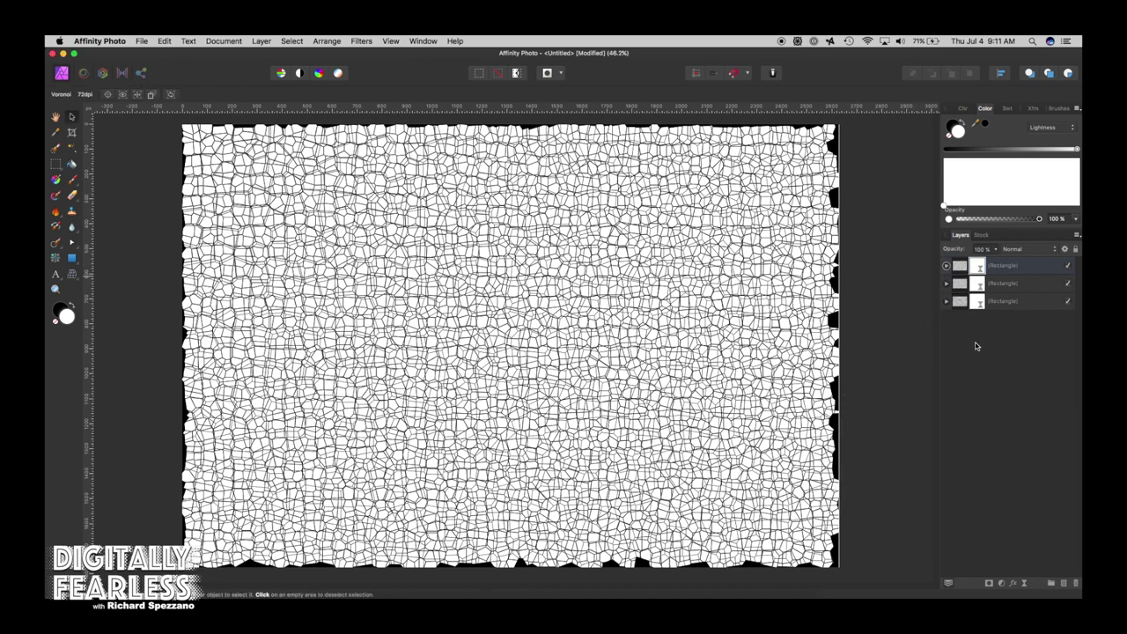
left_click(961, 302)
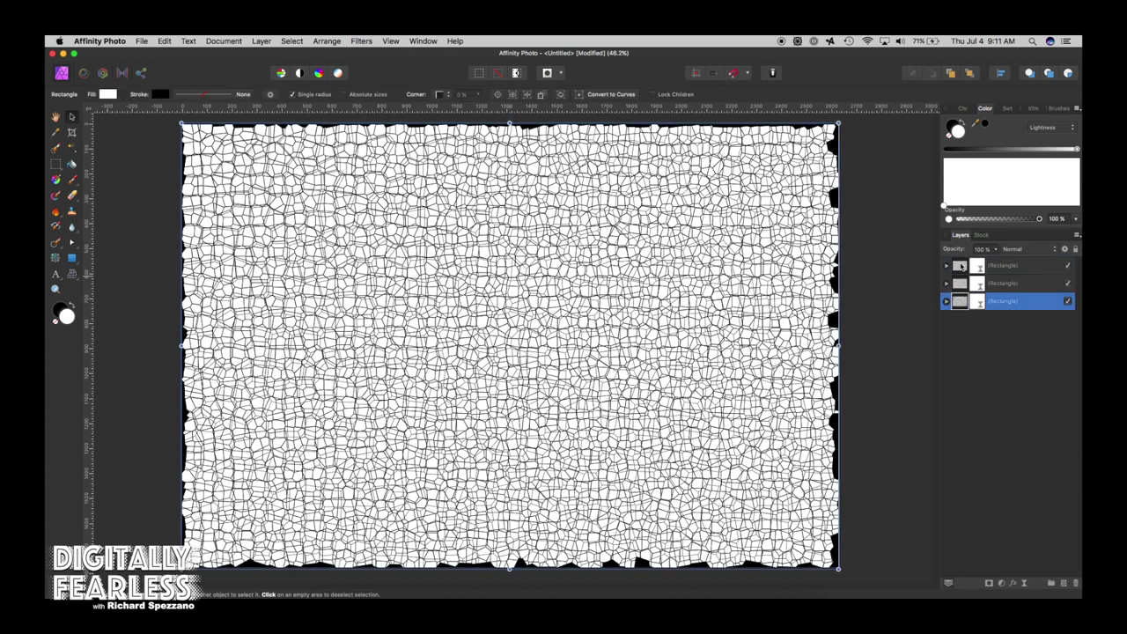
left_click(962, 266, "shift")
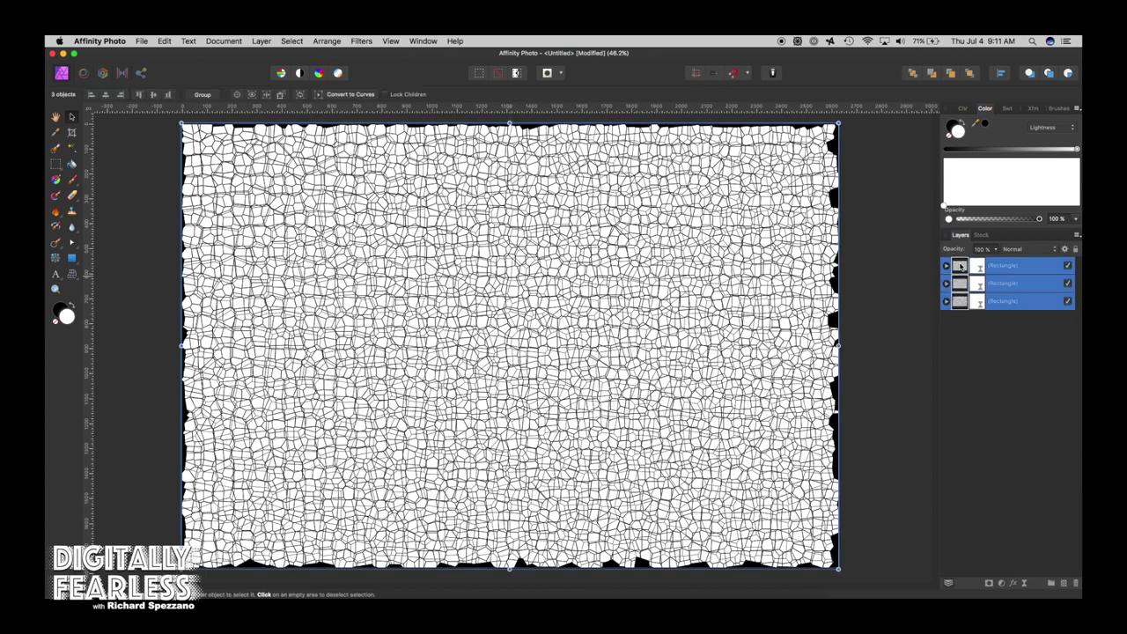
key("super+g")
left_click(971, 306)
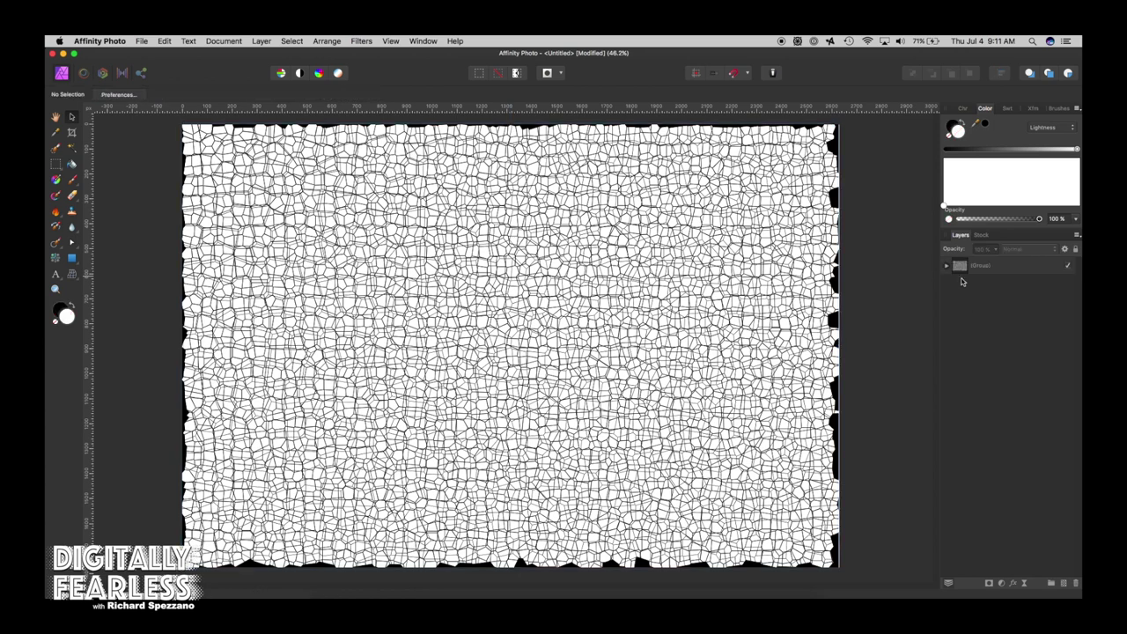
Step: Merge all visible layers into a new crackle Pixel layer above the group
left_click(961, 270)
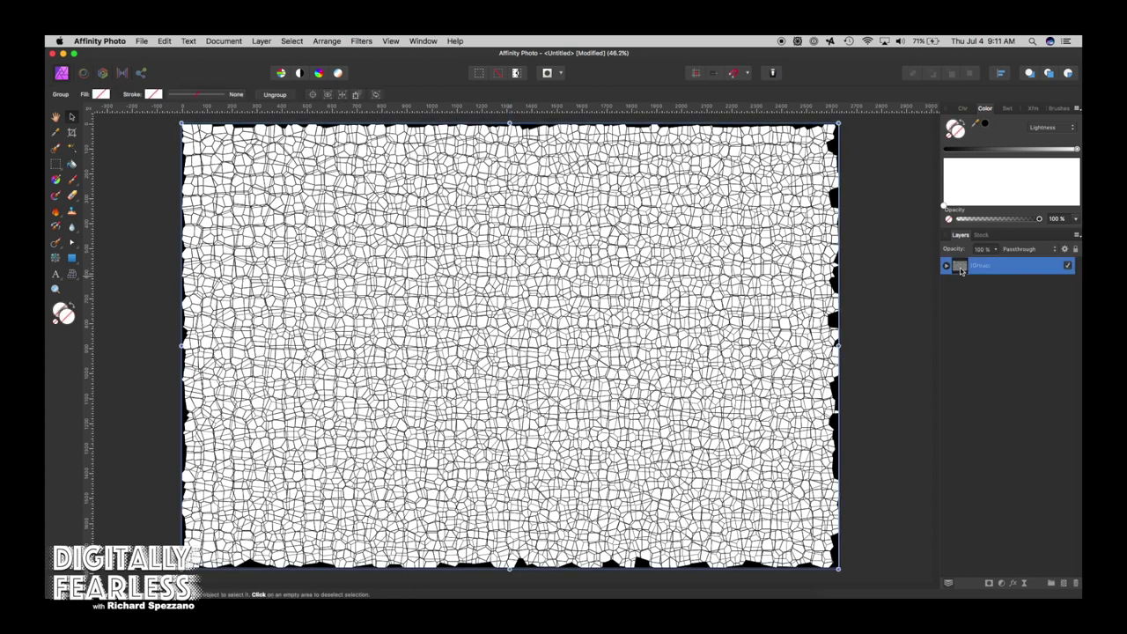
left_click(262, 41)
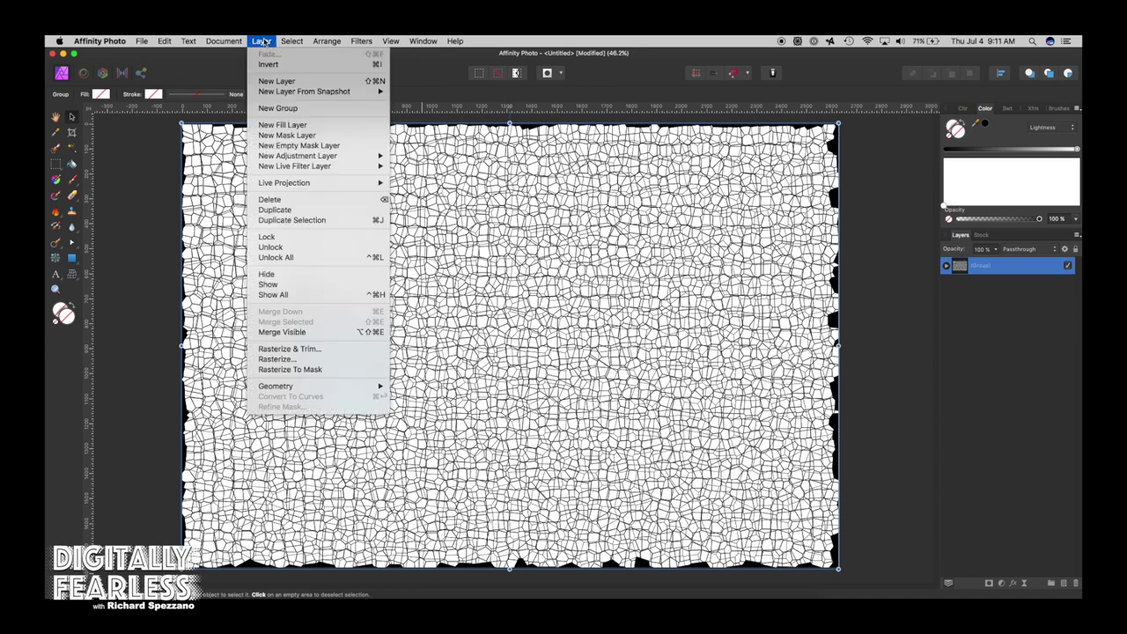
left_click(281, 332)
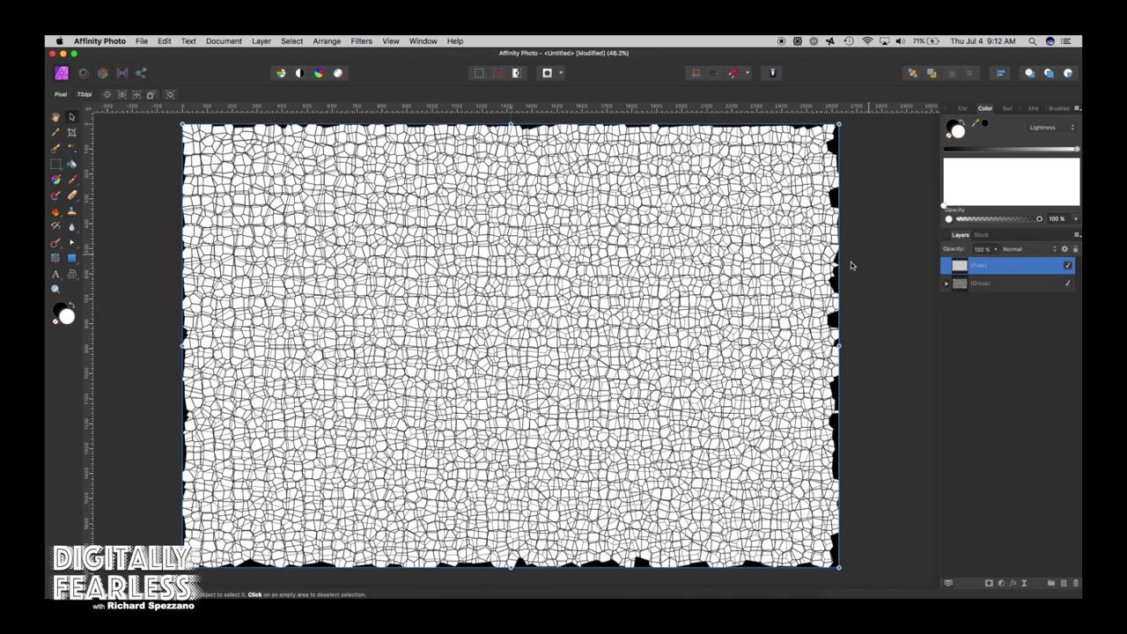
Step: Hide the crackle group and open the Stock panel with Pixabay as the source
left_click(1068, 284)
left_click(982, 235)
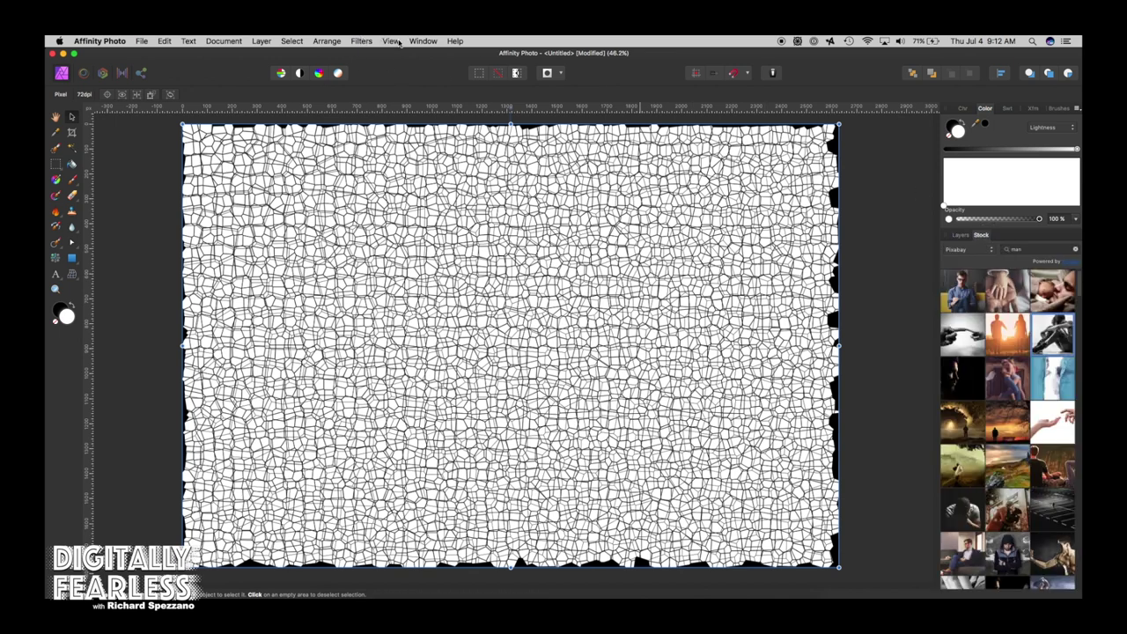
left_click(396, 42)
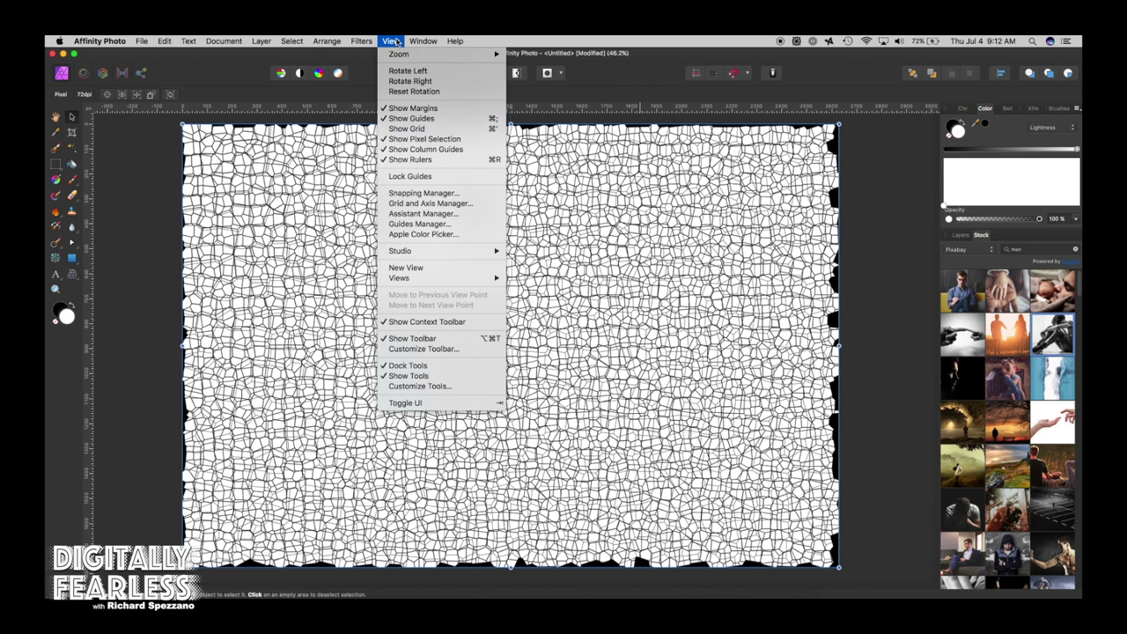
mouse_move(405, 254)
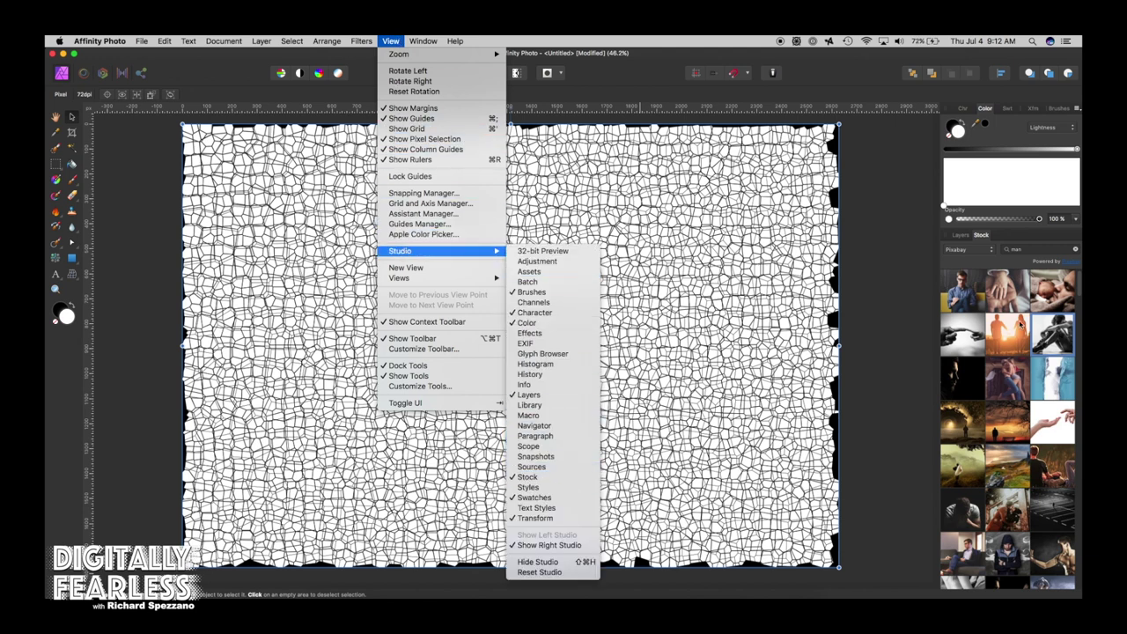
left_click(992, 252)
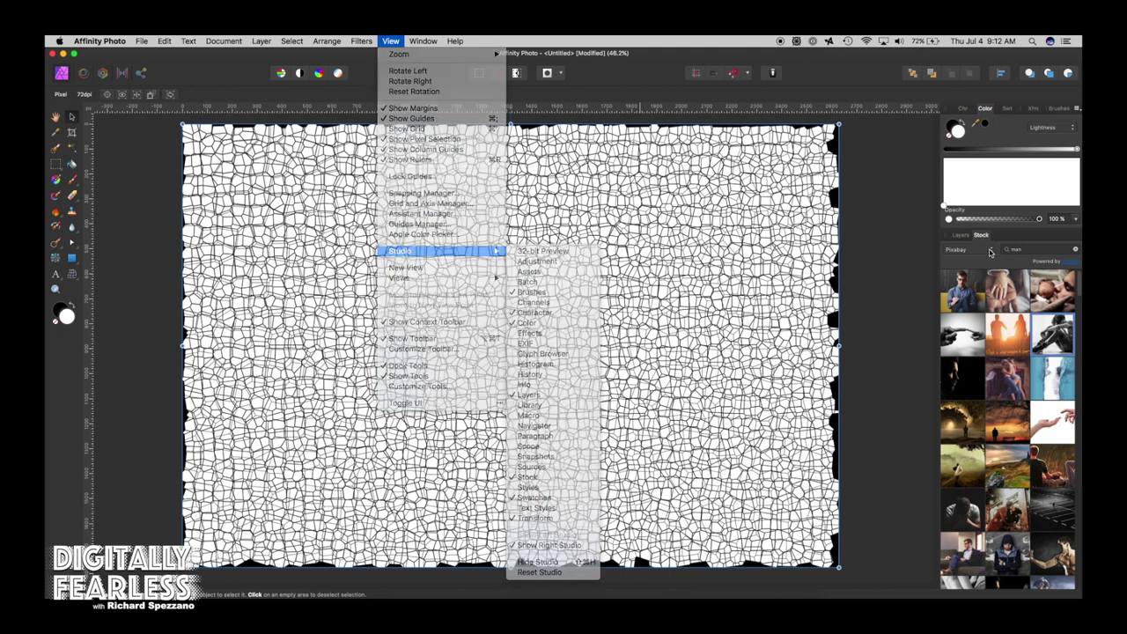
left_click(992, 252)
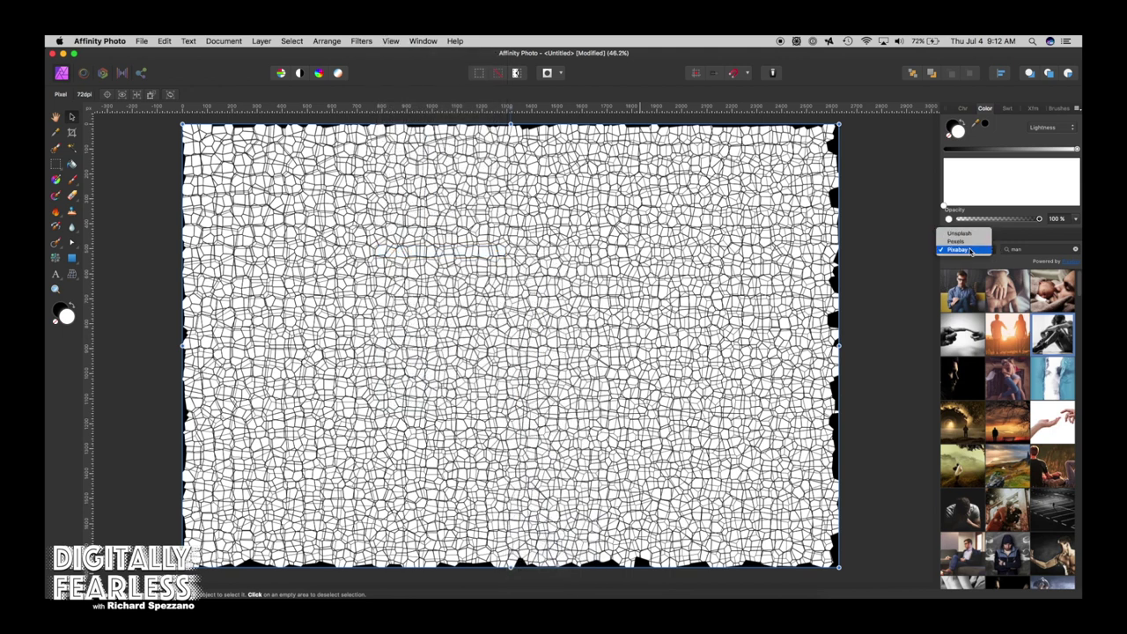
left_click(970, 251)
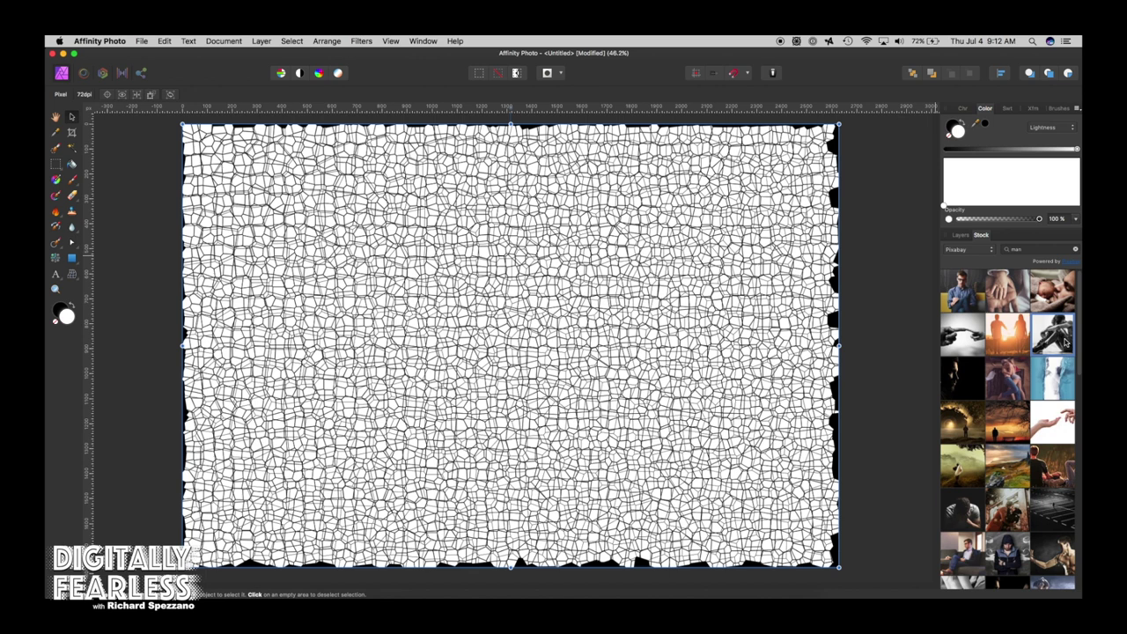
Step: Place the Pixabay photo of the seated man and resize it to fill the canvas
left_click_drag(1065, 343, 524, 332)
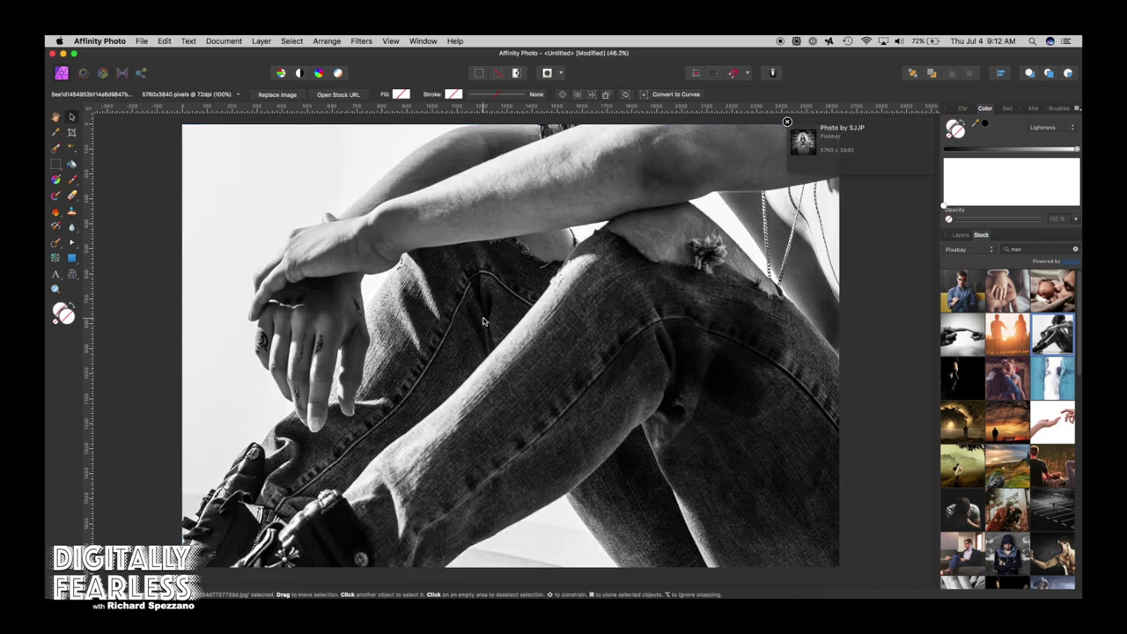
scroll(483, 317, "down", 5)
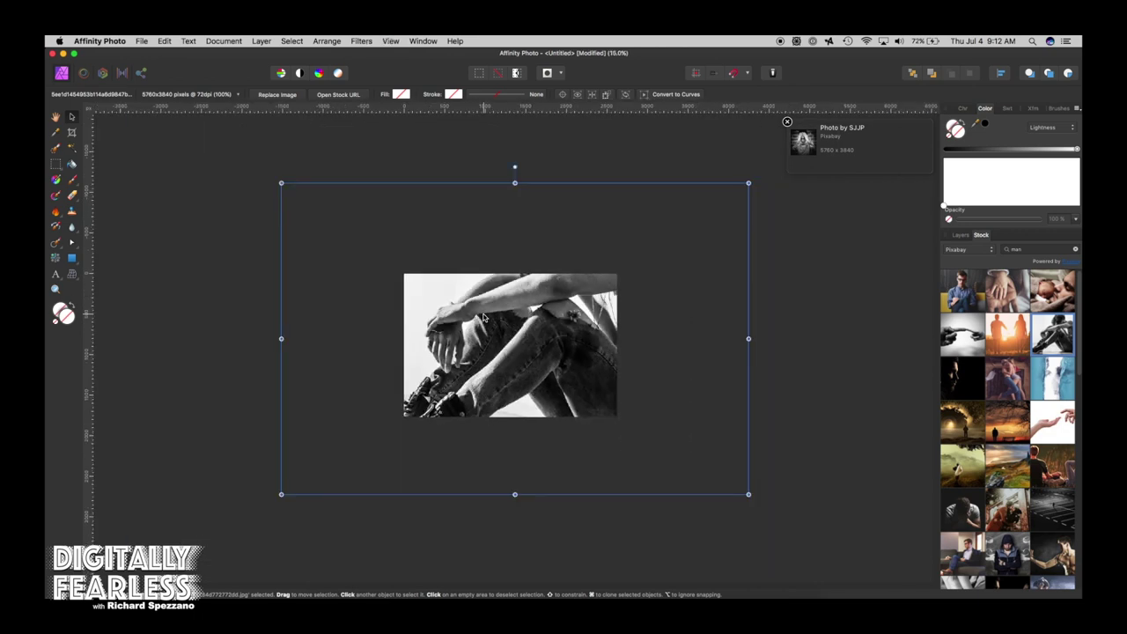
left_click_drag(281, 183, 402, 267)
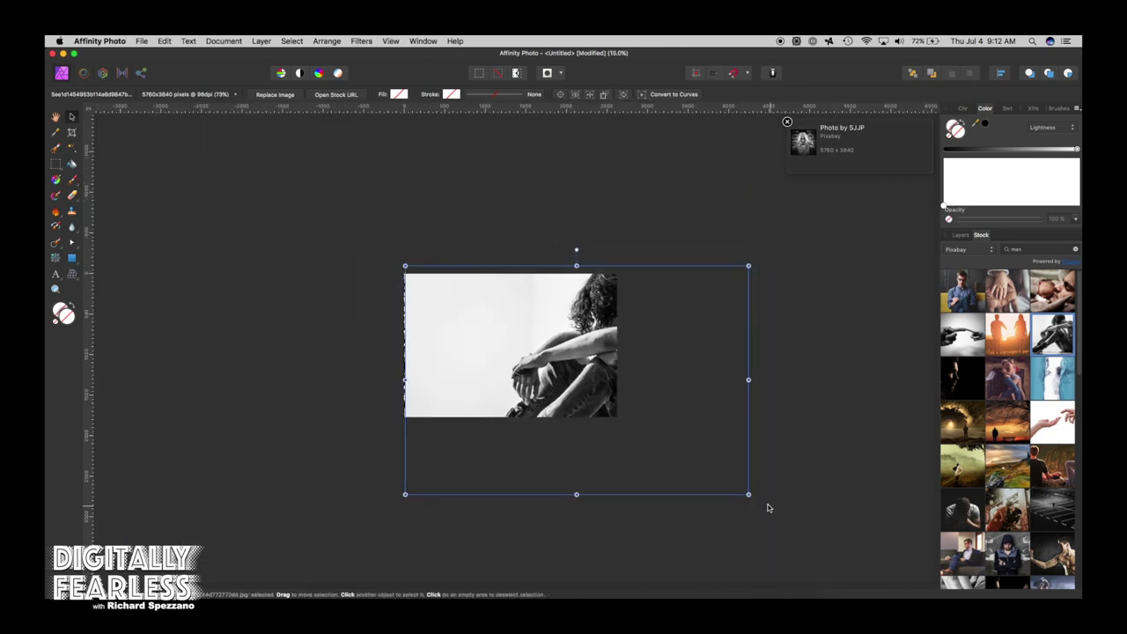
left_click_drag(749, 494, 631, 441)
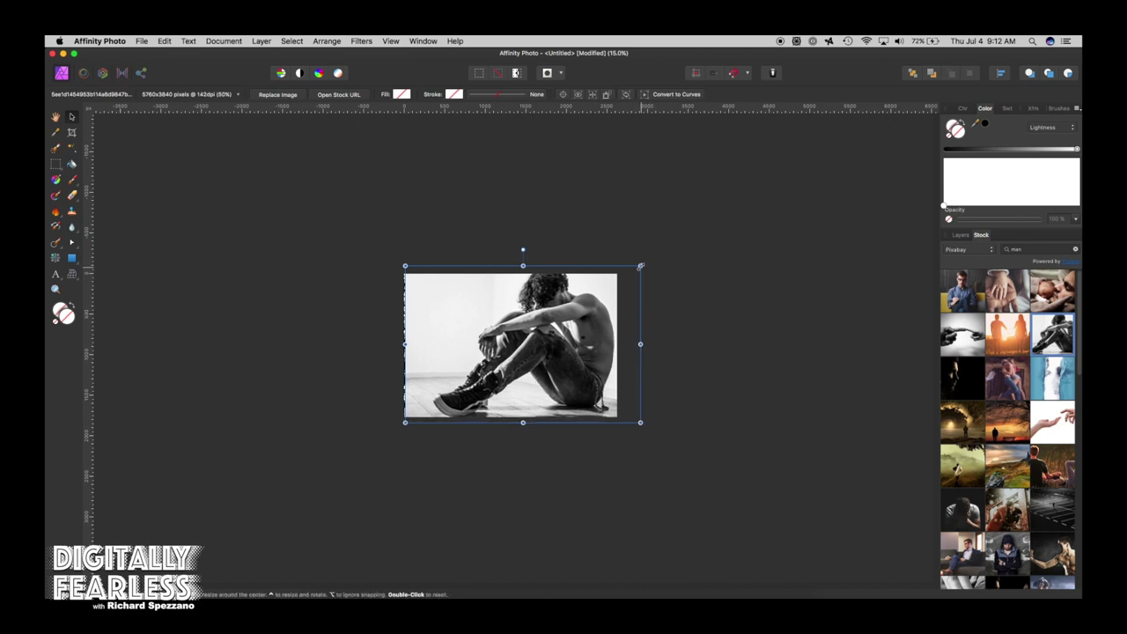
left_click_drag(640, 265, 630, 272)
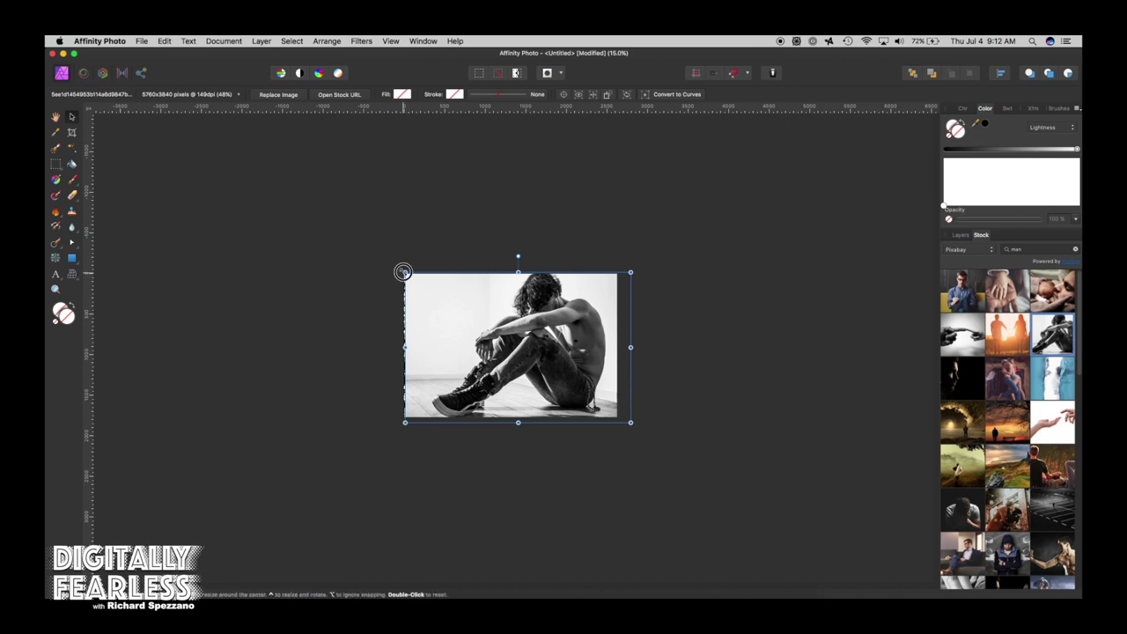
left_click_drag(402, 270, 399, 272)
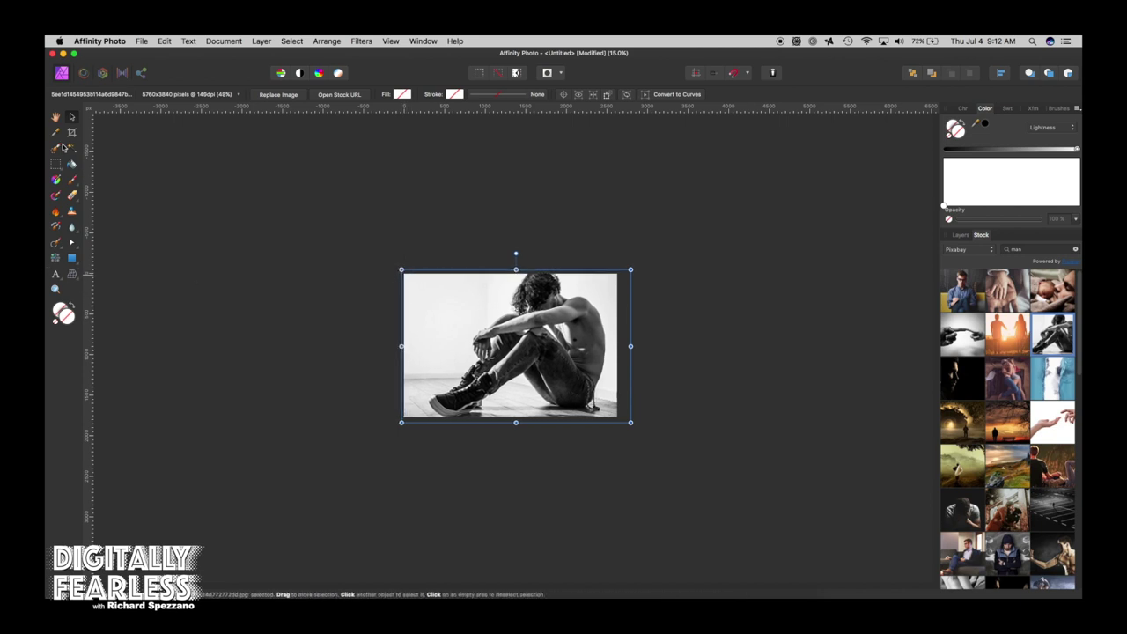
double_click(55, 117)
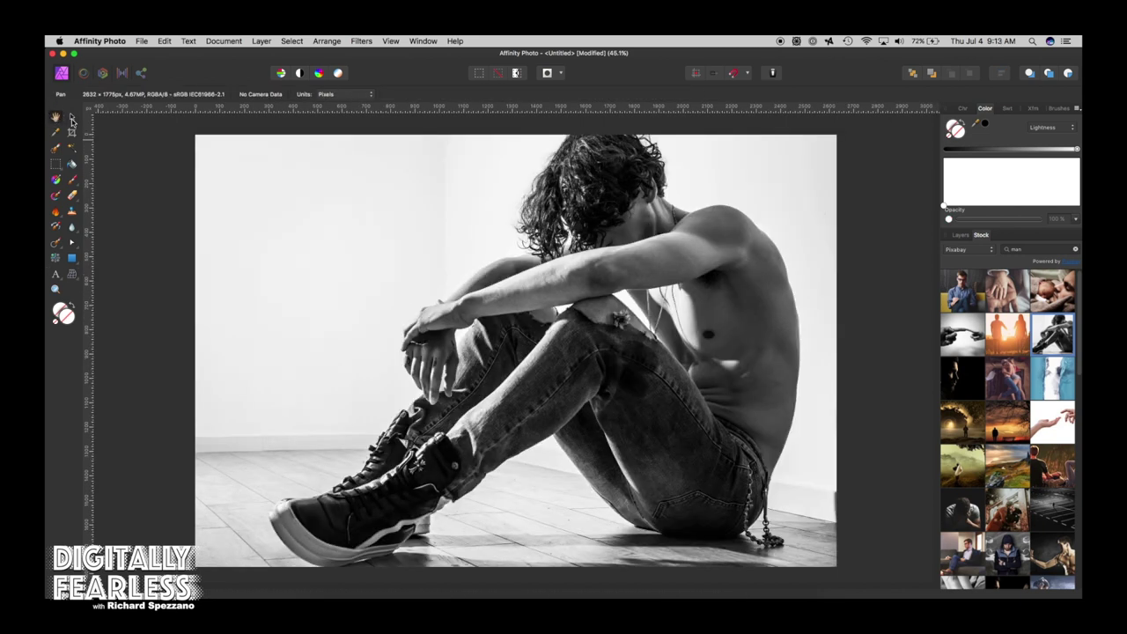
left_click(73, 117)
left_click(960, 235)
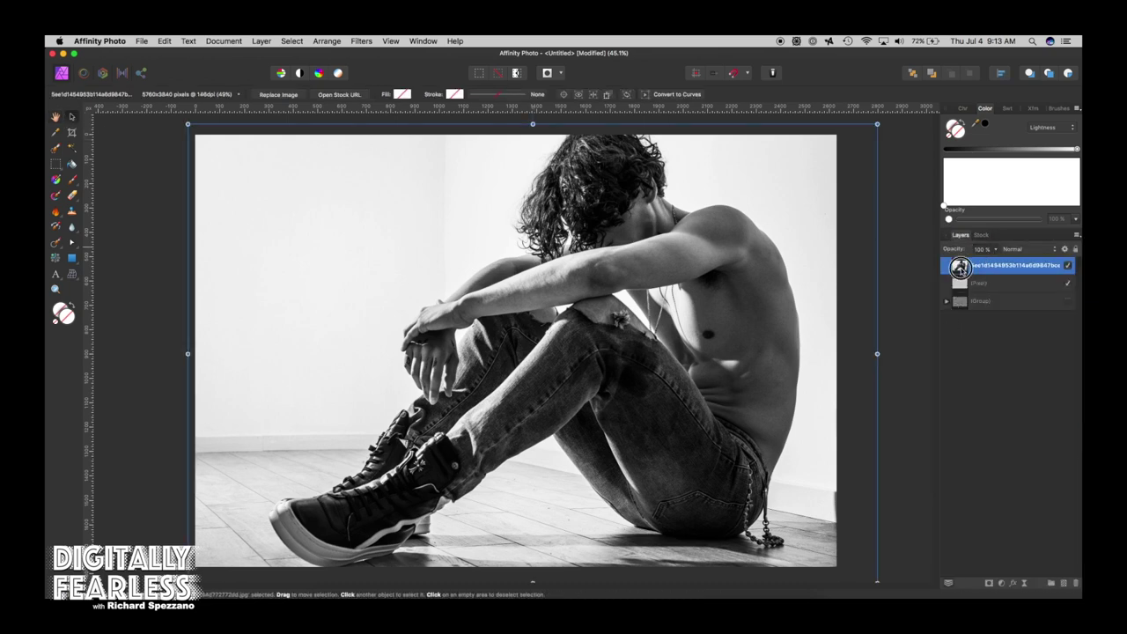
Step: Move the photo below the crackle Pixel layer and set the crackle layer to Darken
left_click_drag(960, 267, 950, 292)
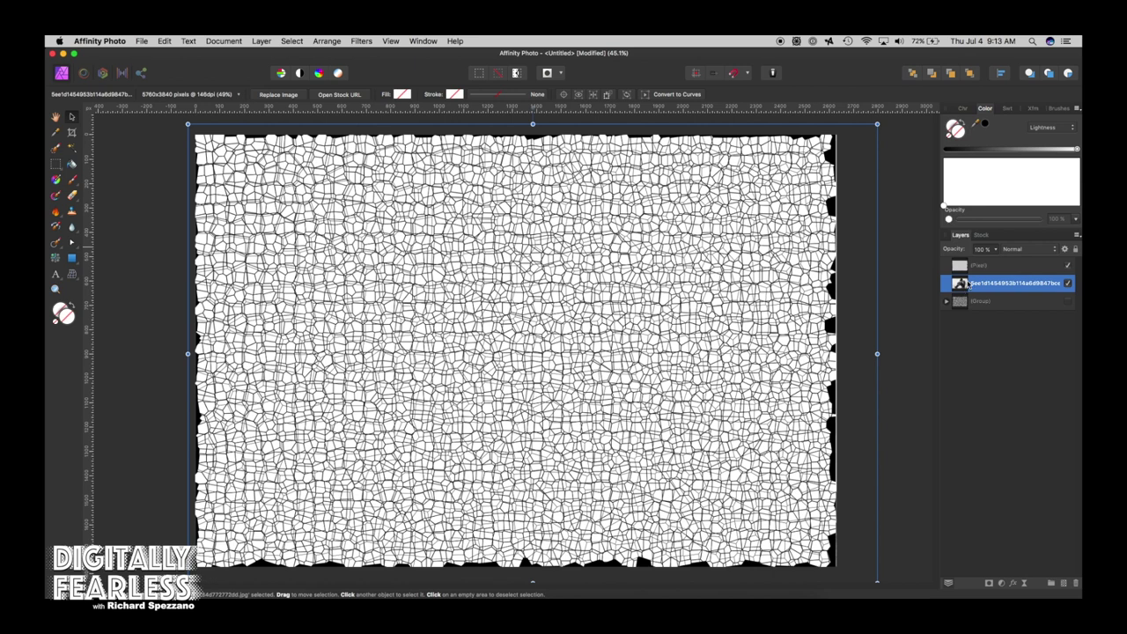
left_click(960, 265)
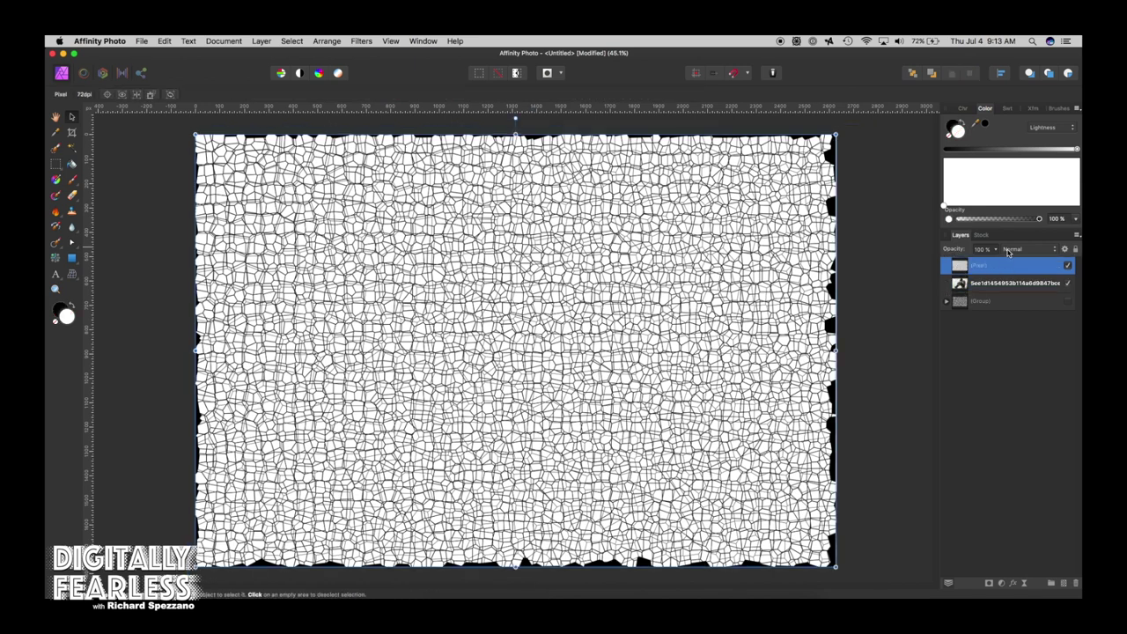
left_click(1013, 249)
left_click(1013, 275)
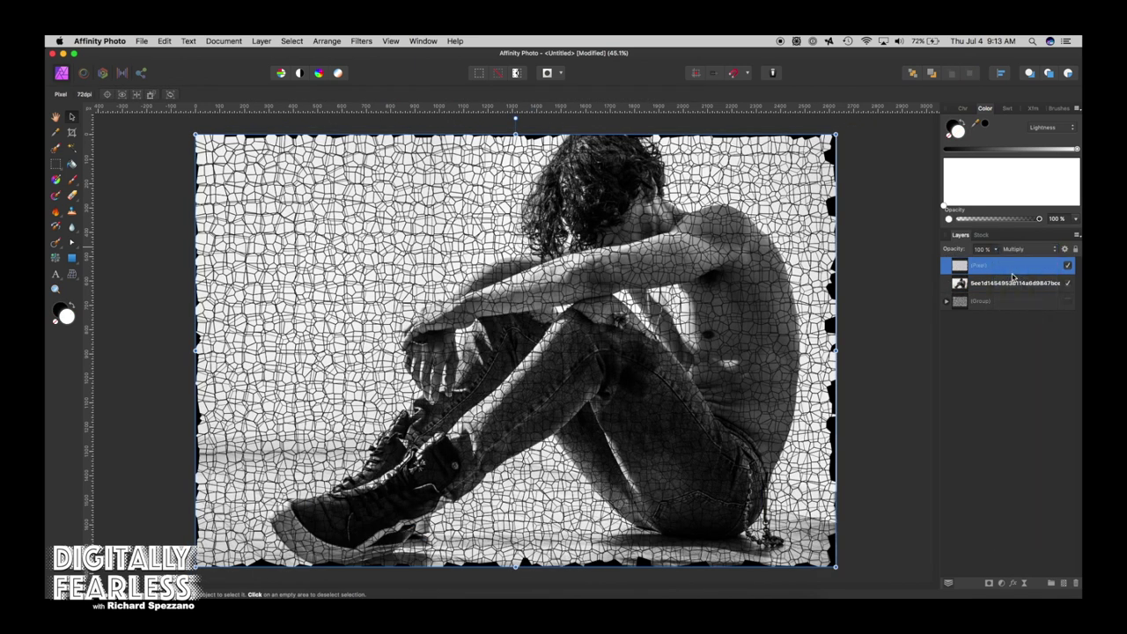
left_click(1017, 253)
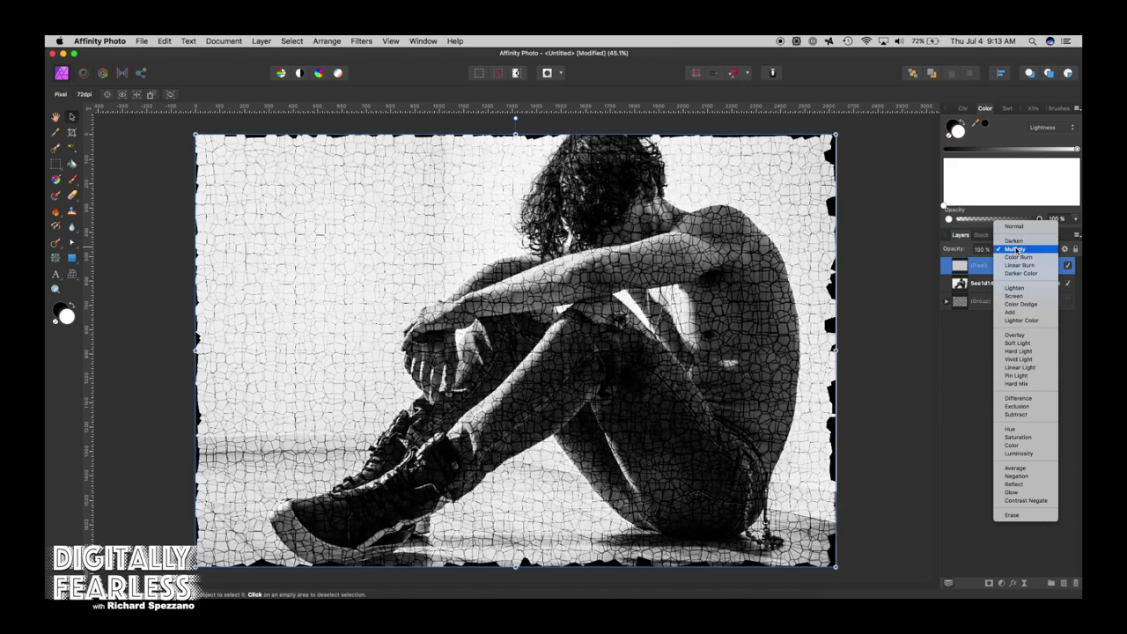
left_click(1016, 241)
Step: Preview the blend modes from Linear Burn through Glow, then settle back on Darken
left_click(1018, 253)
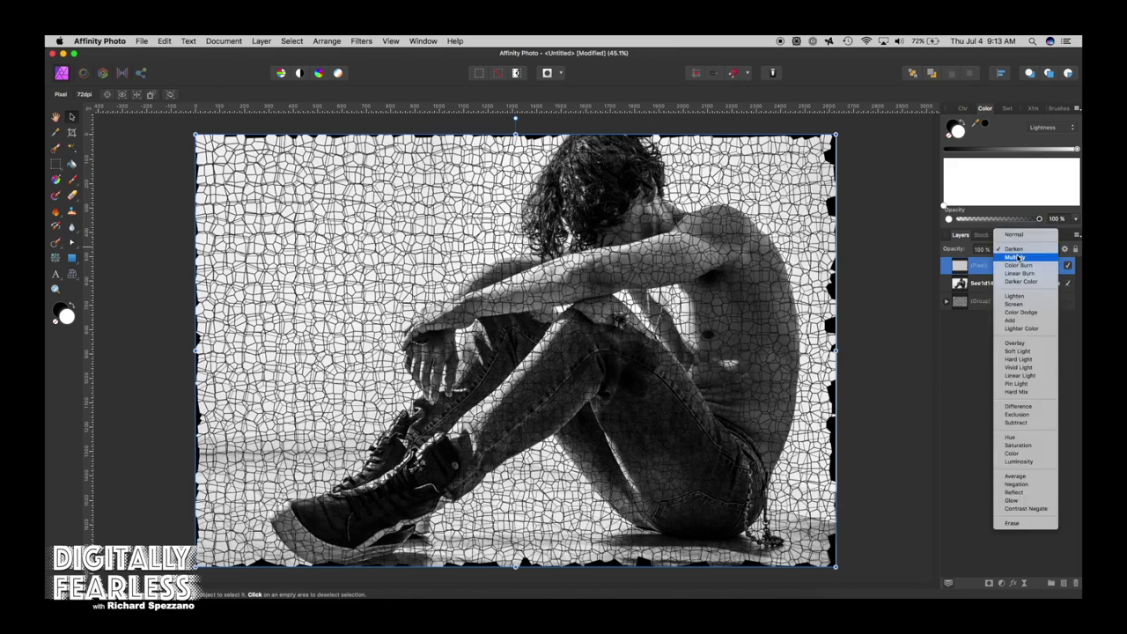
key("Down")
key("Down")
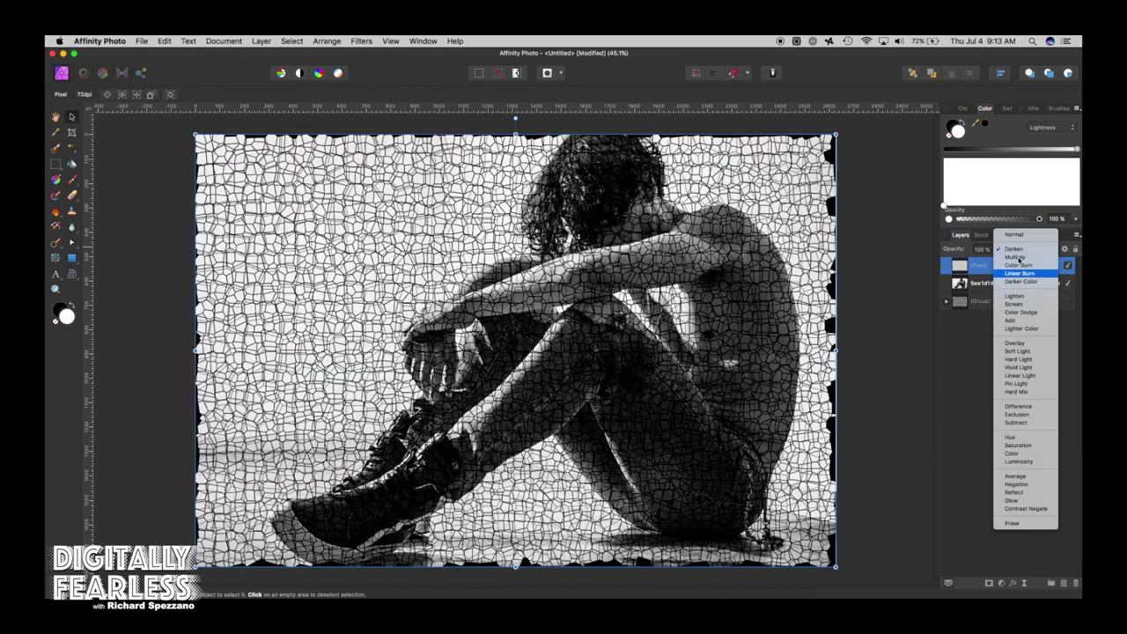
key("Down")
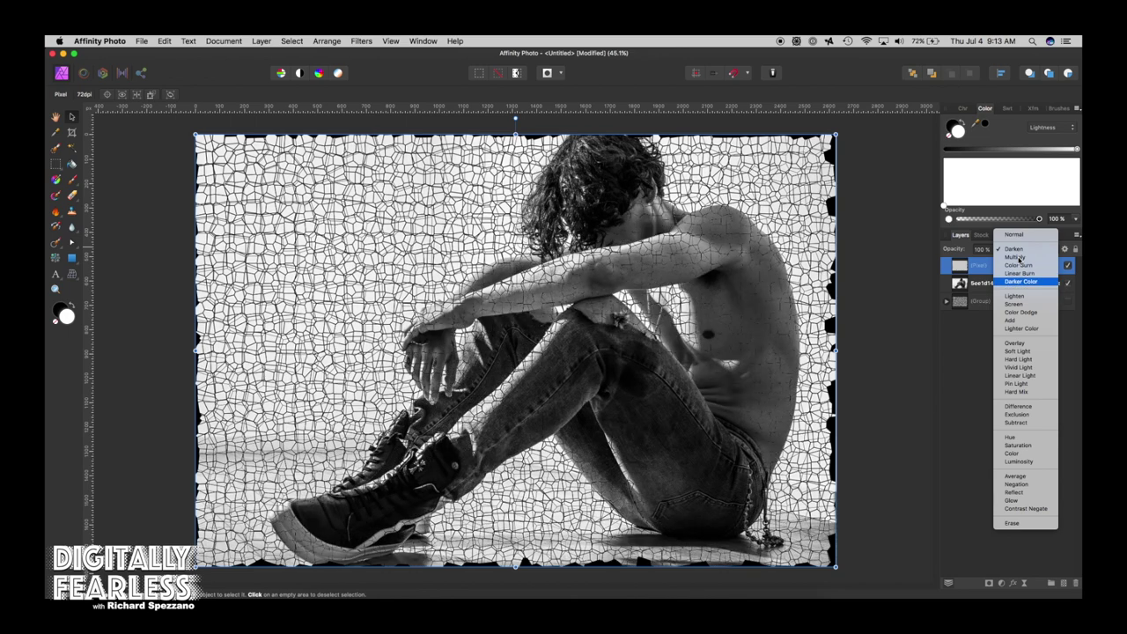
key("Down")
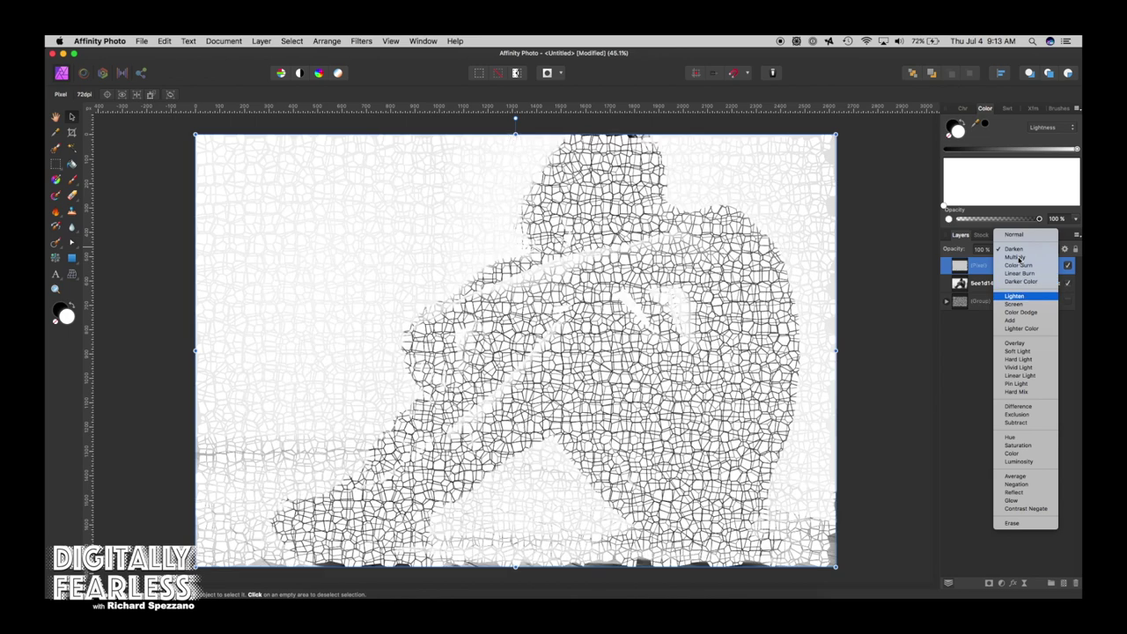
key("Down")
key("Down")
key("Down")
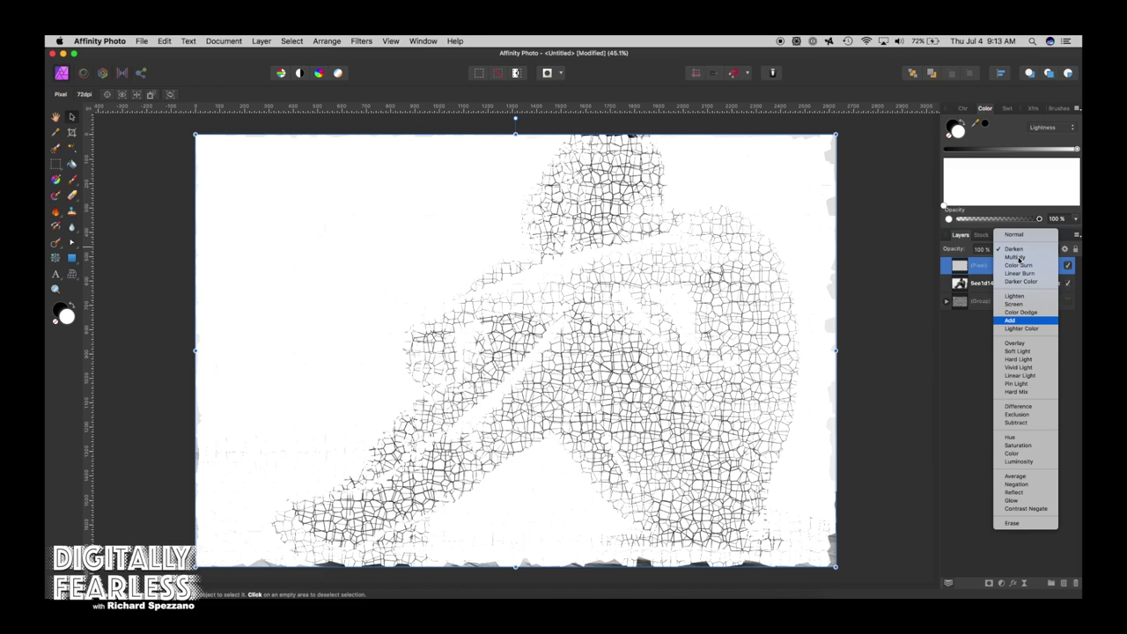
key("Down")
key("Down")
key("Down")
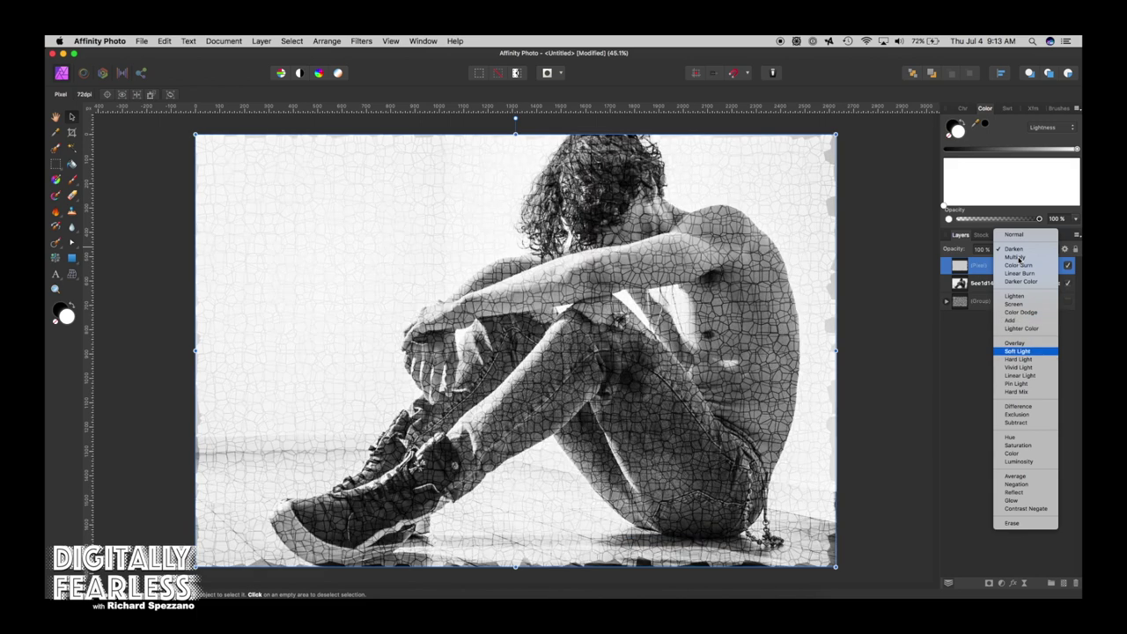
key("Down")
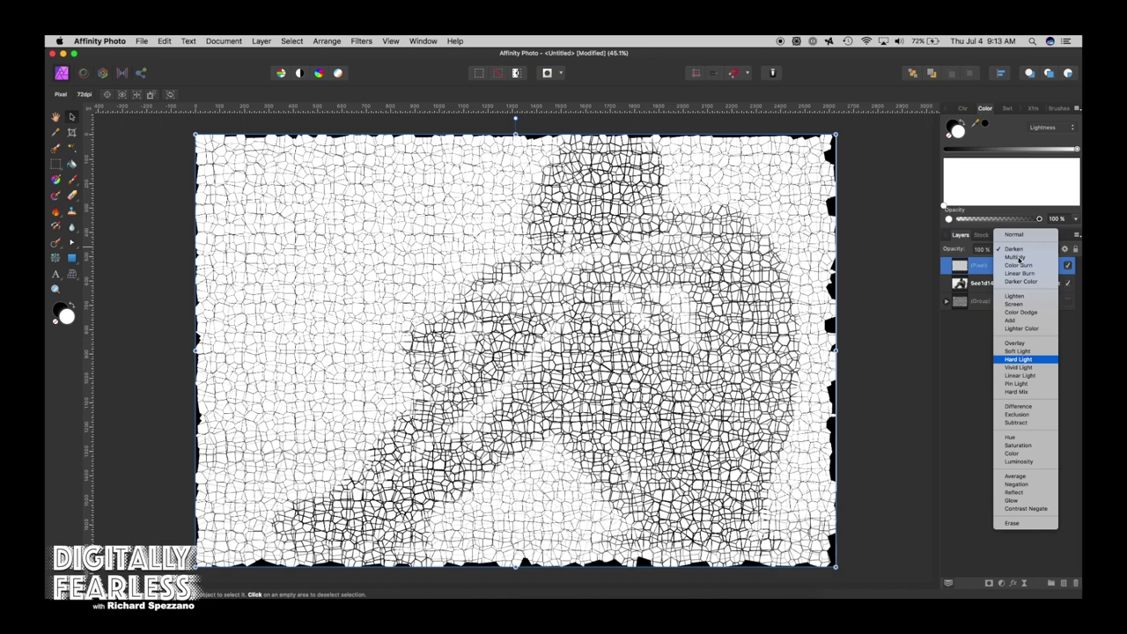
key("Down")
key("Down")
key("Down")
key("Down")
key("Down")
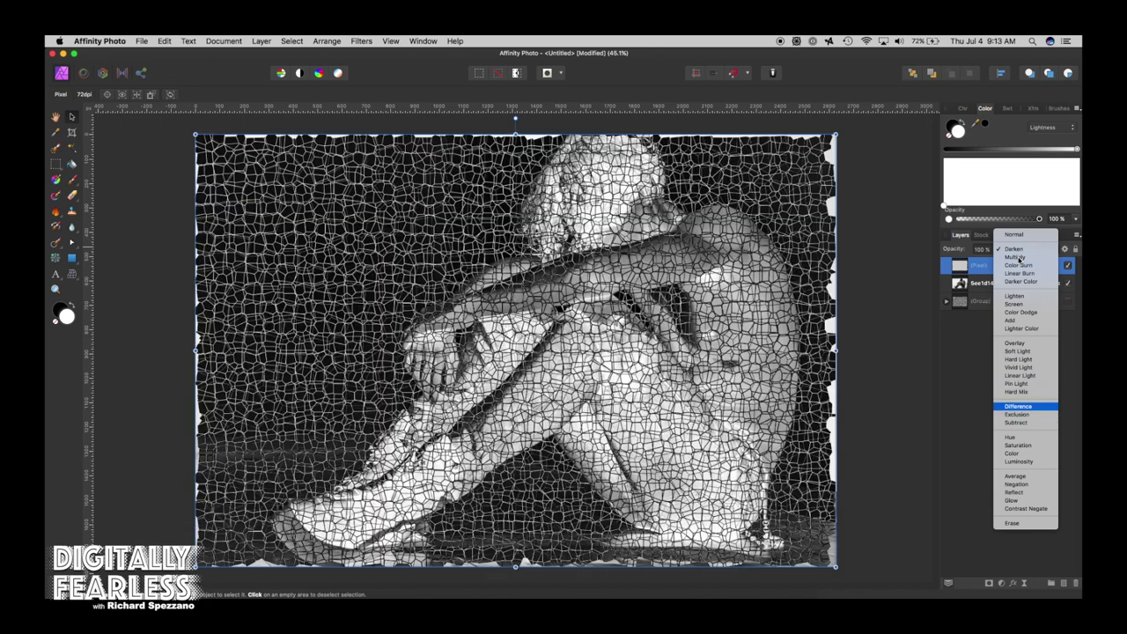
key("Down")
key("Down")
key("Down")
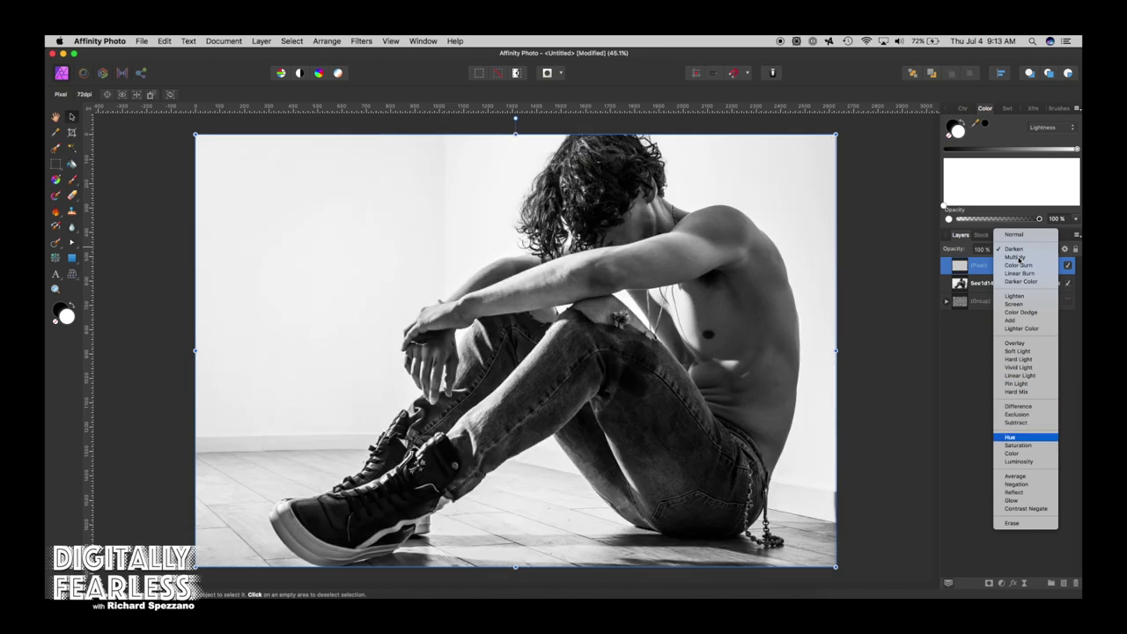
key("Down")
key("Down")
key("Down")
key("Down")
key("Down")
key("Down")
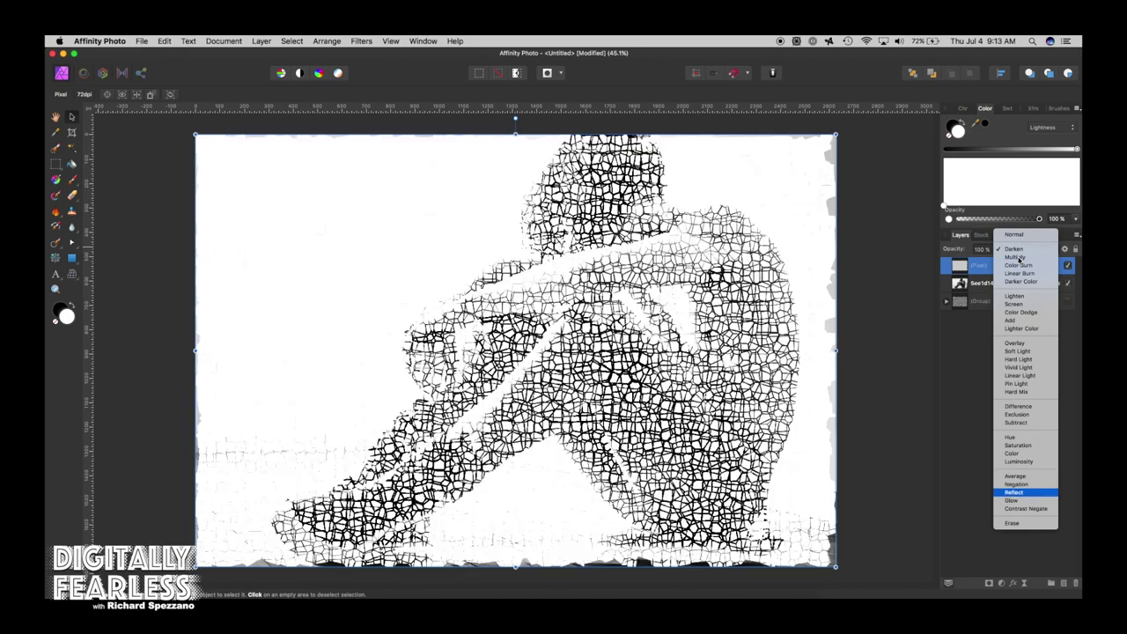
key("Up")
key("Down")
key("Down")
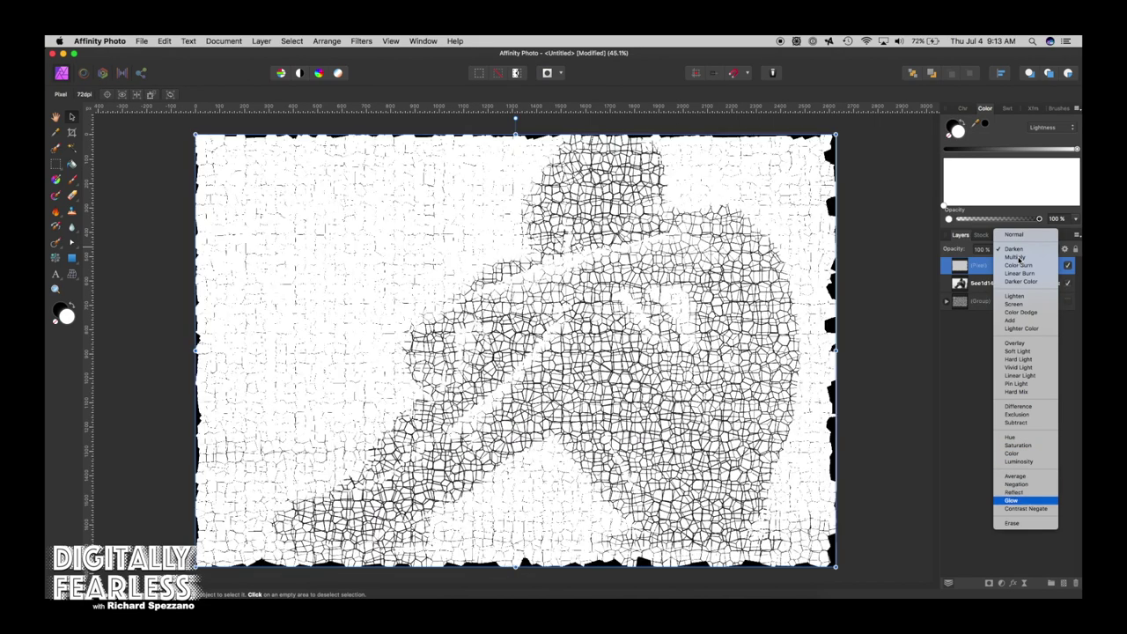
key("Down")
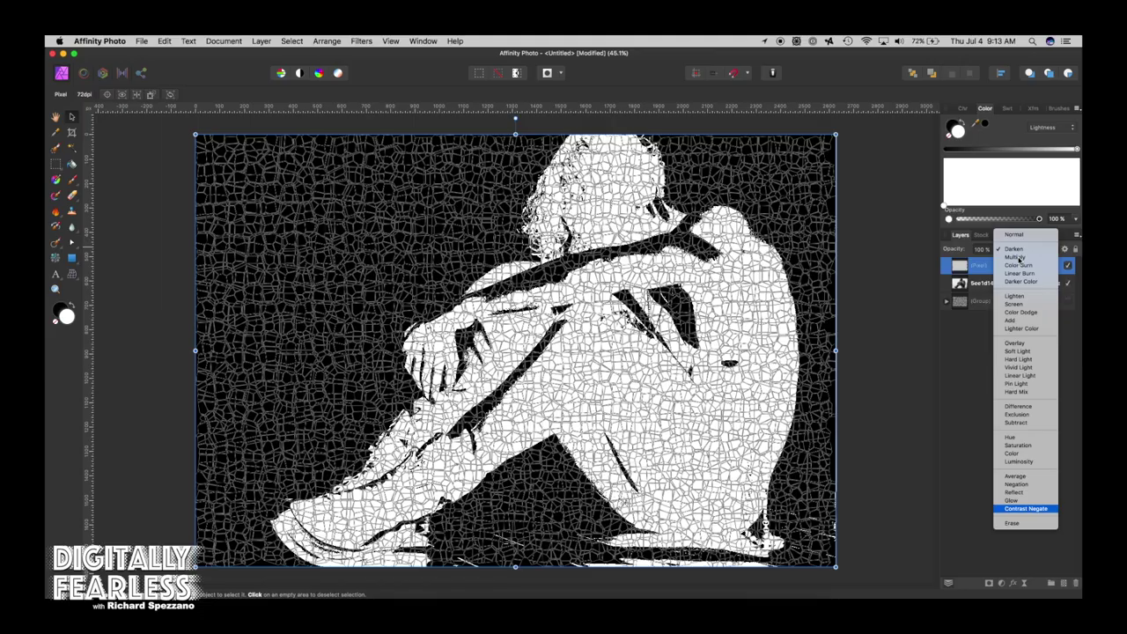
key("Up")
key("Up")
key("Up")
key("Up")
key("Up")
key("Up")
key("Up")
key("Up")
key("Up")
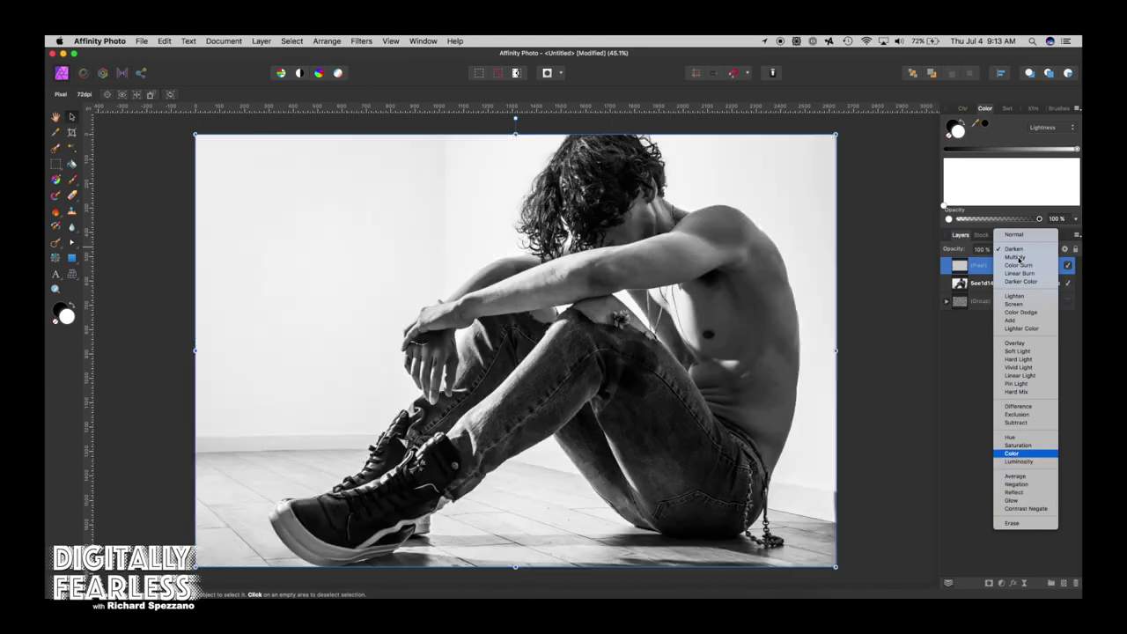
key("Up")
key("Up")
key("Up")
key("Up")
key("Up")
key("Up")
key("Up")
key("Up")
key("Up")
key("Up")
key("Up")
key("Up")
key("Up")
key("Up")
key("Up")
key("Up")
key("Up")
key("Up")
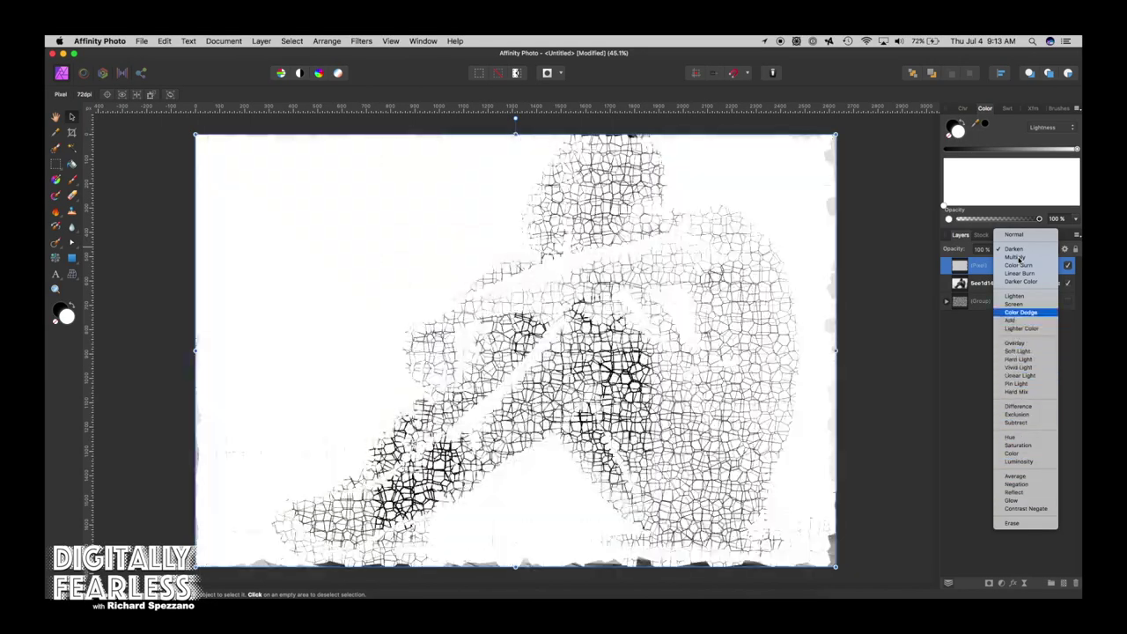
key("Up")
key("Up")
key("Down")
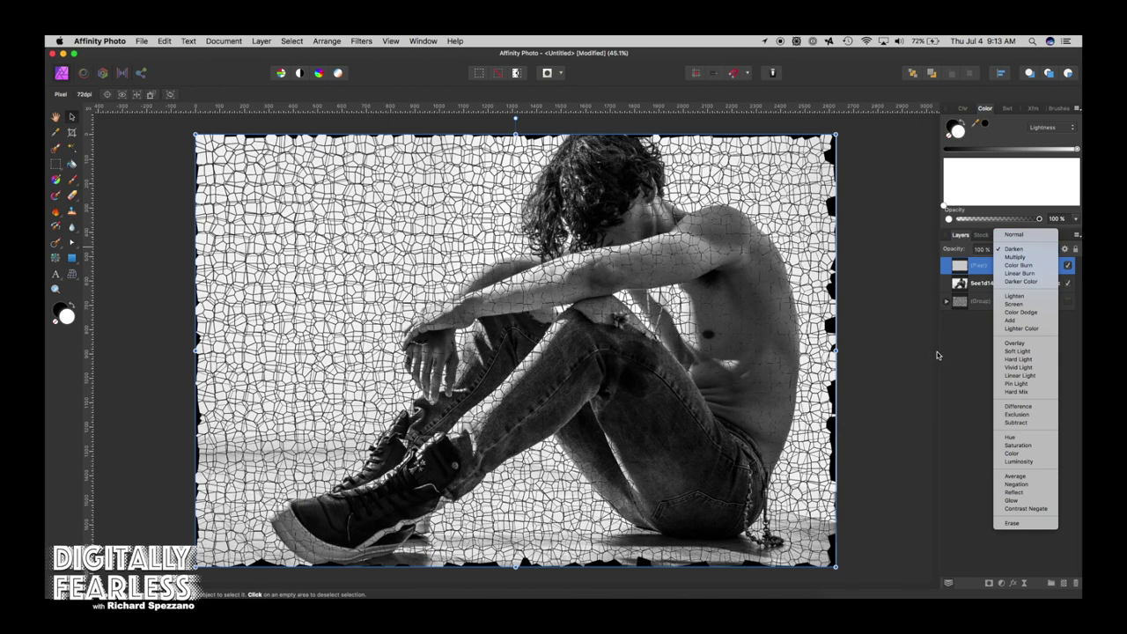
key("Return")
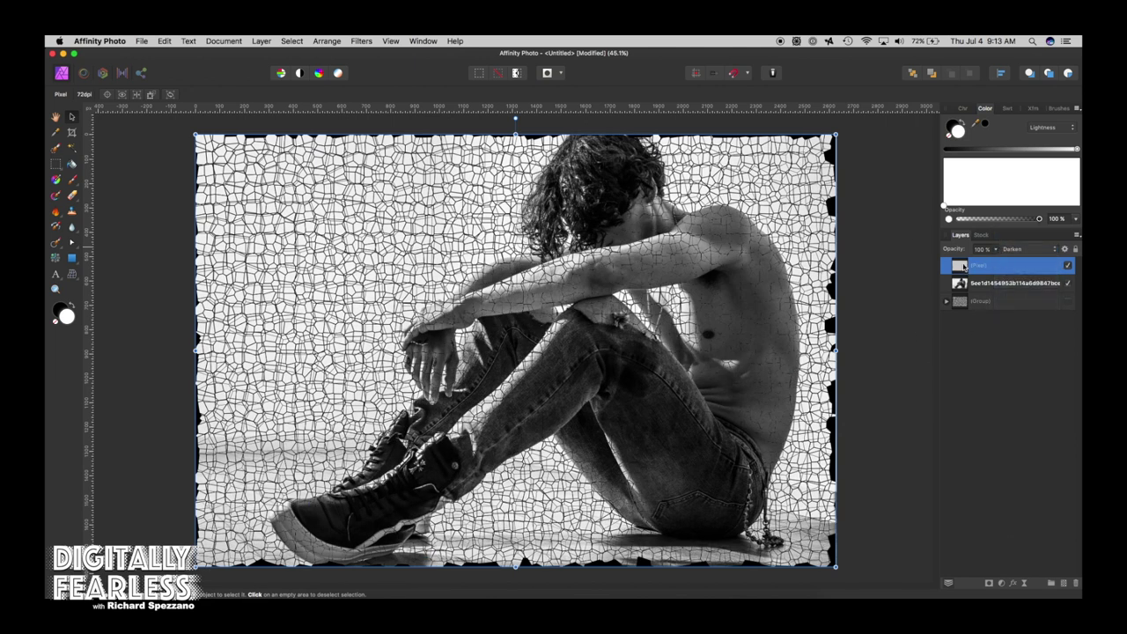
Step: Duplicate the crack layer, hide the copy and move it below the photo
key("super+j")
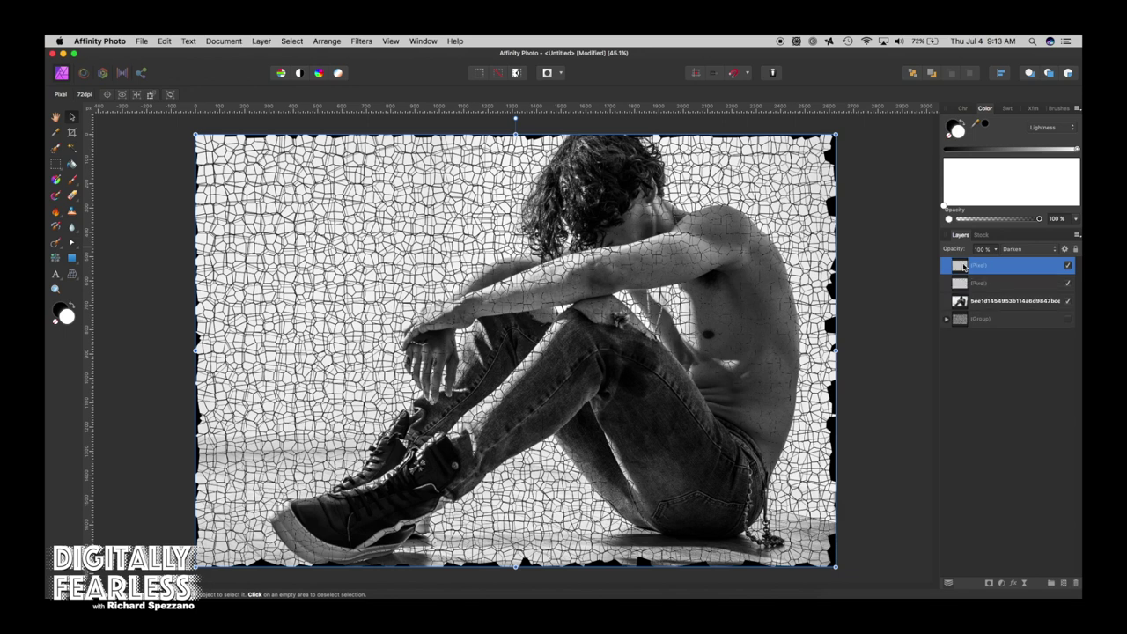
left_click(1069, 266)
left_click_drag(961, 268, 950, 313)
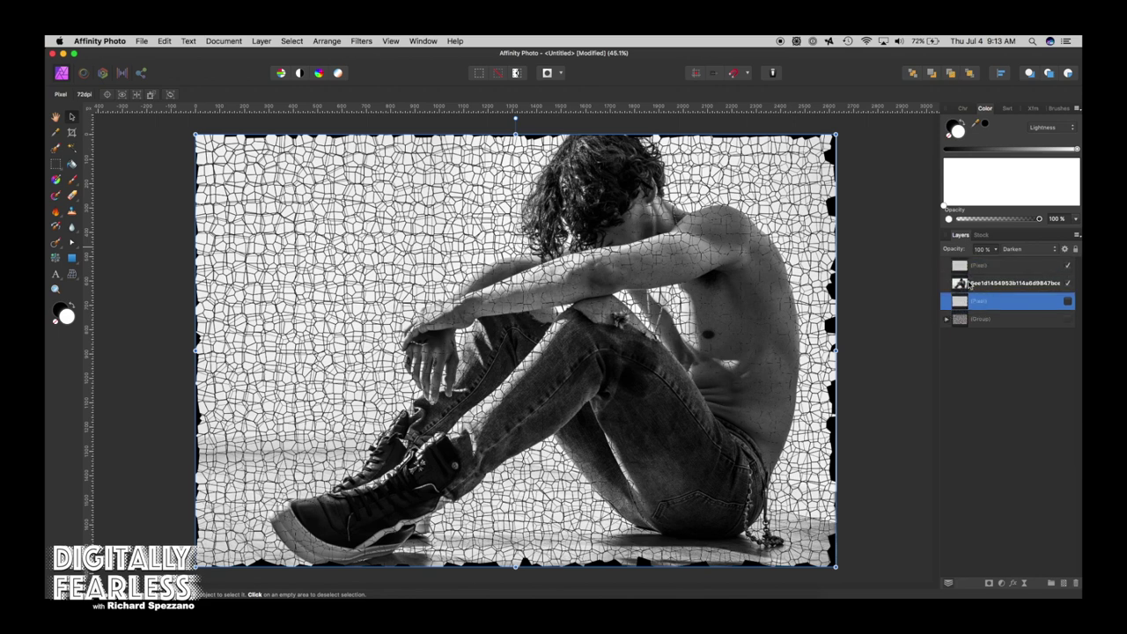
left_click(960, 269)
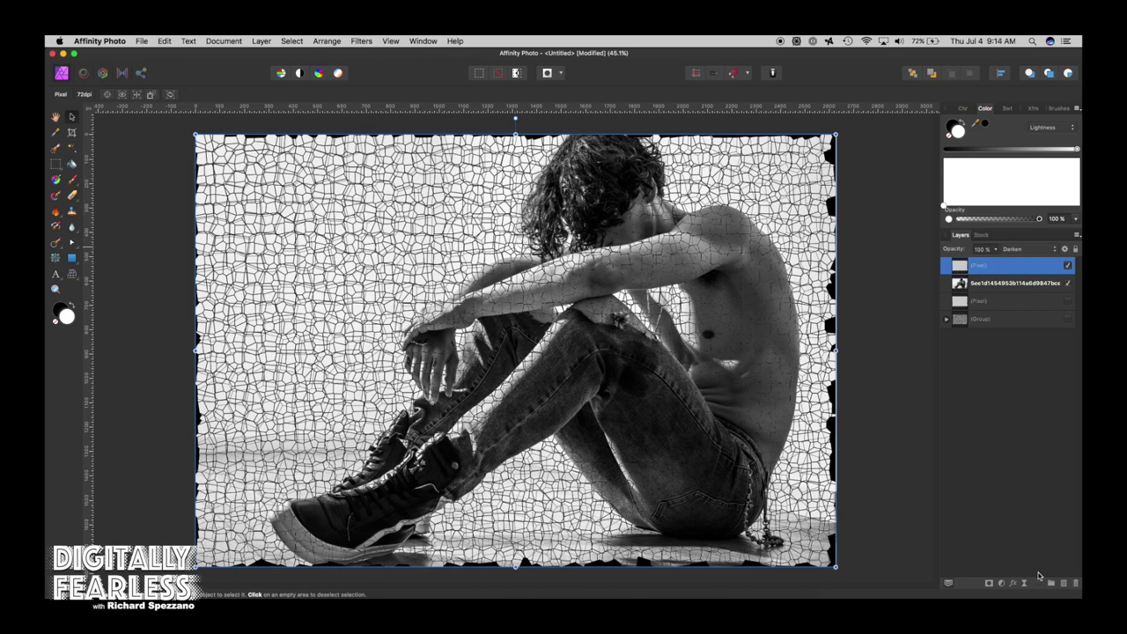
Step: Add a Gradient Overlay effect to the crack layer using Overlay blend mode
left_click(1014, 584)
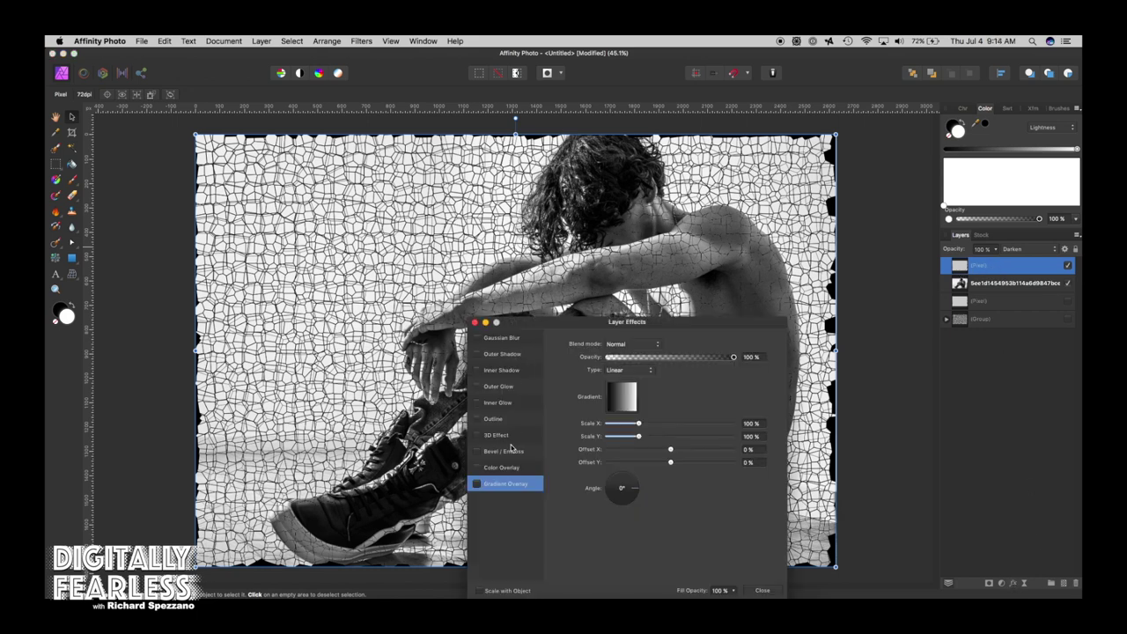
left_click(477, 485)
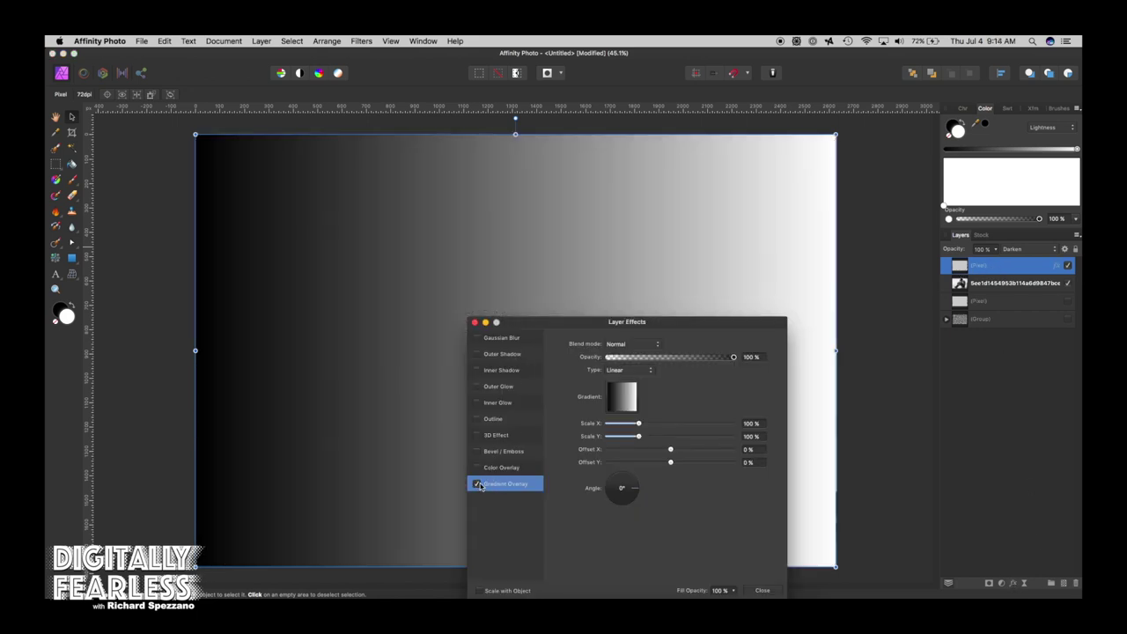
left_click_drag(588, 322, 823, 255)
left_click(881, 286)
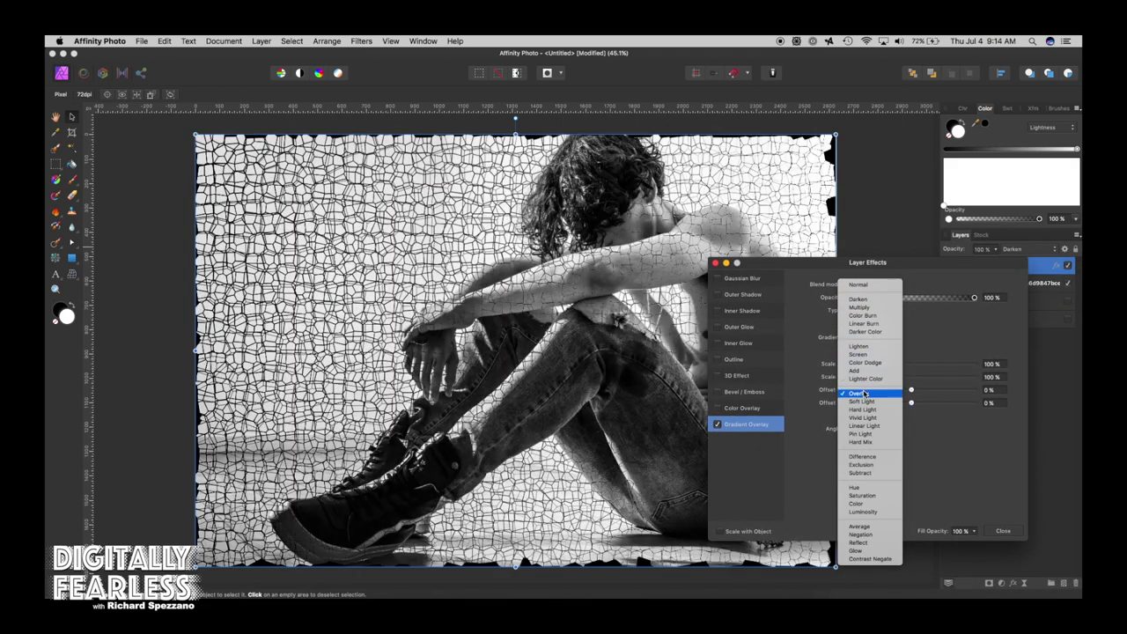
left_click(865, 394)
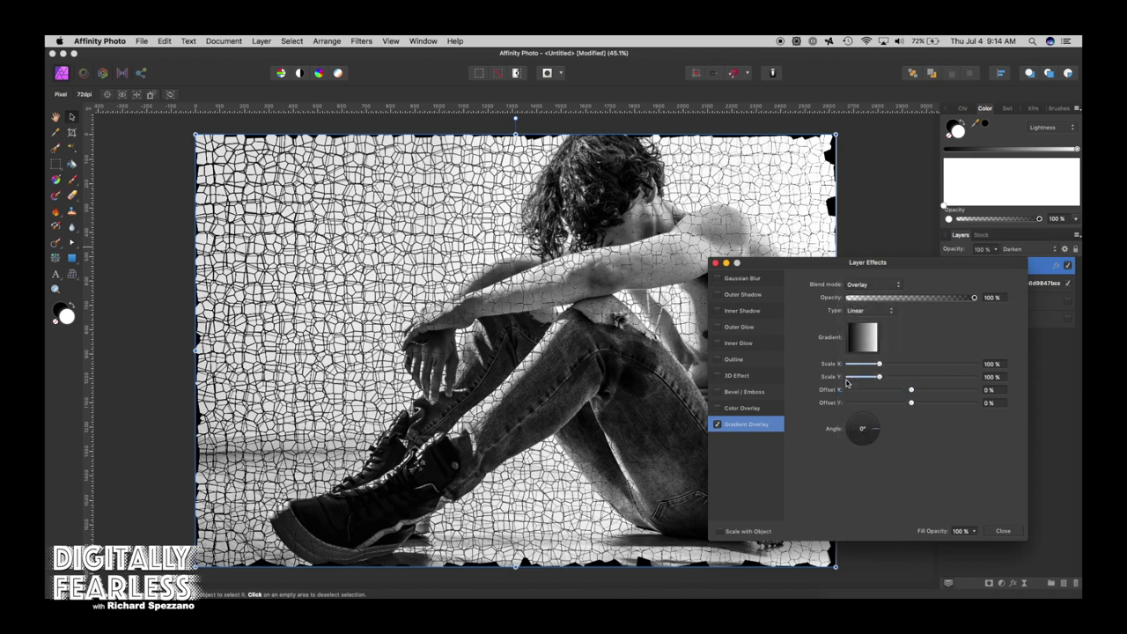
Step: Change the gradient's dark stop to beige for a sepia tint
left_click(868, 339)
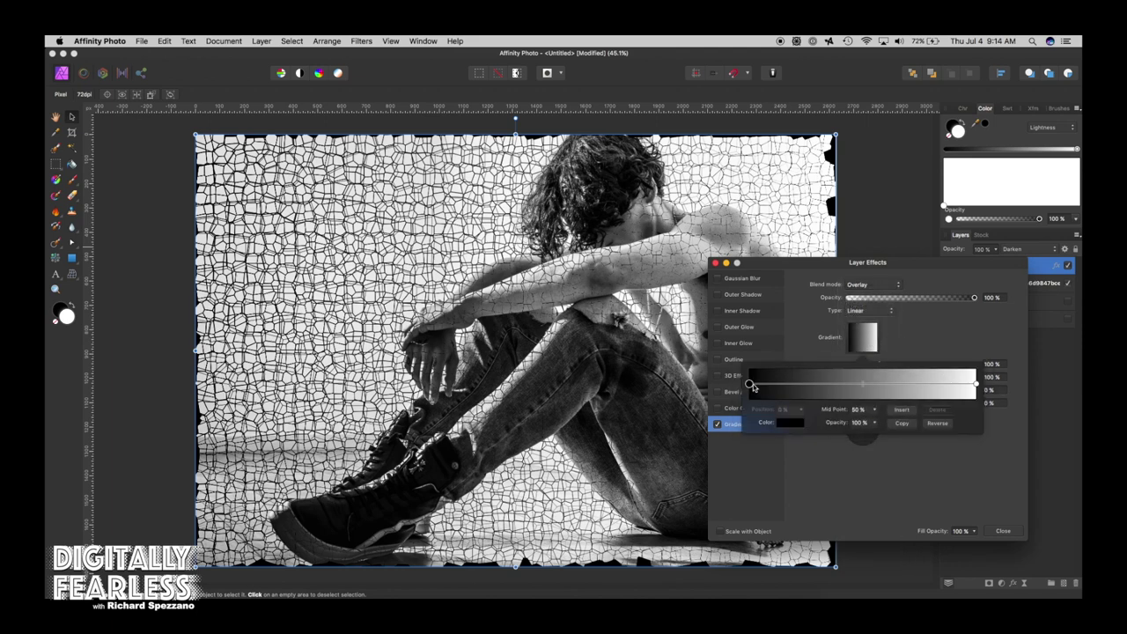
left_click(784, 426)
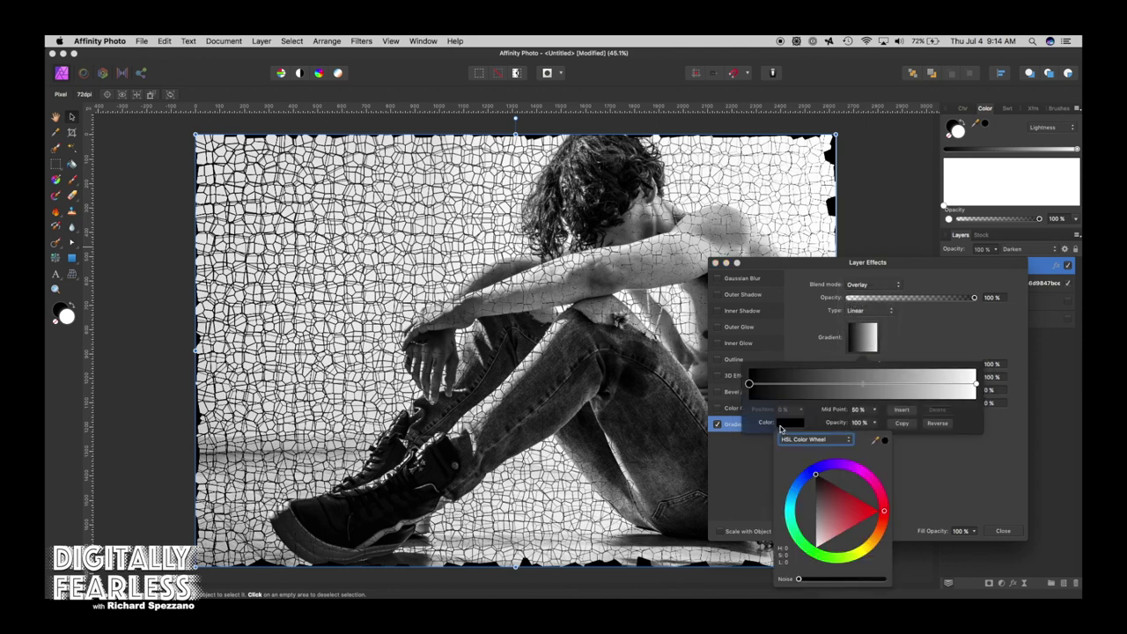
left_click(874, 540)
left_click_drag(835, 532, 846, 530)
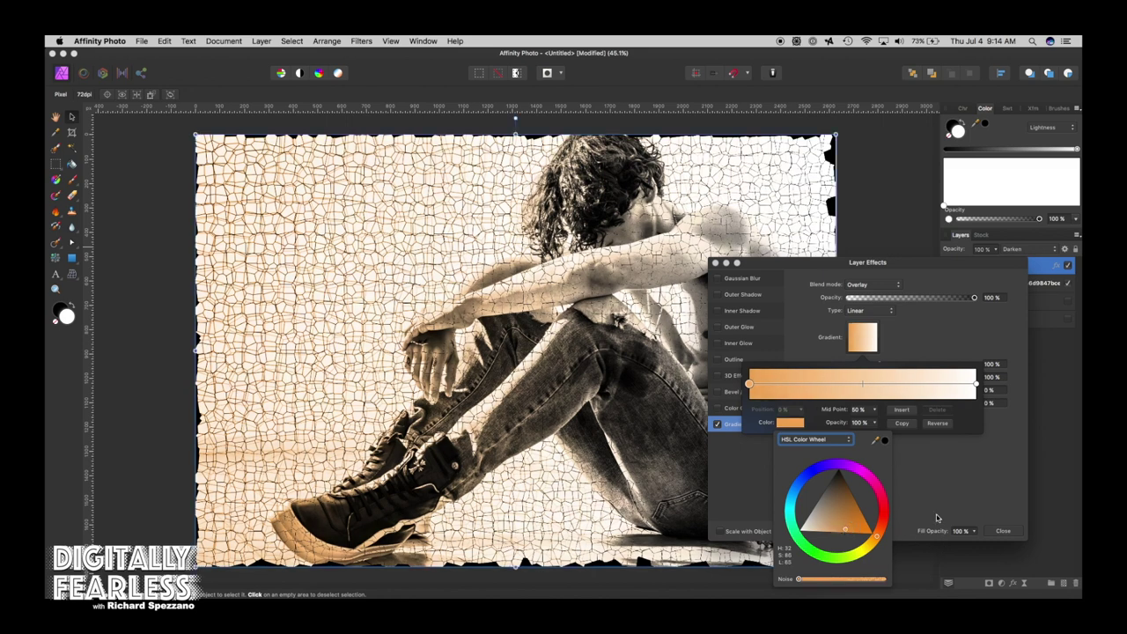
left_click(957, 466)
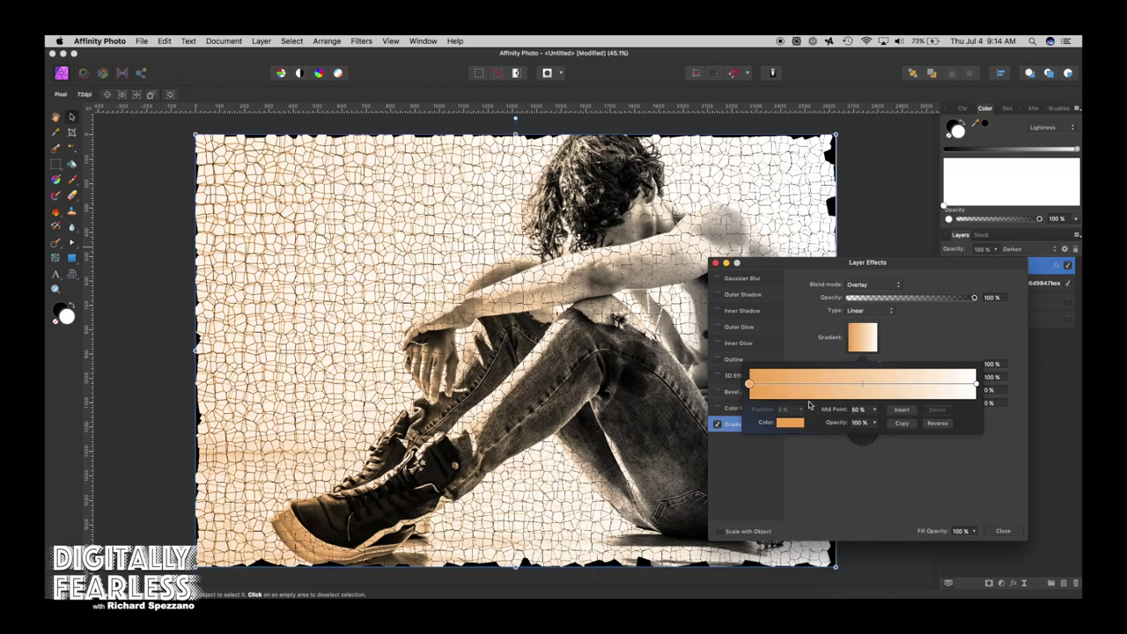
left_click(802, 331)
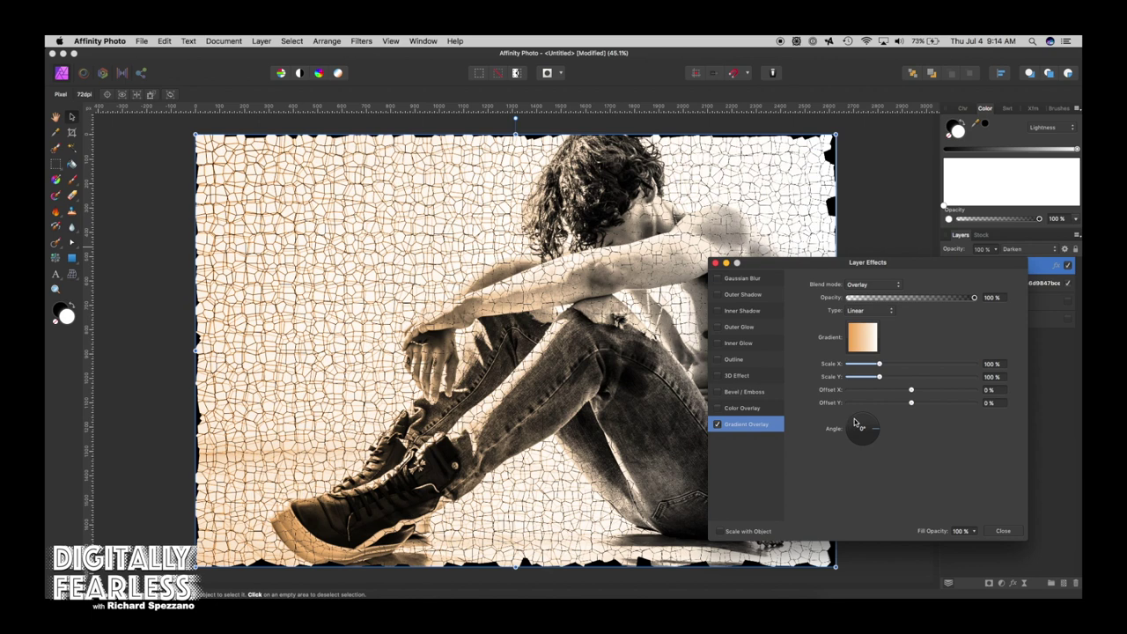
Step: Set the gradient angle to 109° and close the layer effects
left_click(854, 423)
mouse_move(859, 422)
left_mouse_down()
mouse_move(845, 405)
mouse_move(855, 415)
mouse_move(867, 401)
mouse_move(881, 428)
mouse_move(847, 401)
mouse_move(857, 416)
left_mouse_up()
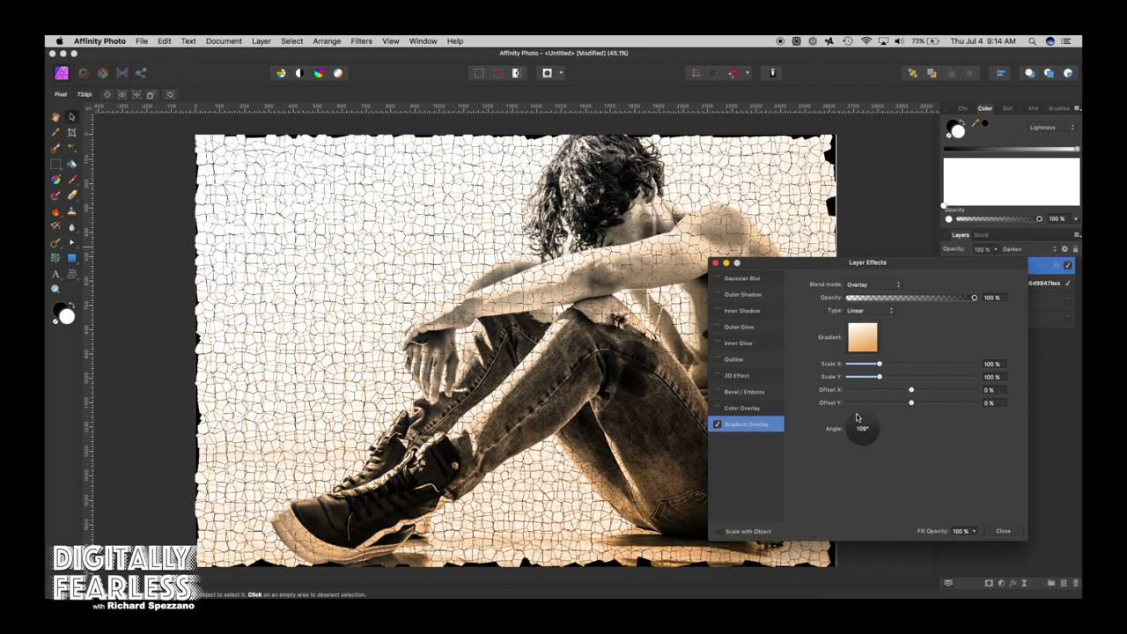
left_click_drag(777, 262, 885, 275)
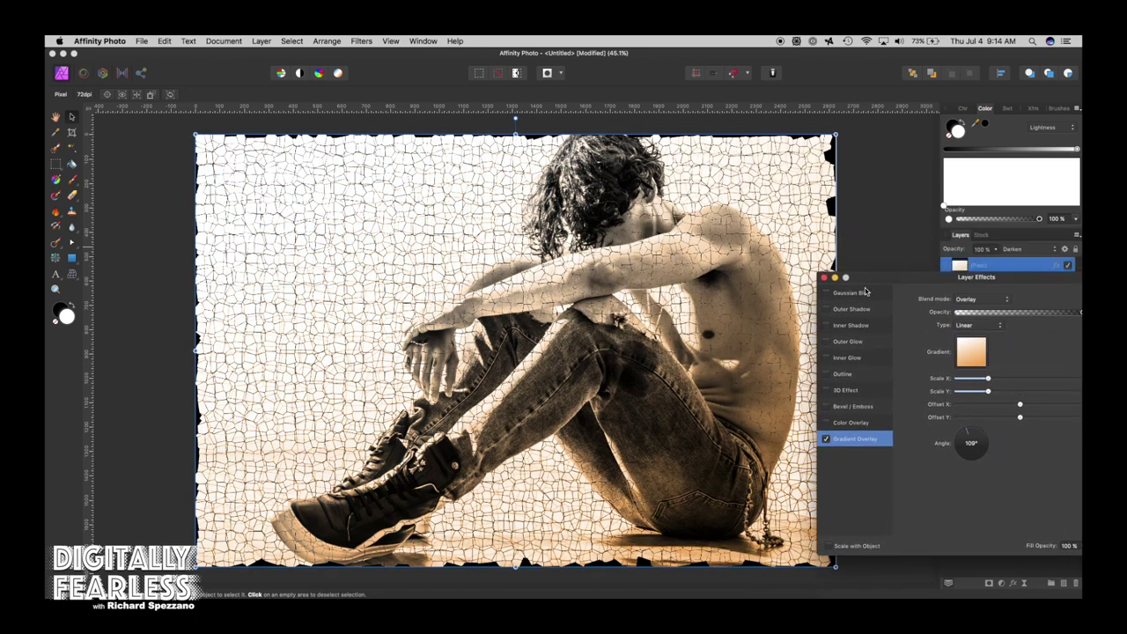
left_click(825, 278)
left_click(912, 320)
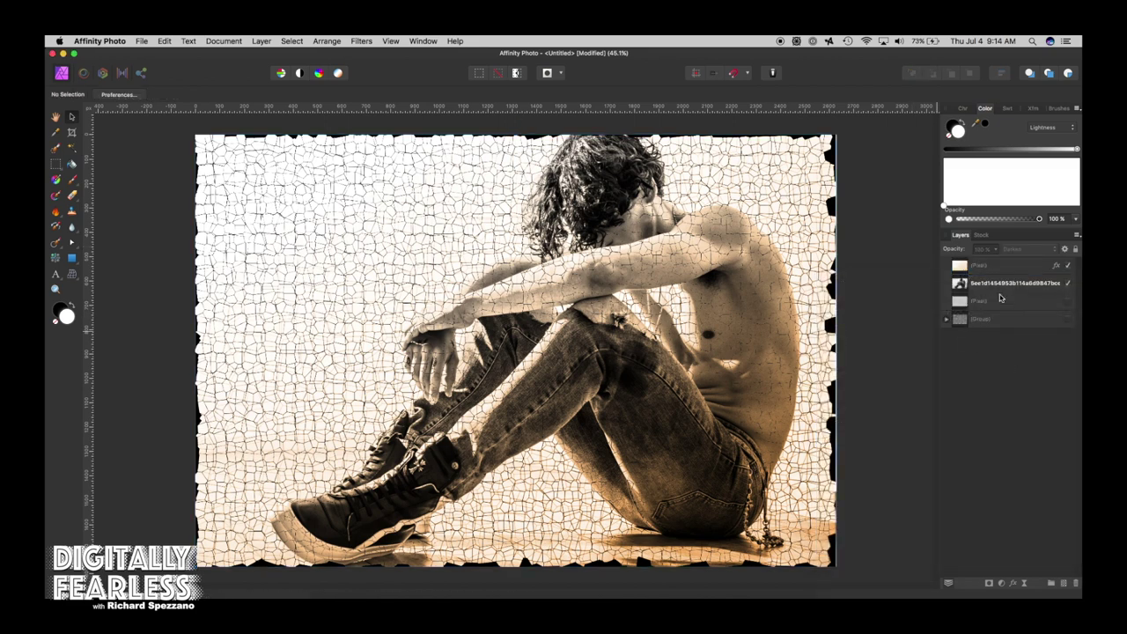
Step: Draw a rectangle covering the whole image
left_click(965, 267)
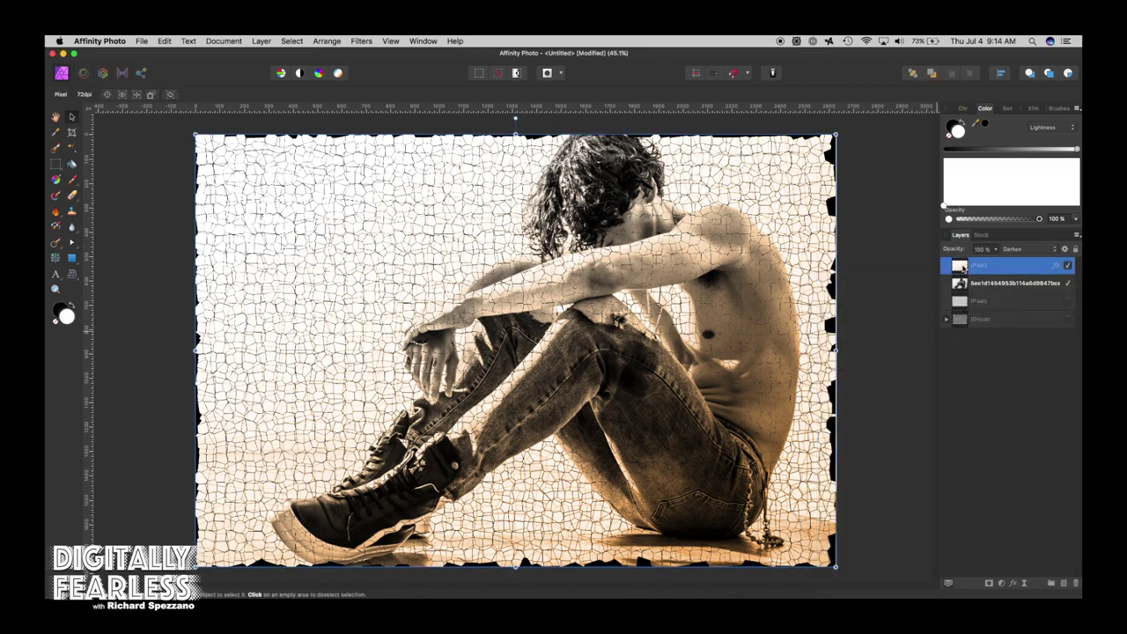
left_click(1031, 523)
left_click(71, 258)
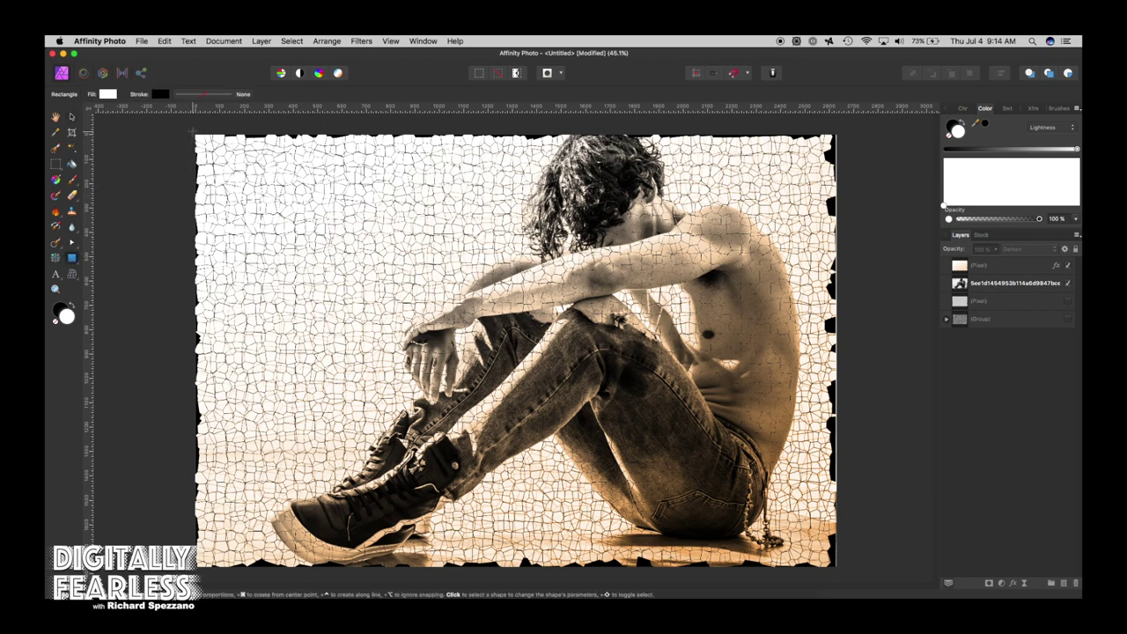
left_click(72, 116)
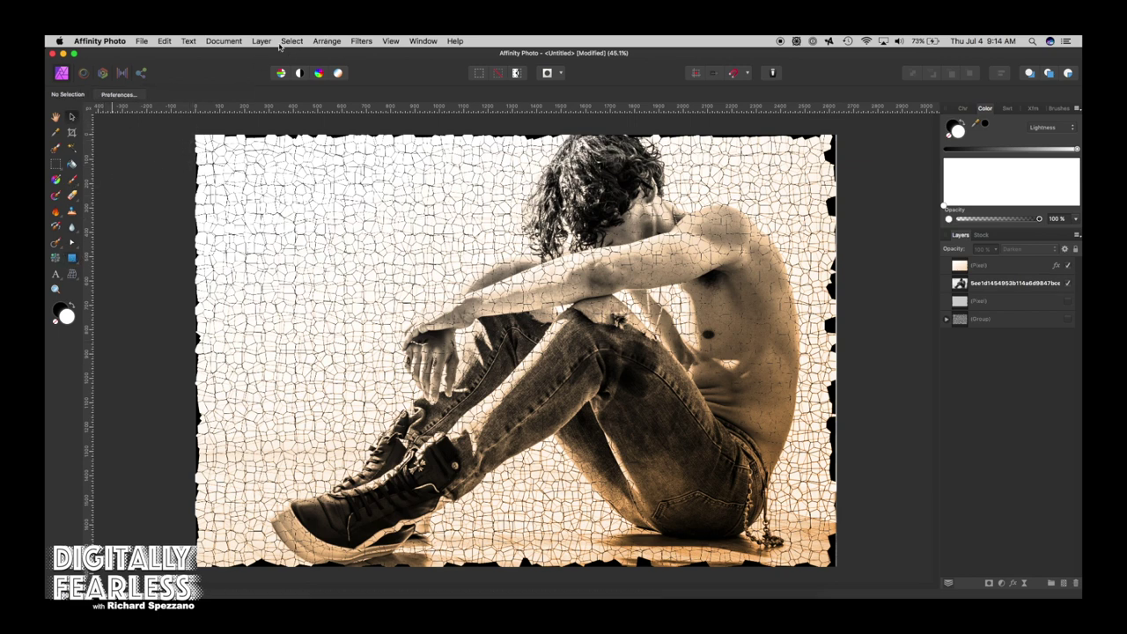
left_click(263, 41)
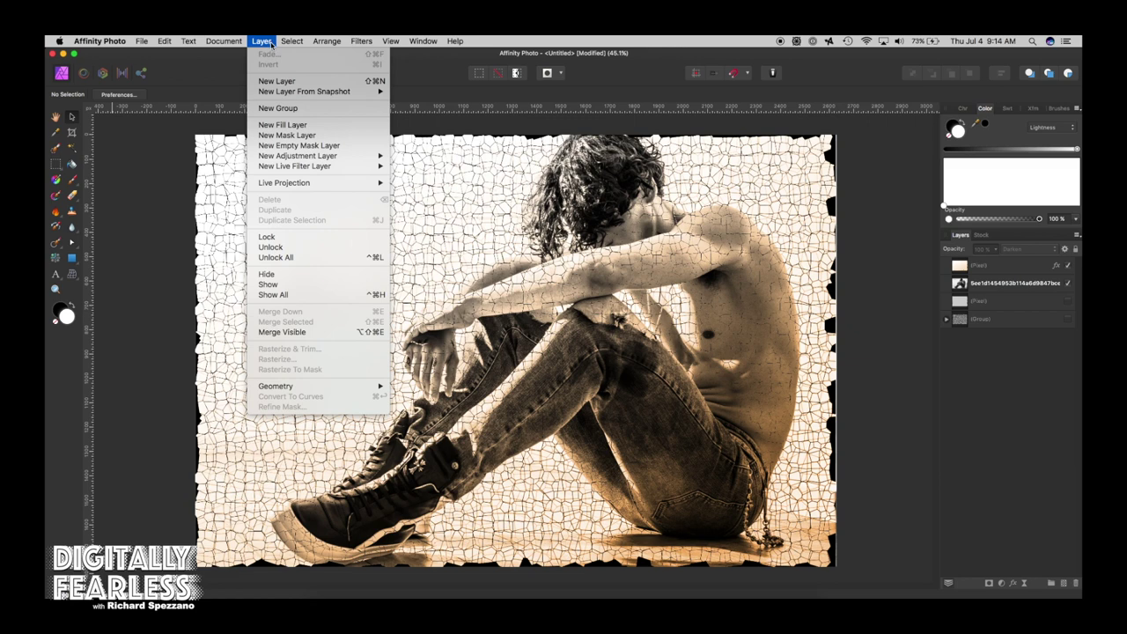
mouse_move(288, 156)
left_click(75, 255)
left_click(74, 257)
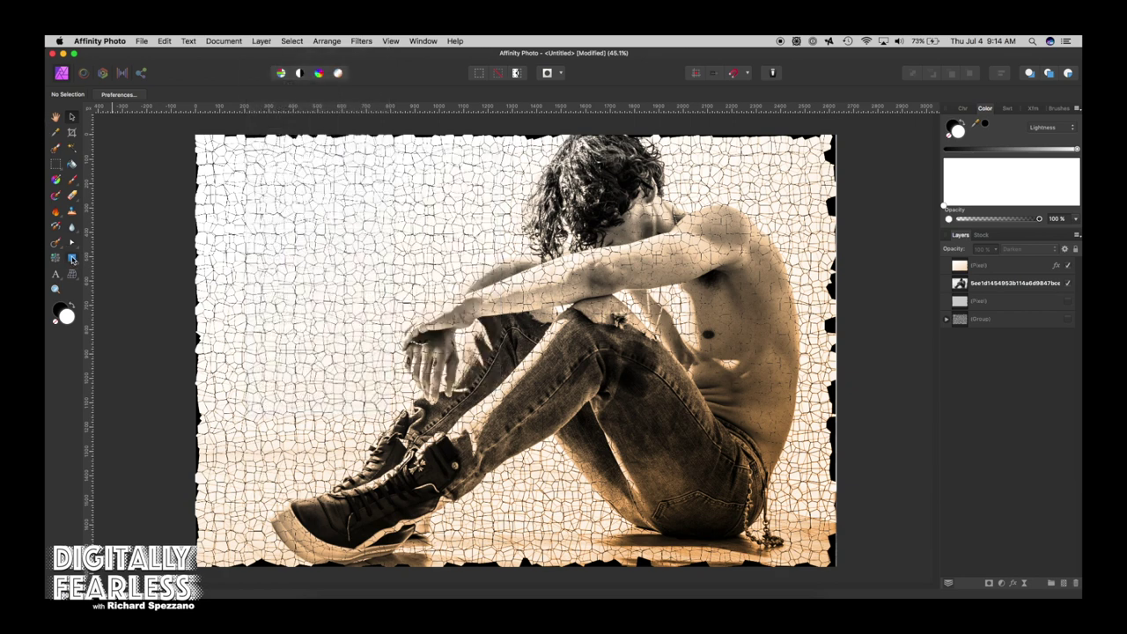
left_click_drag(193, 132, 840, 568)
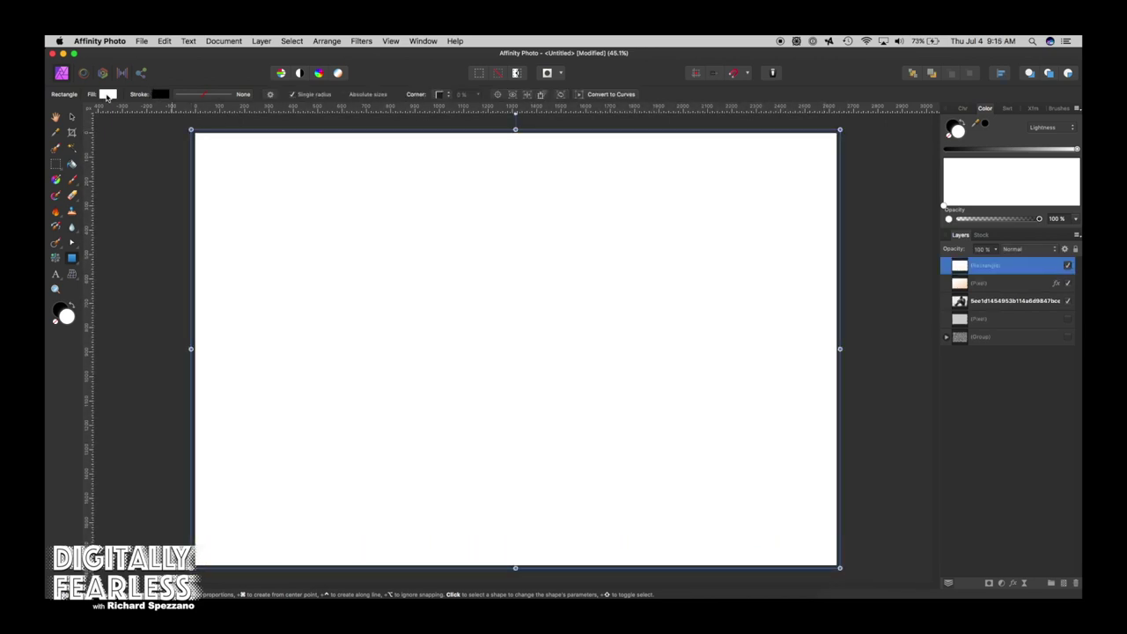
Step: Fill the rectangle tan orange and blend it as Overlay at 50% opacity
left_click(107, 94)
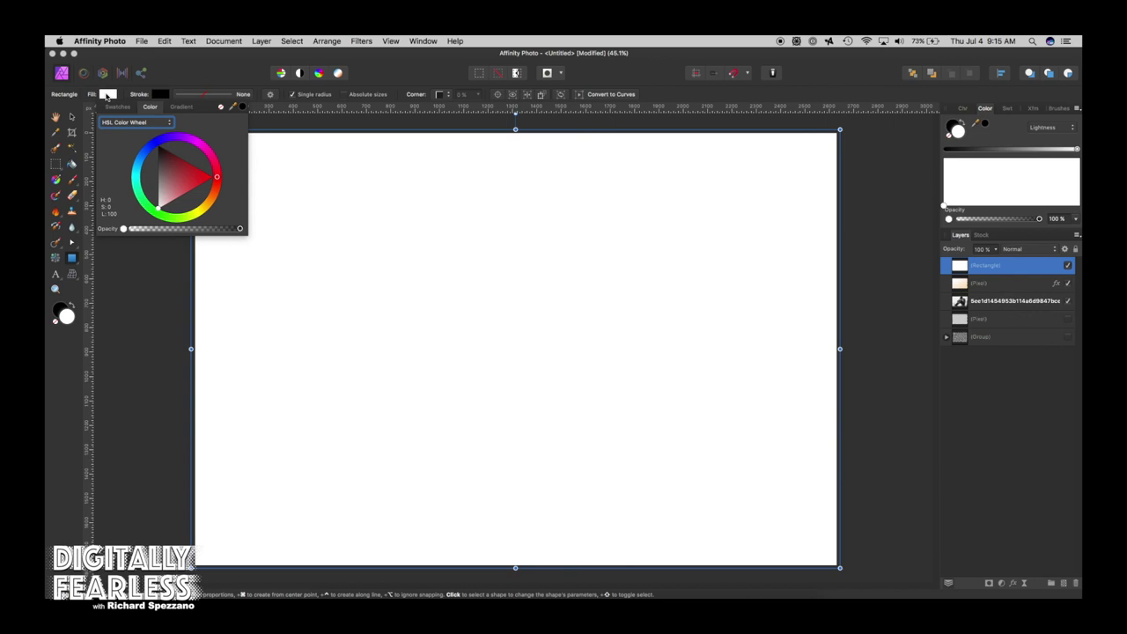
left_click(210, 205)
left_click(178, 194)
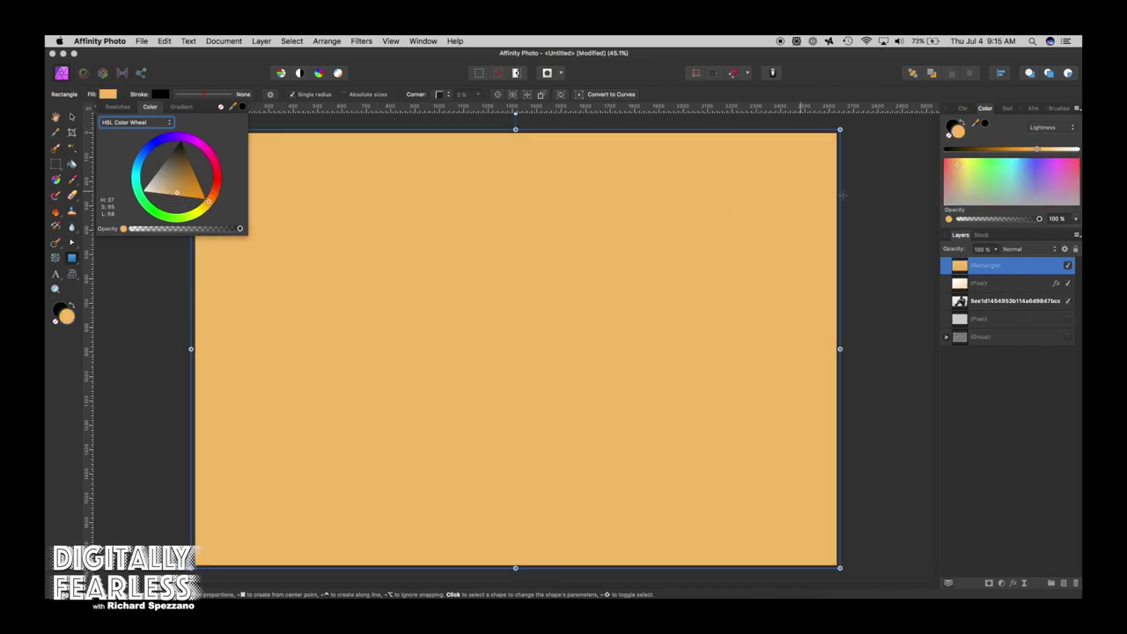
left_click(1006, 266)
left_click(1017, 249)
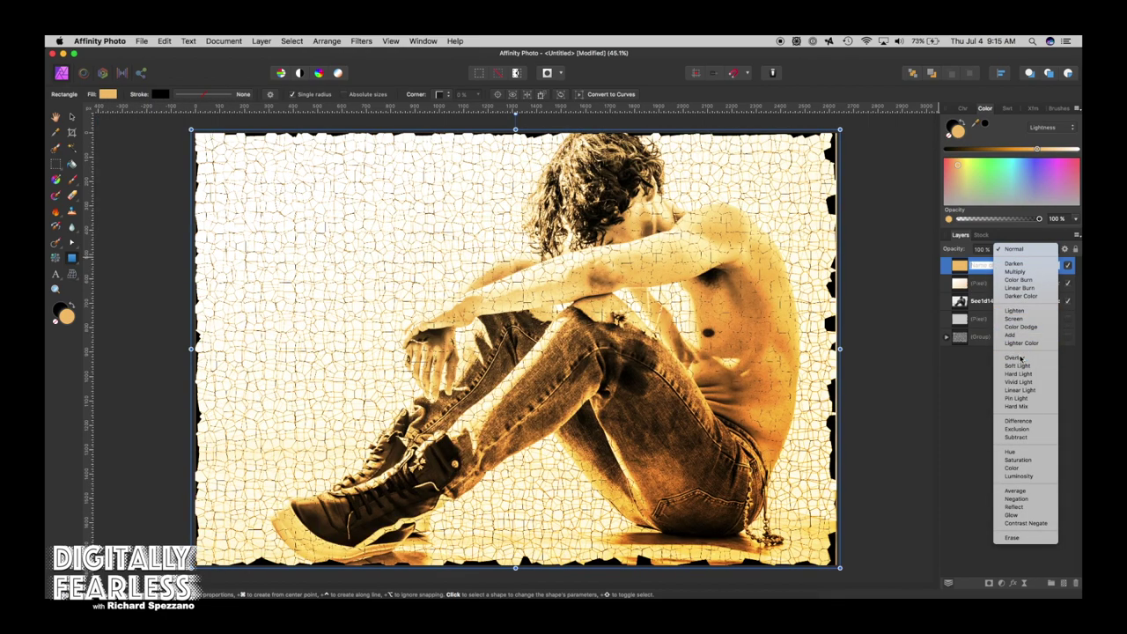
left_click(1019, 359)
left_click(994, 251)
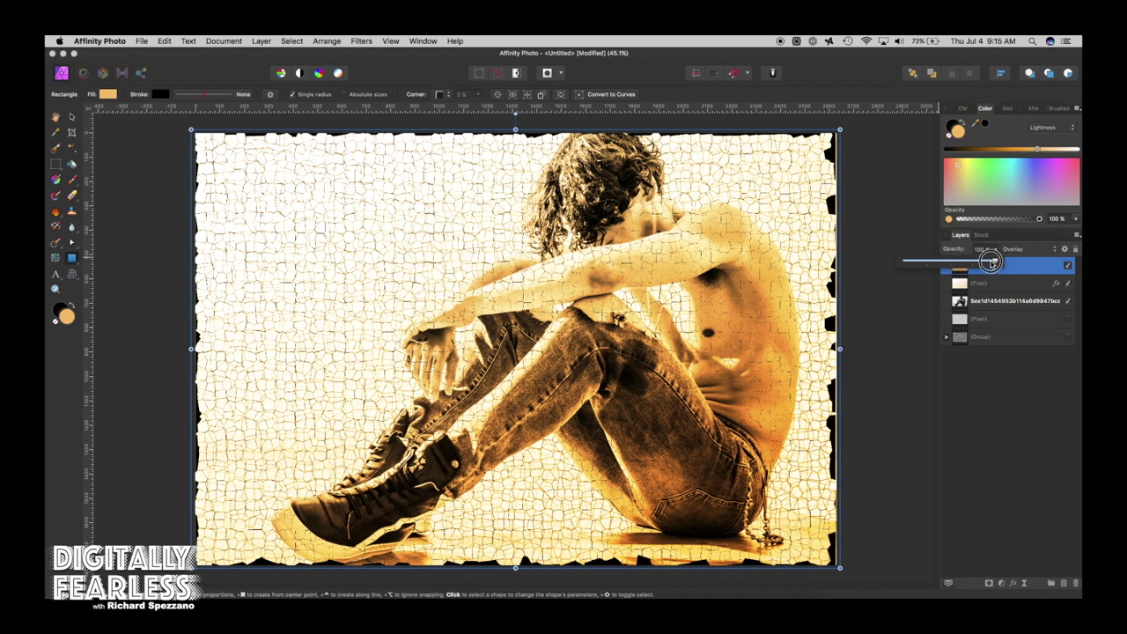
left_click_drag(1000, 263, 946, 267)
key("super+d")
Step: Compare the image with and without the tint, then lower the rectangle's opacity to 25%
left_click(1068, 267)
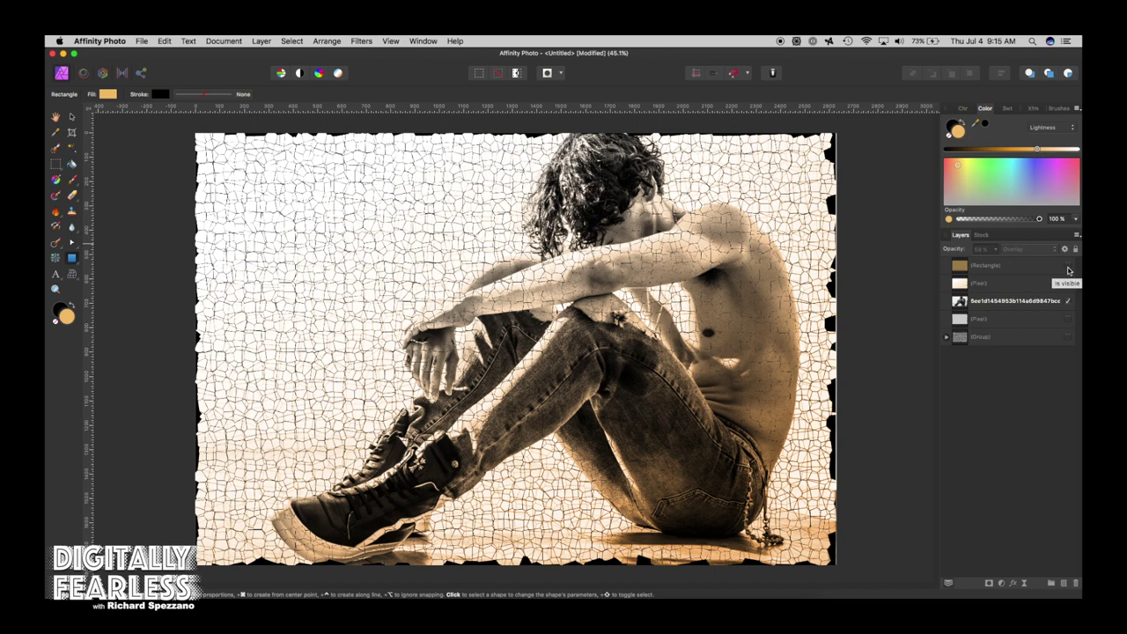
left_click(1068, 269)
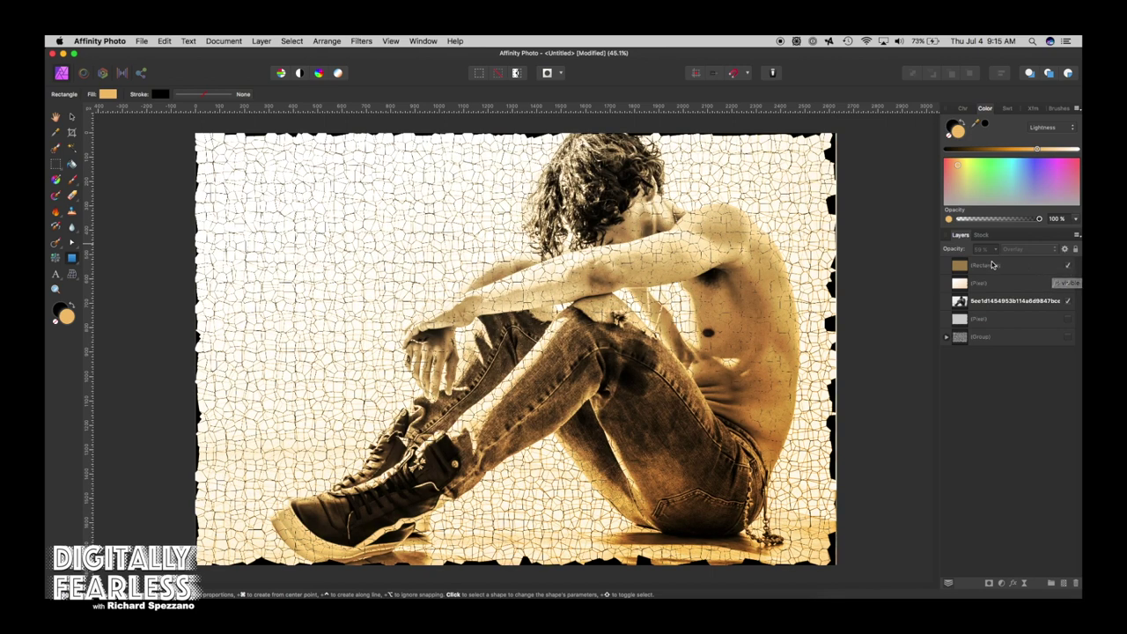
left_click(992, 265)
left_click(993, 251)
left_click_drag(993, 261, 964, 261)
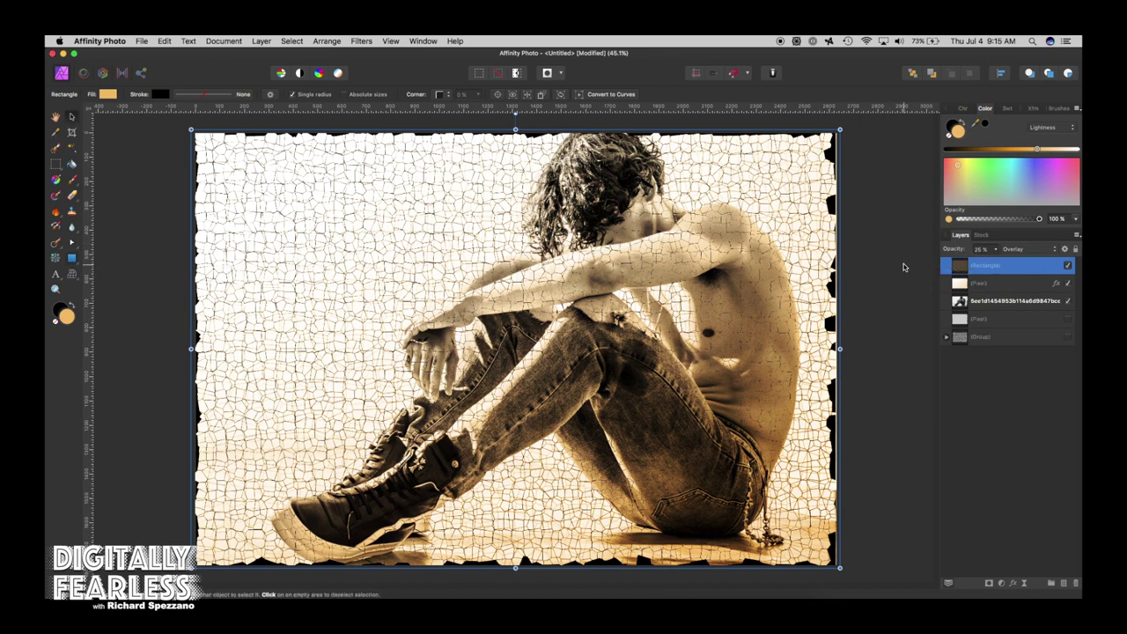
left_click(903, 267)
Step: Turn off the crack layer's Gradient Overlay sepia tint in its layer effects
left_click(977, 282)
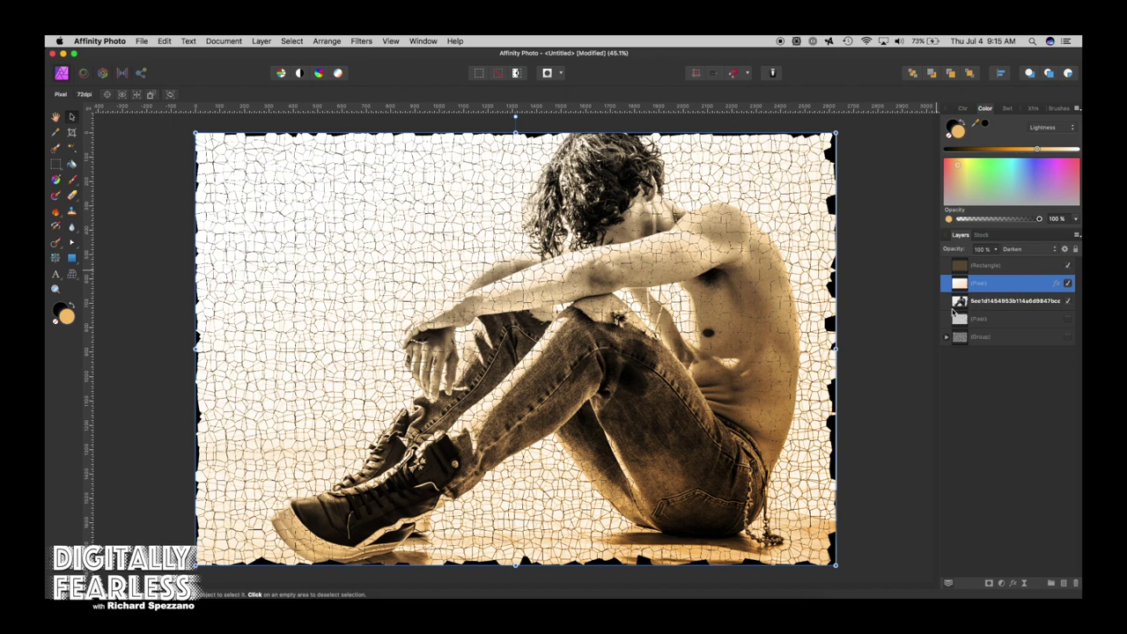
left_click(958, 303)
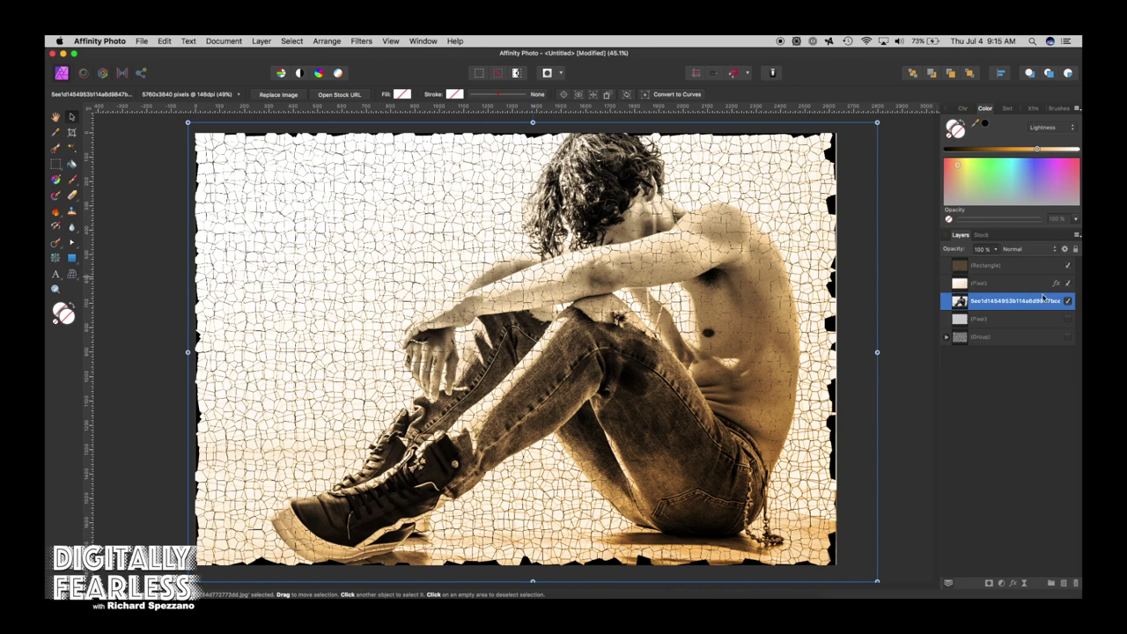
left_click(1013, 283)
left_click(1056, 289)
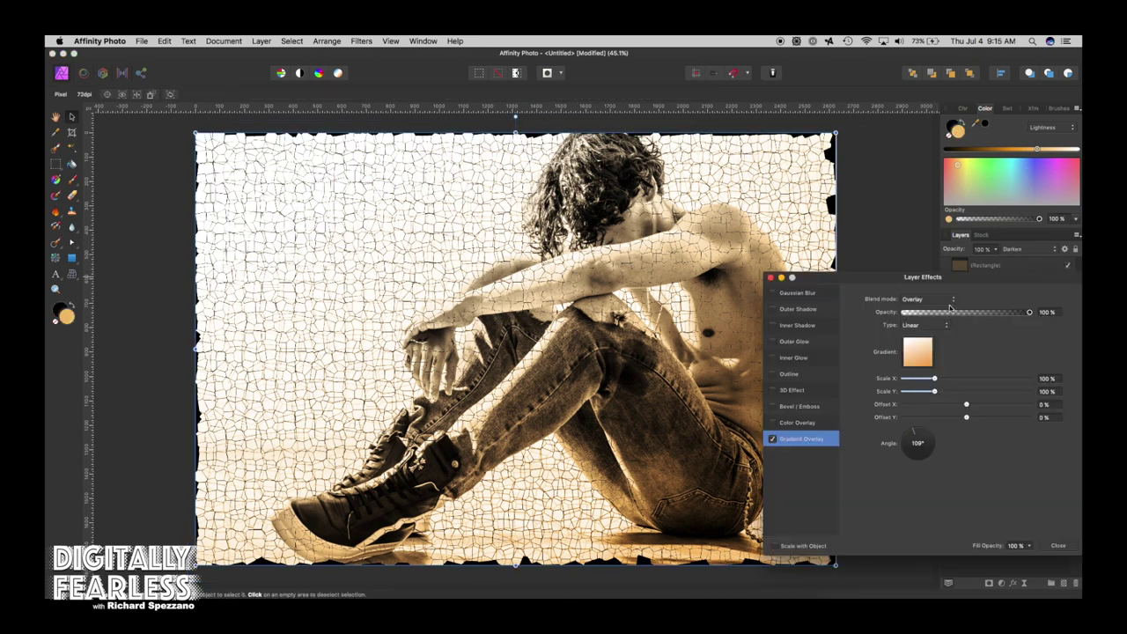
left_click(773, 439)
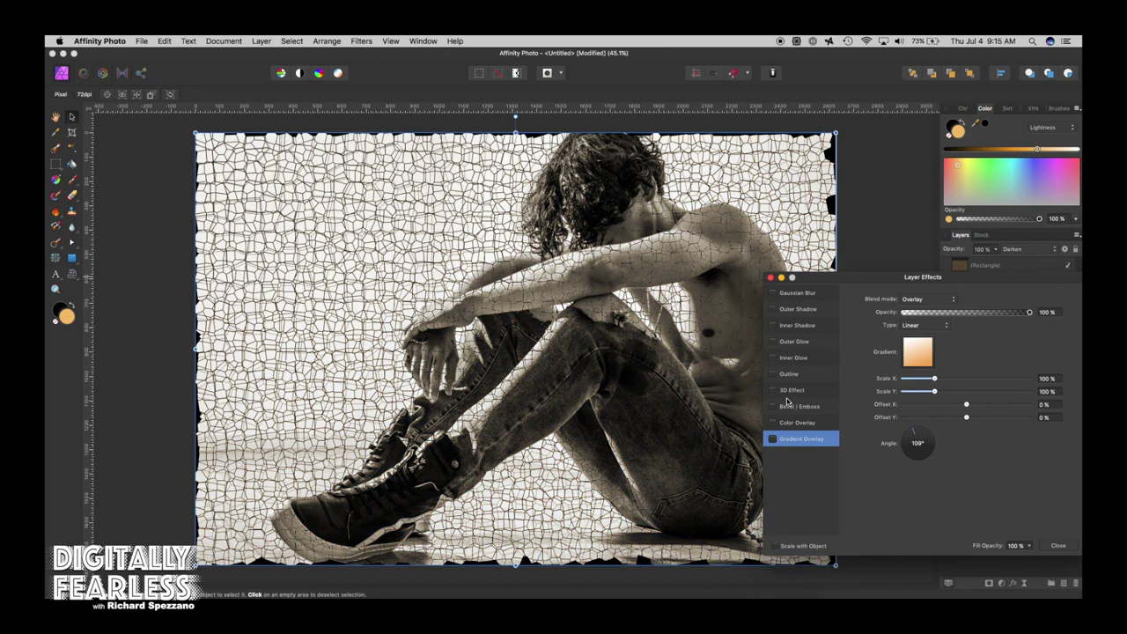
left_click(770, 279)
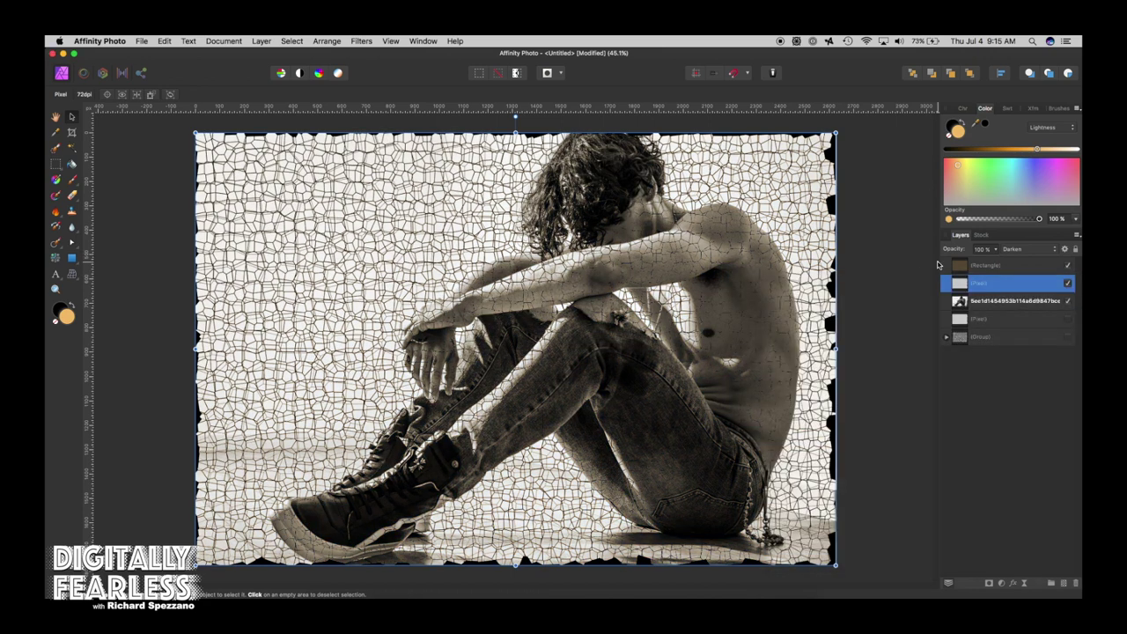
Step: Delete the orange Rectangle layer, check the crack texture alone, then reselect the photo layer
left_click(960, 265)
key("Delete")
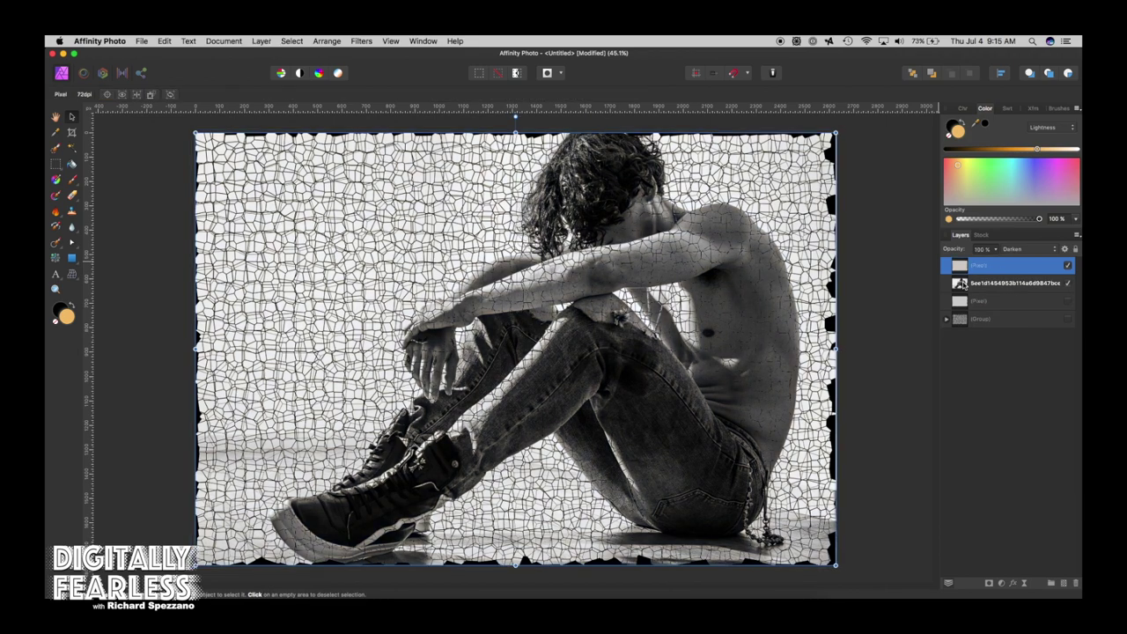
left_click(1070, 286)
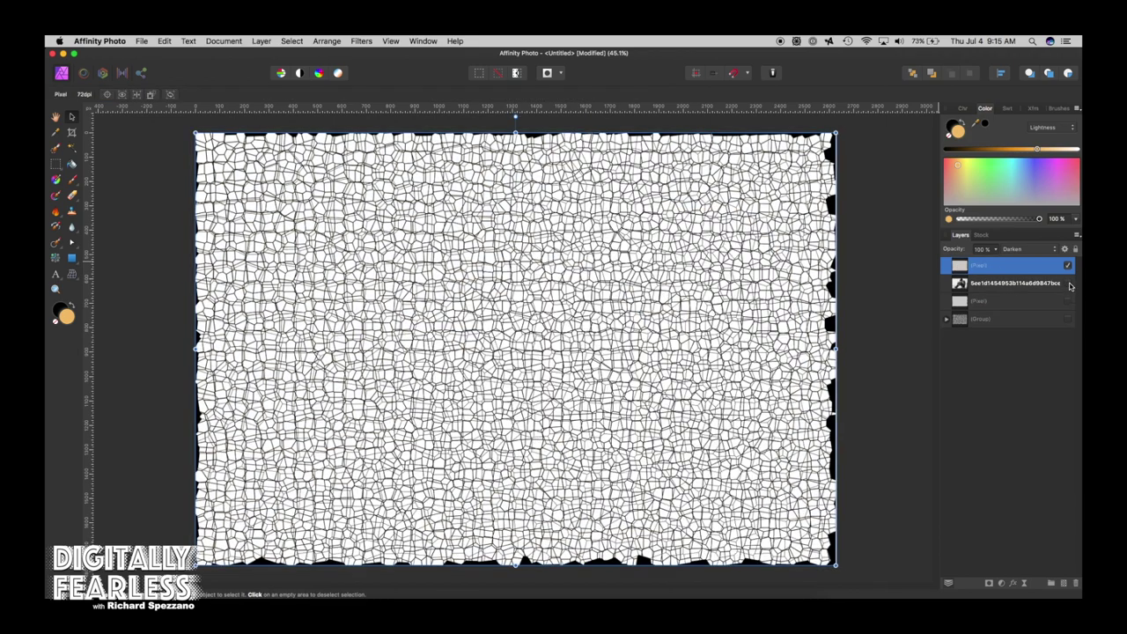
left_click(1070, 286)
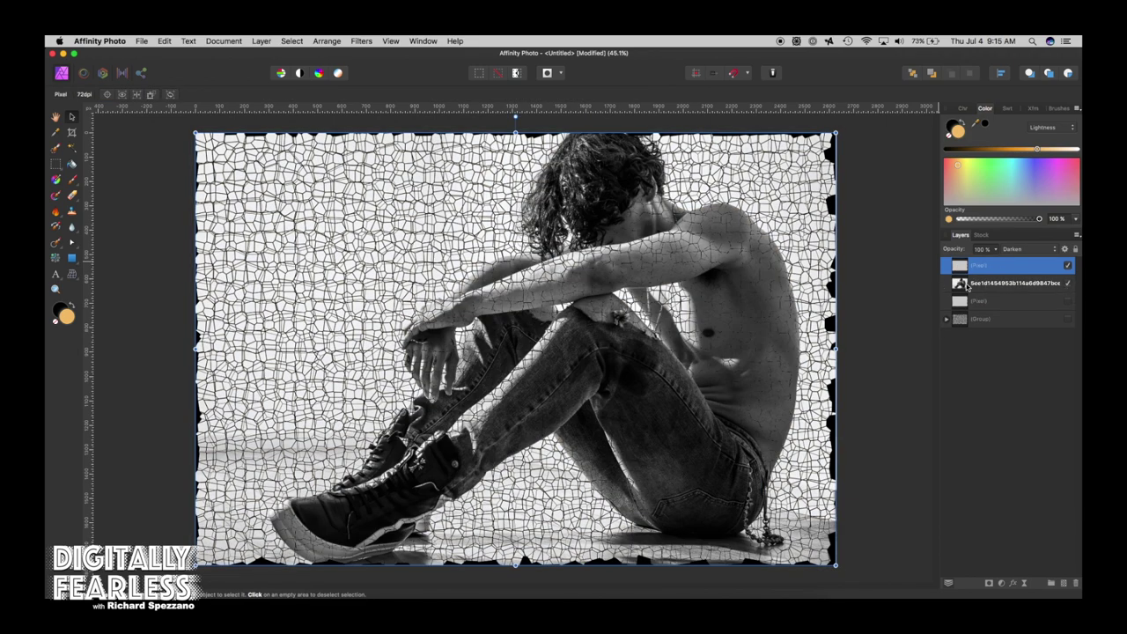
left_click(966, 285)
Step: Search the Pixabay stock library for landscape images instead of 'man'
left_click(959, 262)
left_click(981, 236)
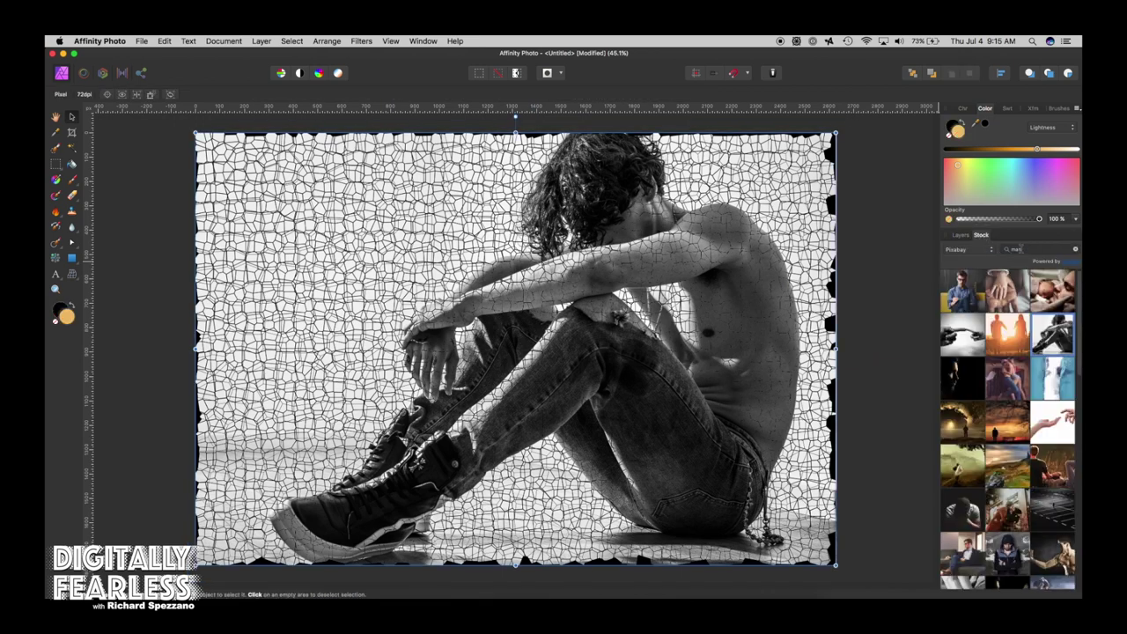
double_click(1018, 249)
type("b")
type("andscape")
key("Return")
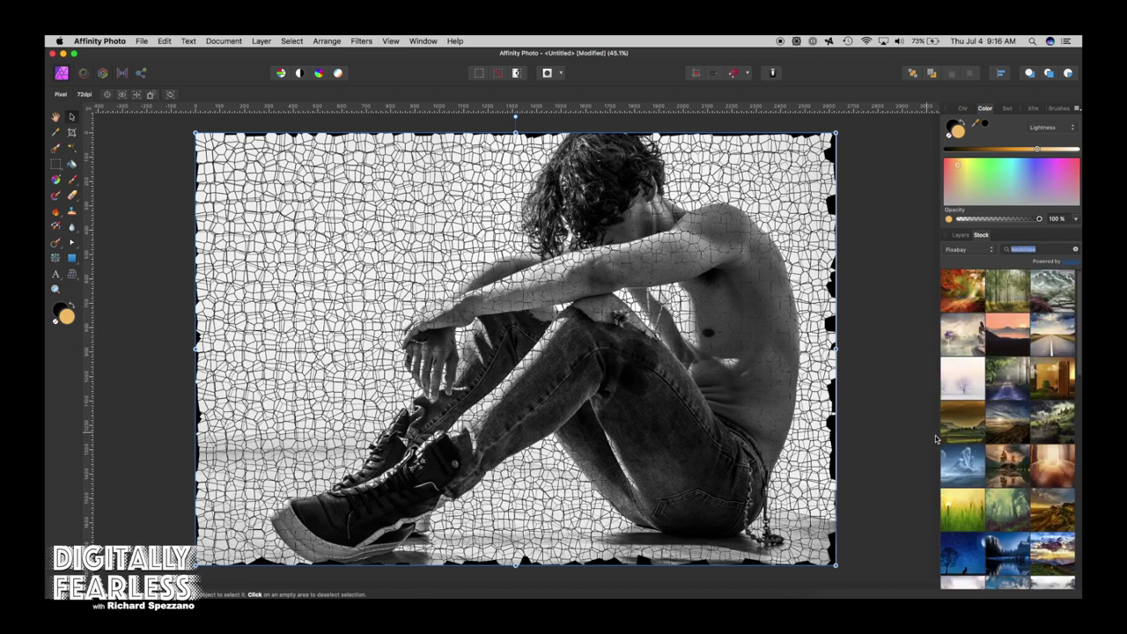
Step: Scroll the landscape results and drop the lion and lioness photo onto the canvas
scroll(971, 436, "down", 5)
scroll(972, 438, "down", 6)
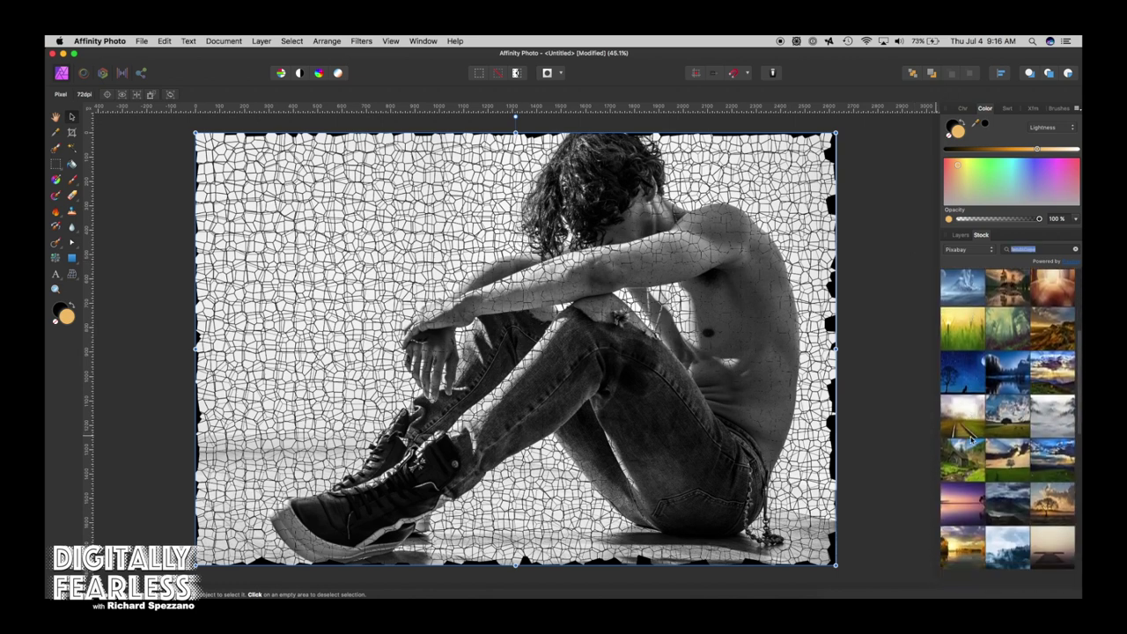
scroll(971, 439, "down", 3)
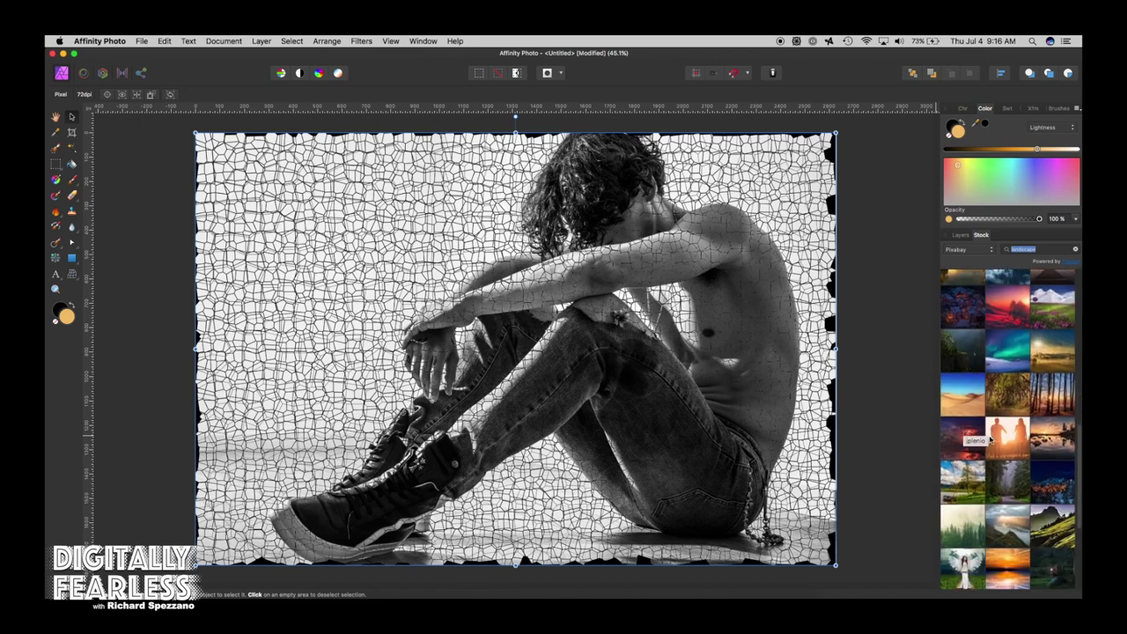
scroll(990, 431, "down", 1)
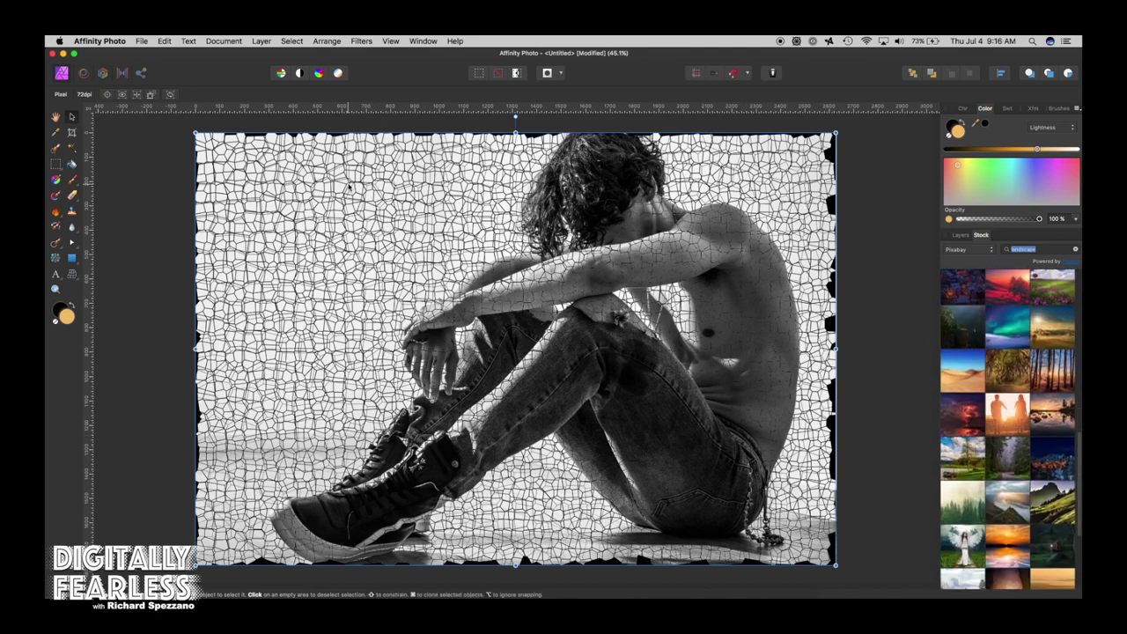
left_click(56, 116)
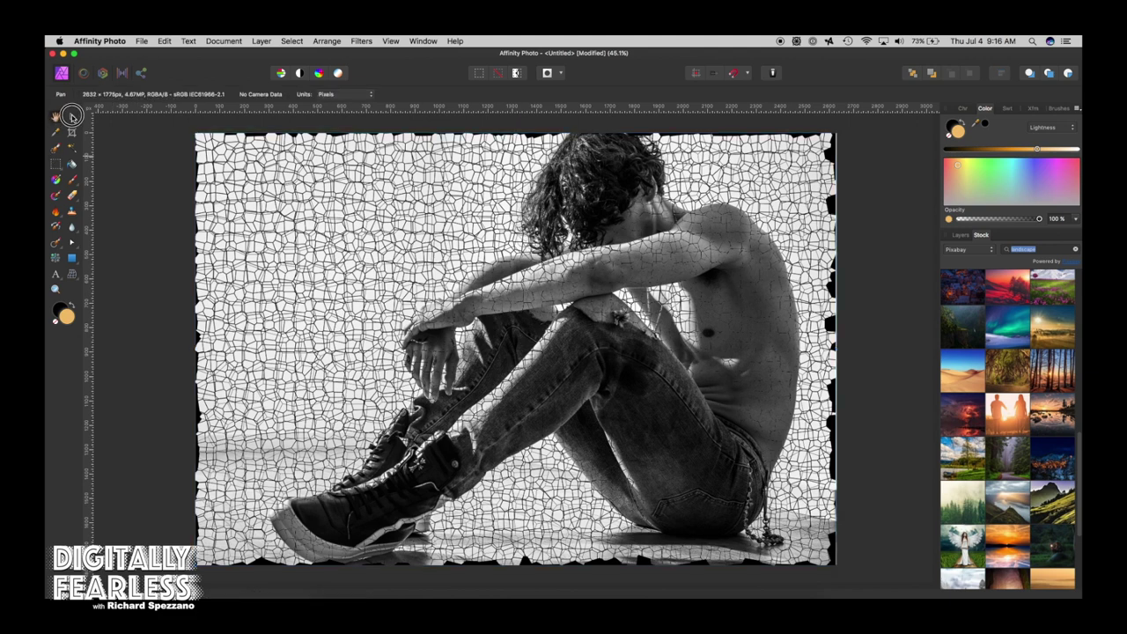
left_click(72, 115)
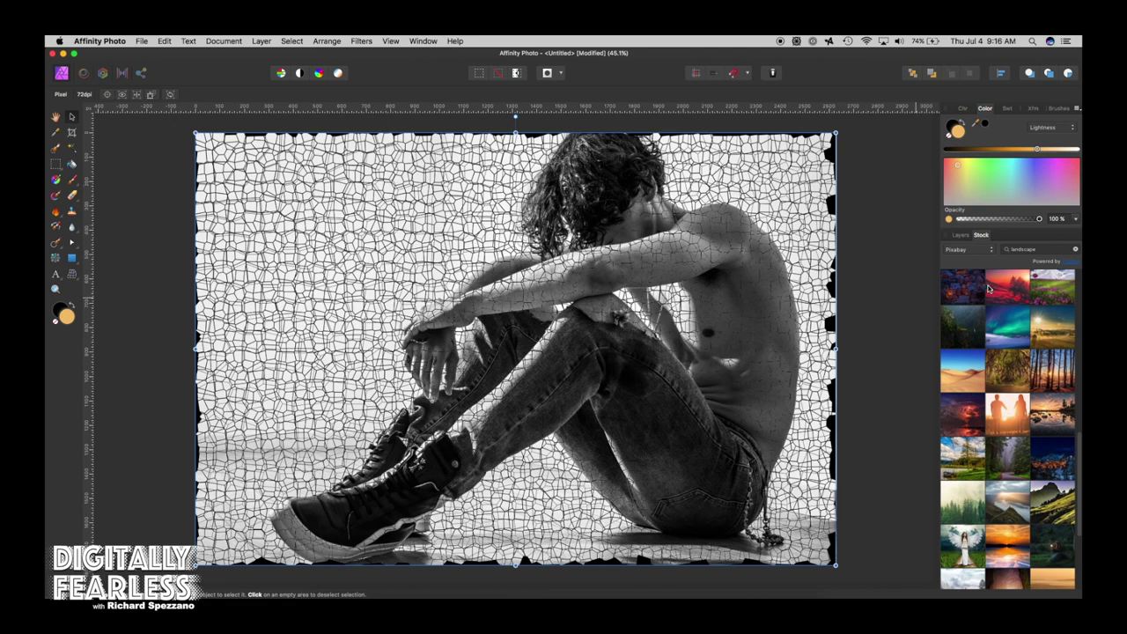
scroll(1019, 382, "down", 2)
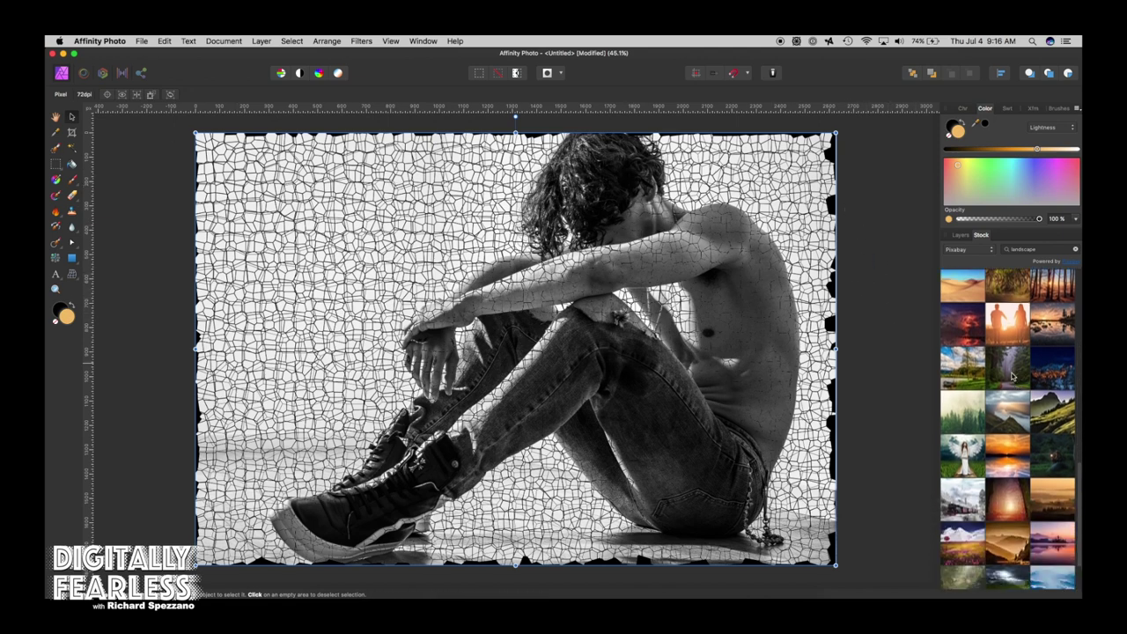
scroll(1017, 376, "down", 2)
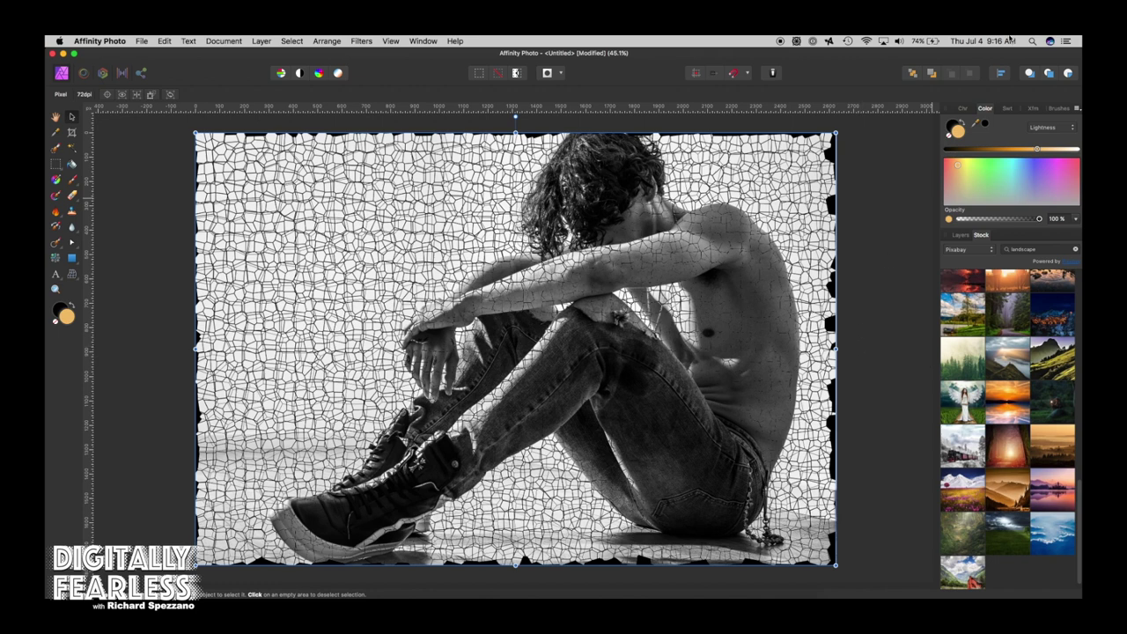
scroll(1015, 406, "down", 3)
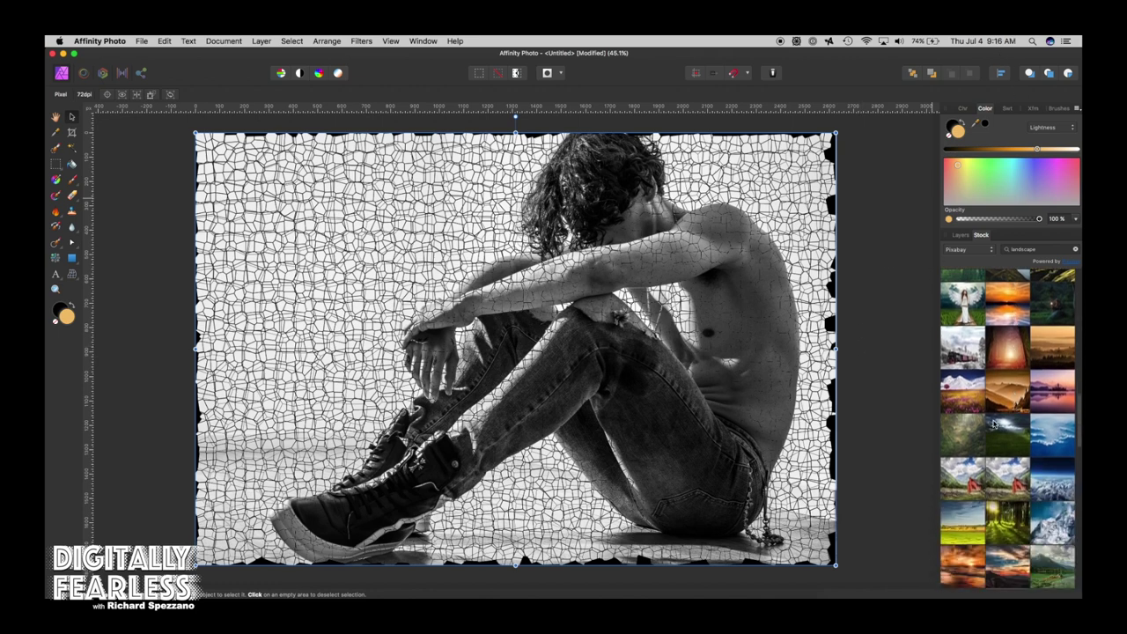
scroll(993, 422, "down", 5)
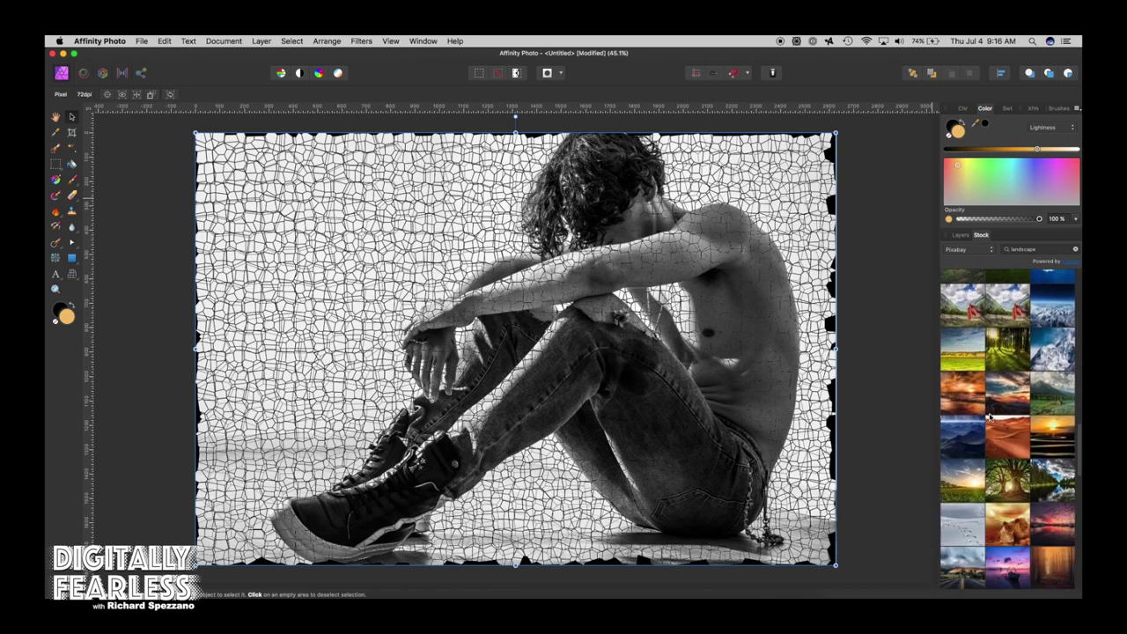
scroll(989, 418, "down", 2)
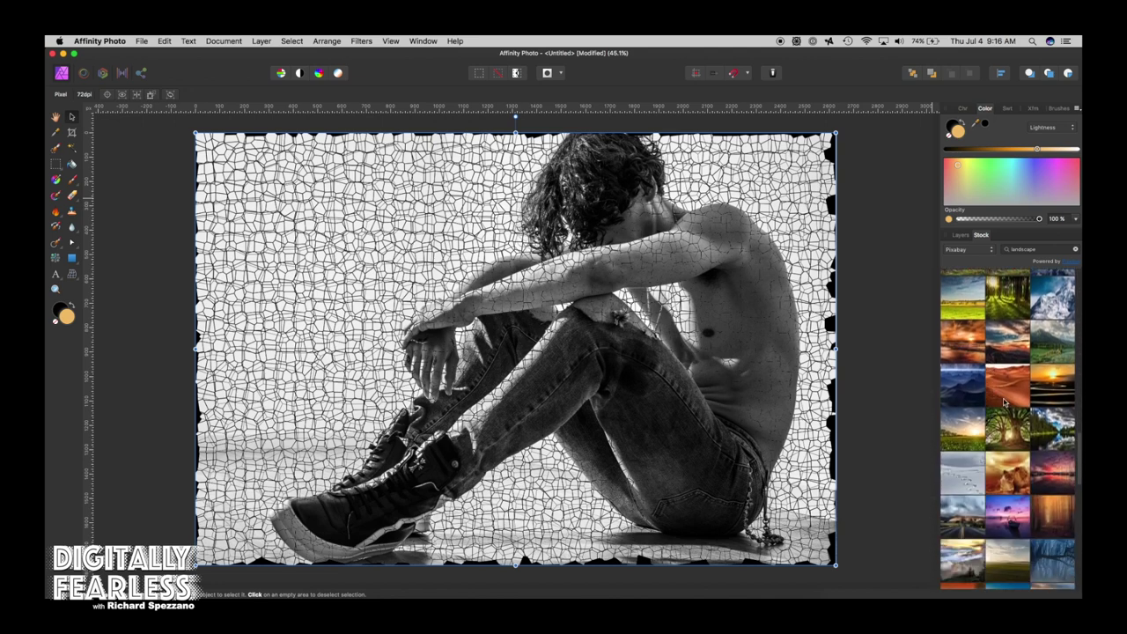
scroll(1009, 414, "down", 1)
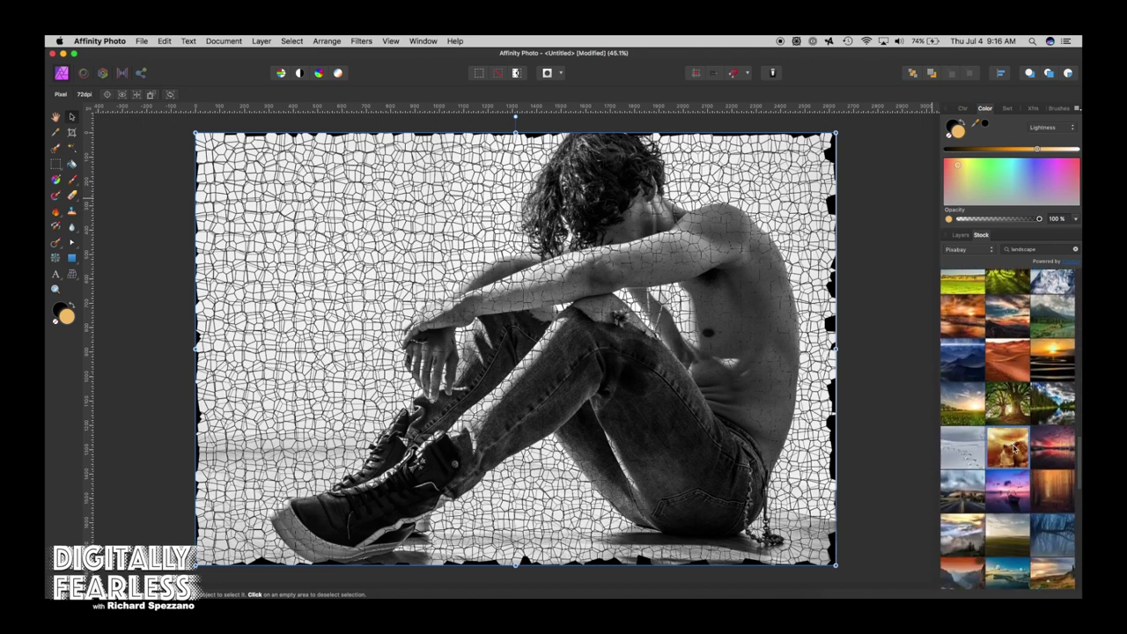
left_click_drag(1015, 447, 509, 339)
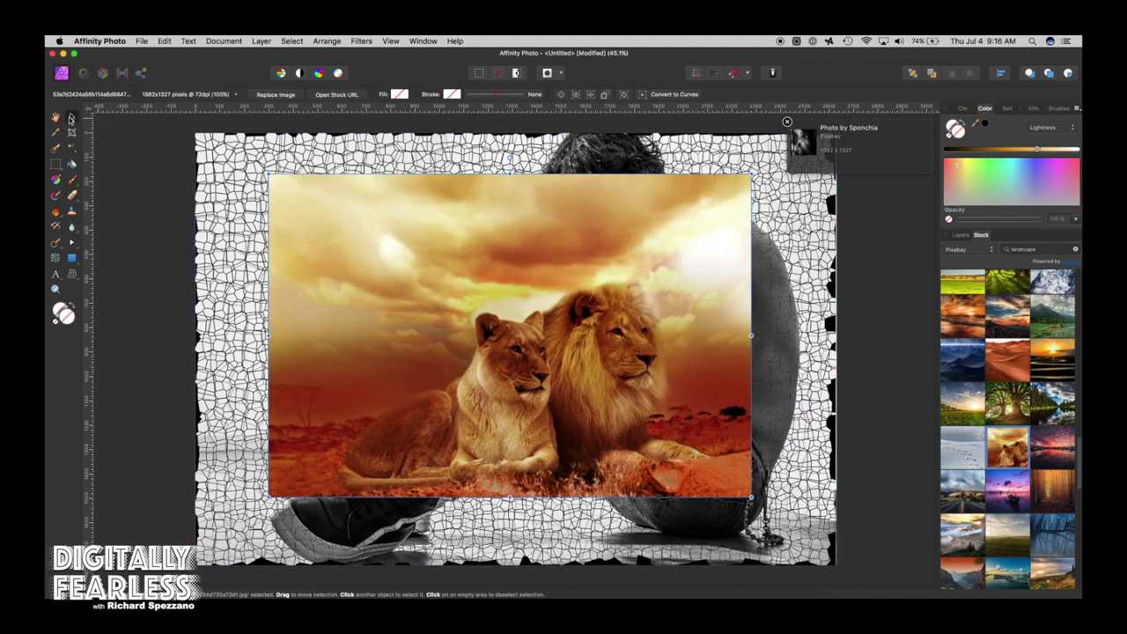
Step: Stretch the lion photo's corners to cover the canvas and move its layer below the crack texture
left_click(56, 117)
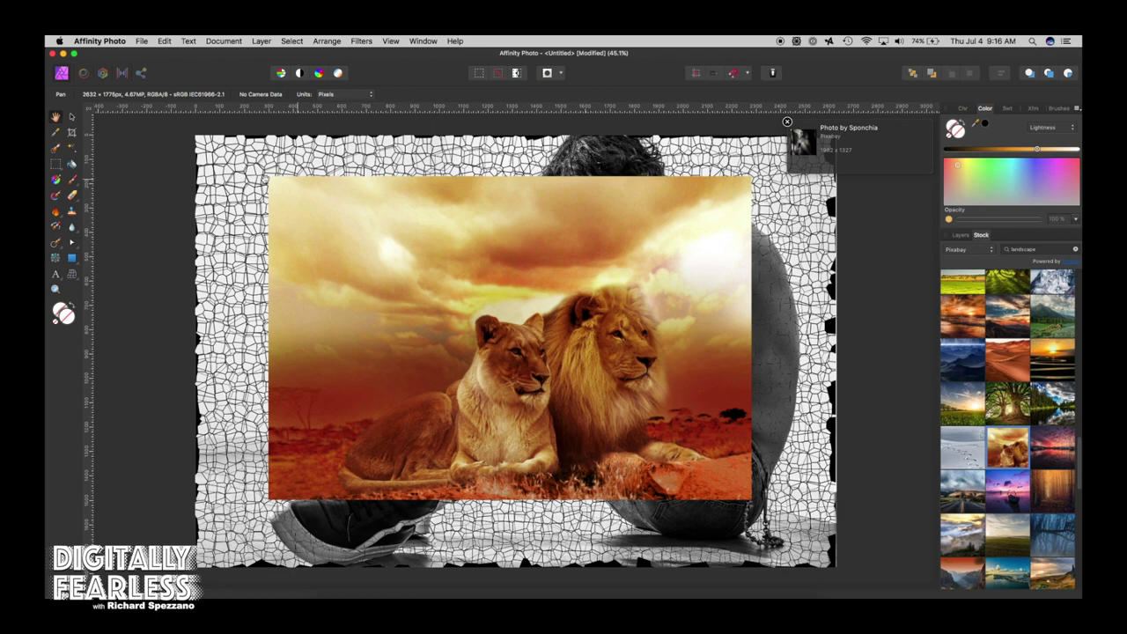
left_click(71, 117)
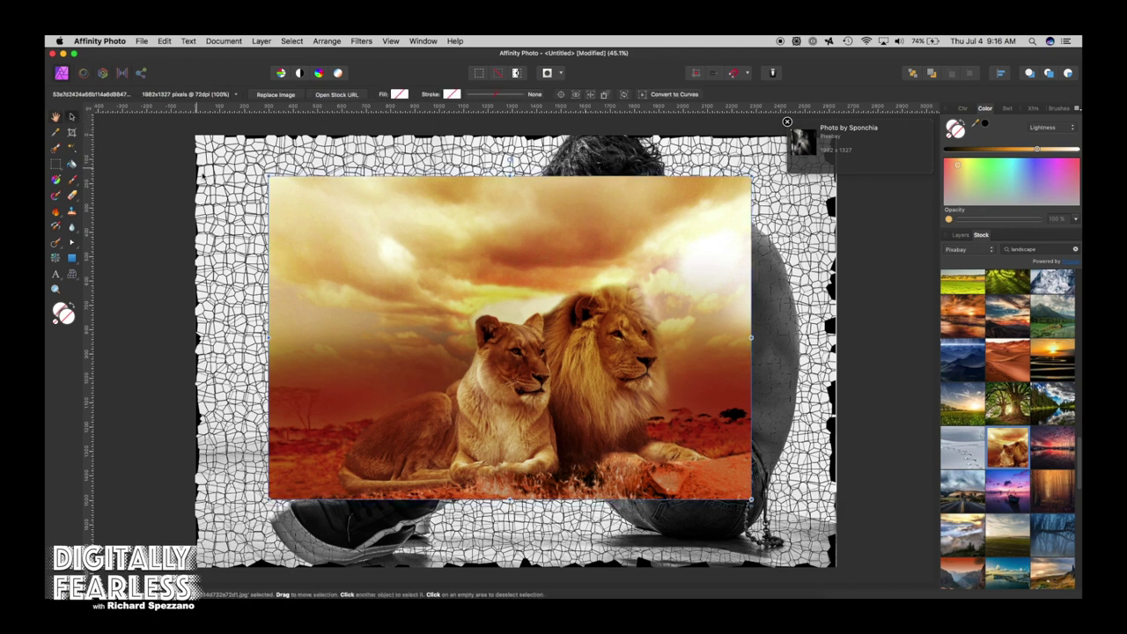
left_click_drag(269, 176, 197, 130)
left_click_drag(751, 500, 863, 561)
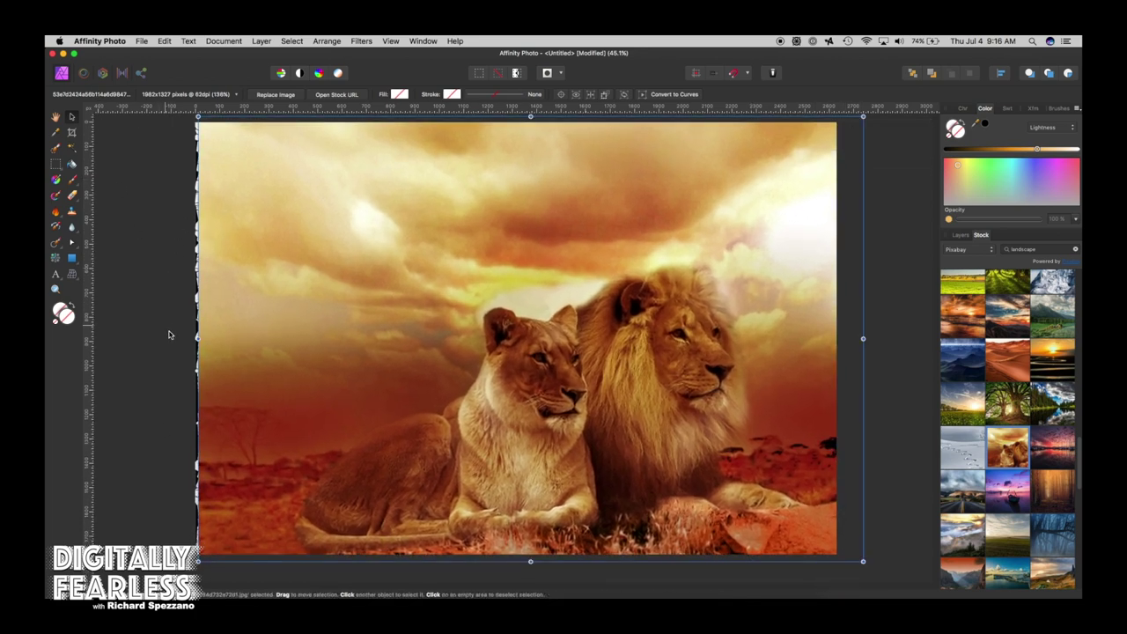
left_click_drag(197, 561, 192, 566)
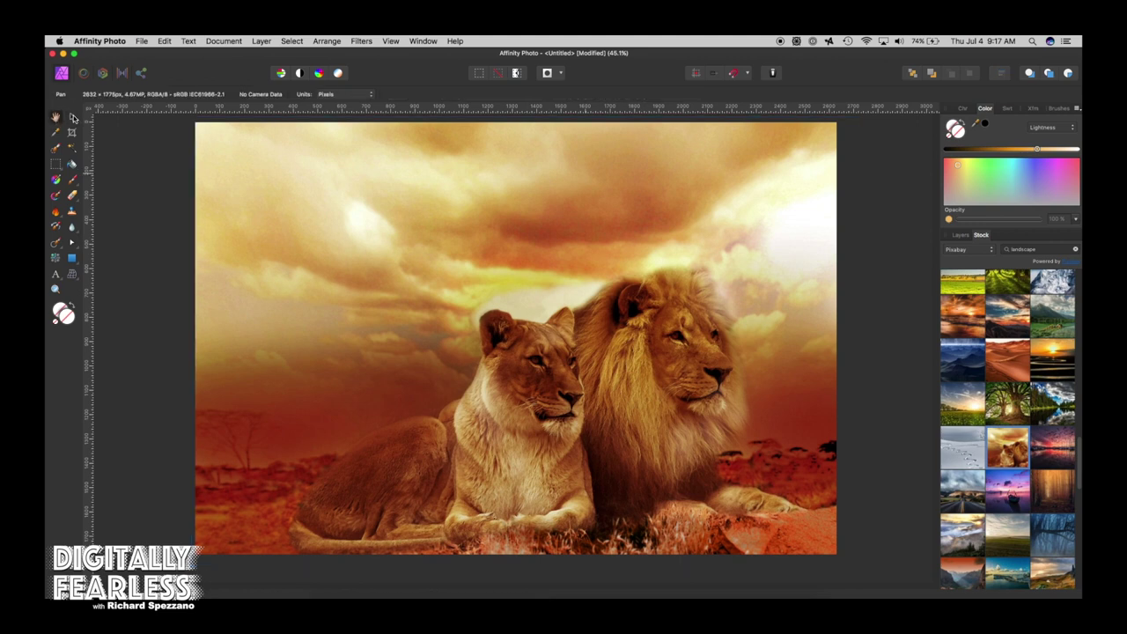
left_click(961, 235)
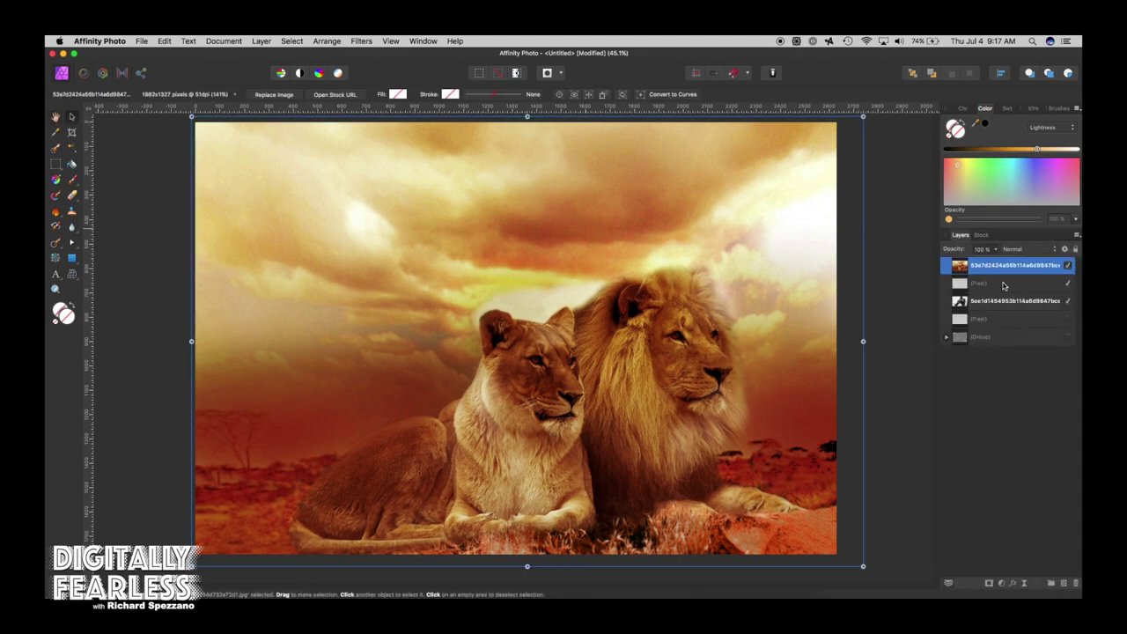
left_click_drag(963, 268, 960, 291)
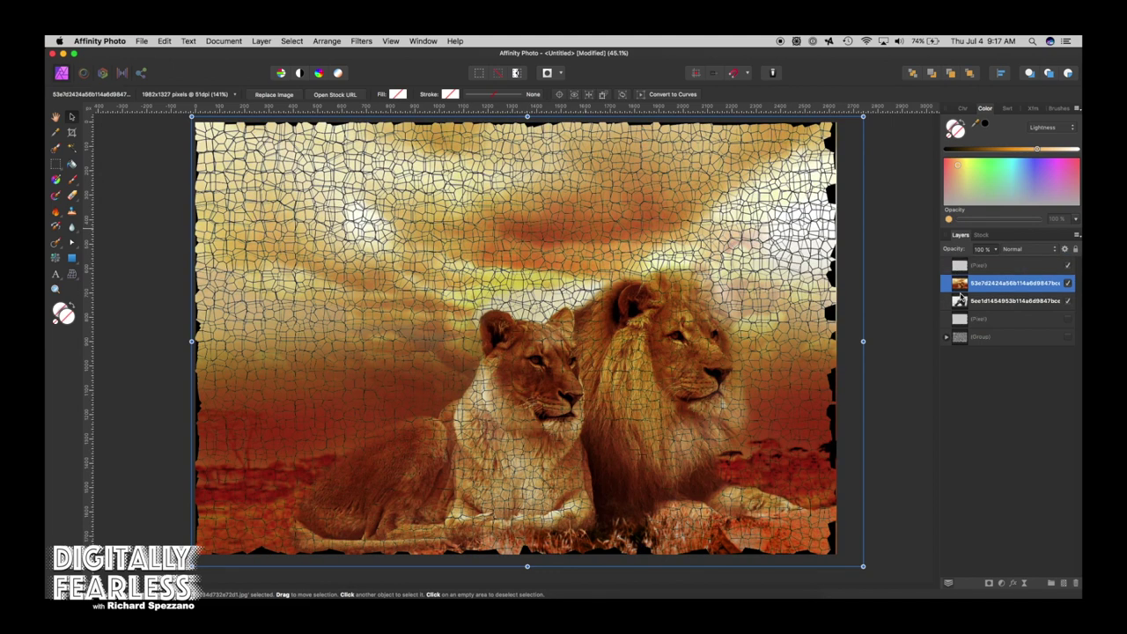
left_click(1002, 266)
left_click(1021, 249)
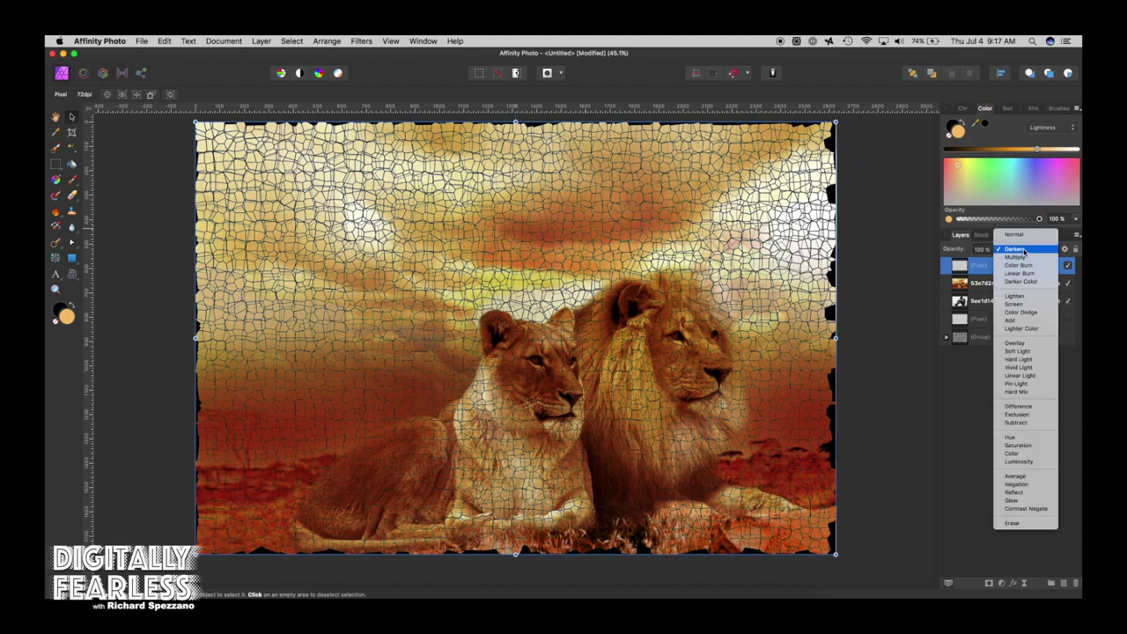
key("Down")
key("Down")
key("Down")
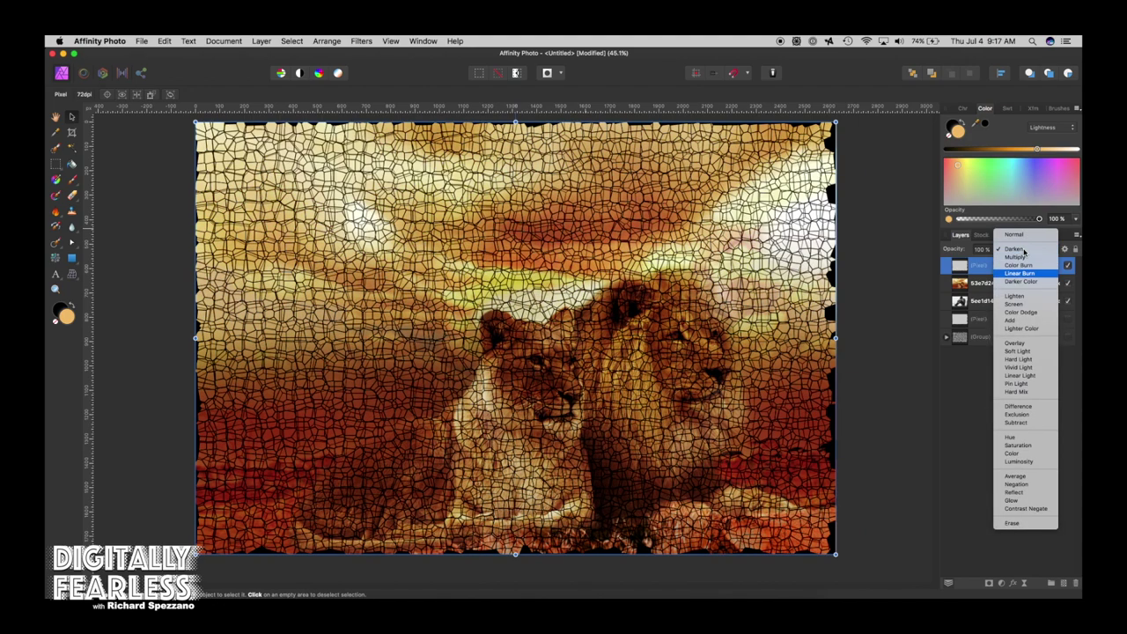
key("Down")
key("Down")
key("Down")
key("Down")
key("Down")
key("Down")
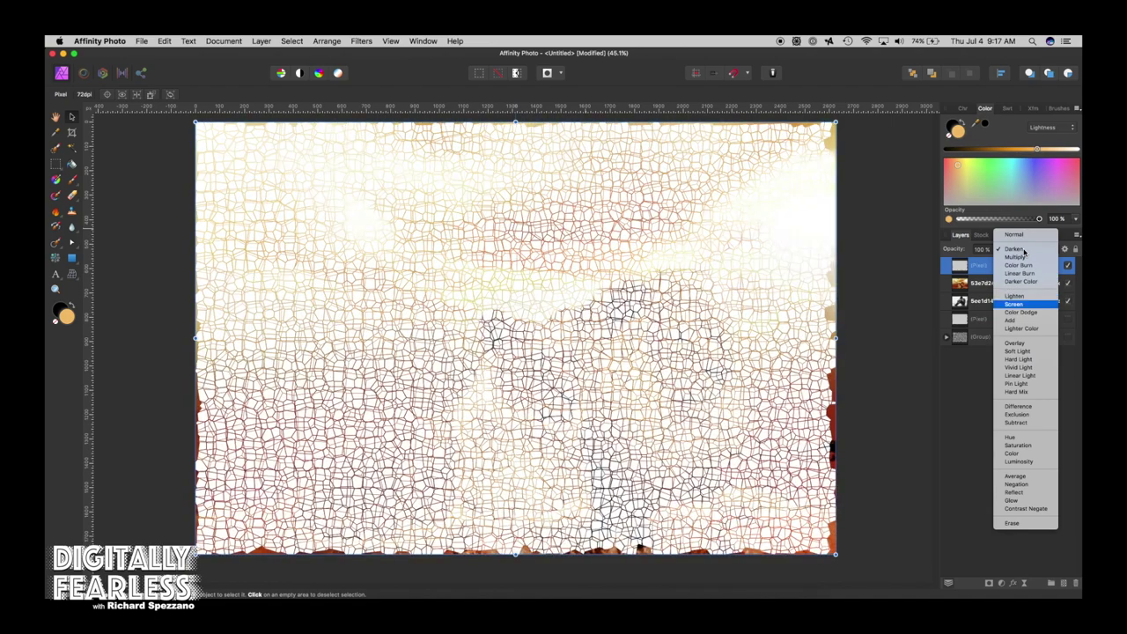
key("Down")
key("Down")
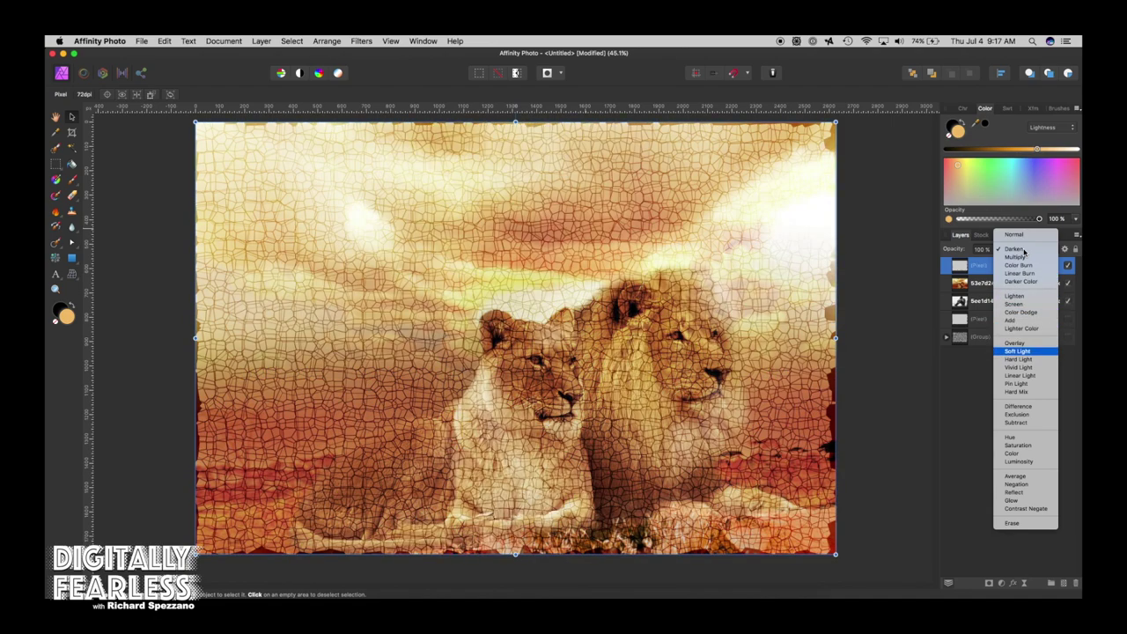
key("Down")
key("Down")
key("Down")
key("Down")
key("Down")
key("Down")
key("Down")
key("Down")
key("Down")
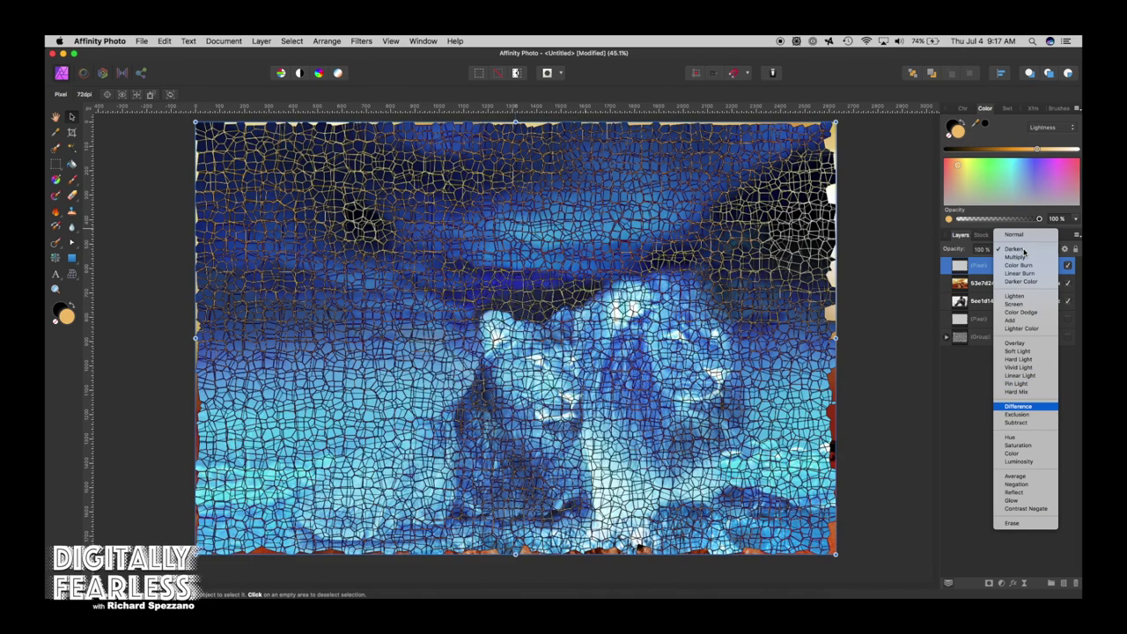
key("Down")
key("Down")
key("Up")
key("Up")
key("Up")
key("Up")
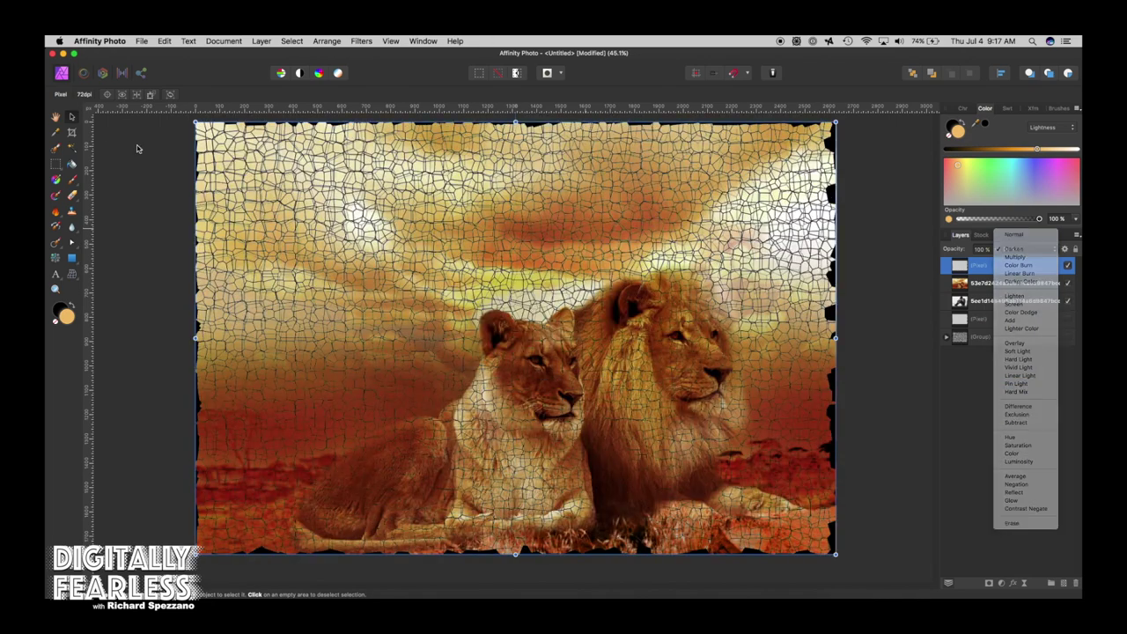
key("Escape")
left_click(959, 283)
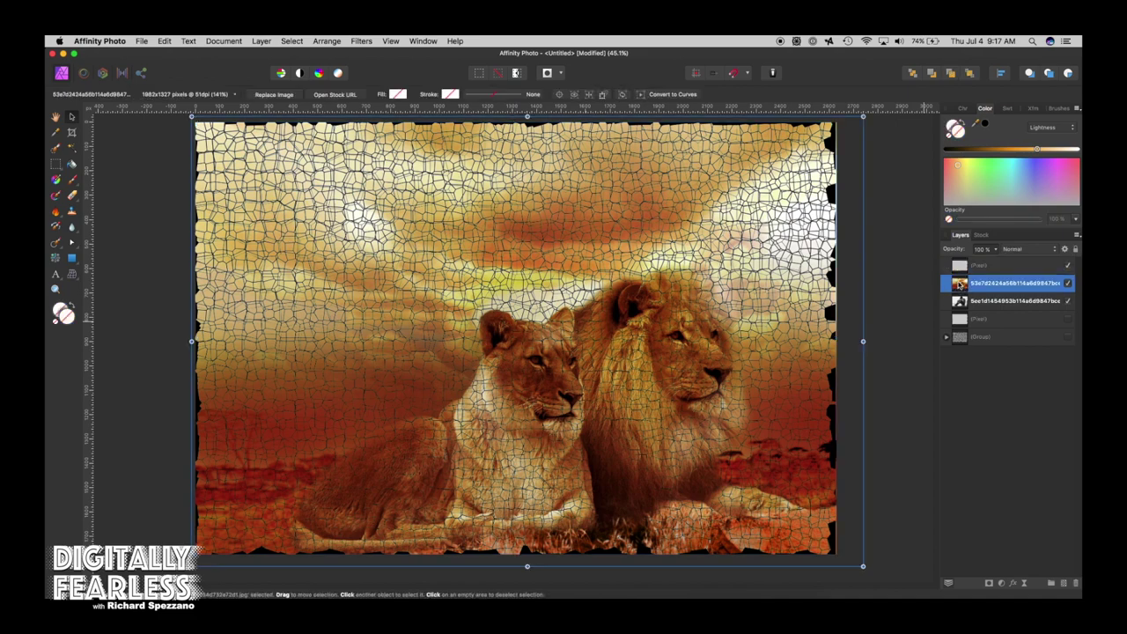
Step: Delete the lion photo and place the forest stock photo of two trees onto the canvas
key("Delete")
left_click(981, 235)
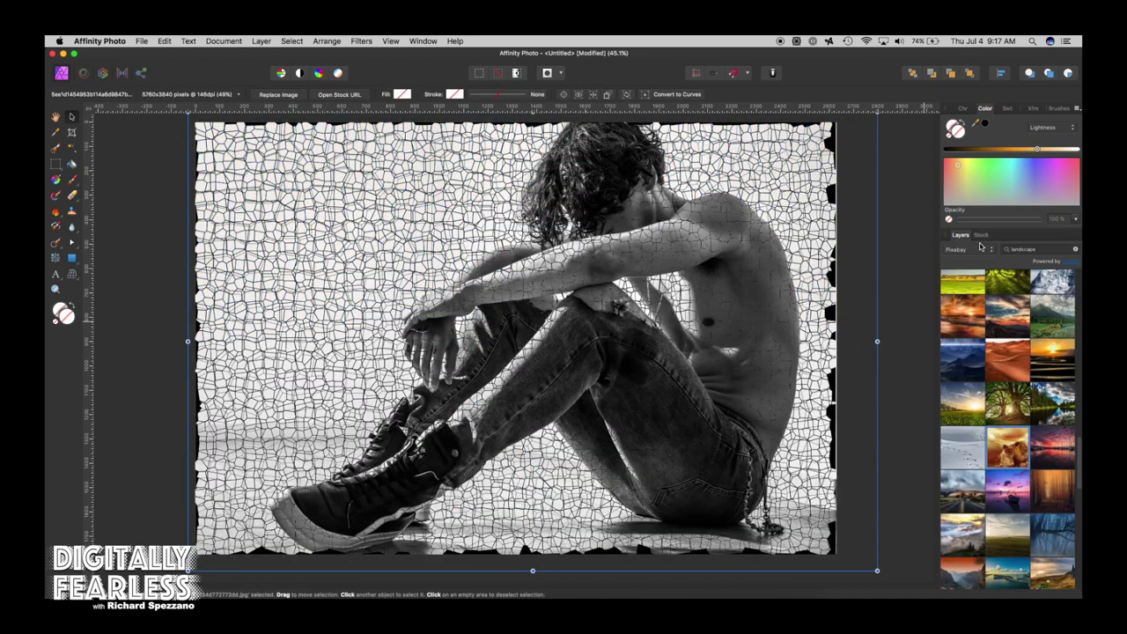
scroll(1016, 440, "down", 2)
scroll(1016, 443, "down", 6)
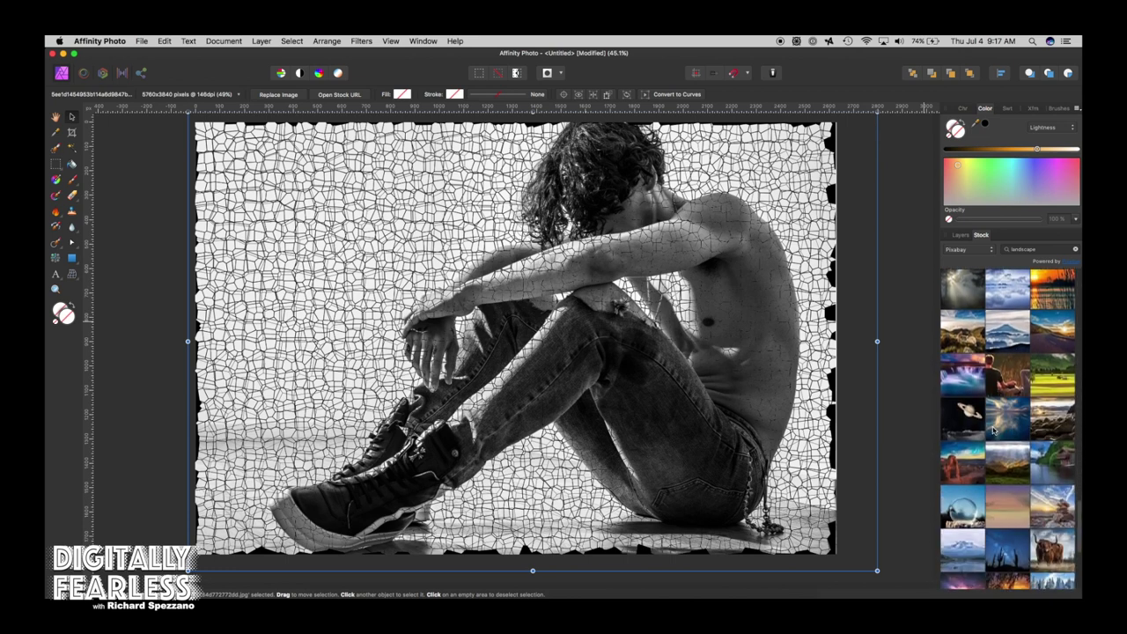
scroll(1000, 483, "down", 3)
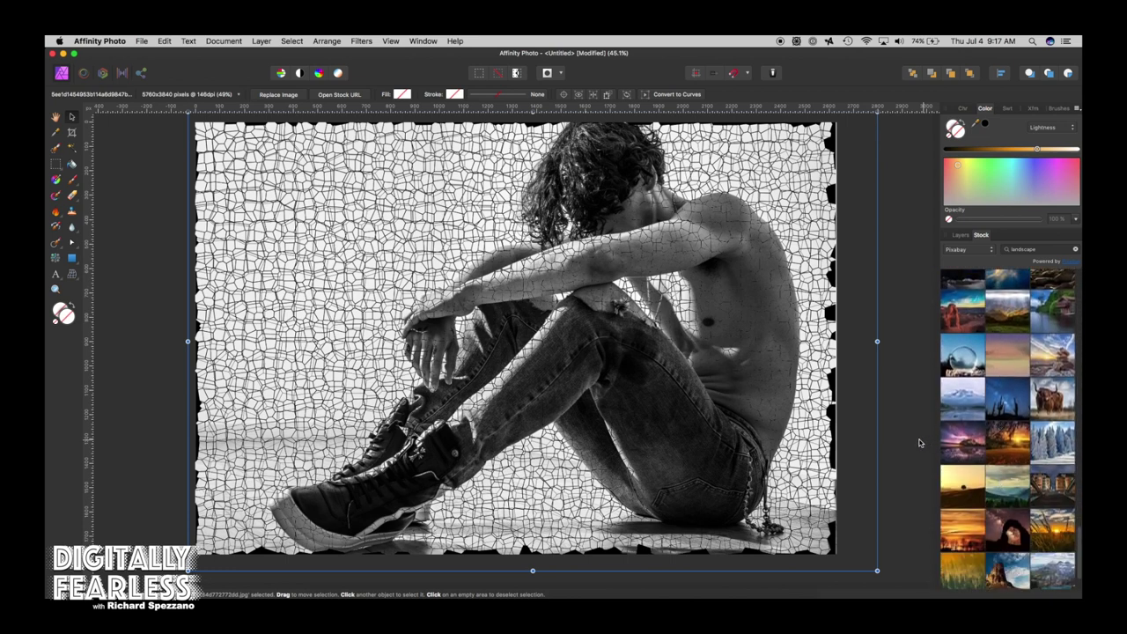
scroll(965, 476, "down", 1)
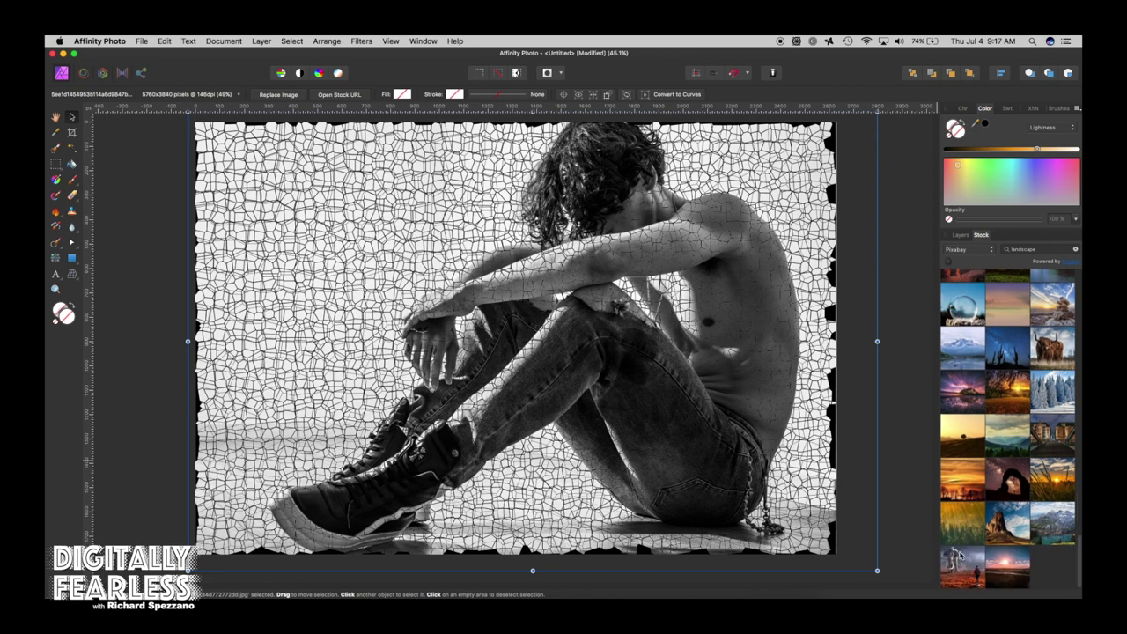
scroll(964, 528, "up", 4)
scroll(1014, 385, "down", 5)
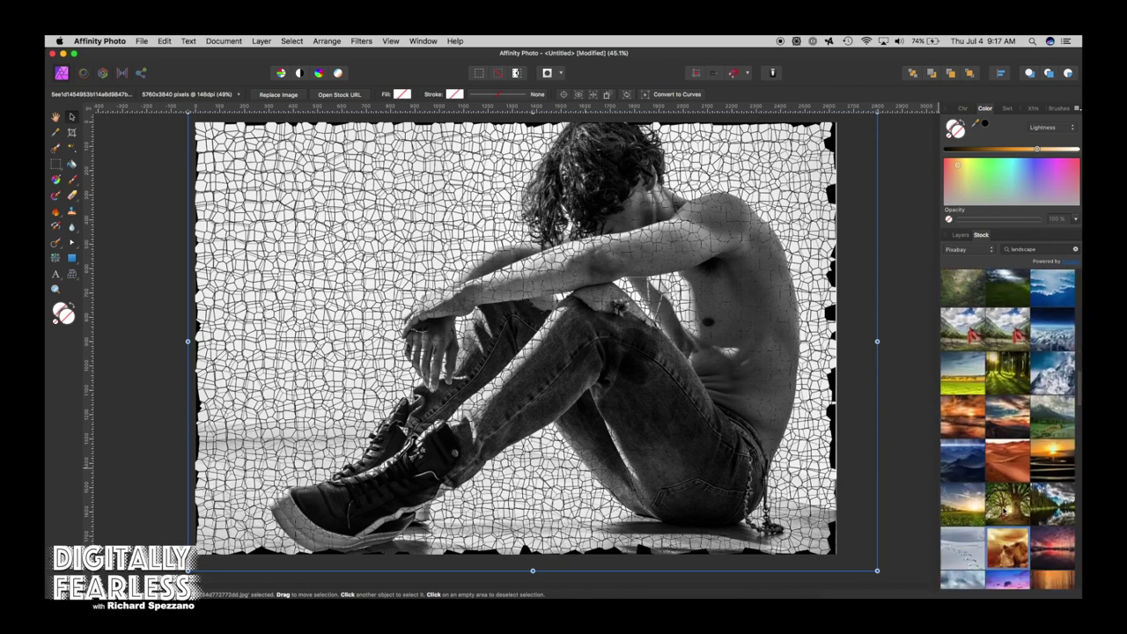
left_click_drag(1003, 509, 509, 338)
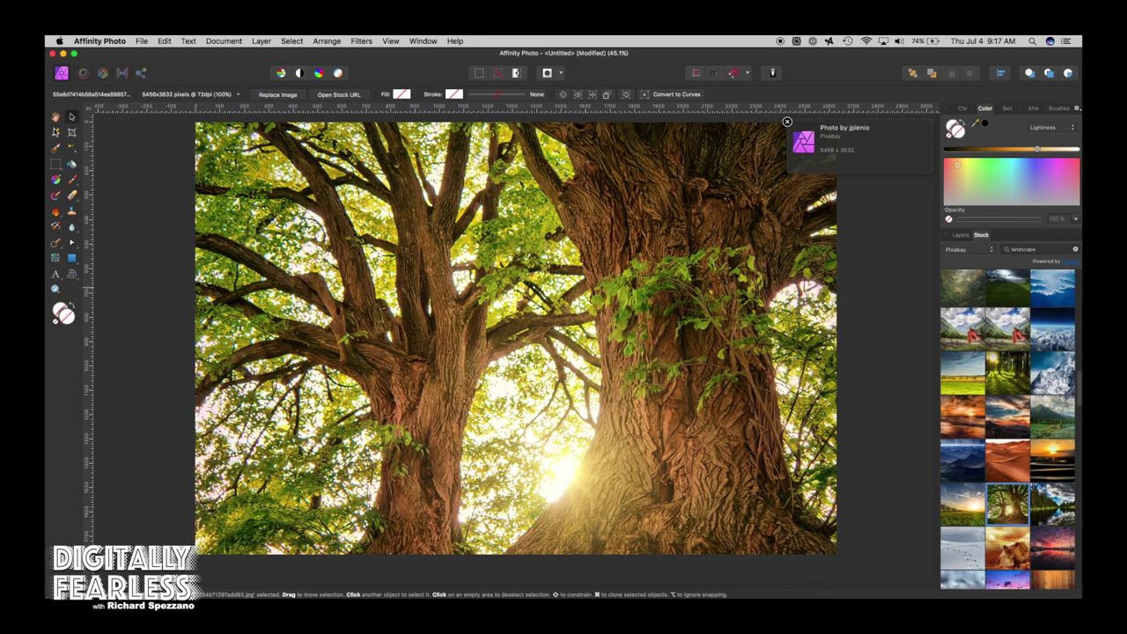
Step: Shrink the tree photo to fit the canvas and move its layer below the crack texture
left_click(56, 117)
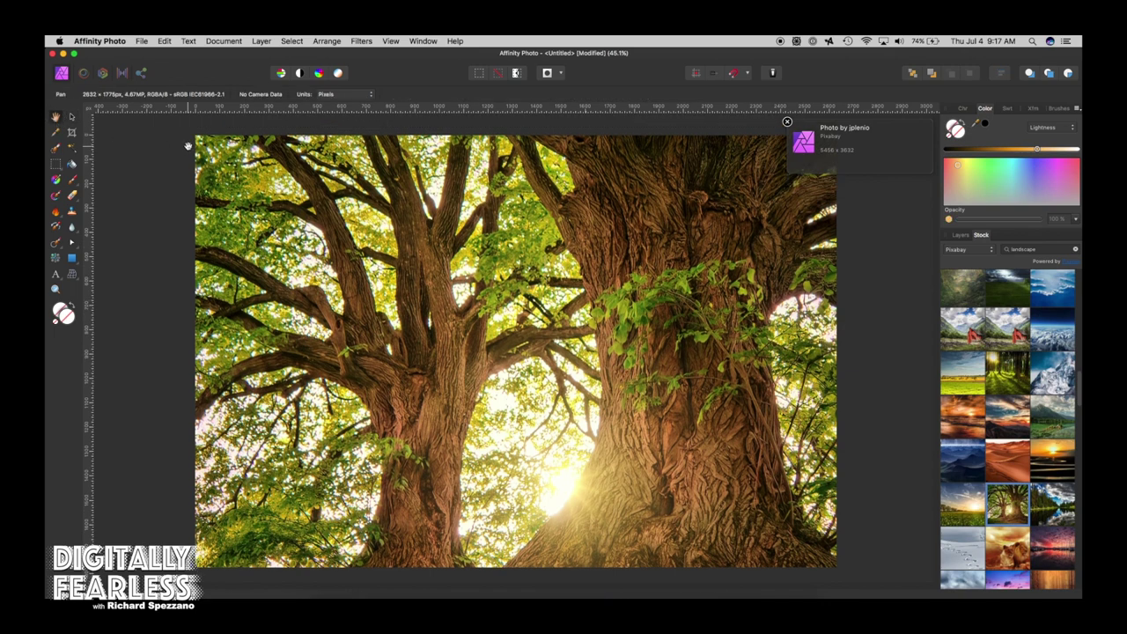
key("super+minus")
key("super+minus")
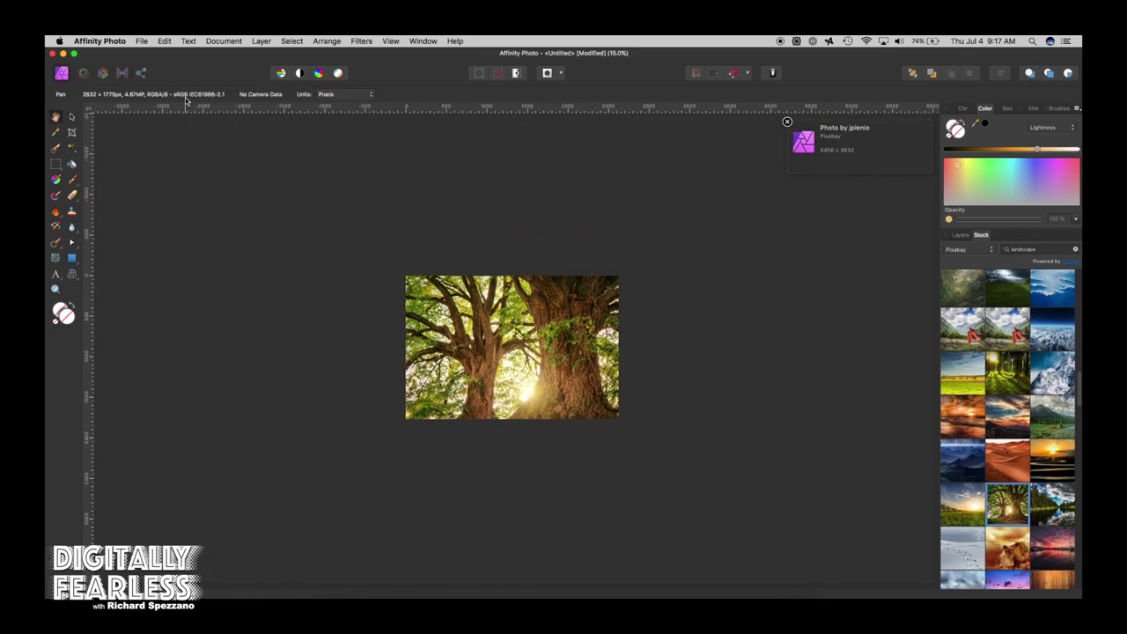
left_click(72, 115)
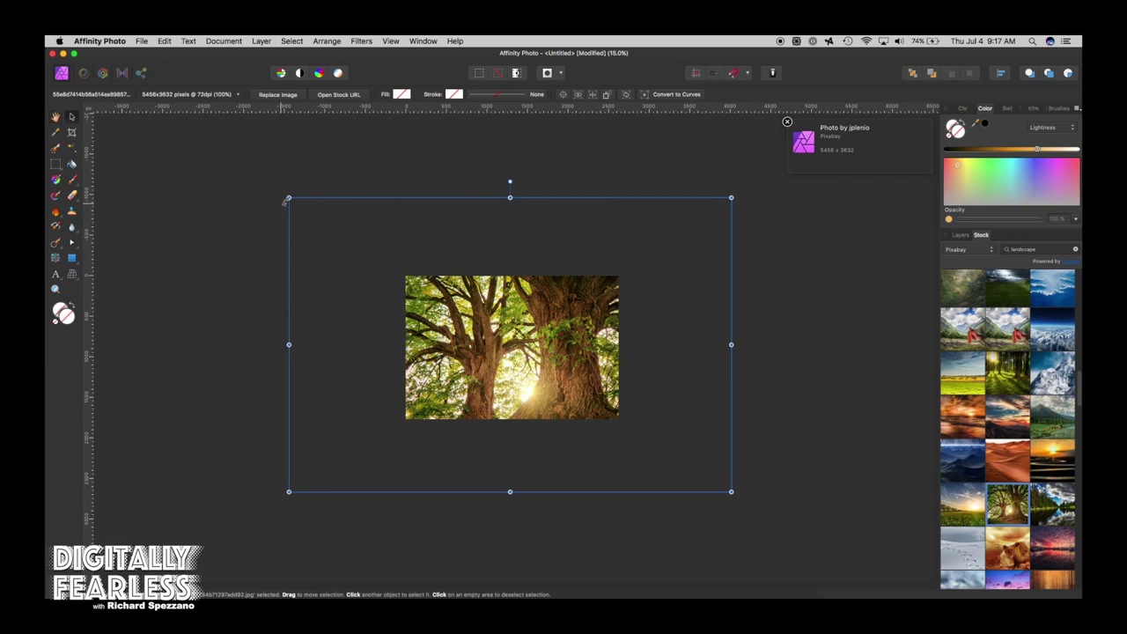
left_click_drag(277, 205, 385, 284)
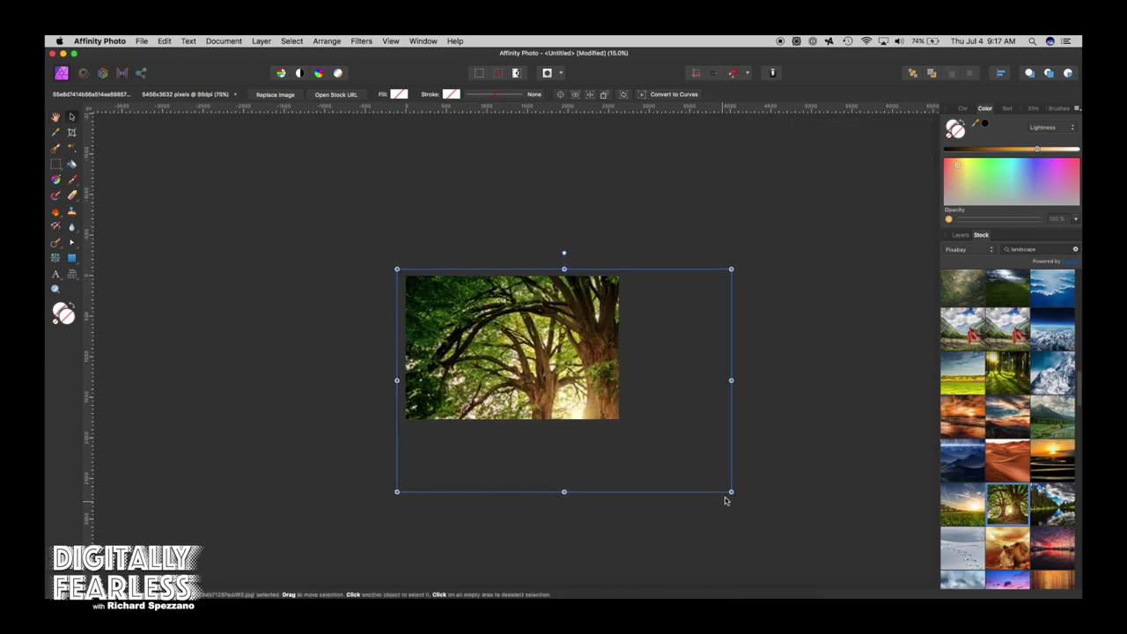
left_click_drag(730, 492, 624, 420)
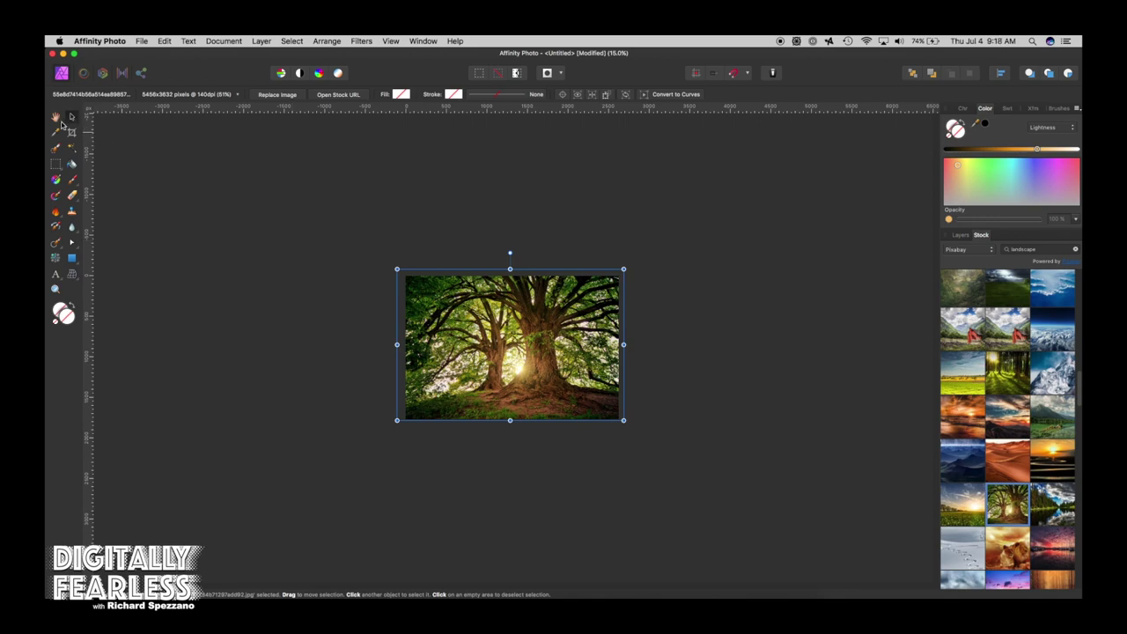
double_click(55, 117)
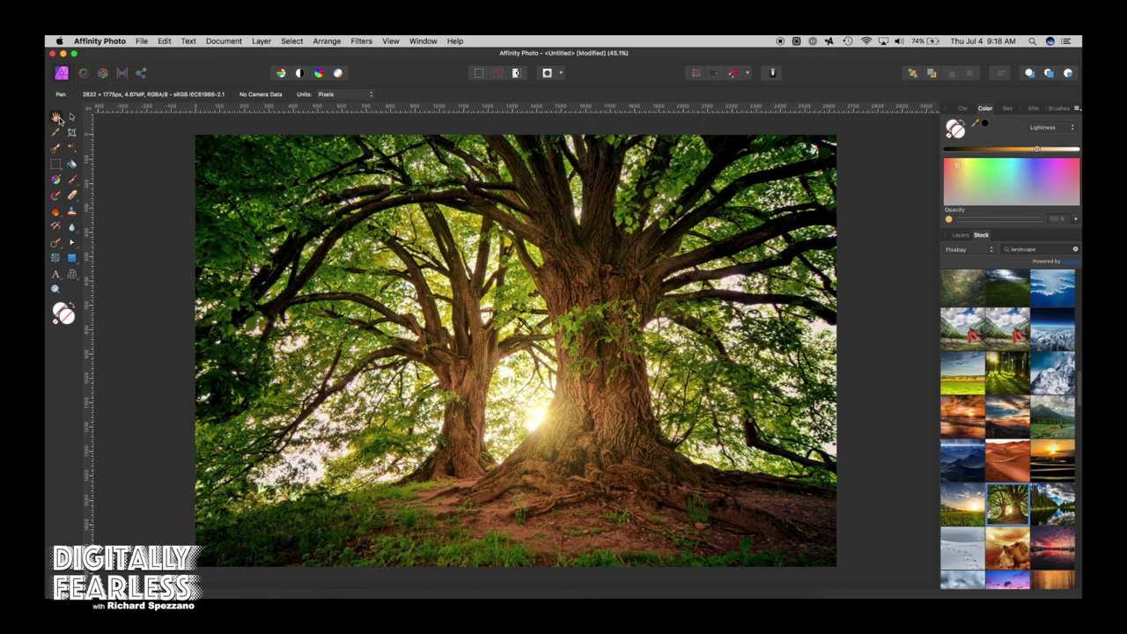
left_click(72, 116)
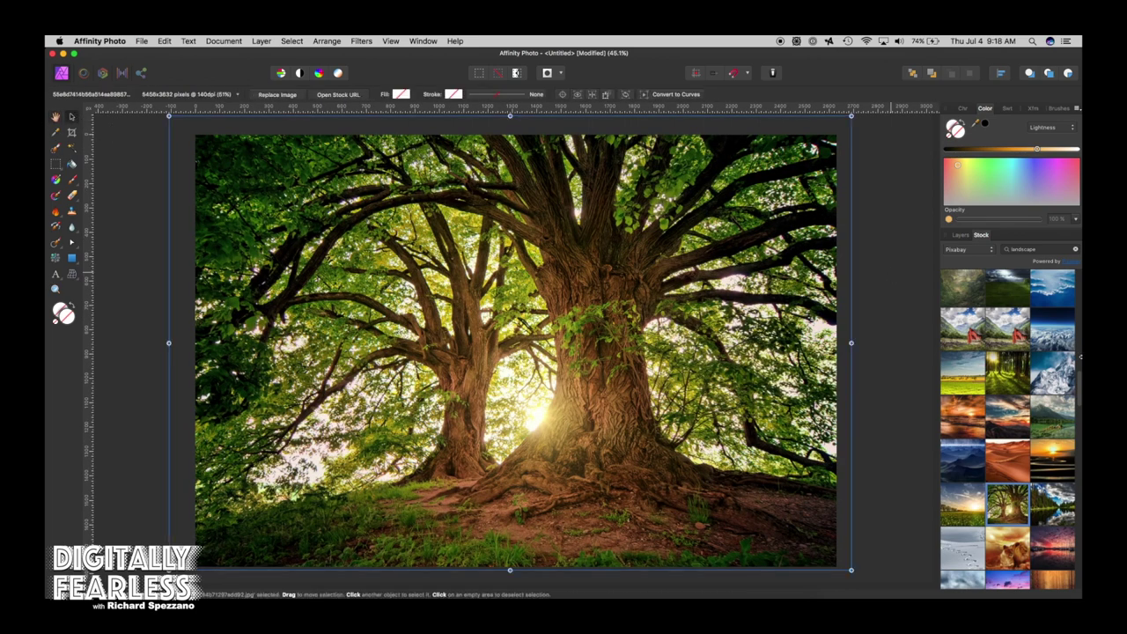
left_click(960, 235)
left_click_drag(977, 283, 965, 296)
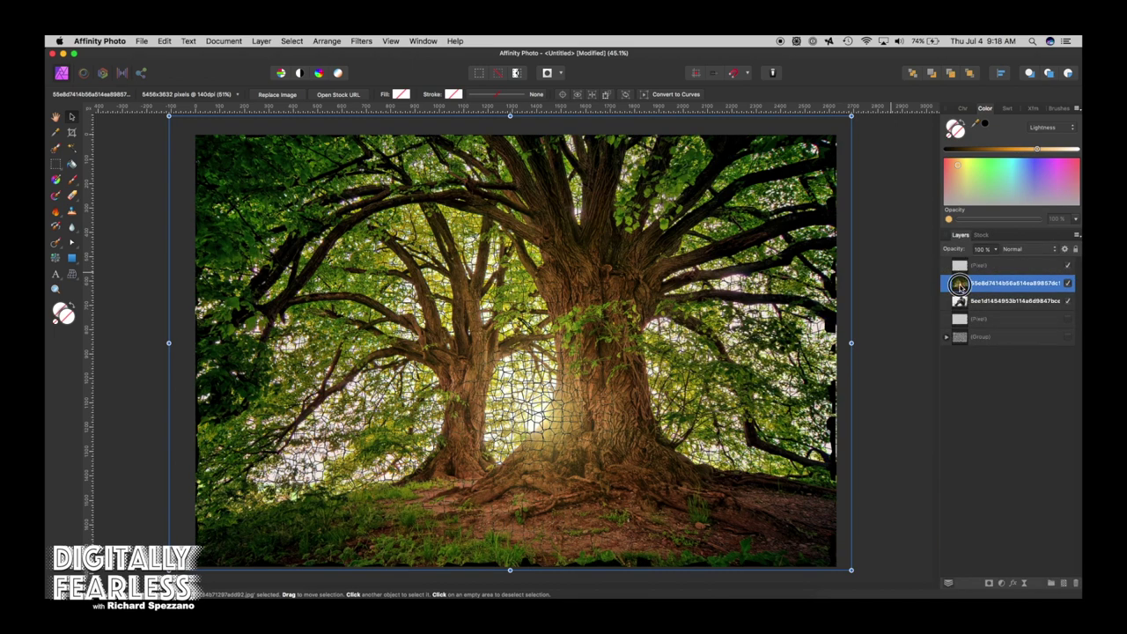
Step: Preview the crack layer's blend modes, including Luminosity, Color, Reflect and Contrast Negate
left_click(1043, 251)
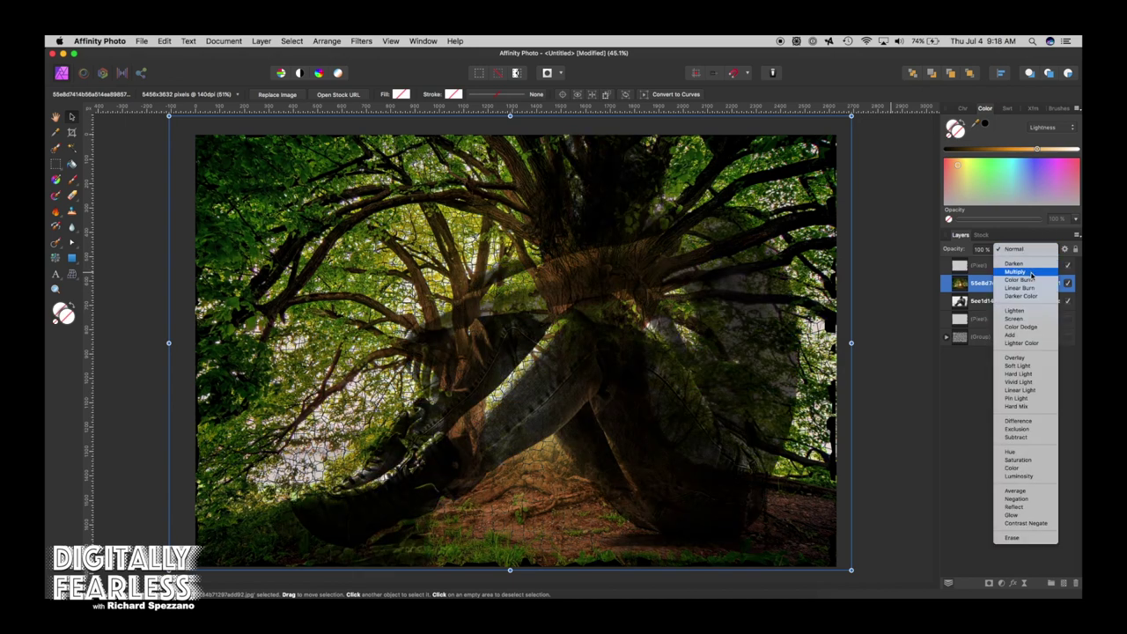
key("Escape")
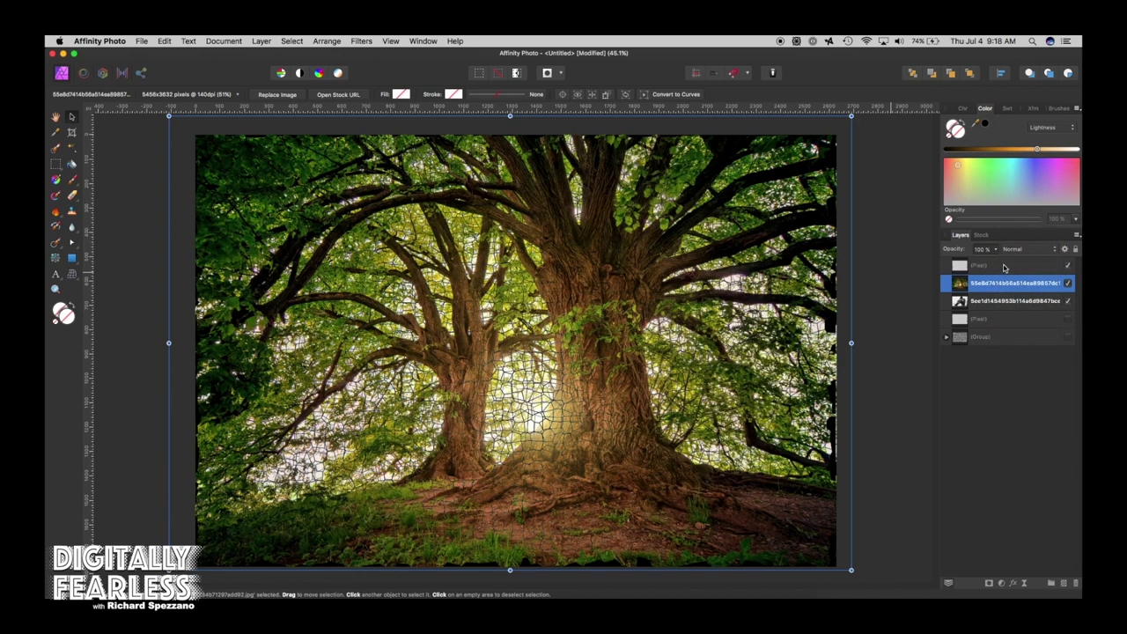
left_click(960, 268)
left_click(1019, 251)
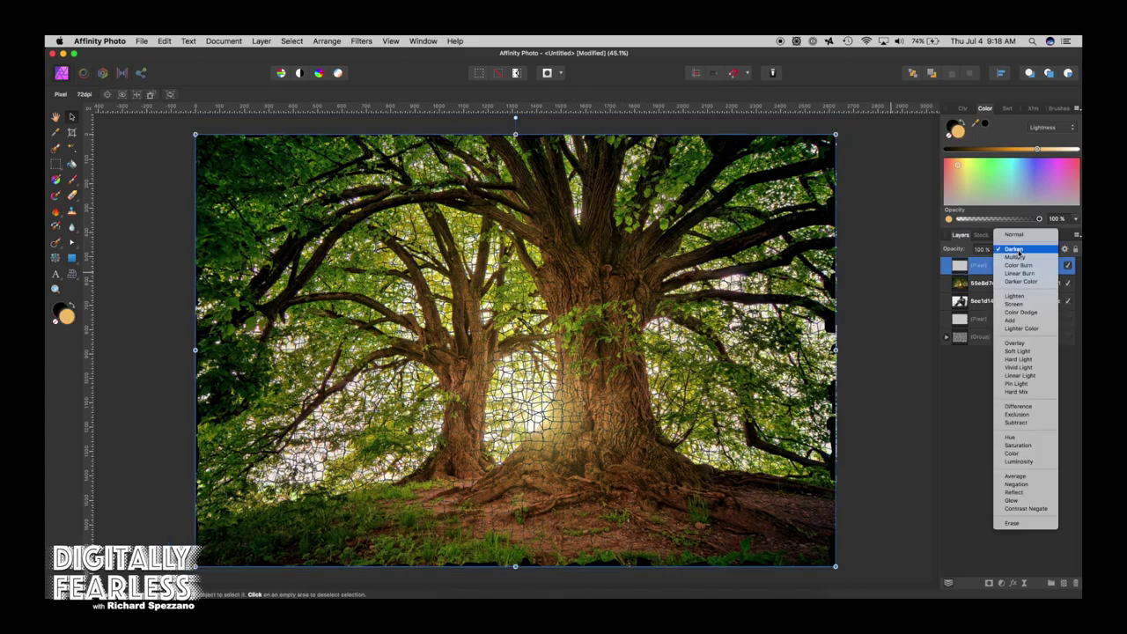
key("Down")
key("Down")
key("Down")
key("Down")
key("Down")
key("Down")
key("Down")
key("Down")
key("Down")
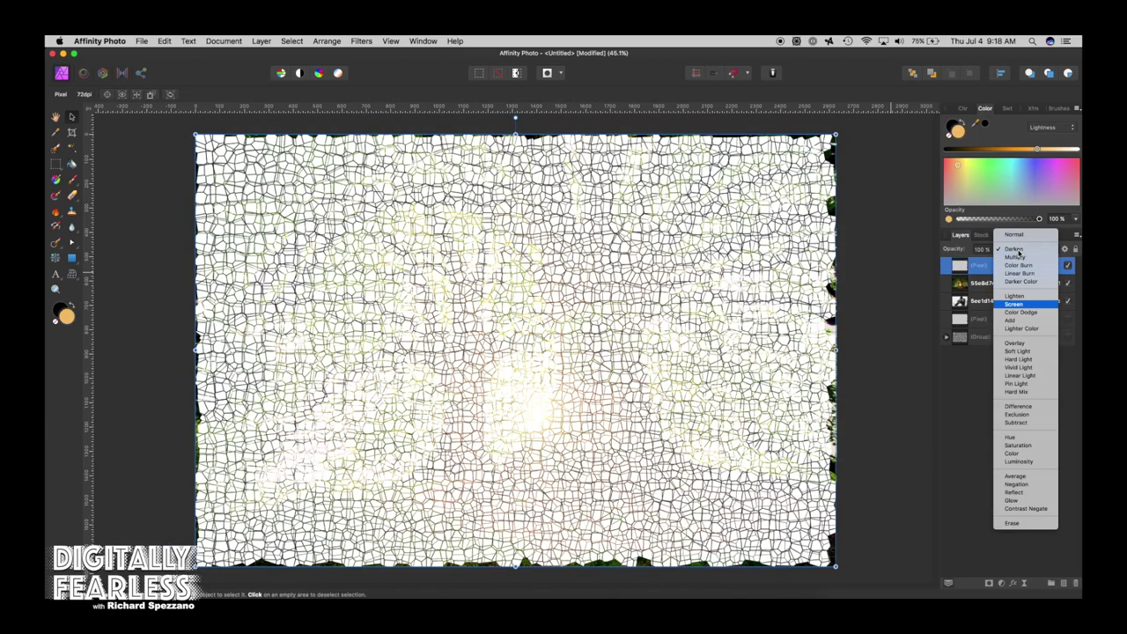
key("Down")
key("Down")
key("Down")
key("Down")
key("Down")
key("Down")
key("Down")
key("Down")
key("Down")
key("Down")
key("Down")
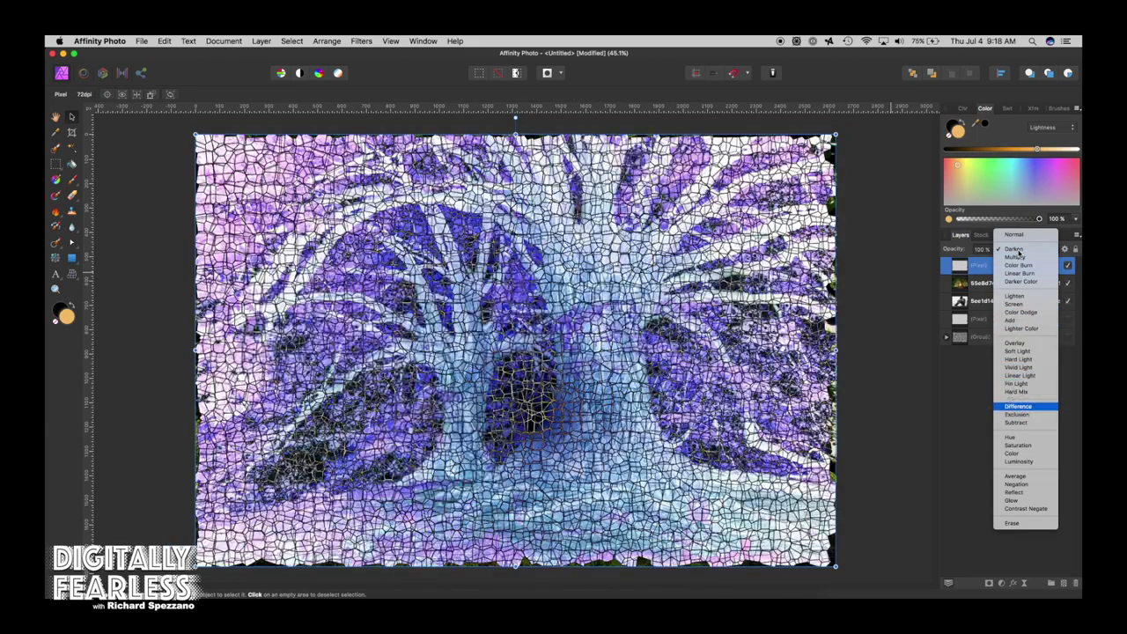
key("Down")
key("Down")
key("Down")
key("Down")
key("Down")
key("Down")
key("Up")
key("Up")
key("Up")
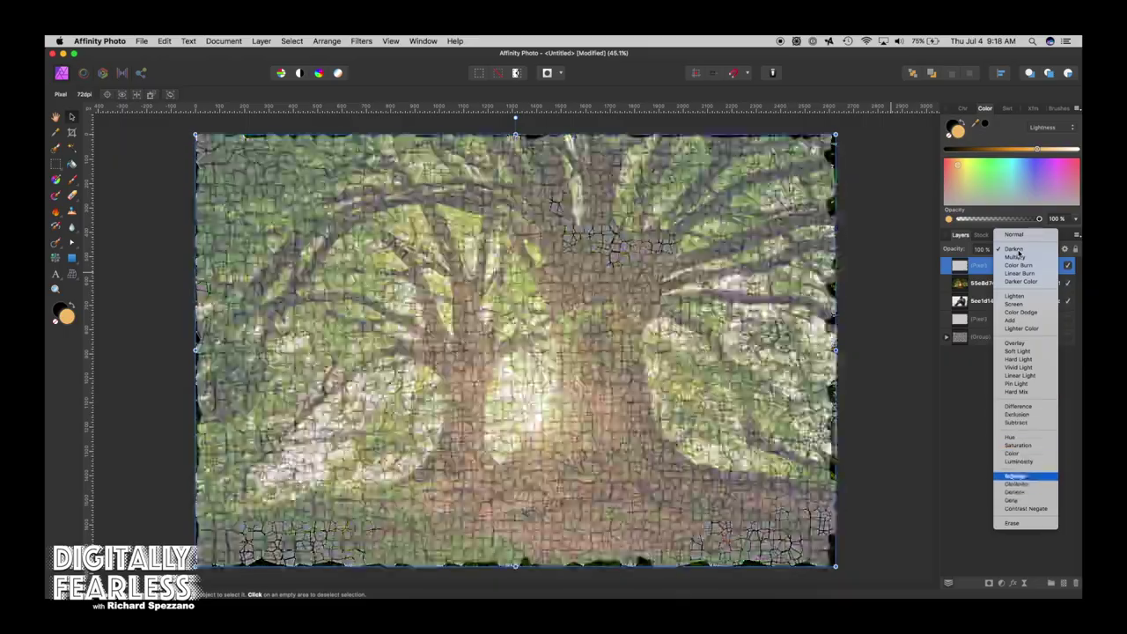
key("Up")
key("Down")
key("Down")
key("Down")
key("Down")
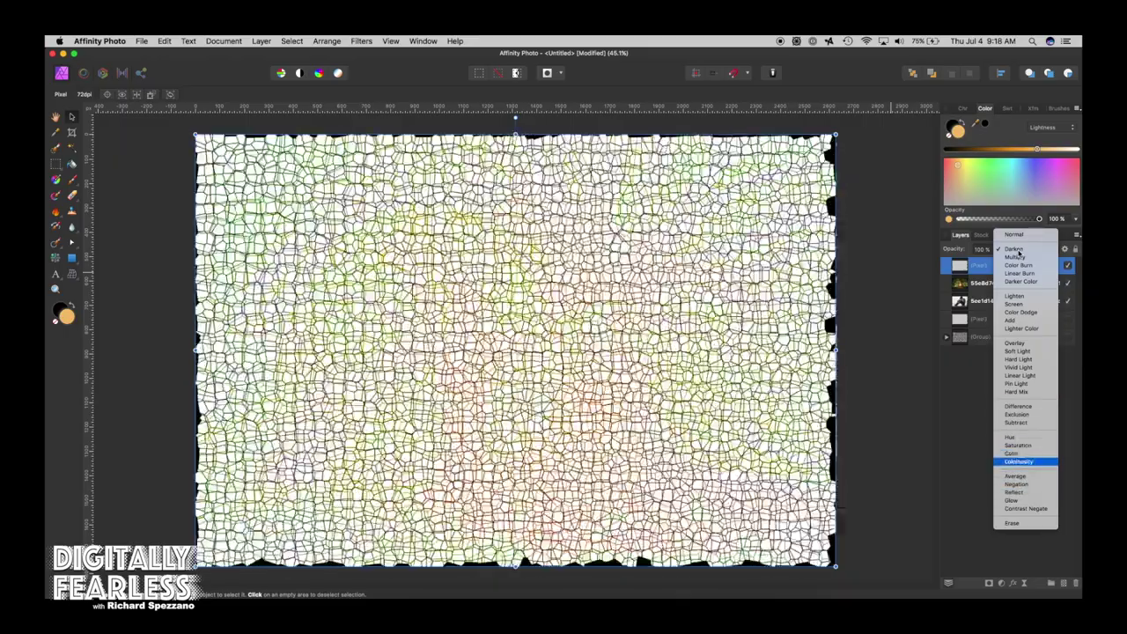
key("Down")
key("Down")
key("Up")
key("Up")
key("Up")
key("Up")
key("Up")
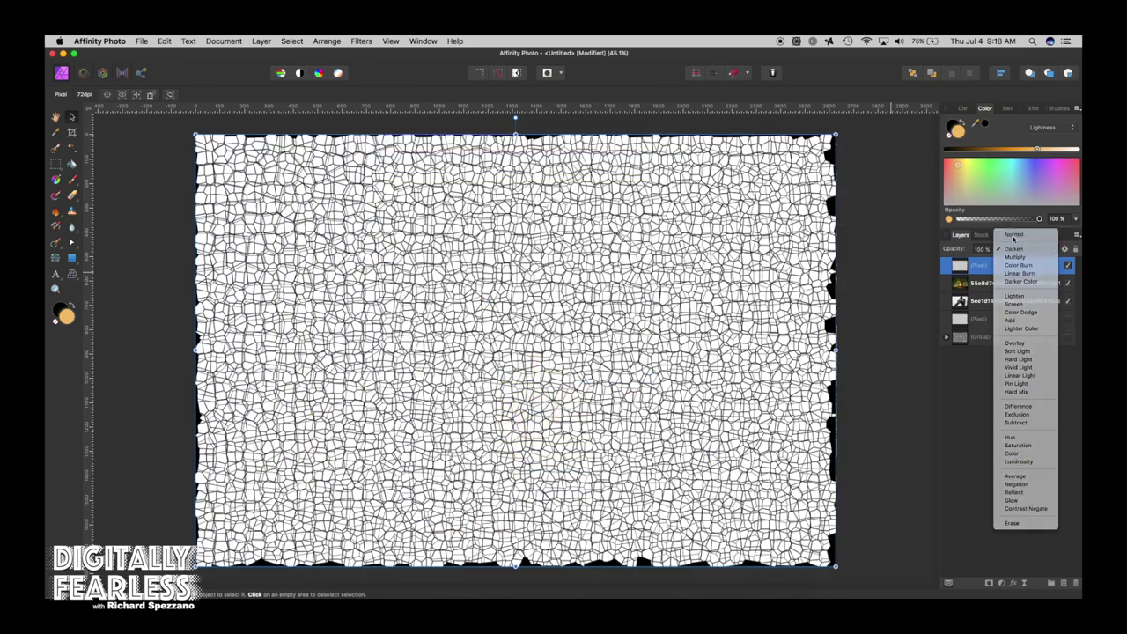
Step: Set the crack layer to Darken and delete the tree photo layer
left_click(1015, 249)
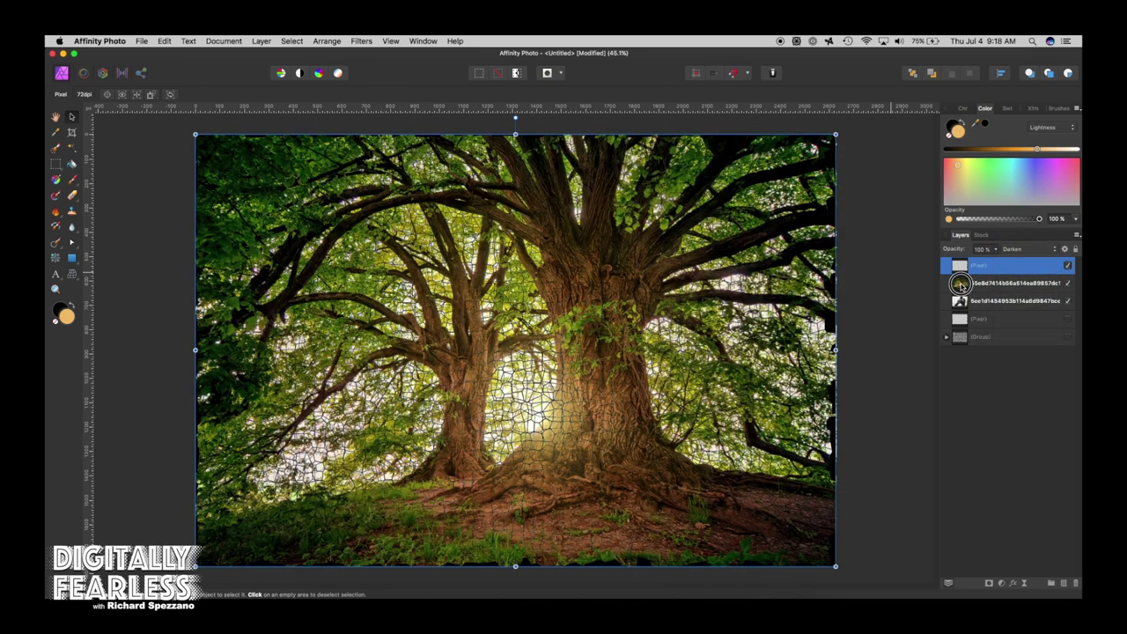
left_click(969, 283)
key("Delete")
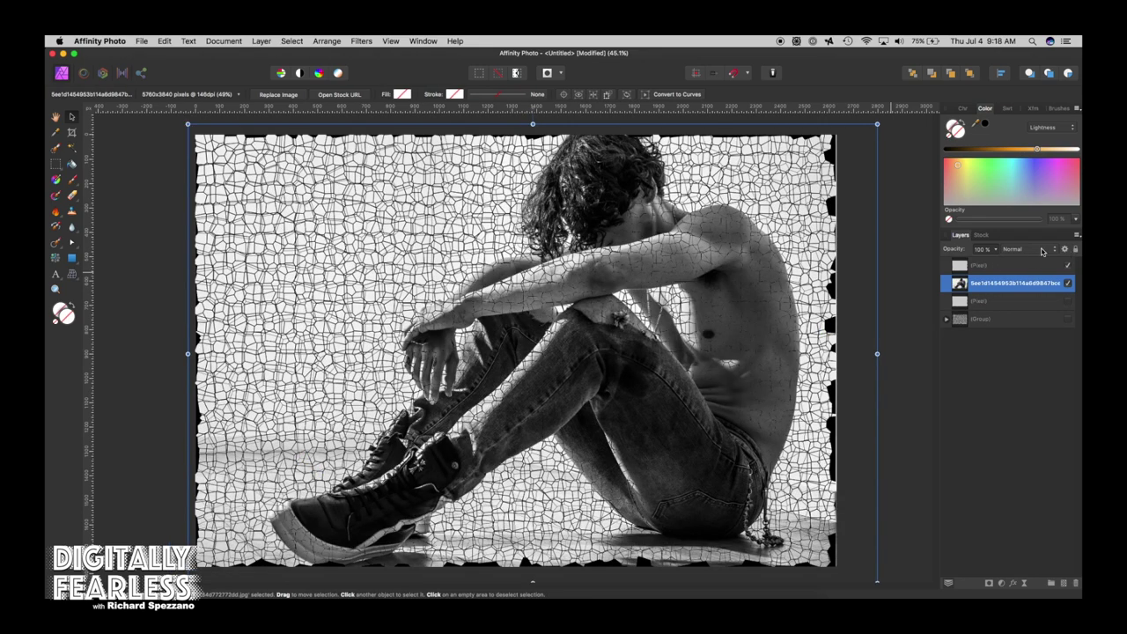
Step: Replace the stock search 'landscape' with 'black white' and scroll through the results
left_click(982, 235)
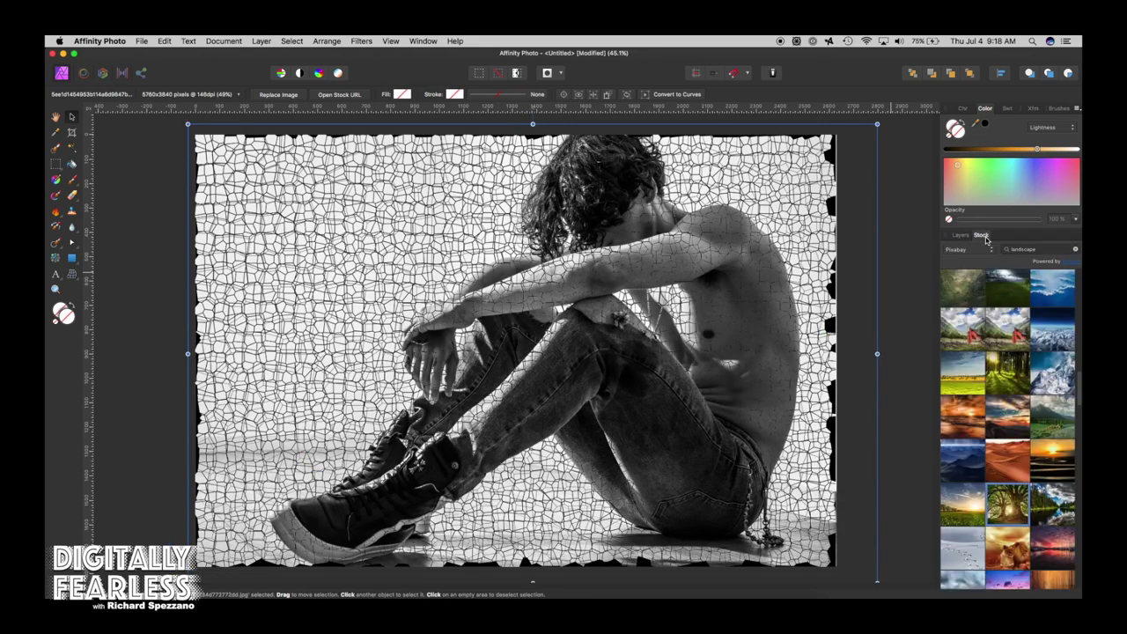
double_click(1040, 250)
type("black white")
key("Return")
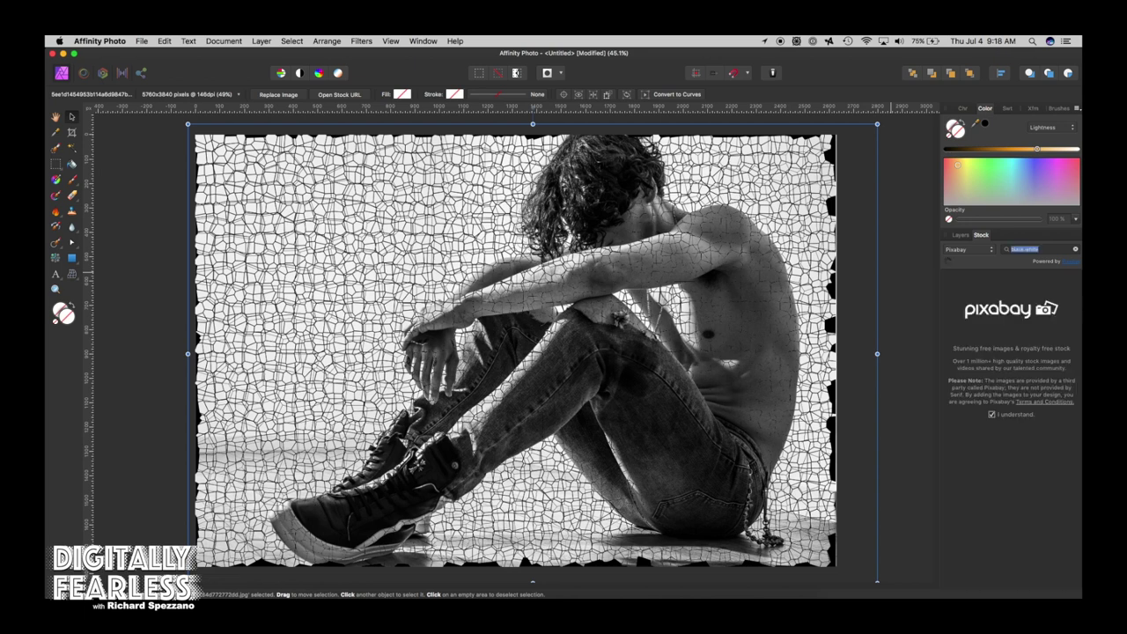
scroll(1019, 398, "down", 5)
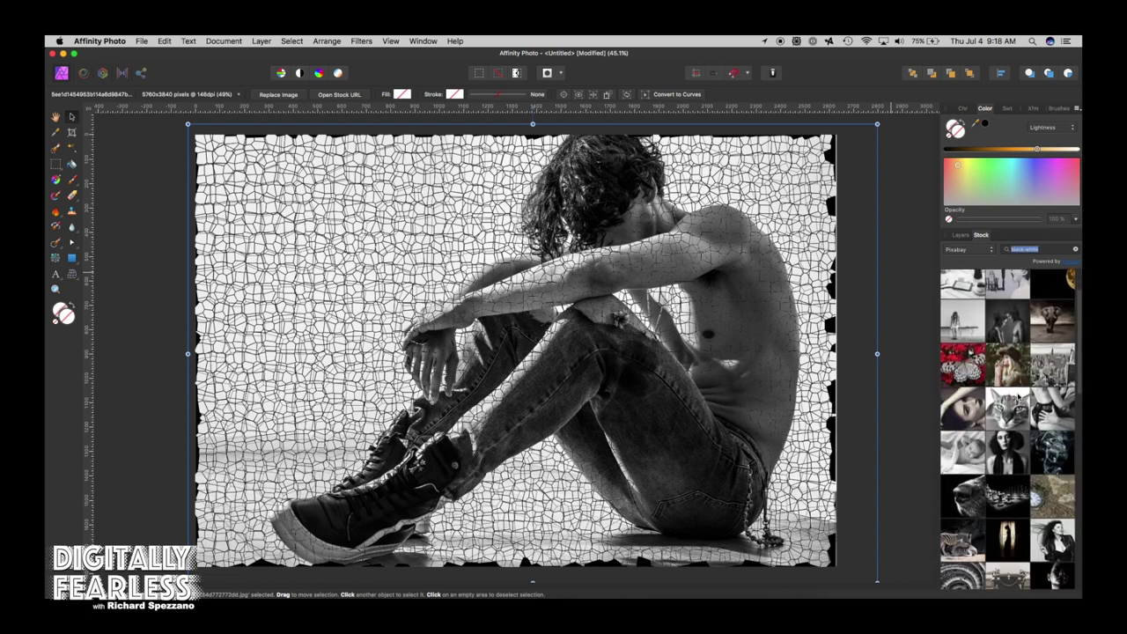
scroll(1019, 401, "down", 1)
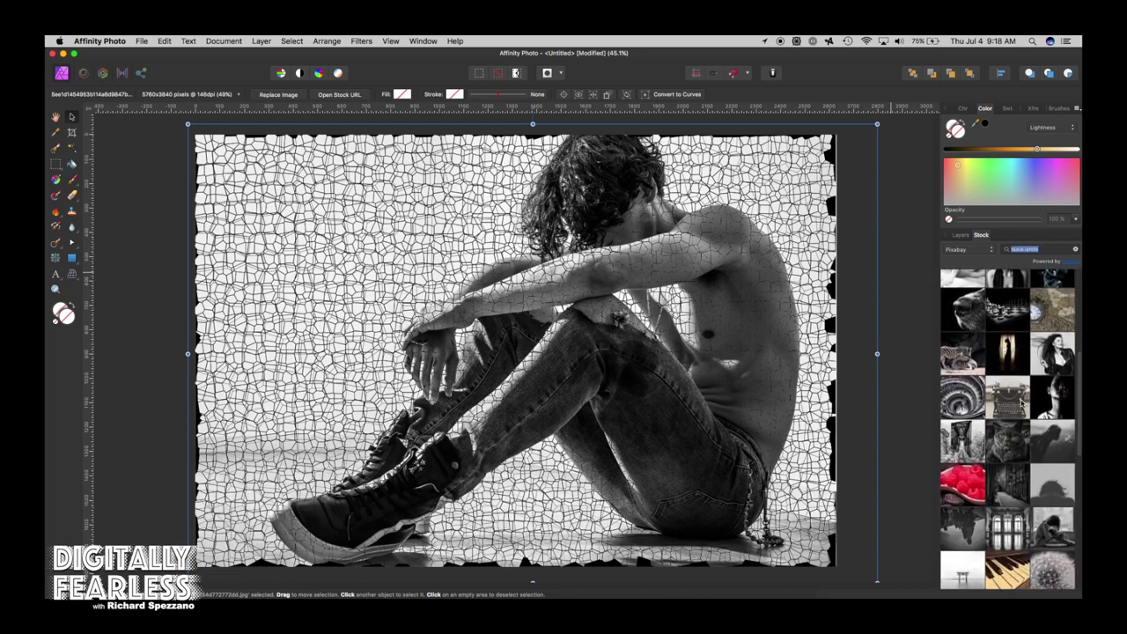
scroll(1016, 403, "down", 4)
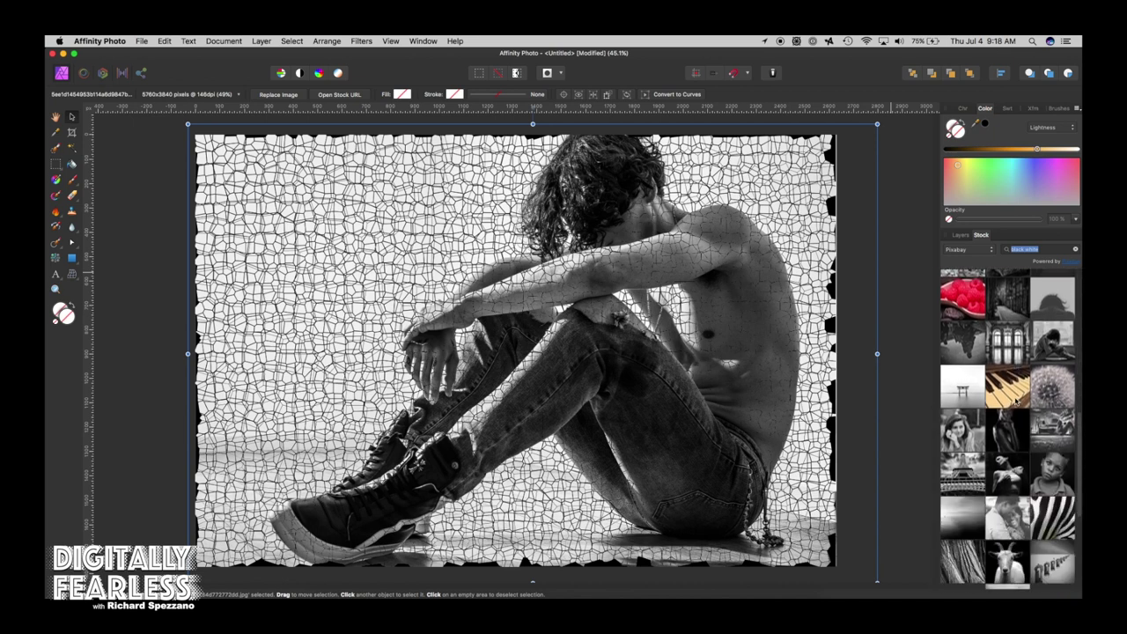
scroll(1016, 403, "down", 1)
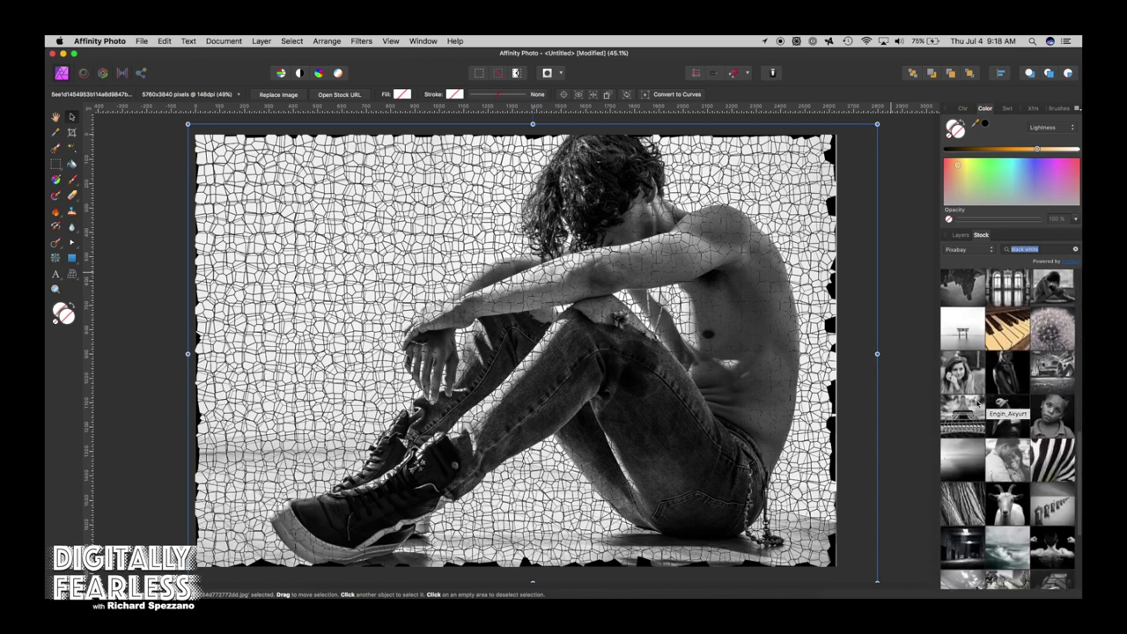
scroll(960, 417, "down", 1)
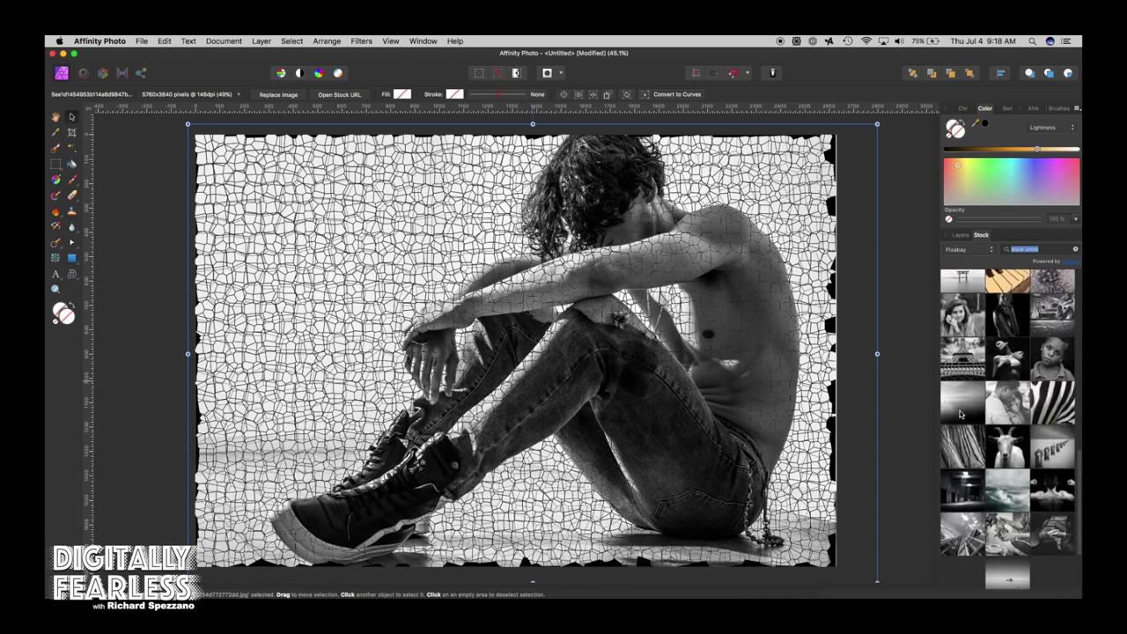
scroll(969, 401, "down", 2)
scroll(983, 401, "down", 1)
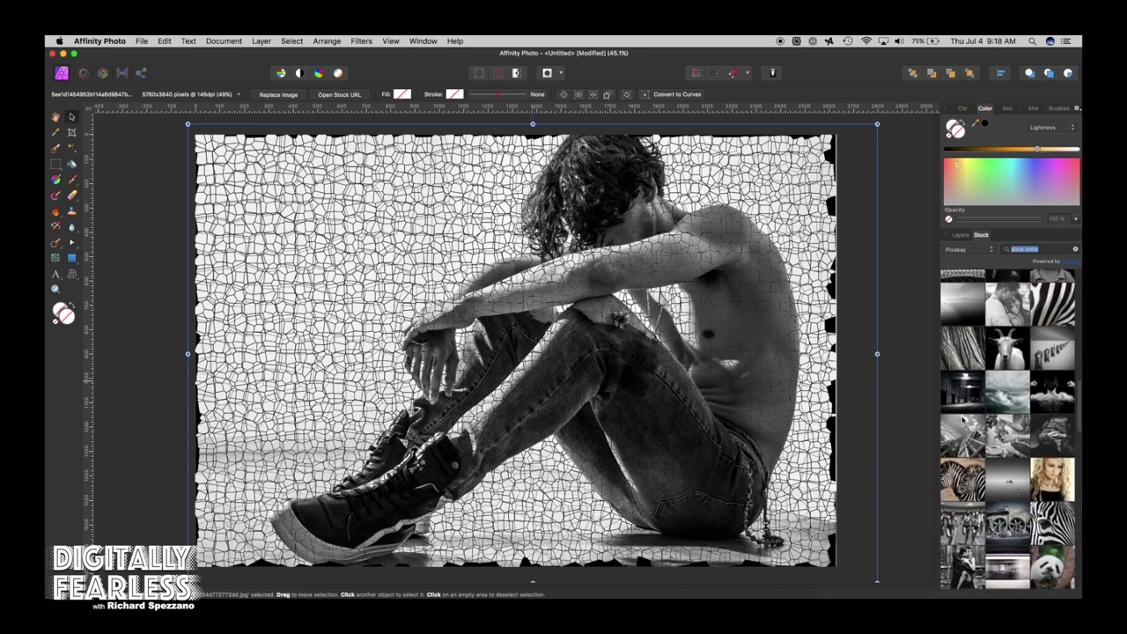
Step: Place the man's back photo, enlarge it to fill the canvas, and move it below the crack layer
left_click_drag(1051, 396, 509, 334)
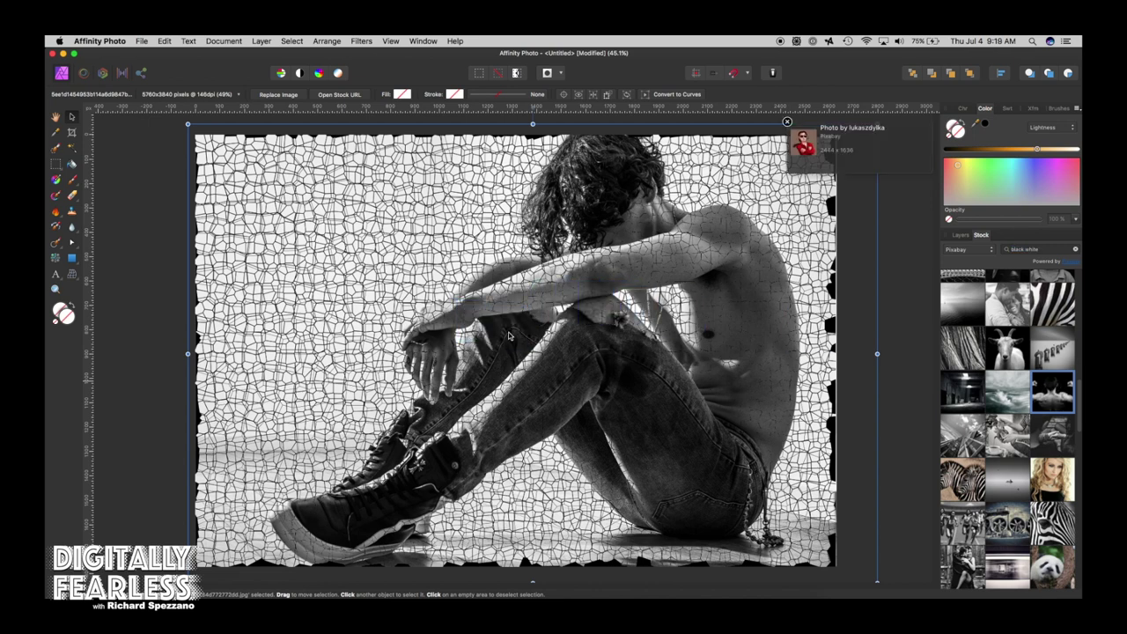
left_click_drag(252, 179, 233, 176)
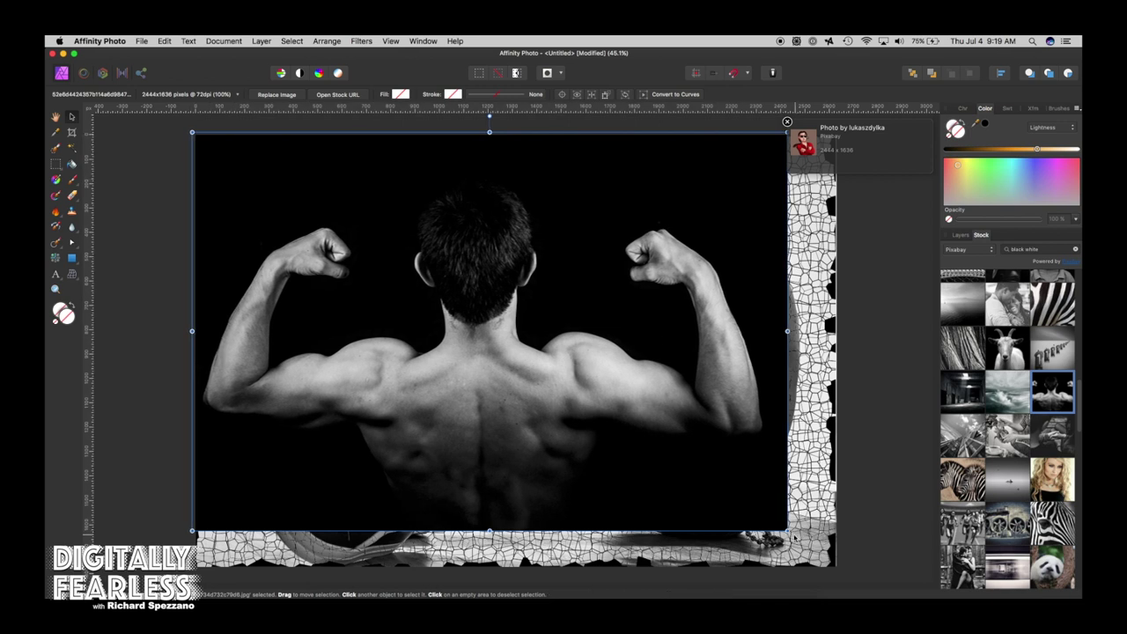
left_click_drag(787, 531, 842, 566)
left_click(56, 117)
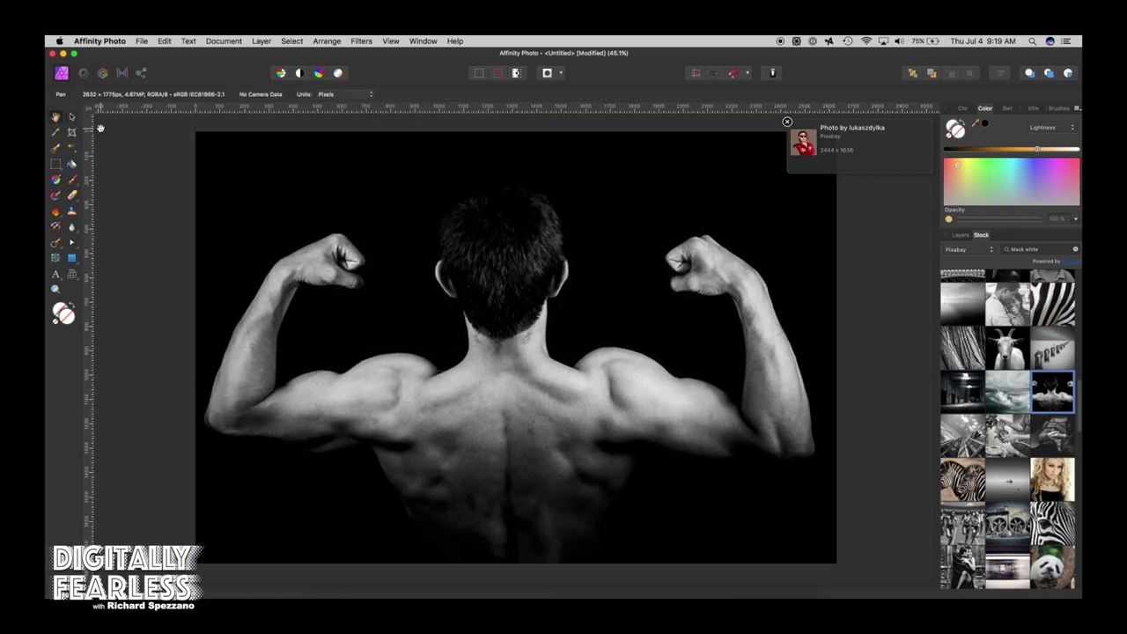
left_click(71, 116)
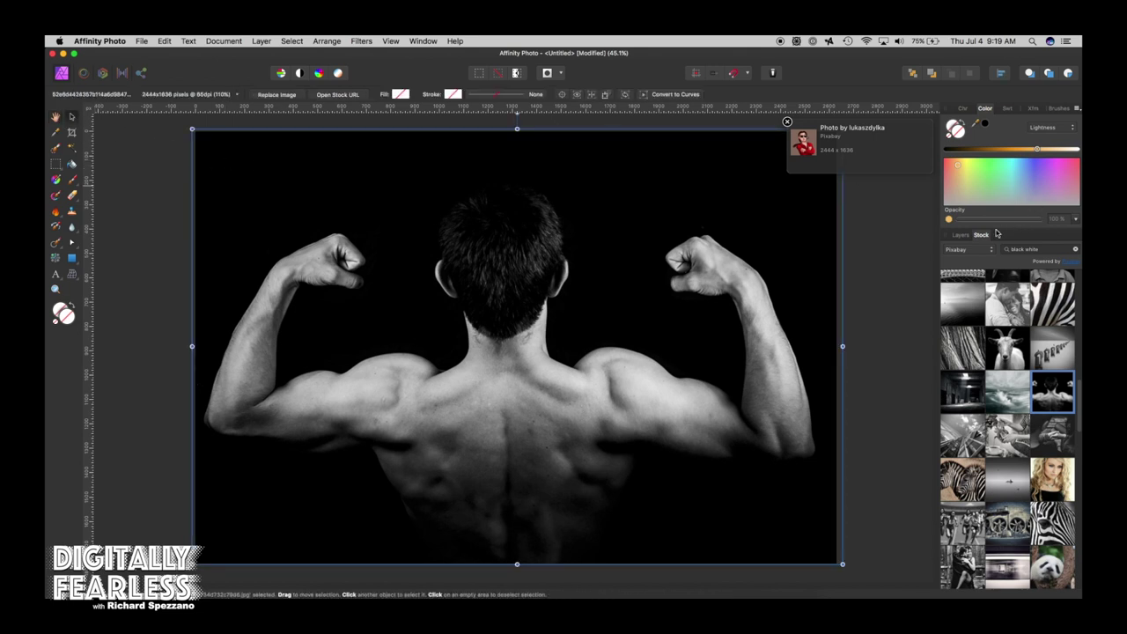
left_click(962, 235)
left_click_drag(983, 265, 967, 299)
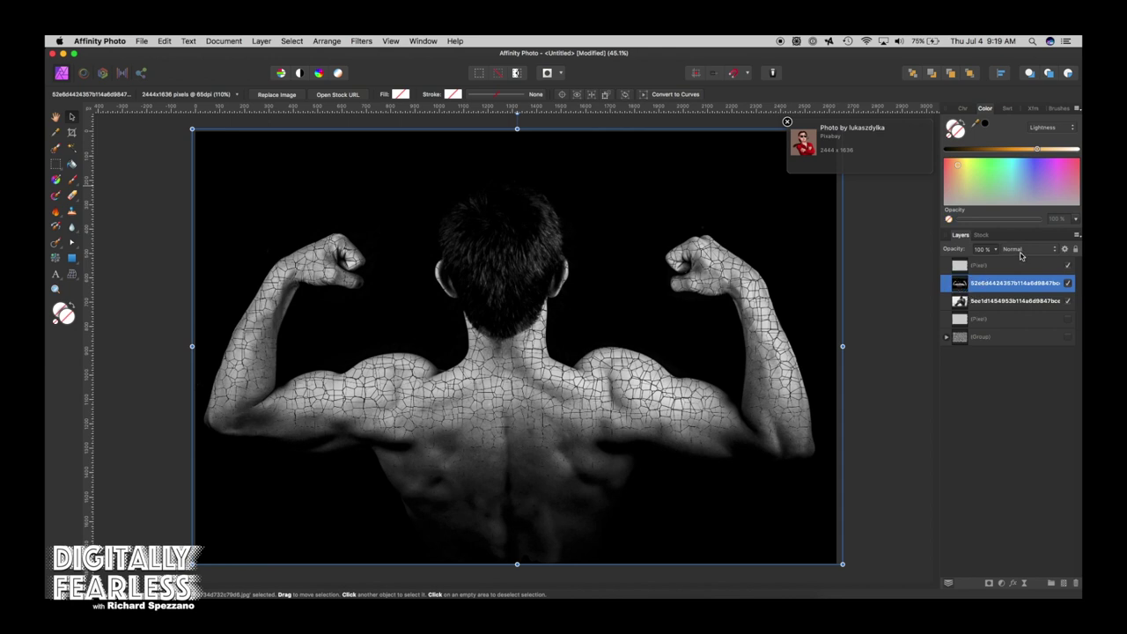
Step: Preview the crack layer's blend modes, from Darker Color through the light, difference and Color modes
left_click(1015, 249)
left_click(1013, 250)
left_click(982, 264)
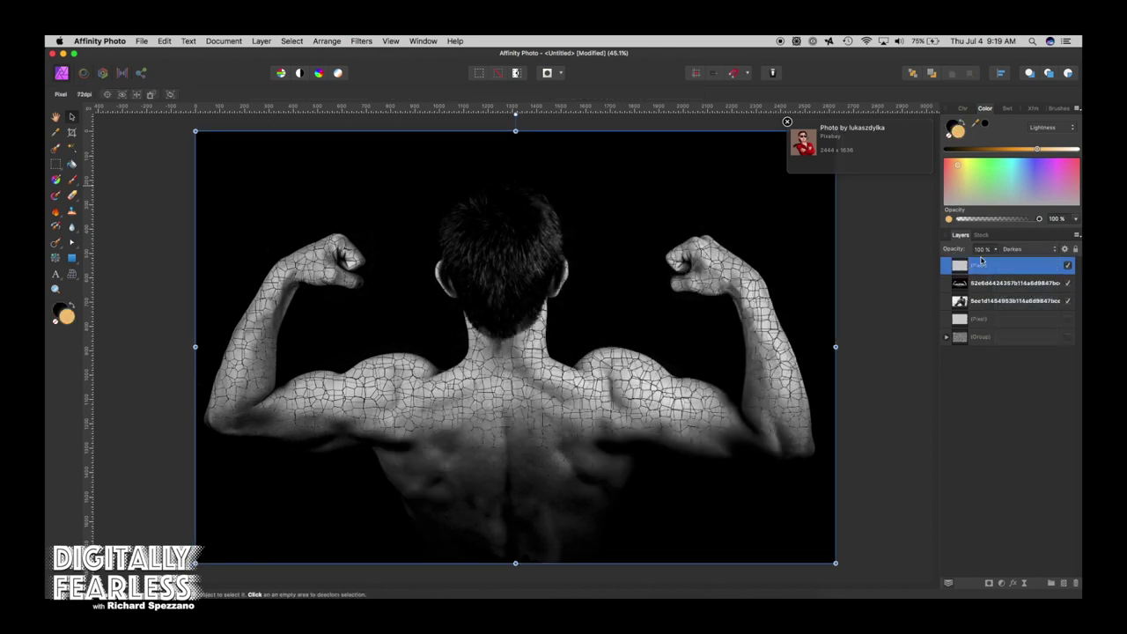
left_click(1024, 251)
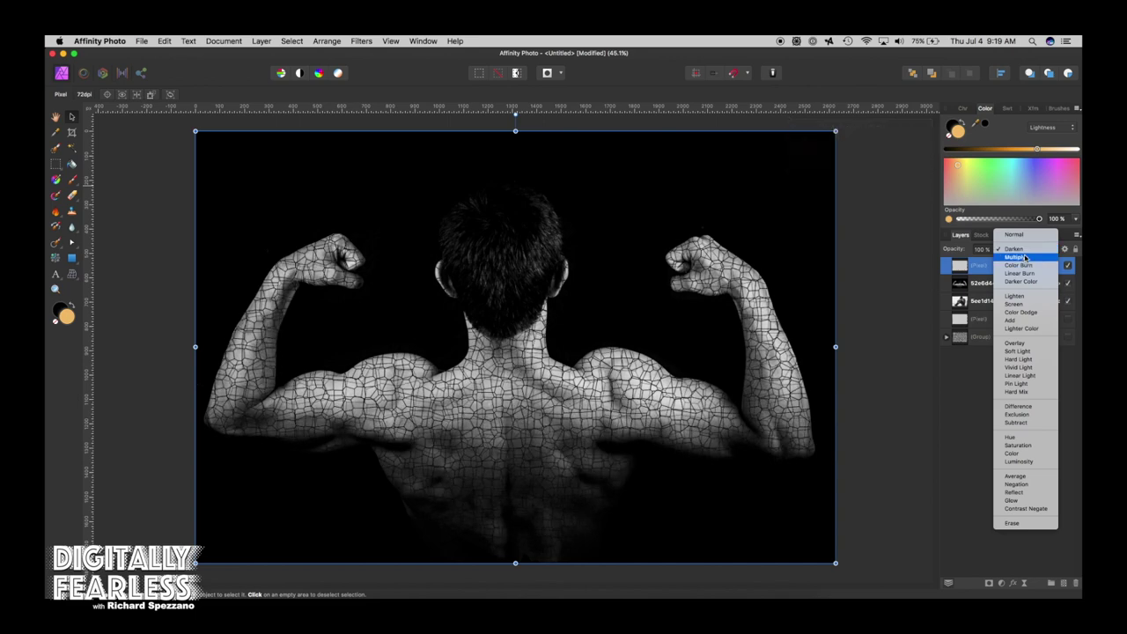
key("Down")
key("Down")
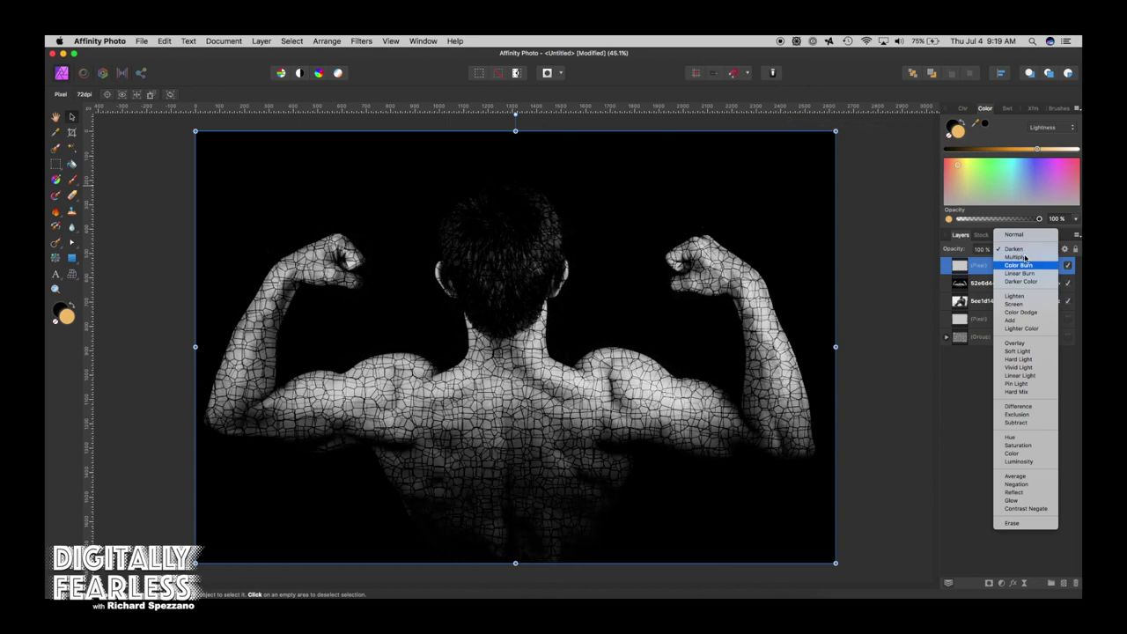
key("Down")
key("Up")
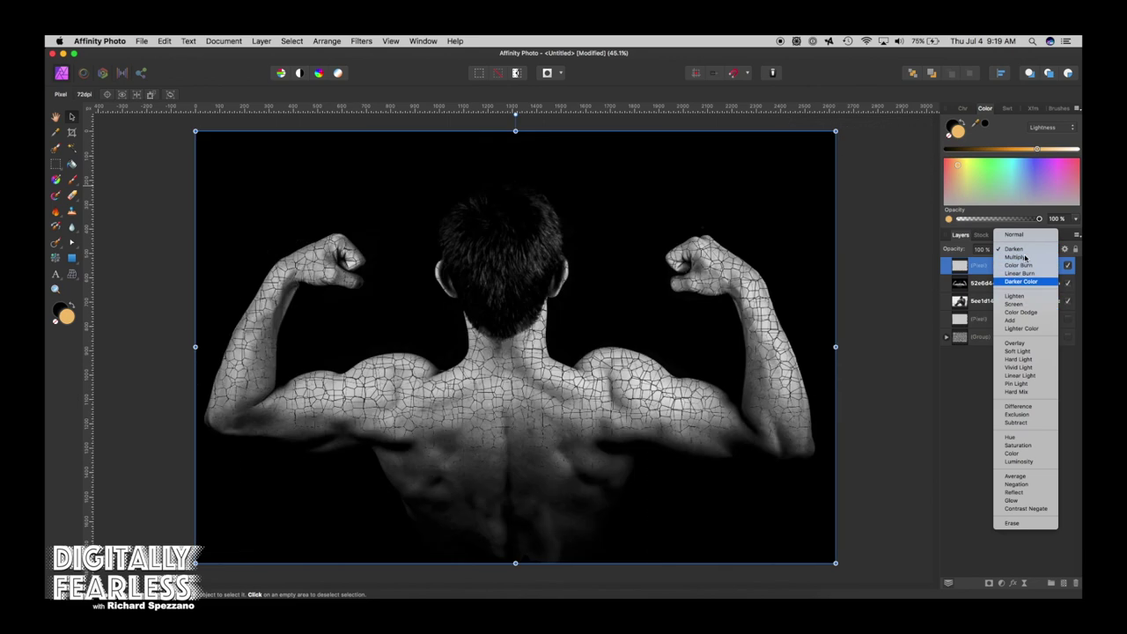
key("Down")
key("Down")
key("Down")
key("Down")
key("Down")
key("Down")
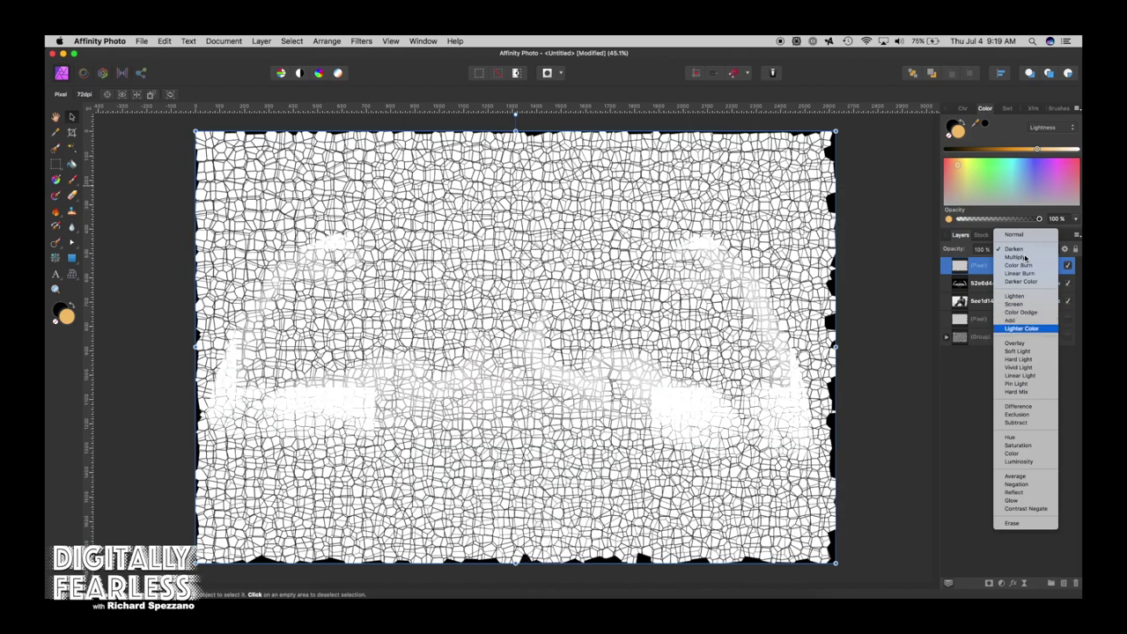
key("Down")
key("Down")
key("Up")
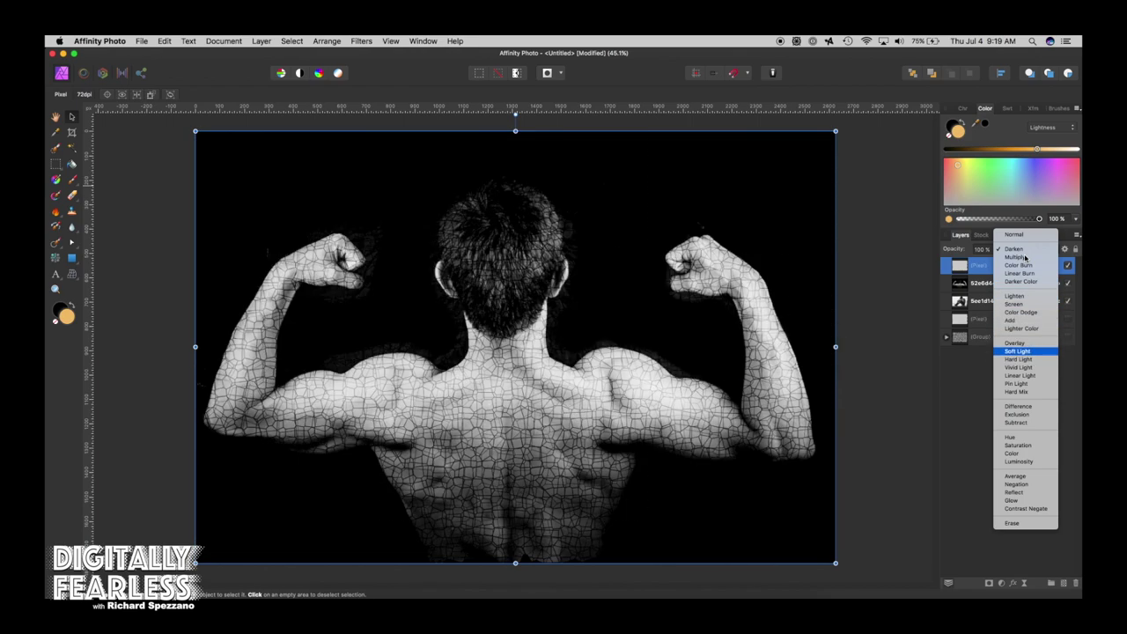
key("Up")
key("Up")
key("Up")
key("Up")
key("Up")
key("Up")
key("Up")
key("Up")
key("Up")
key("Down")
key("Down")
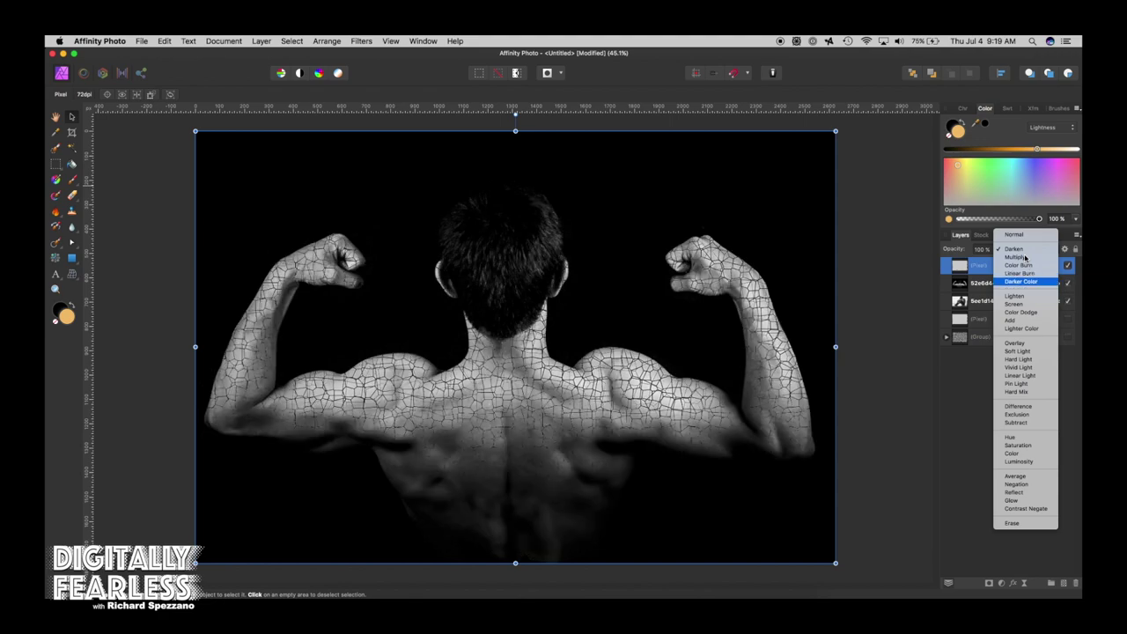
key("Up")
key("Down")
key("Down")
key("Down")
key("Down")
key("Down")
key("Down")
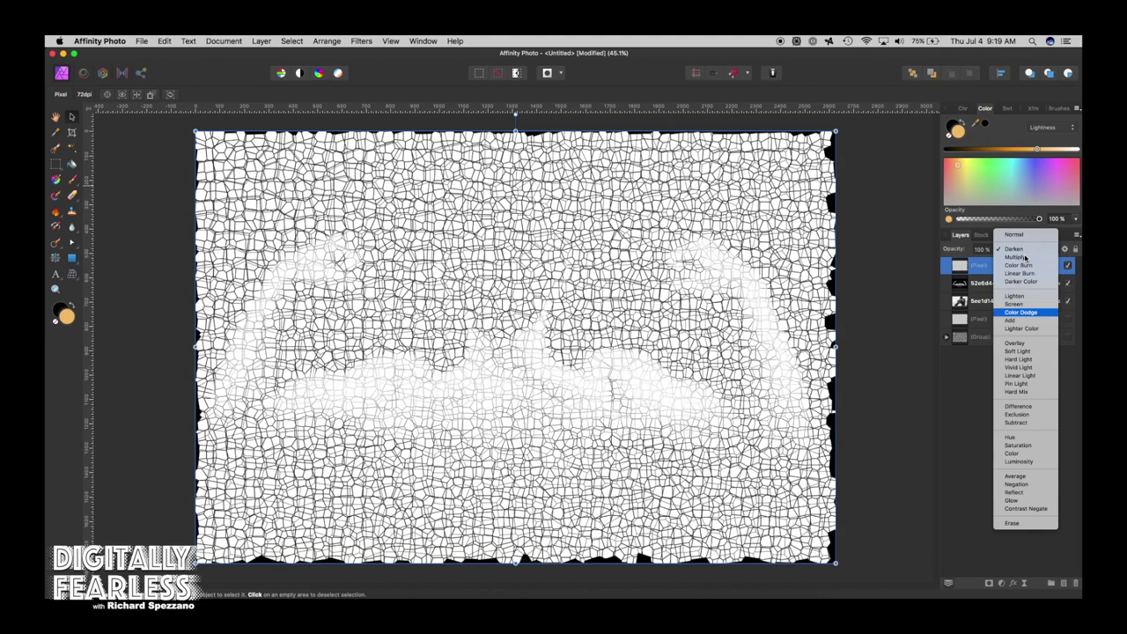
key("Down")
key("Down")
key("Down")
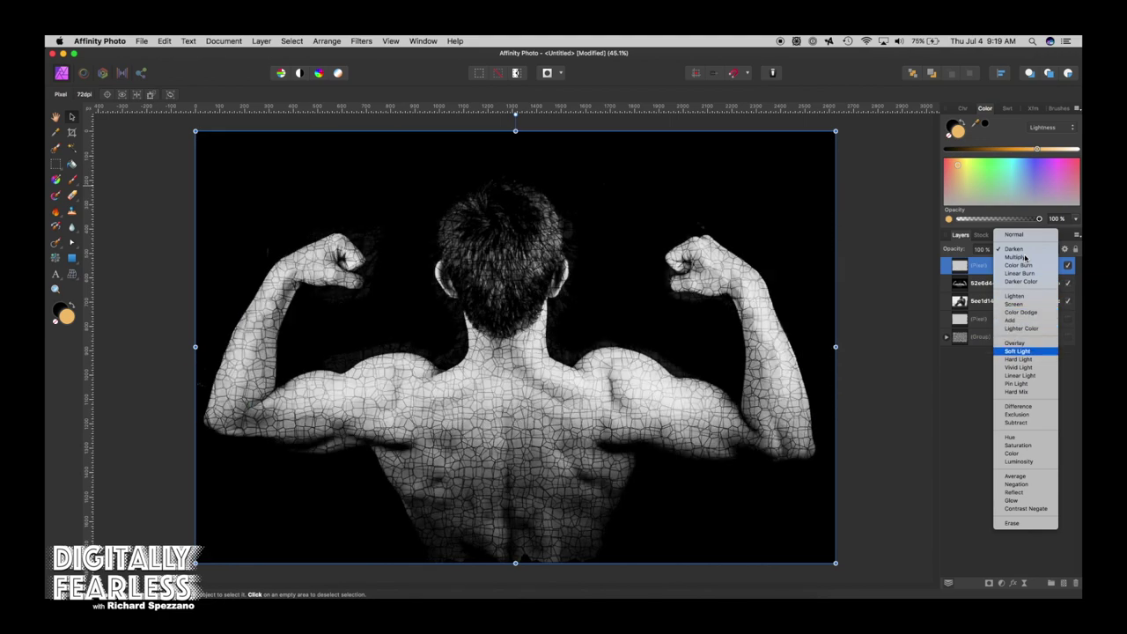
key("Down")
key("Down")
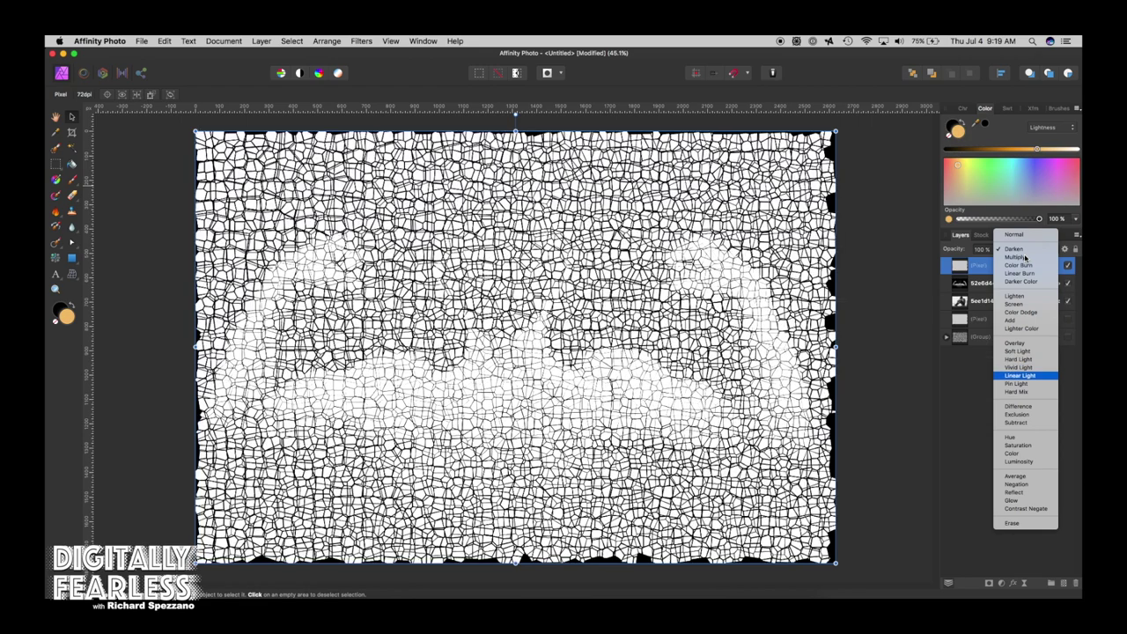
key("Up")
key("Down")
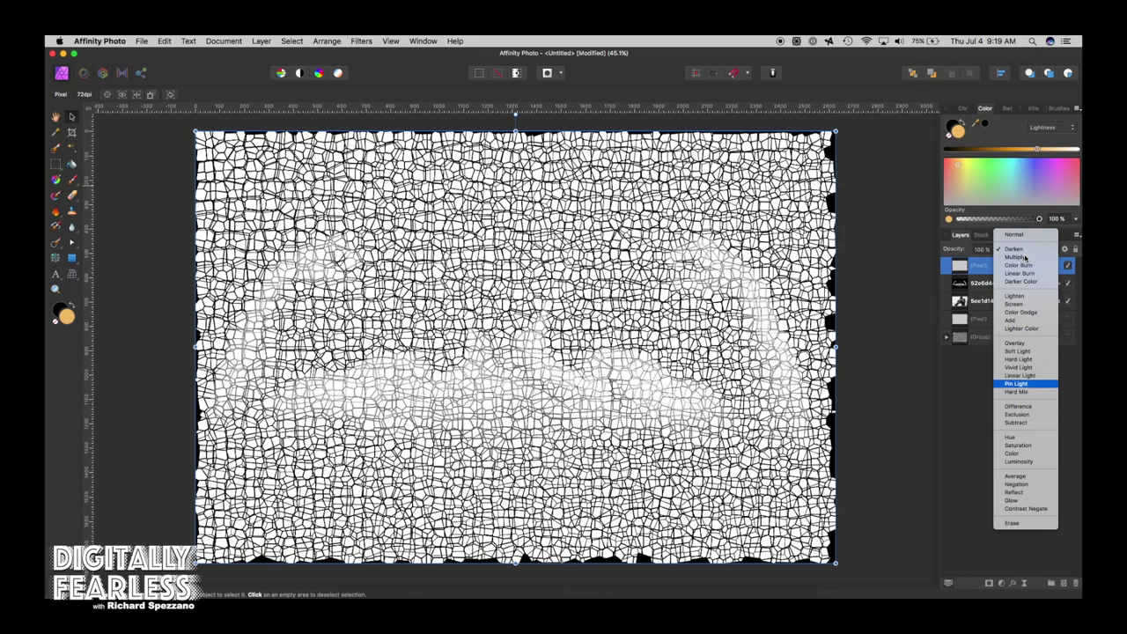
key("Down")
key("Down")
key("Down")
key("Down")
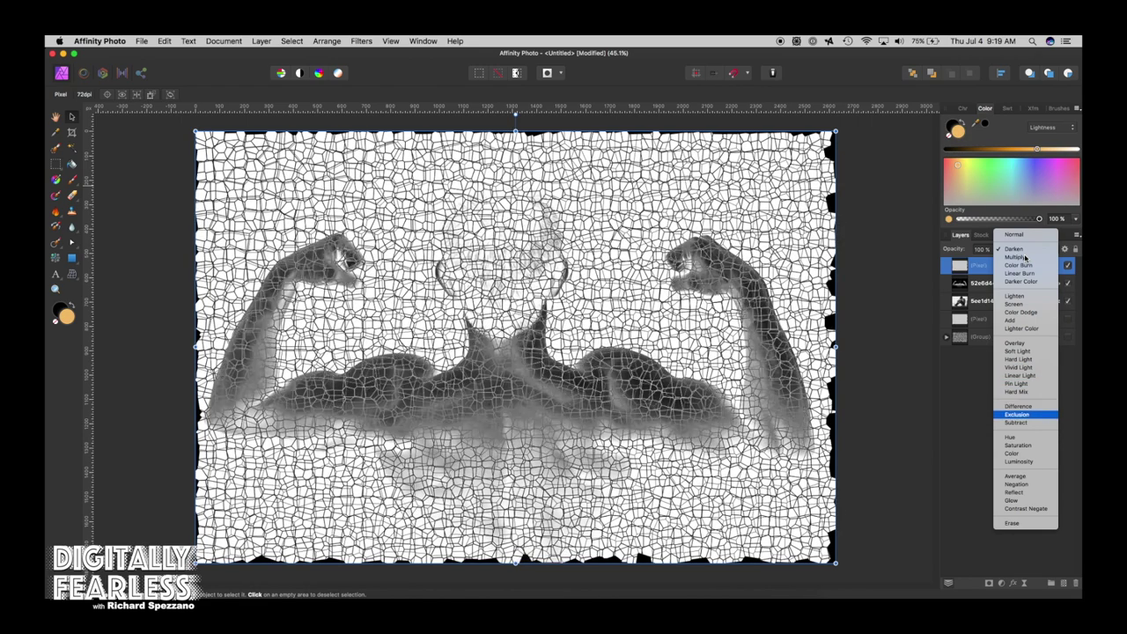
key("Down")
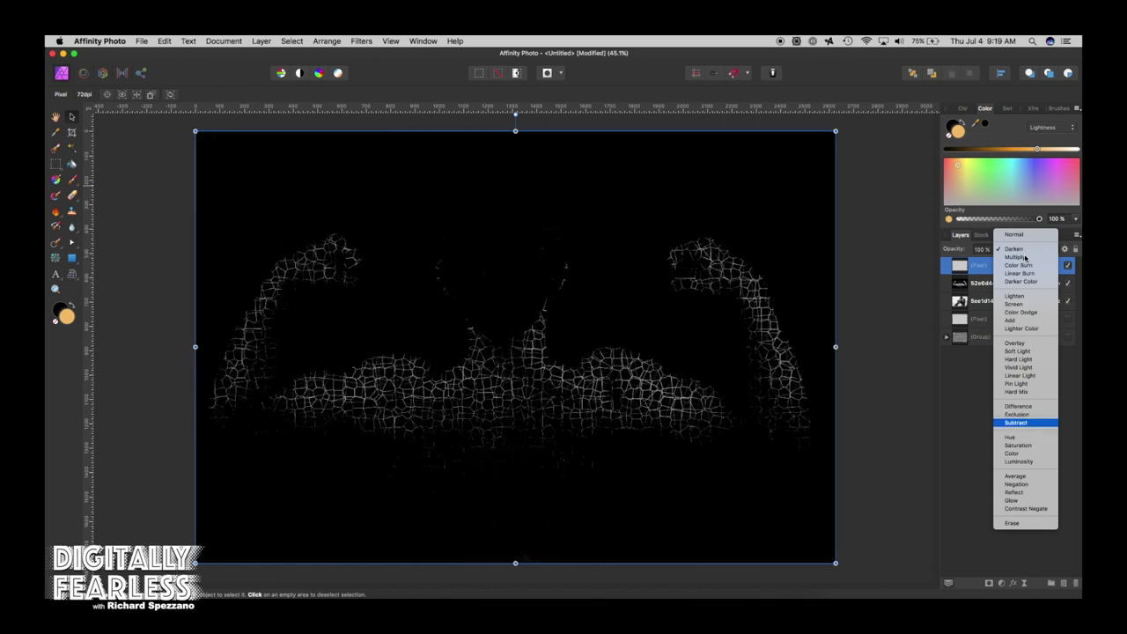
key("Down")
key("Down")
key("Down")
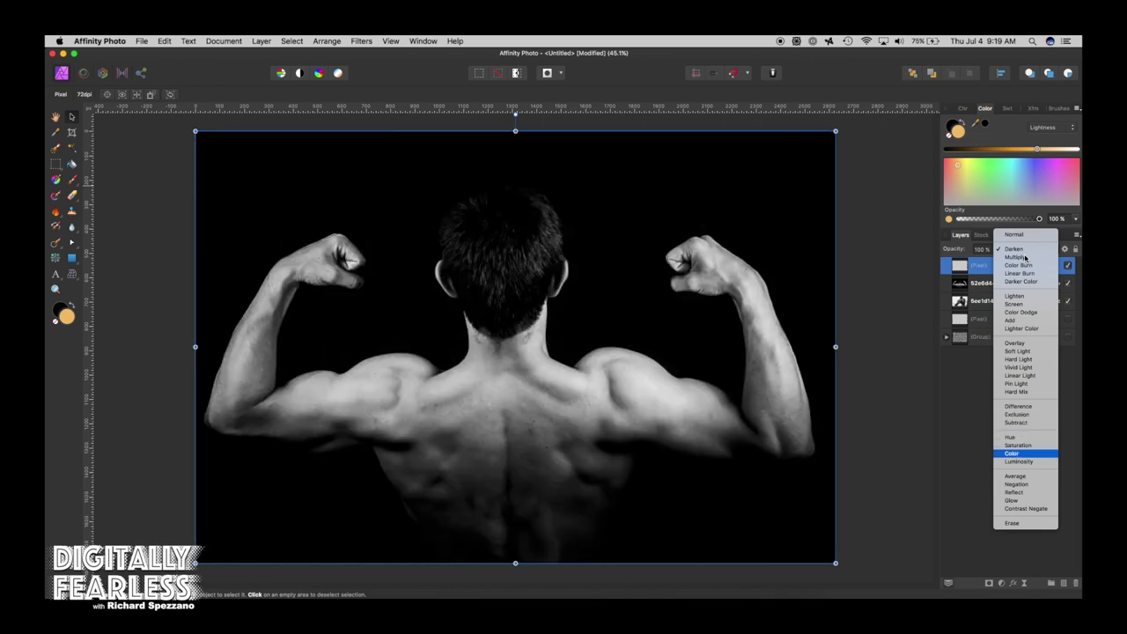
Step: Compare Multiply, Color Burn and Linear Burn on the crack layer
key("Down")
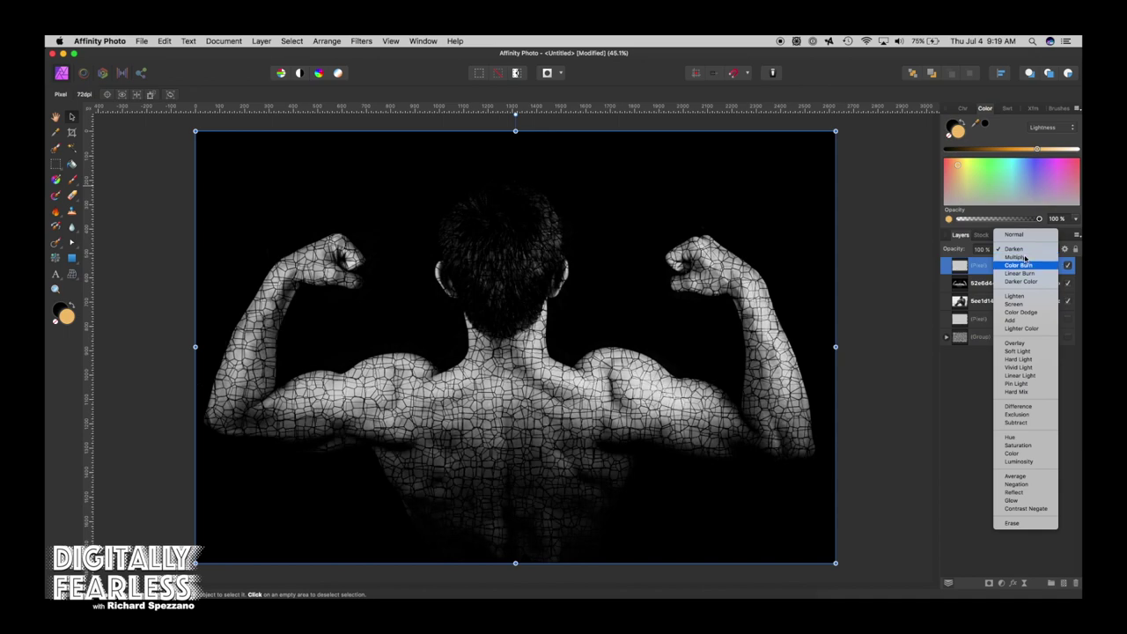
key("Up")
key("Down")
key("Down")
key("Down")
key("Down")
key("Down")
key("Down")
key("Down")
key("Down")
key("Down")
key("Down")
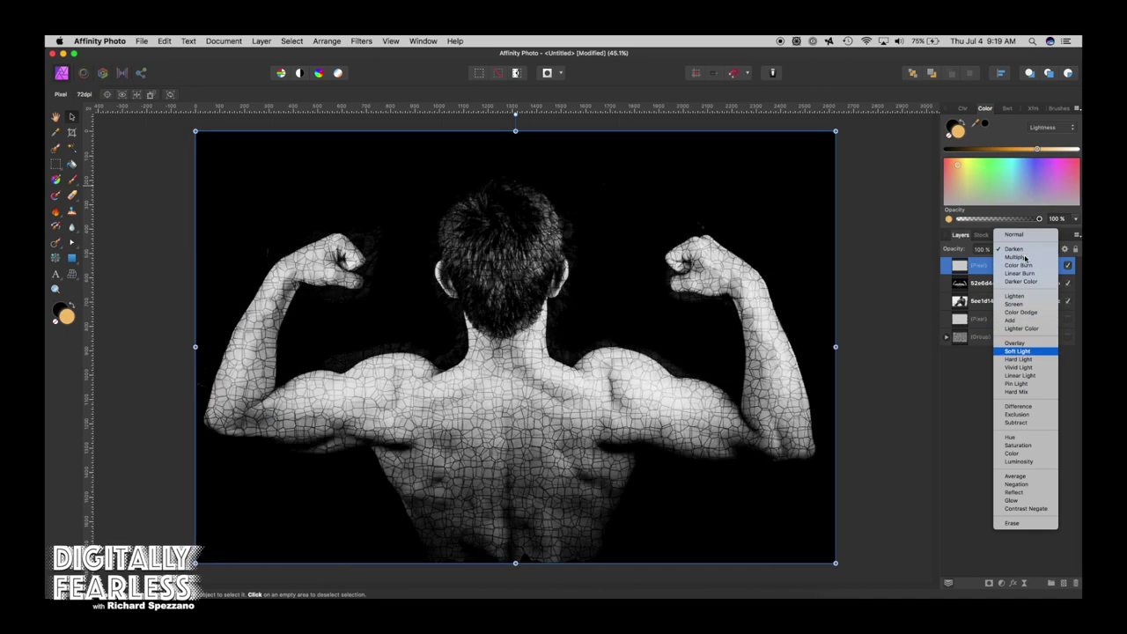
key("Up")
key("Up")
key("Up")
key("Up")
key("Up")
key("Up")
key("Up")
key("Up")
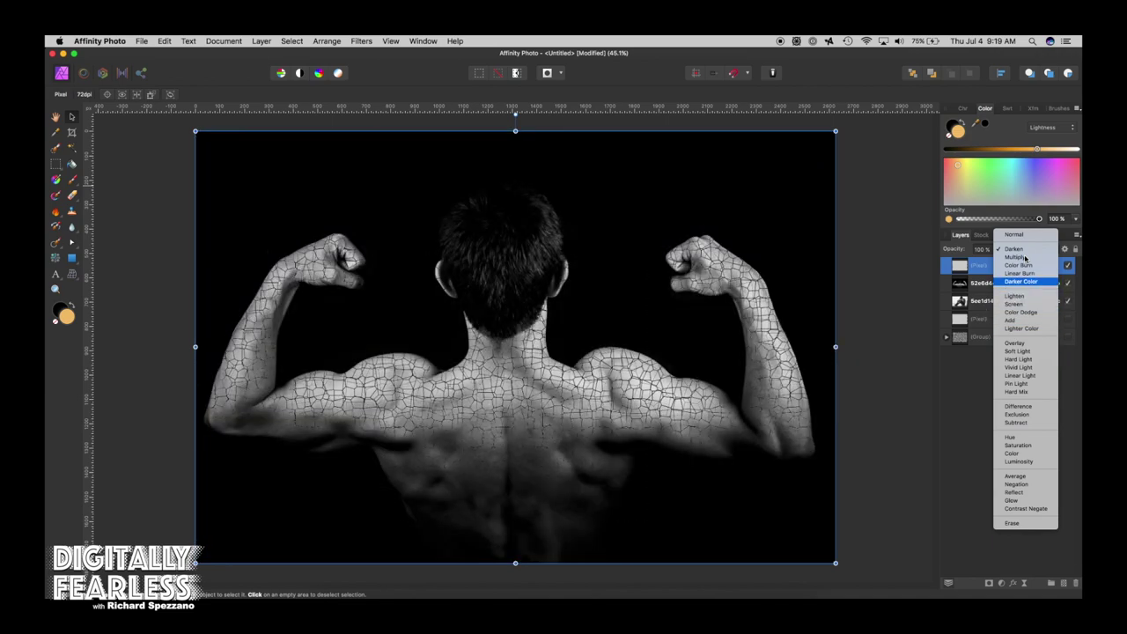
key("Up")
key("Down")
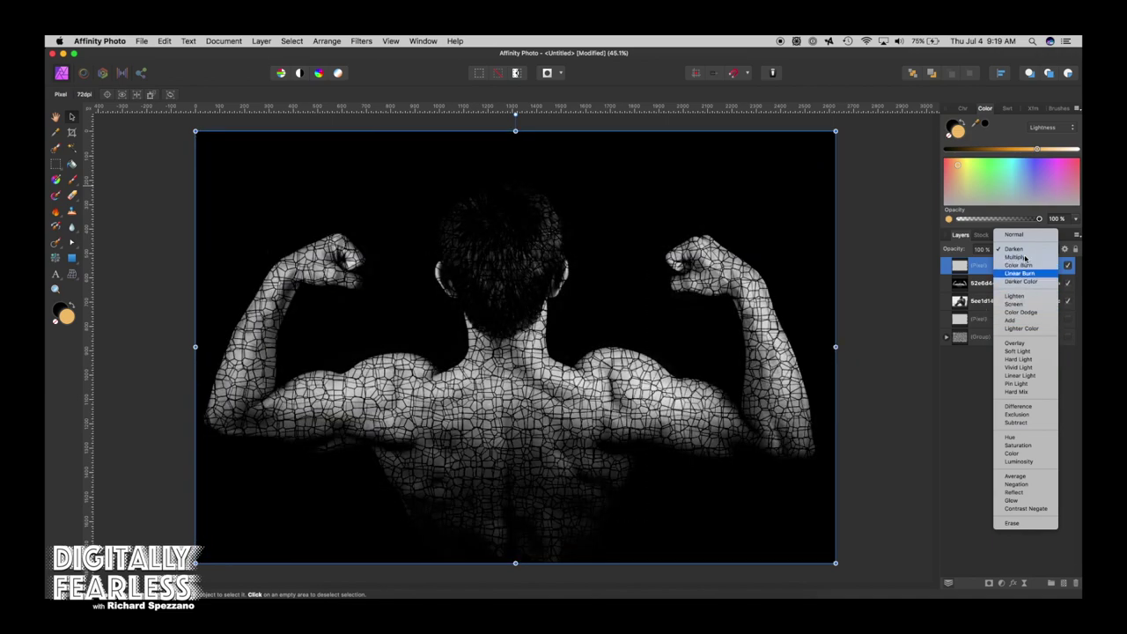
key("Up")
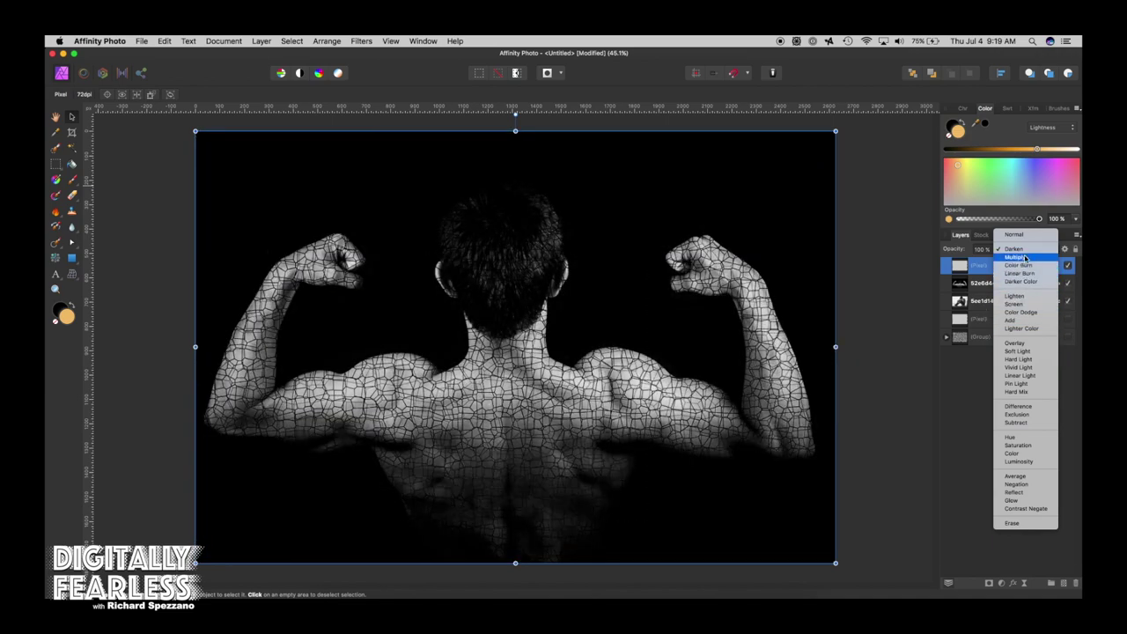
key("Up")
Step: Apply Multiply to the crack layer, then select the man's photo layer
left_click(1004, 257)
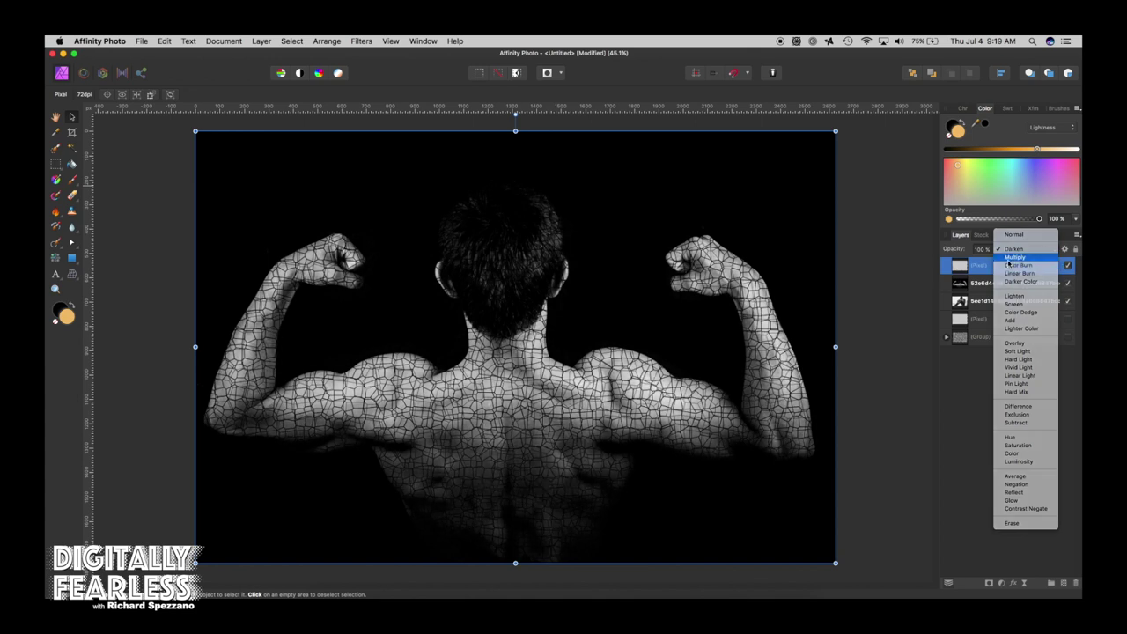
left_click(895, 254)
left_click(495, 330)
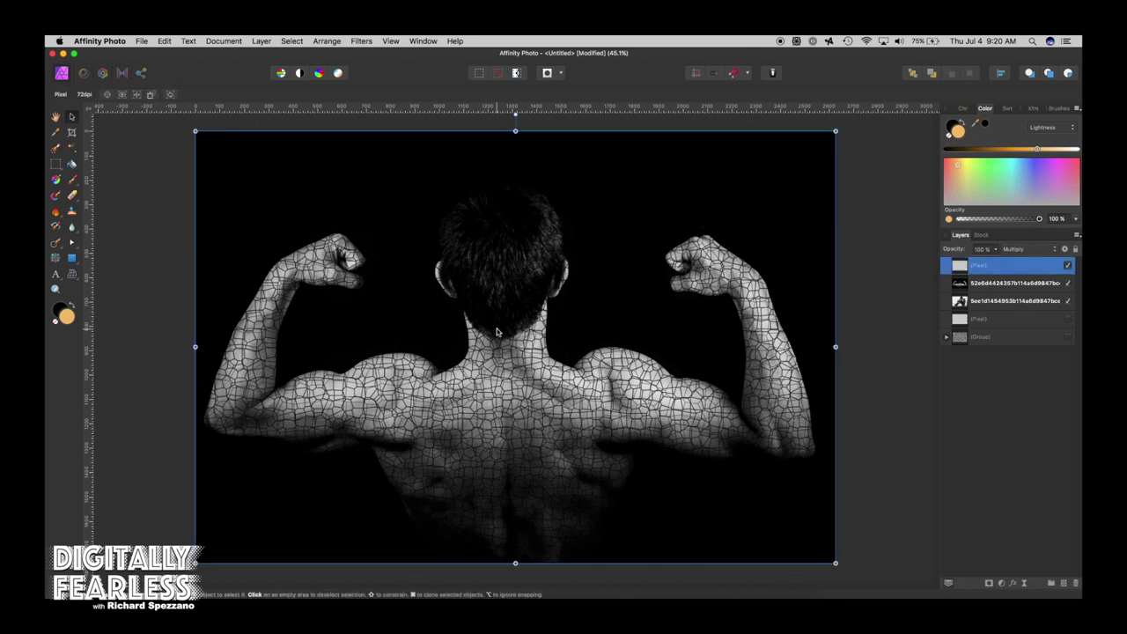
left_click(855, 236)
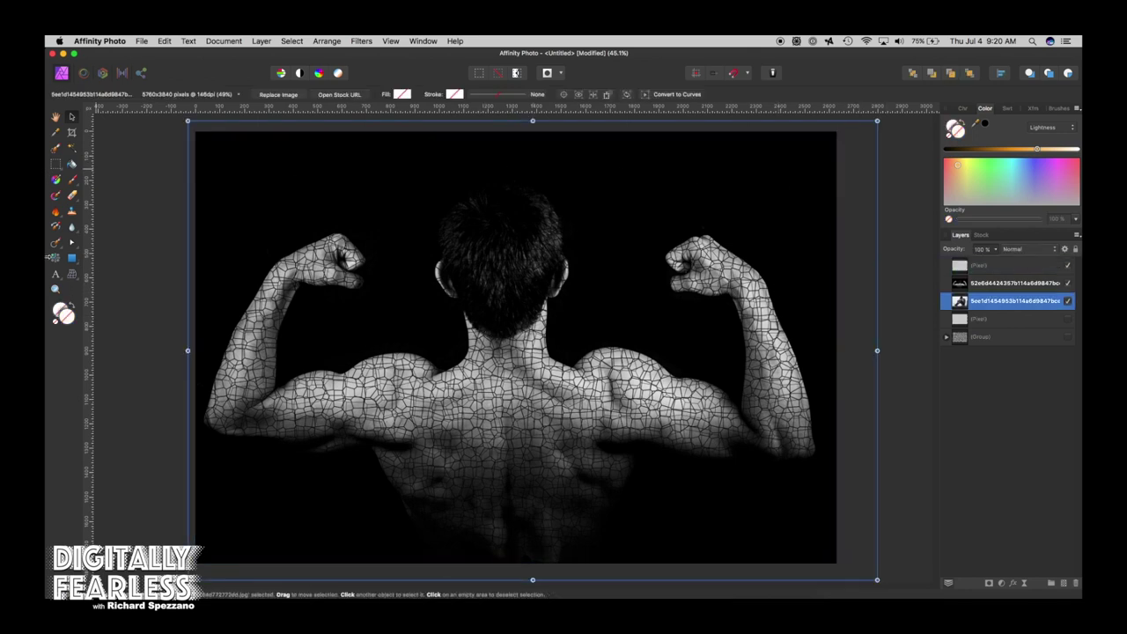
Step: Draw a rectangle over the whole image, move it to the top of the stack, and blend it as Overlay
left_click(71, 259)
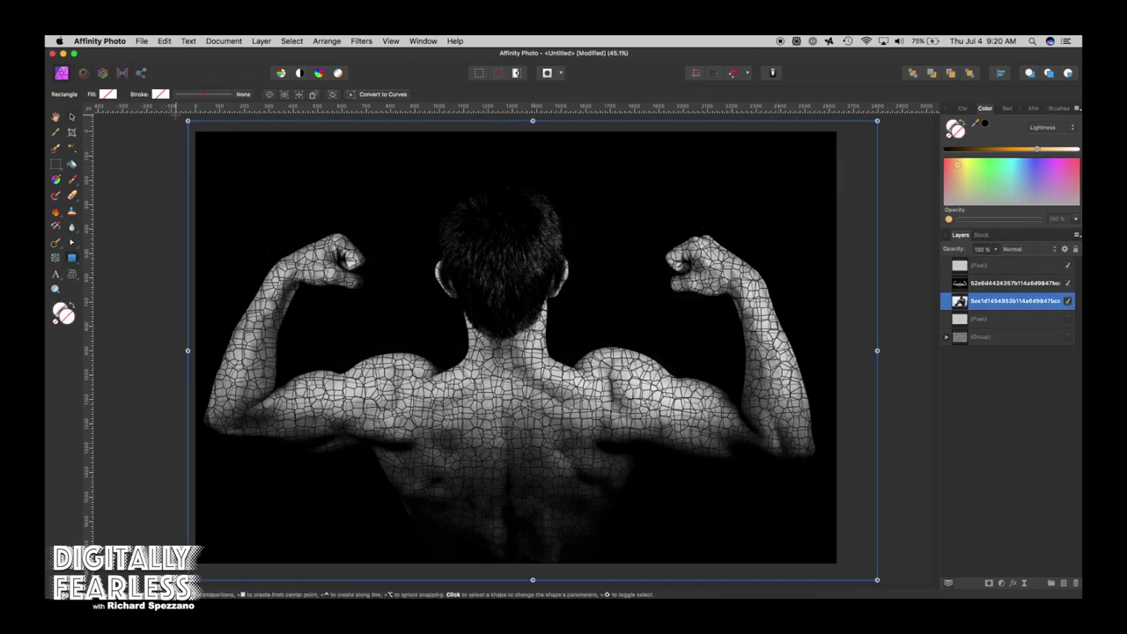
left_click_drag(196, 124, 845, 556)
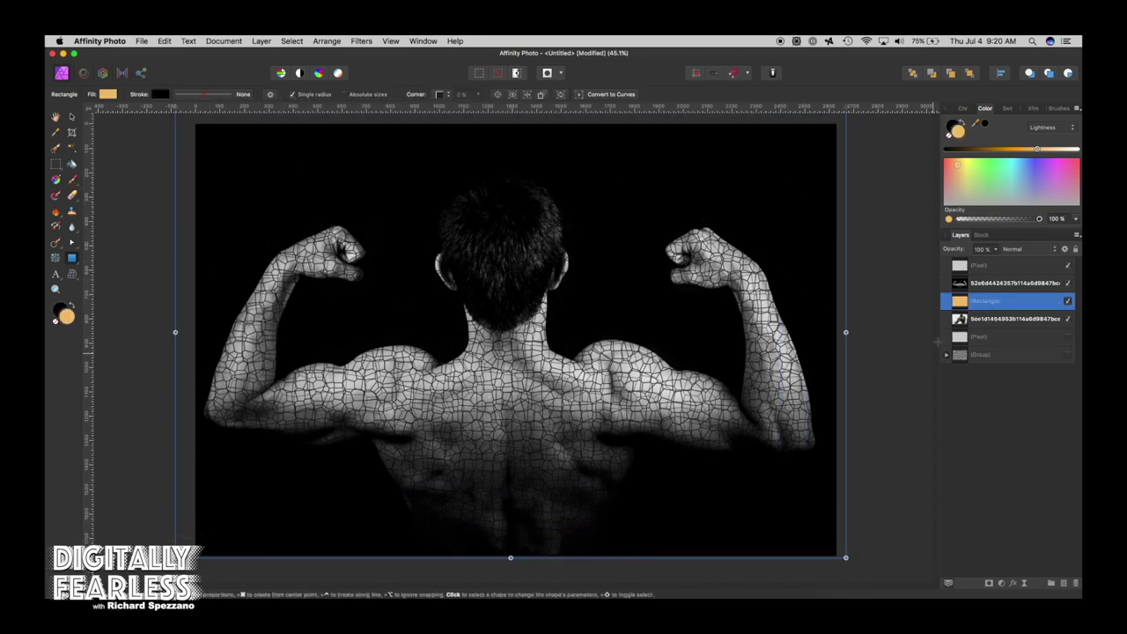
left_click_drag(962, 310, 949, 262)
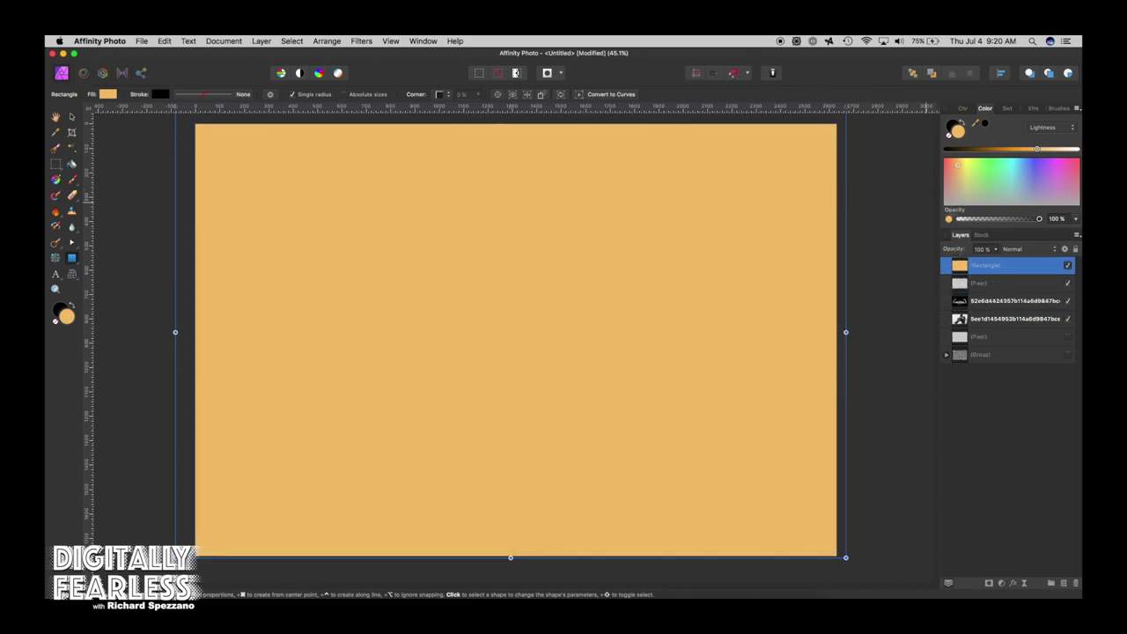
left_click(1006, 249)
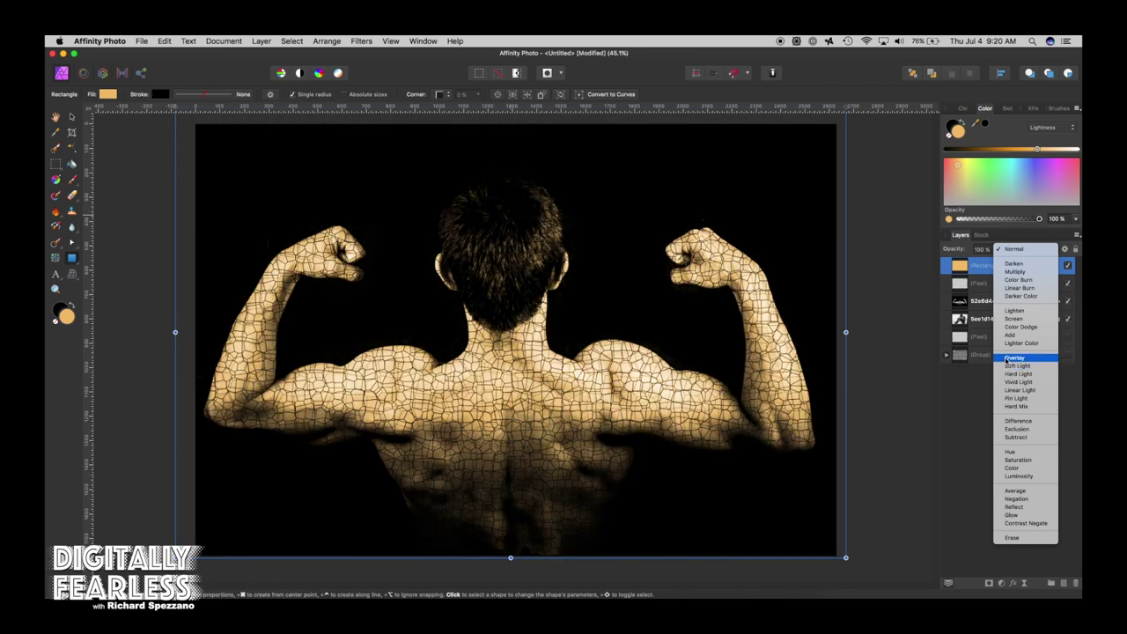
left_click(1008, 359)
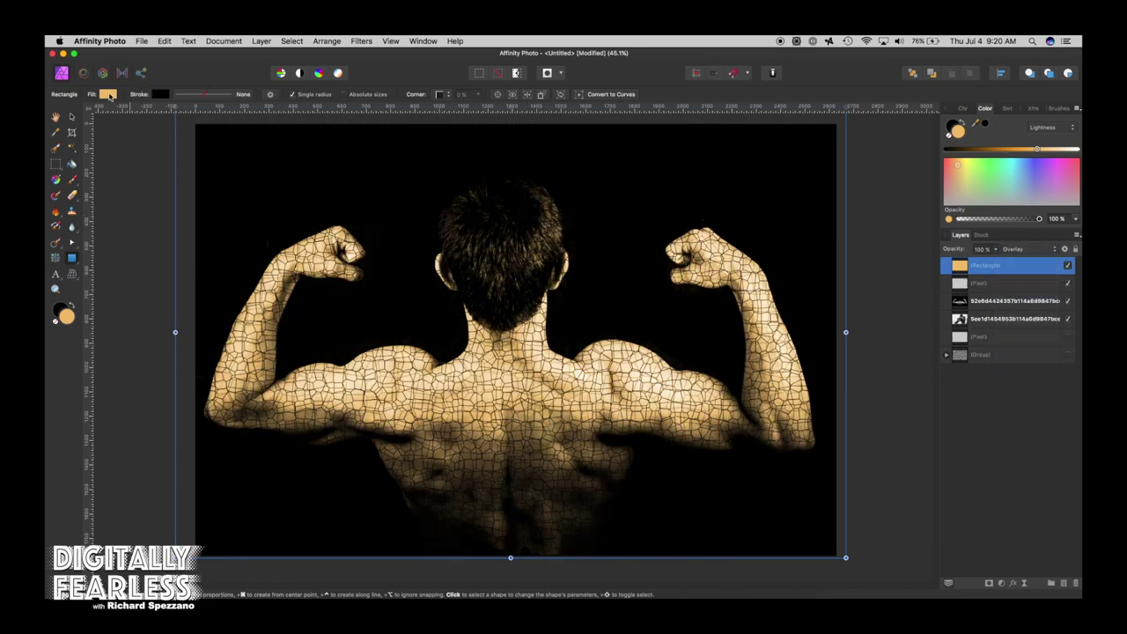
left_click(107, 94)
Step: Change the rectangle's fill from orange to light blue (hue 203) on the colour wheel
mouse_move(142, 152)
left_mouse_down()
mouse_move(139, 179)
mouse_move(141, 167)
left_mouse_up()
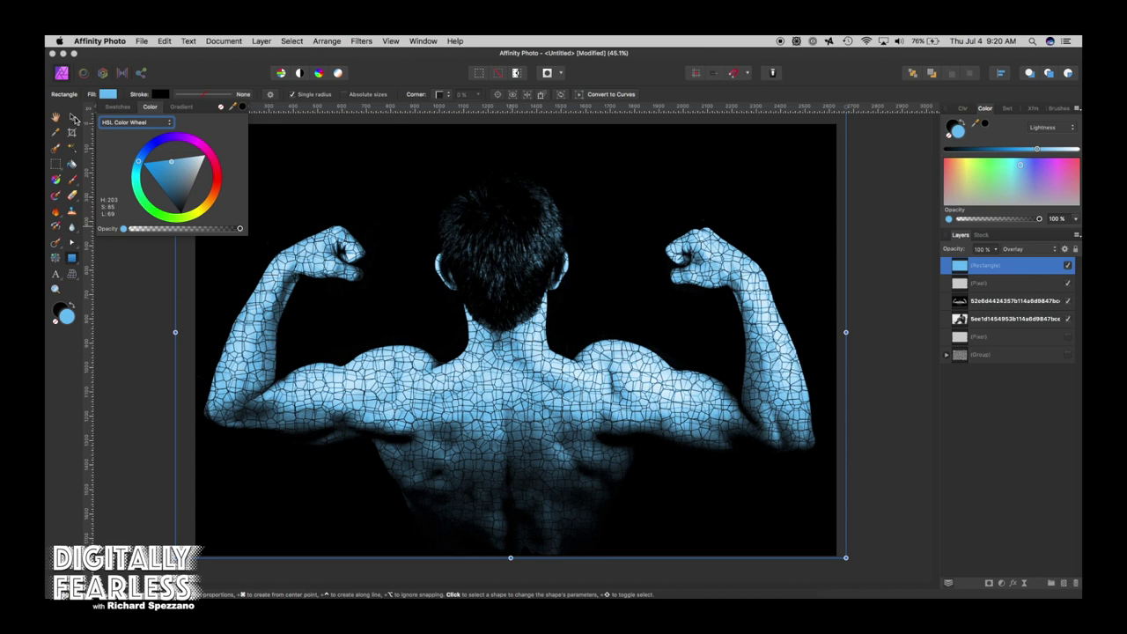
left_click(74, 118)
left_click(55, 117)
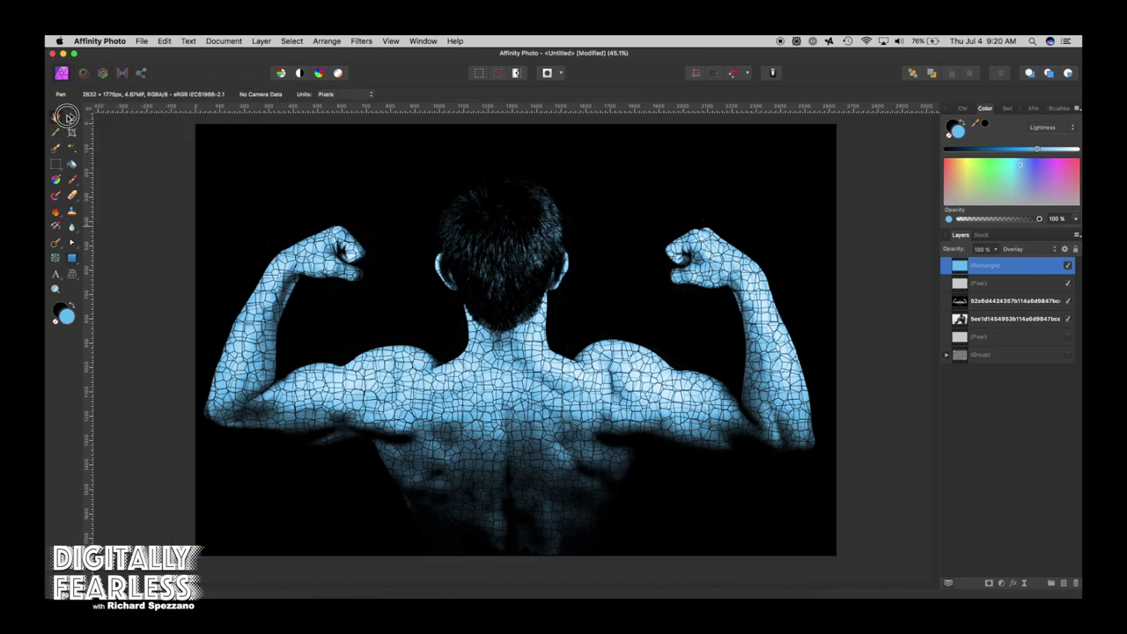
left_click(71, 117)
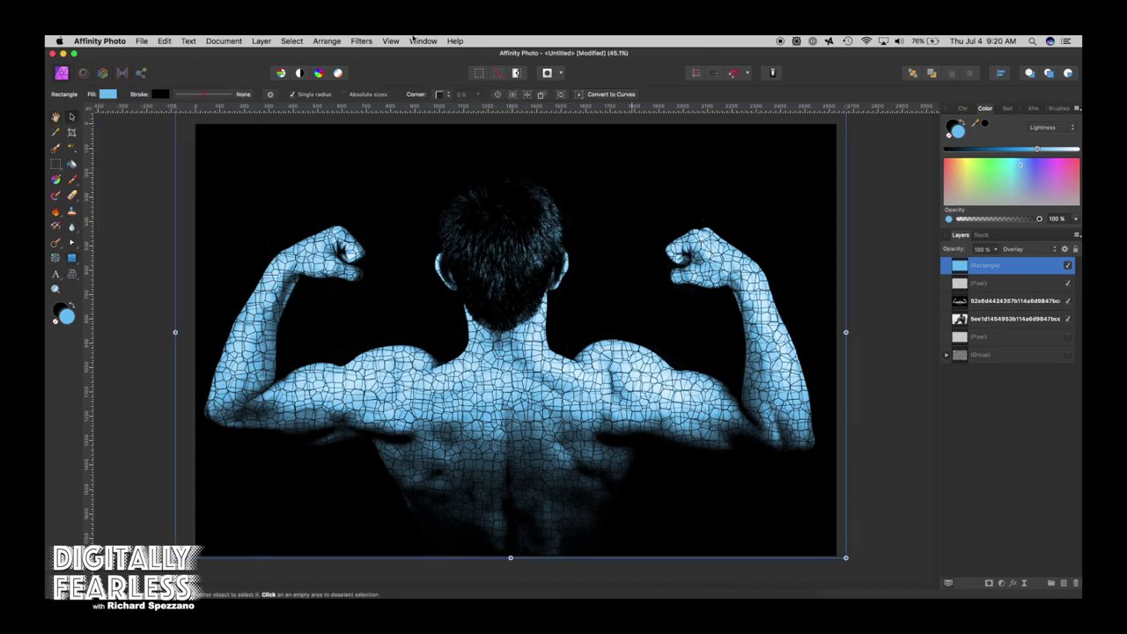
Step: Start the Lighting filter and move the spot light source to the upper right with a wider cone
left_click(362, 40)
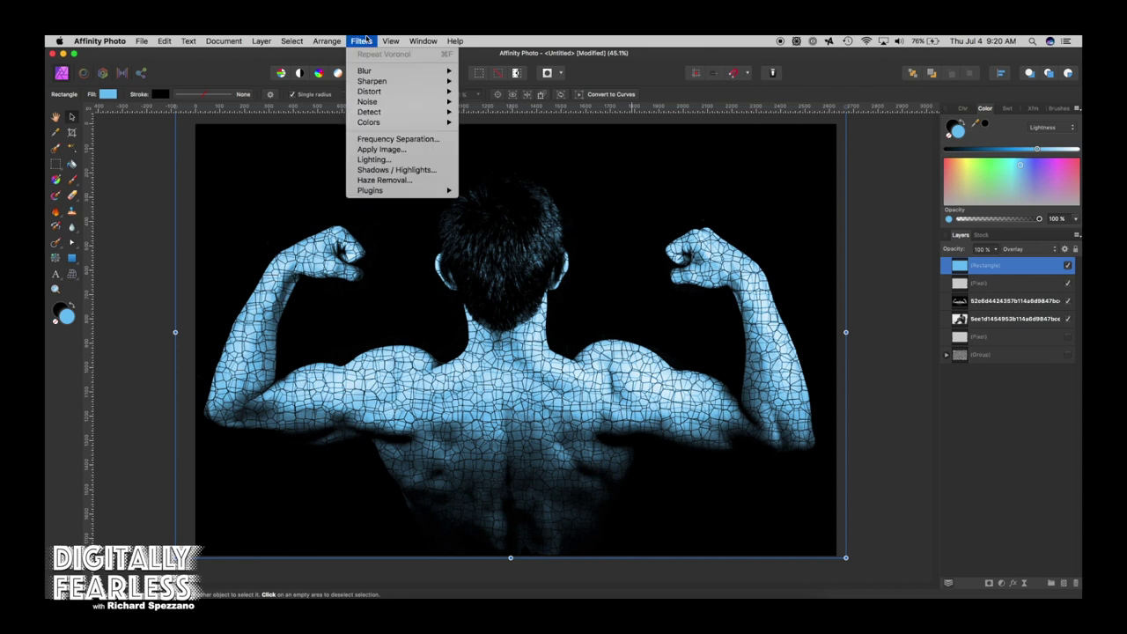
left_click(377, 160)
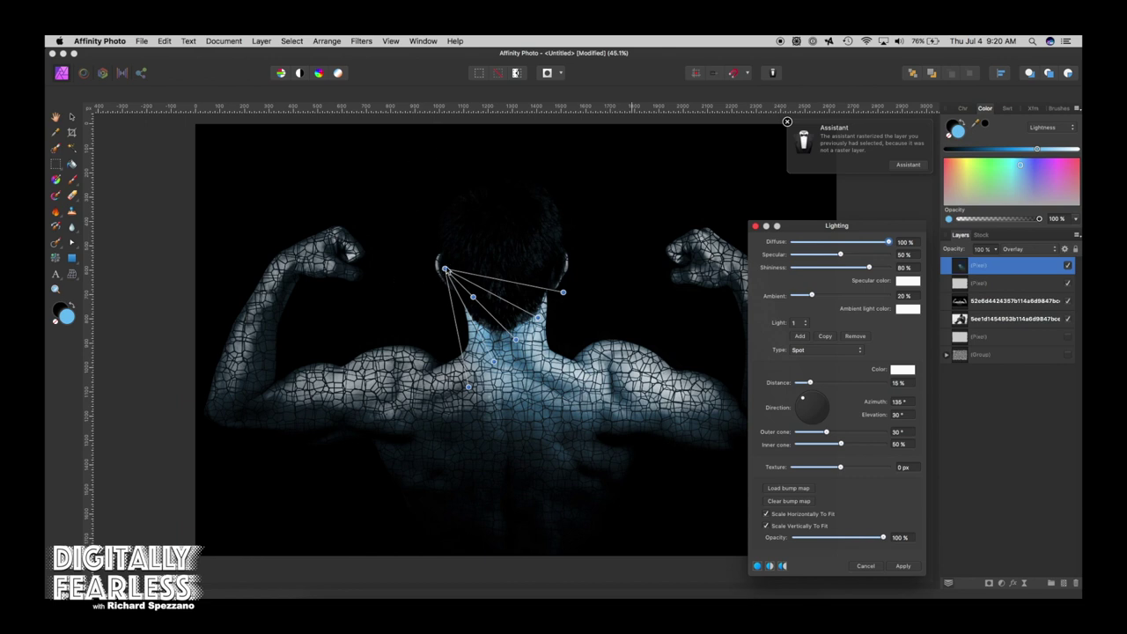
left_click_drag(446, 268, 514, 133)
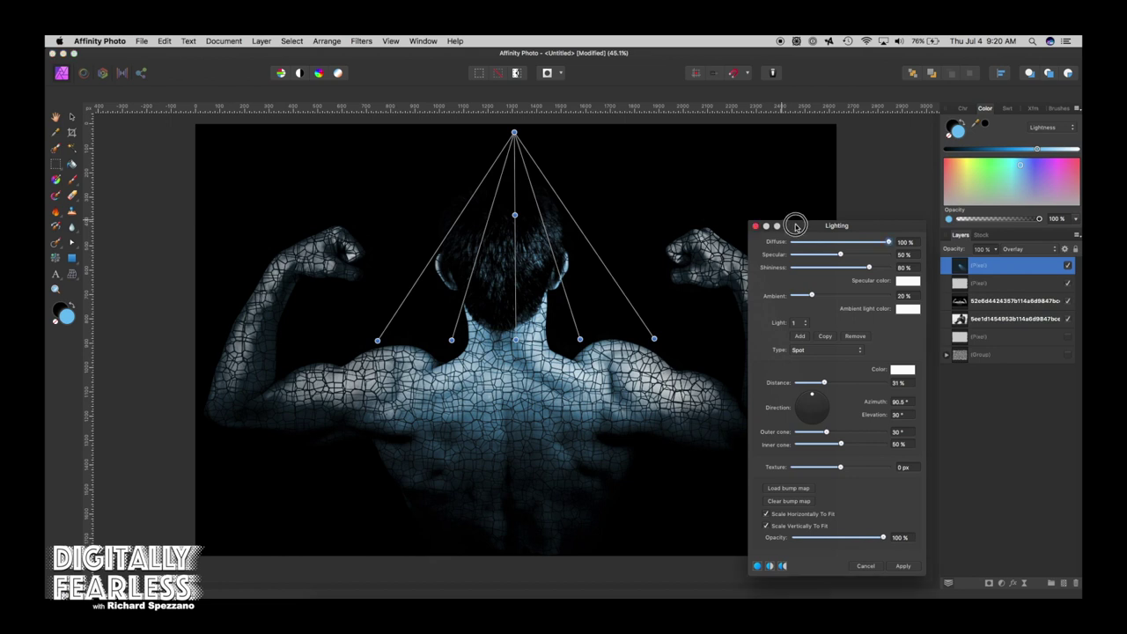
left_click_drag(795, 226, 922, 246)
left_click_drag(654, 341, 727, 288)
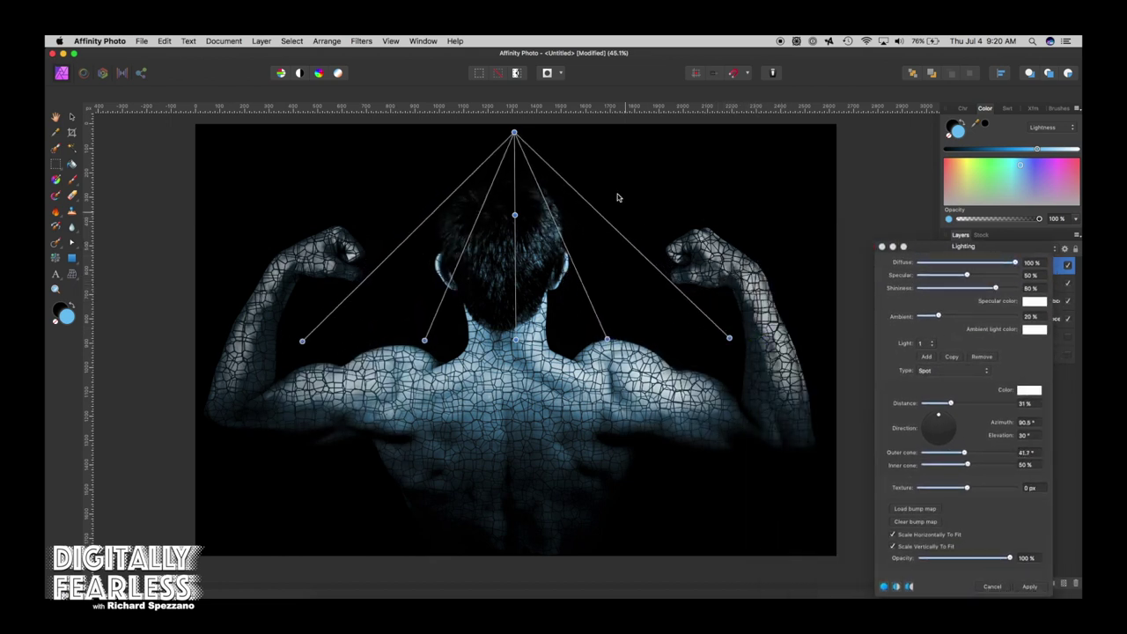
left_click_drag(514, 132, 652, 141)
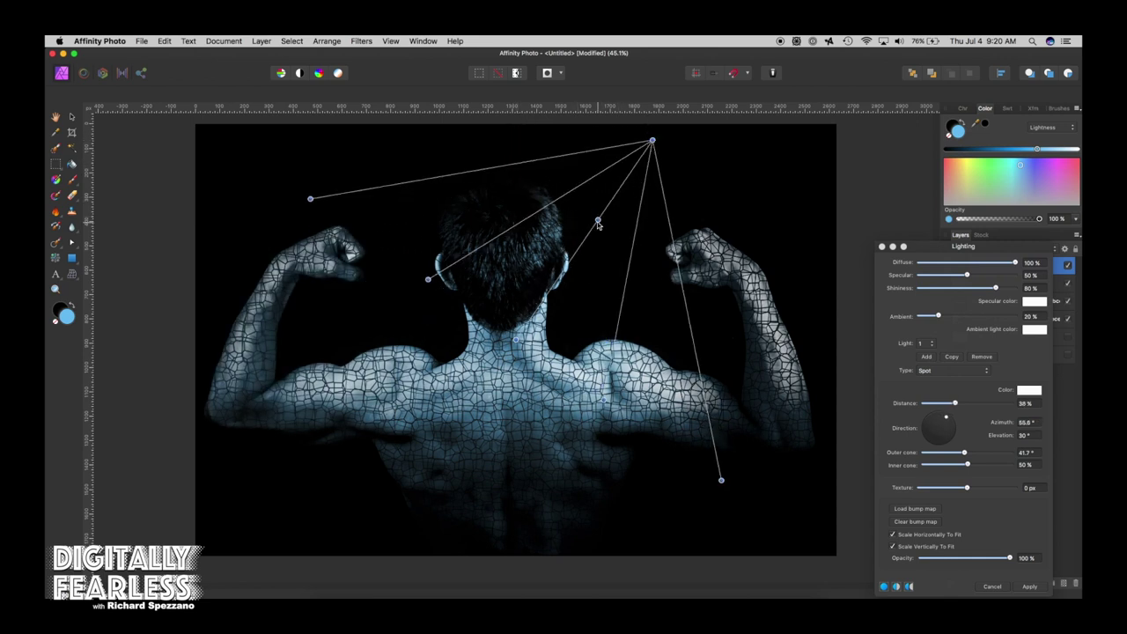
Step: Aim the spot light across the back: Azimuth 82.2°, Elevation 32°, inner cone 48%, Distance 36%
left_click_drag(598, 225, 629, 217)
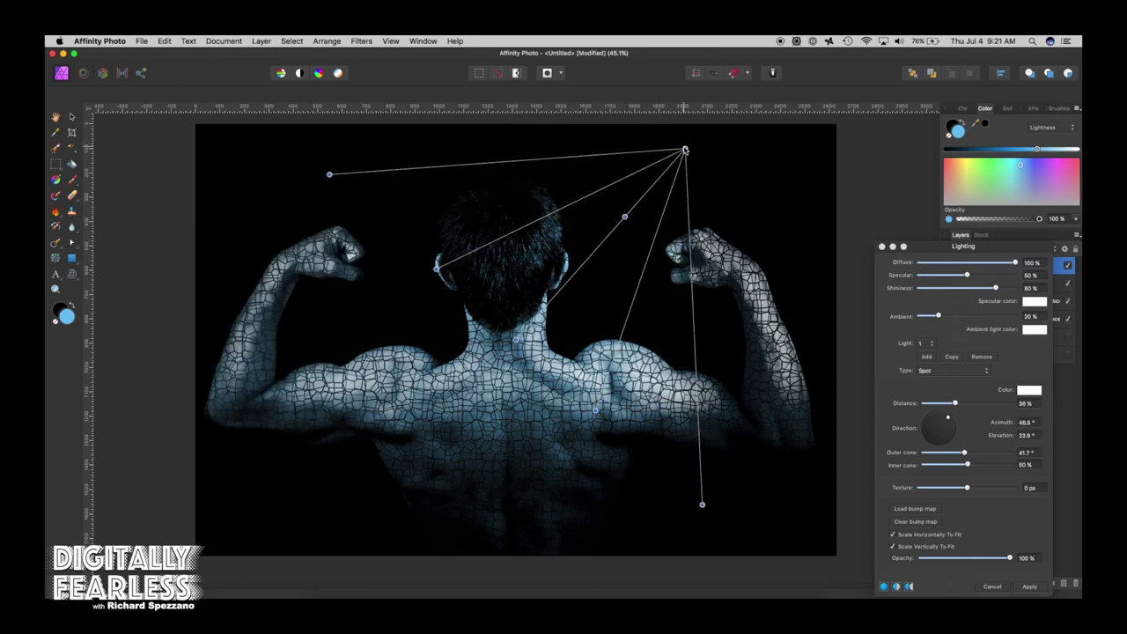
mouse_move(686, 152)
left_mouse_down()
mouse_move(702, 144)
mouse_move(677, 144)
left_mouse_up()
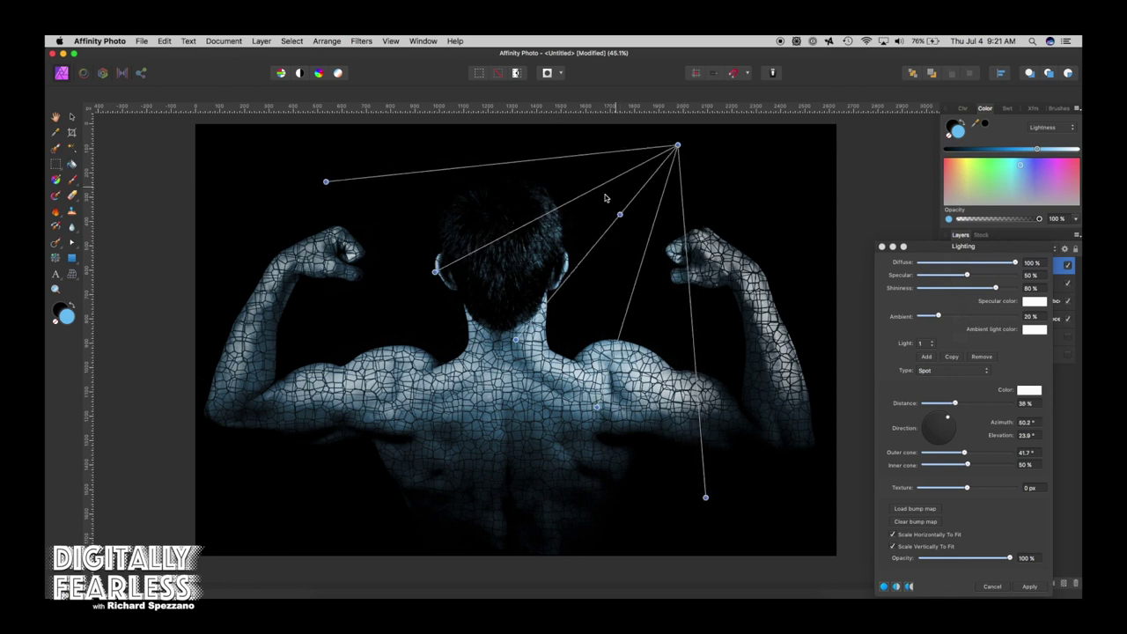
left_click_drag(596, 407, 594, 405)
mouse_move(674, 147)
left_mouse_down()
mouse_move(735, 151)
mouse_move(670, 159)
mouse_move(674, 206)
mouse_move(738, 164)
mouse_move(659, 151)
left_mouse_up()
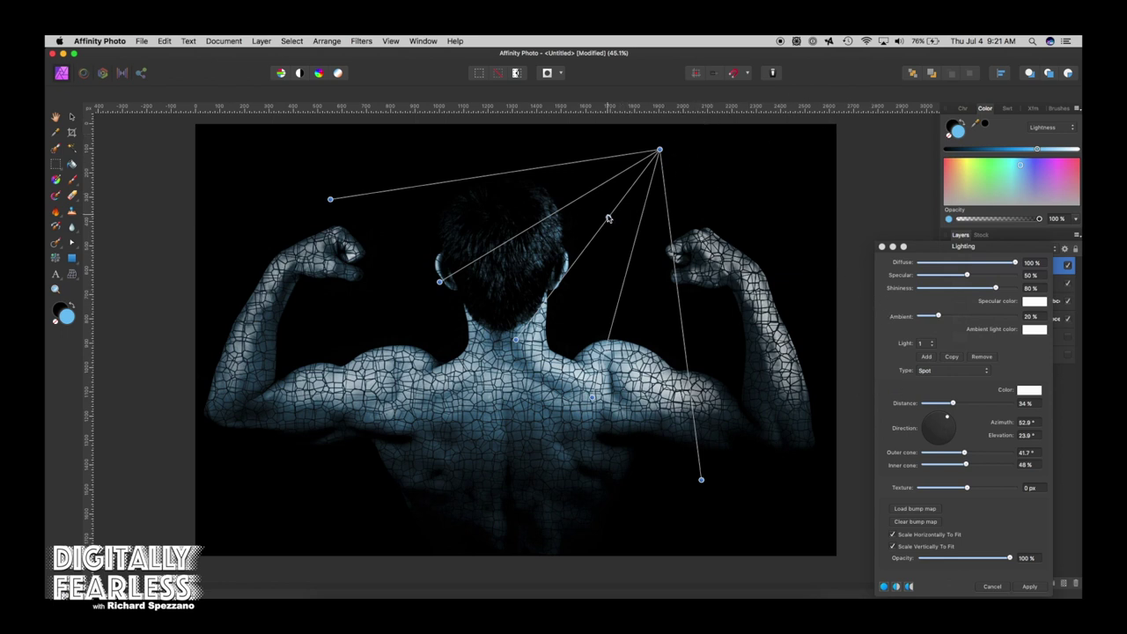
left_click_drag(608, 218, 575, 226)
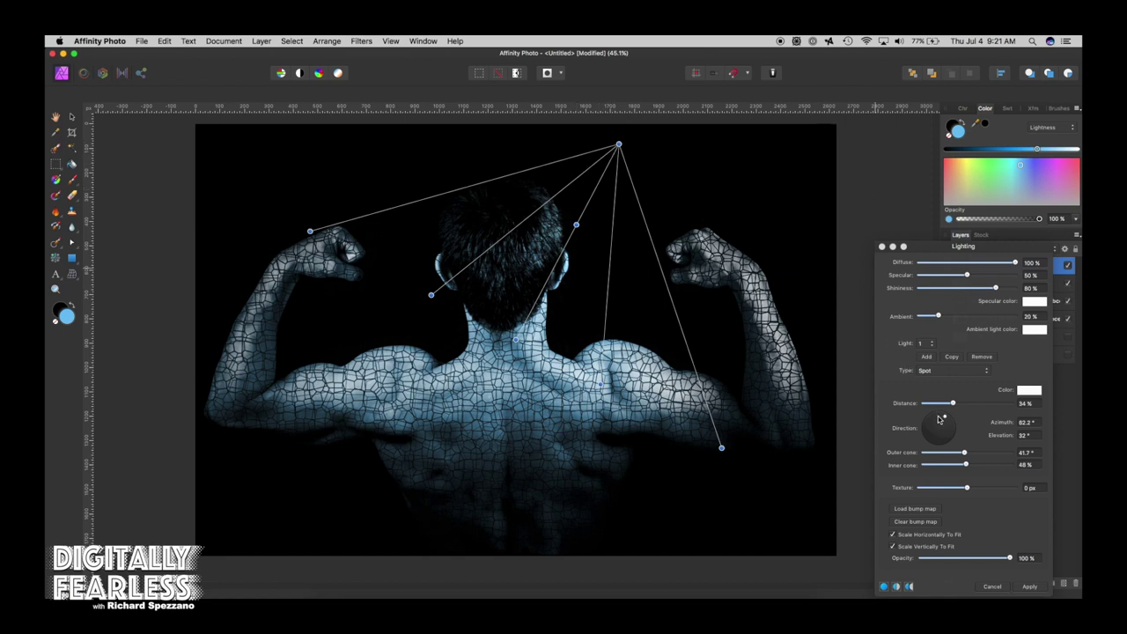
left_click_drag(954, 403, 958, 402)
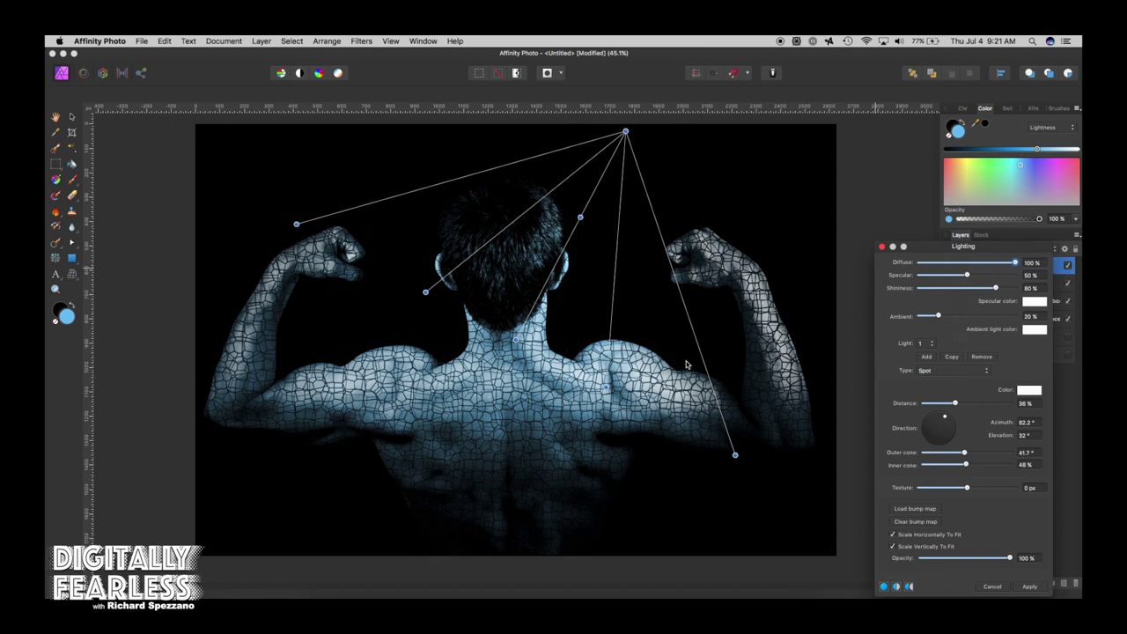
left_click(426, 294)
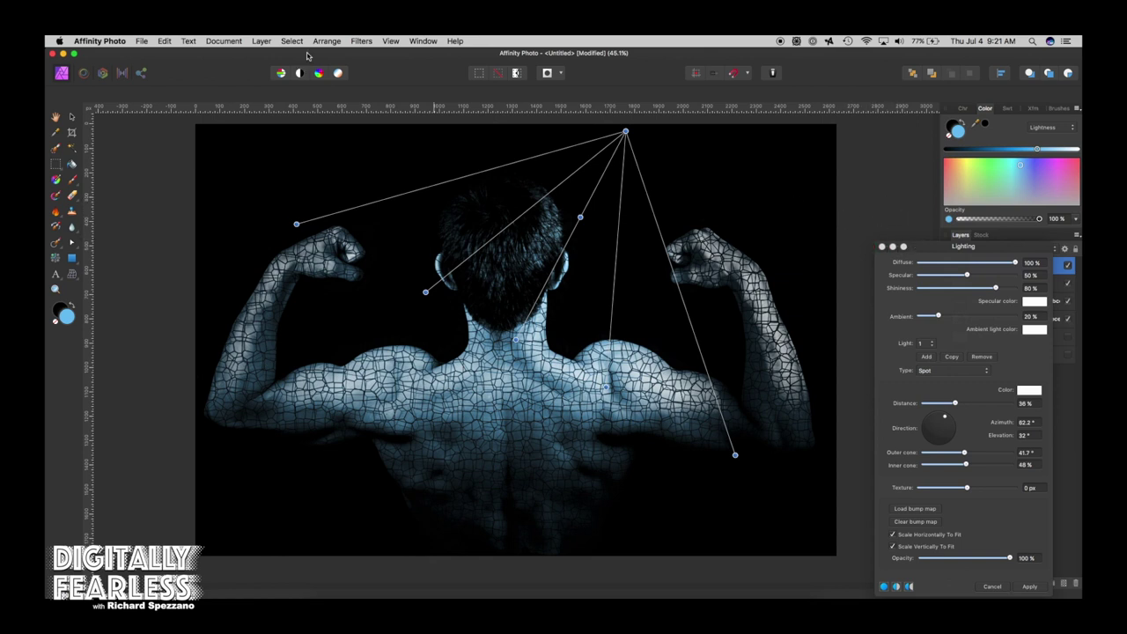
Step: Reselect Filters > Lighting to bring the Lighting dialog back up
left_click(360, 41)
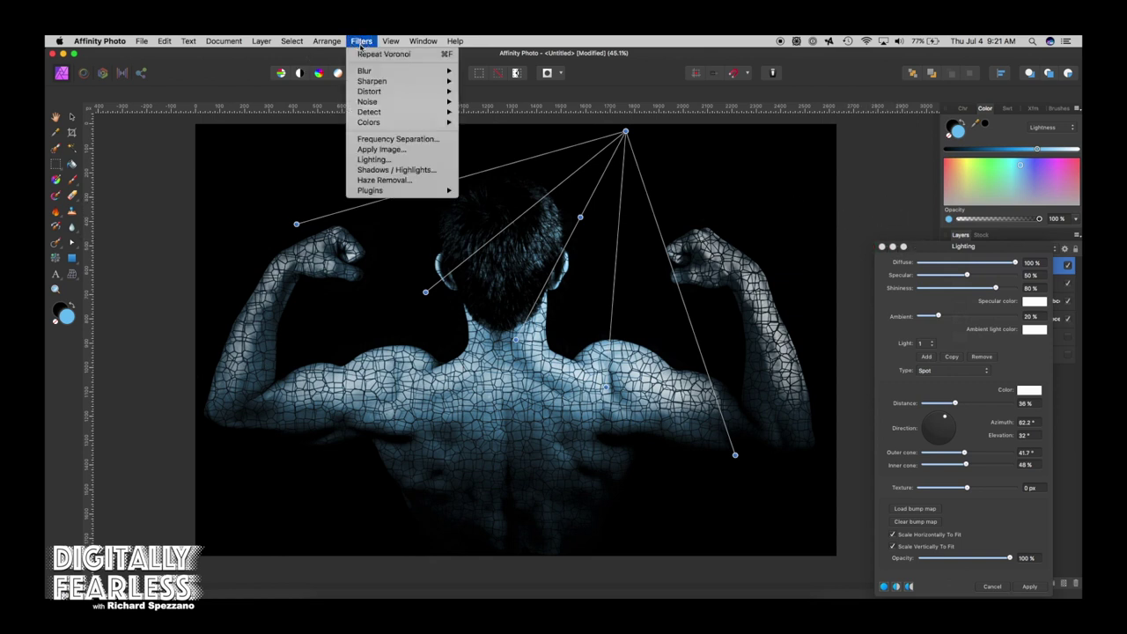
mouse_move(365, 122)
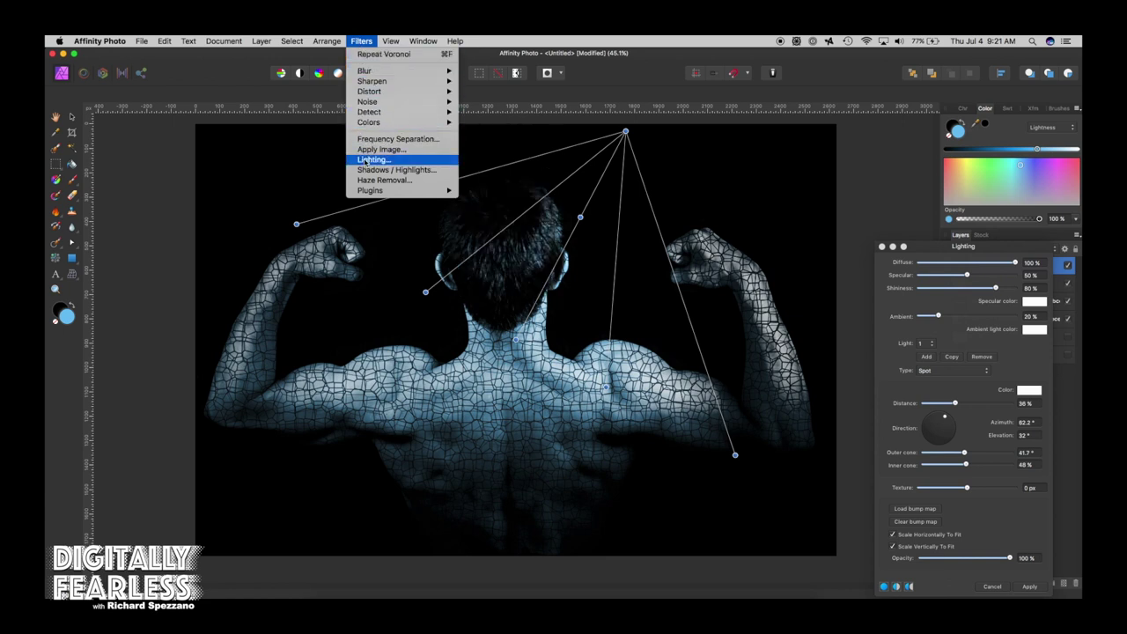
left_click(366, 161)
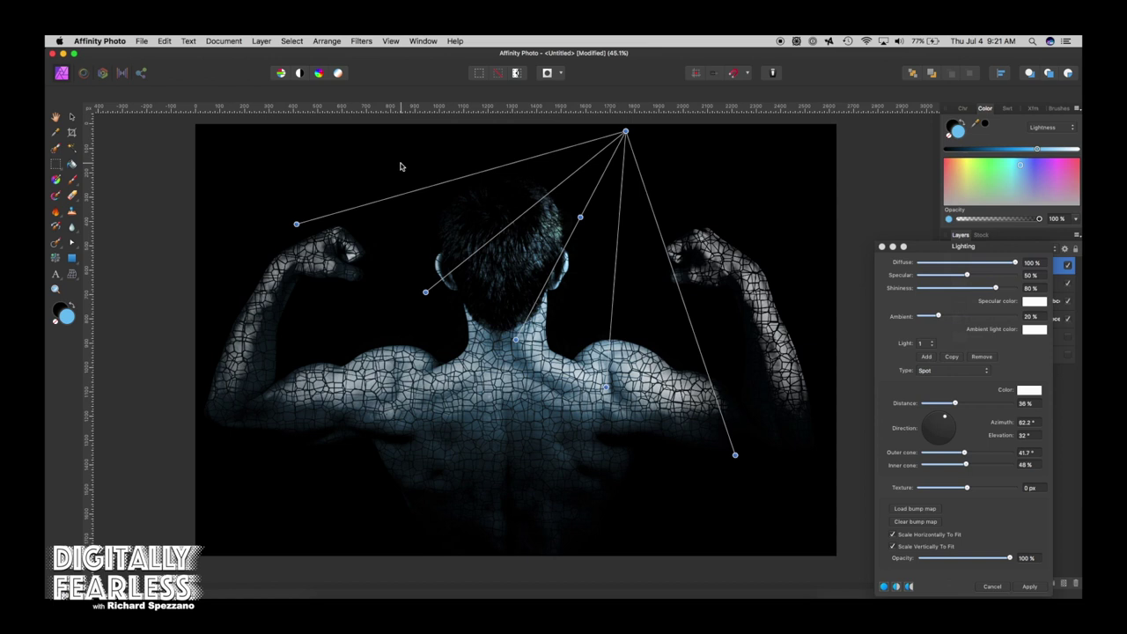
Step: Raise the Lighting Ambient slider from 20% to 52%
left_click_drag(919, 246, 799, 221)
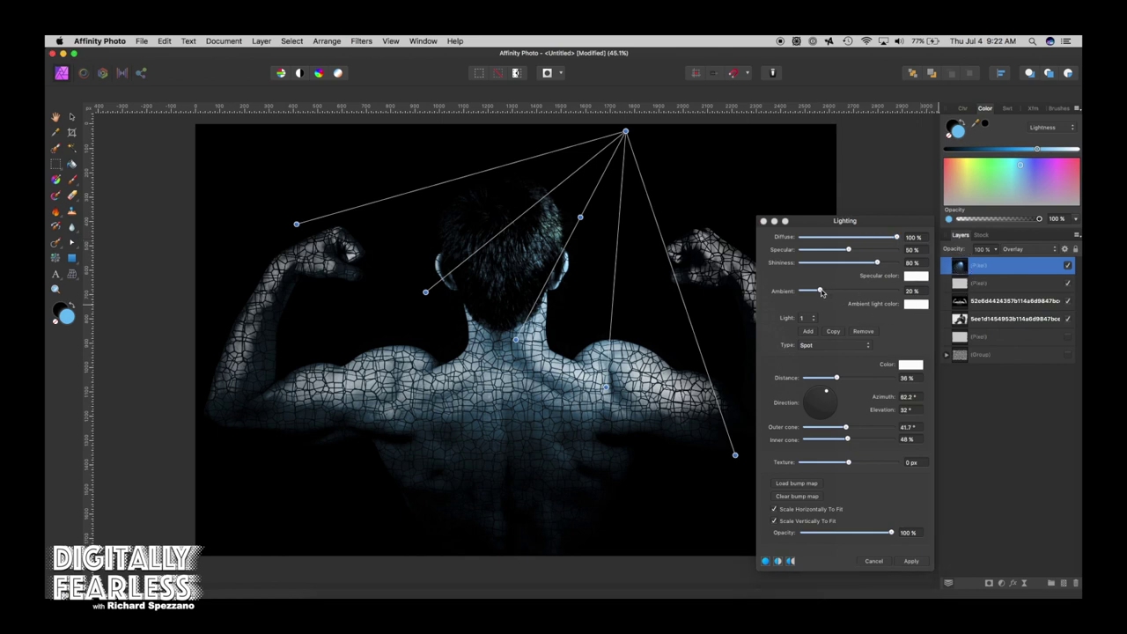
left_click_drag(820, 291, 851, 292)
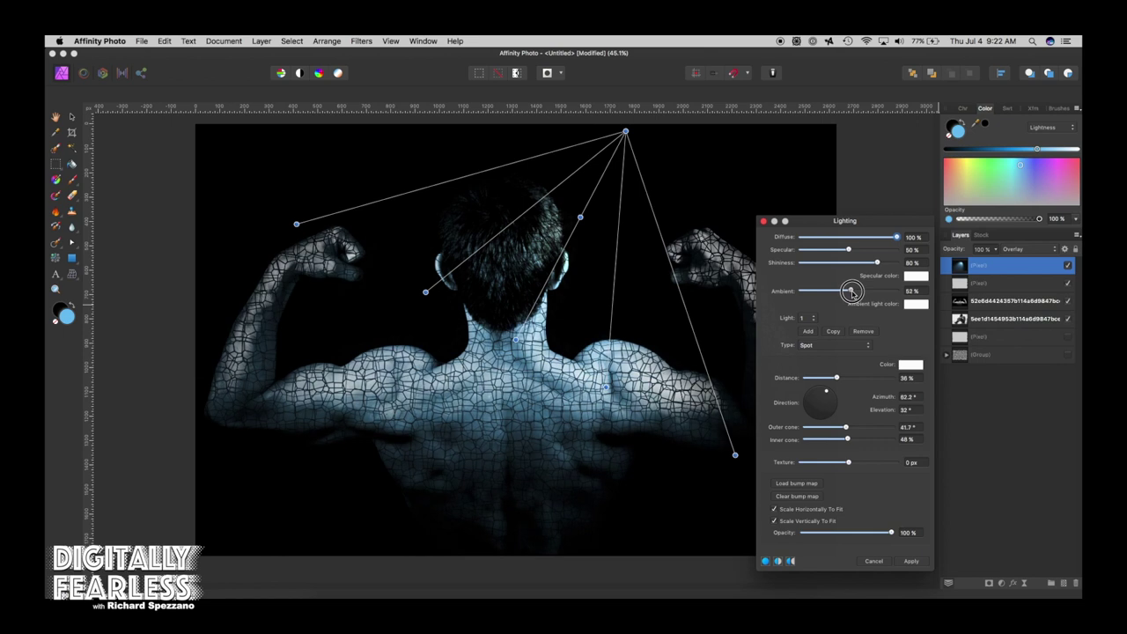
left_click_drag(881, 221, 944, 230)
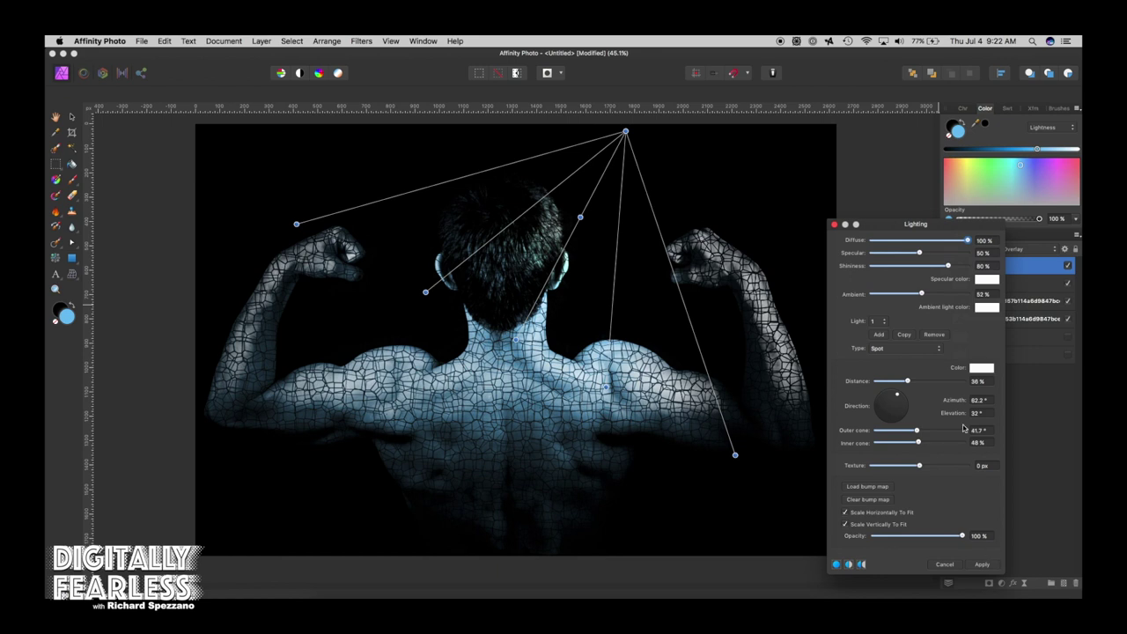
Step: Add a second light and set the ambient light colour to magenta
left_click(879, 336)
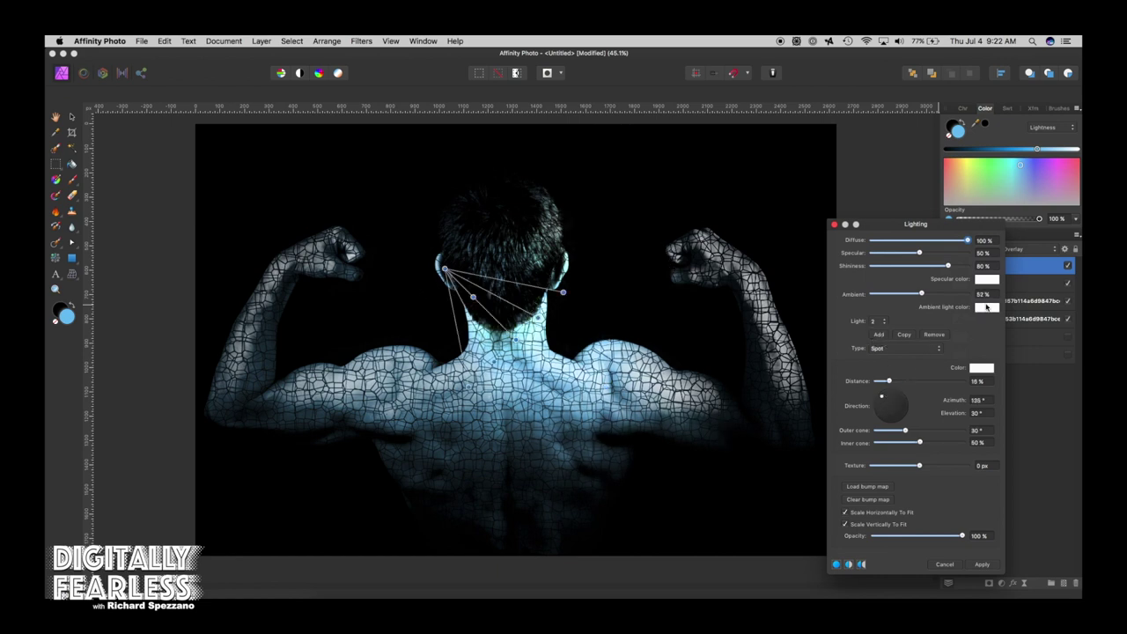
left_click(987, 306)
left_click(1064, 428)
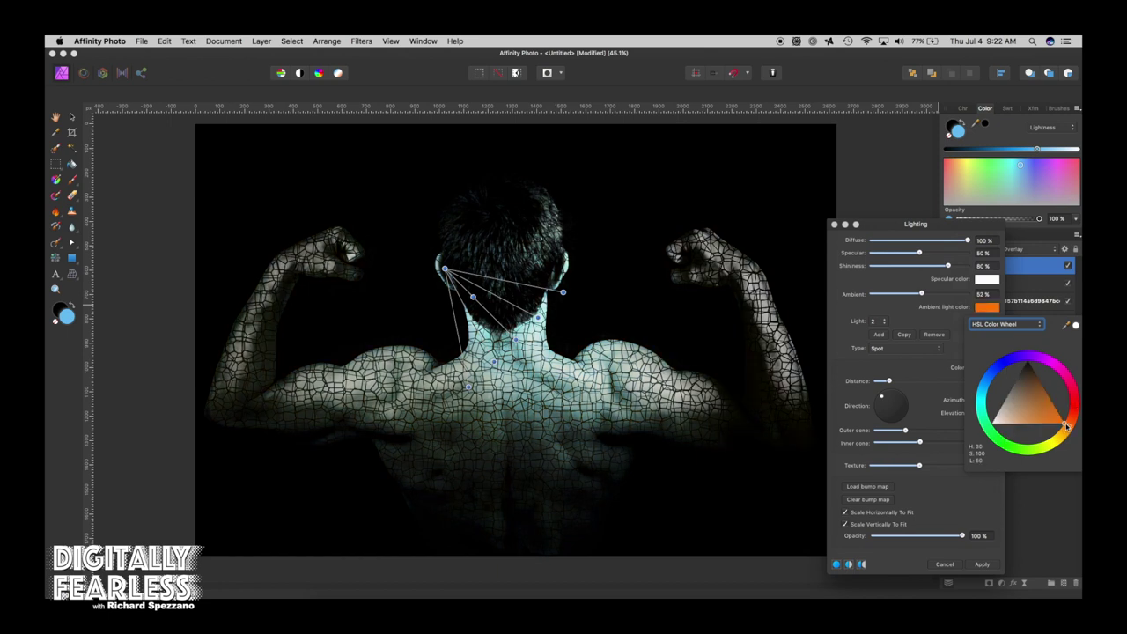
left_click(1077, 413)
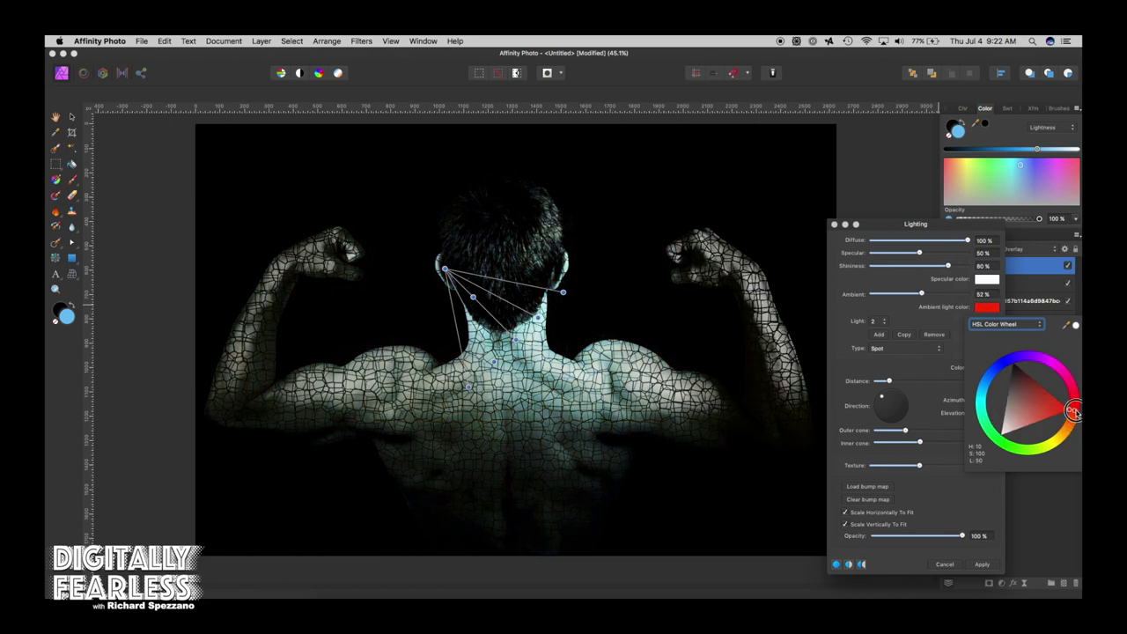
left_click(1065, 377)
left_click(1058, 370)
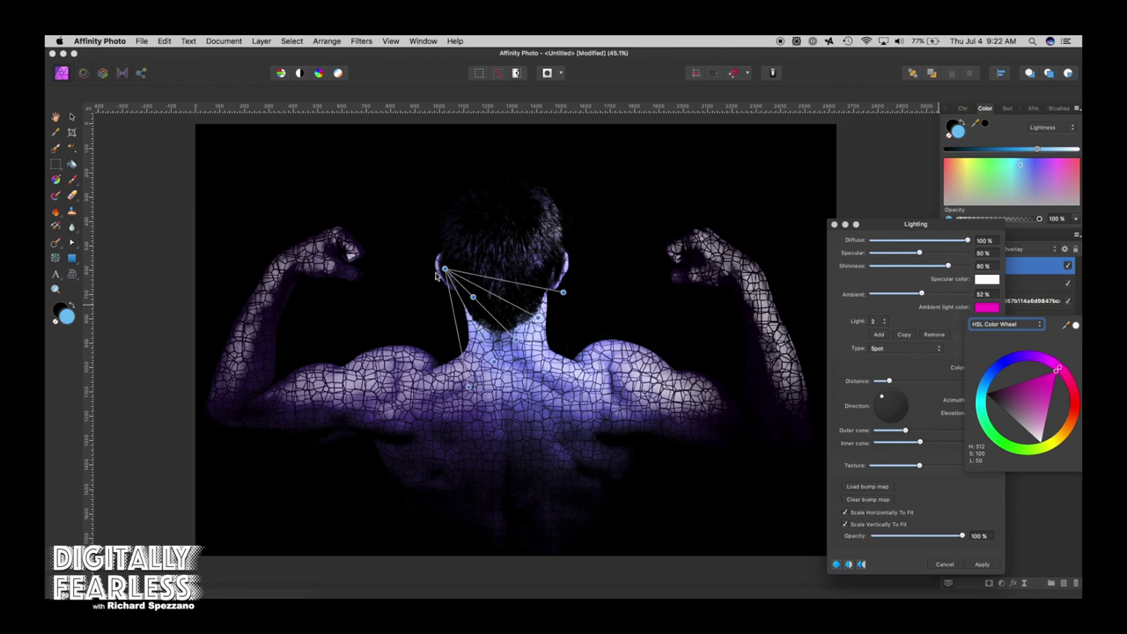
Step: Place the second spot light at the upper left: Azimuth 145.1°, Elevation 29.9°, outer cone 27.1°
left_click_drag(444, 269, 376, 190)
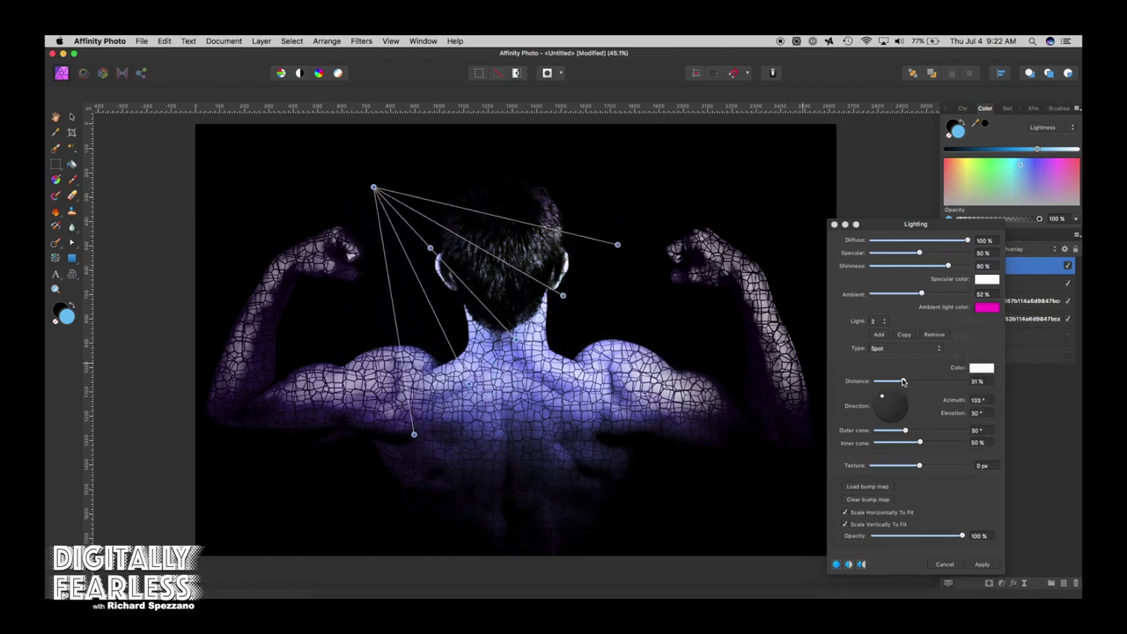
mouse_move(903, 381)
left_mouse_down()
mouse_move(921, 379)
mouse_move(902, 380)
left_mouse_up()
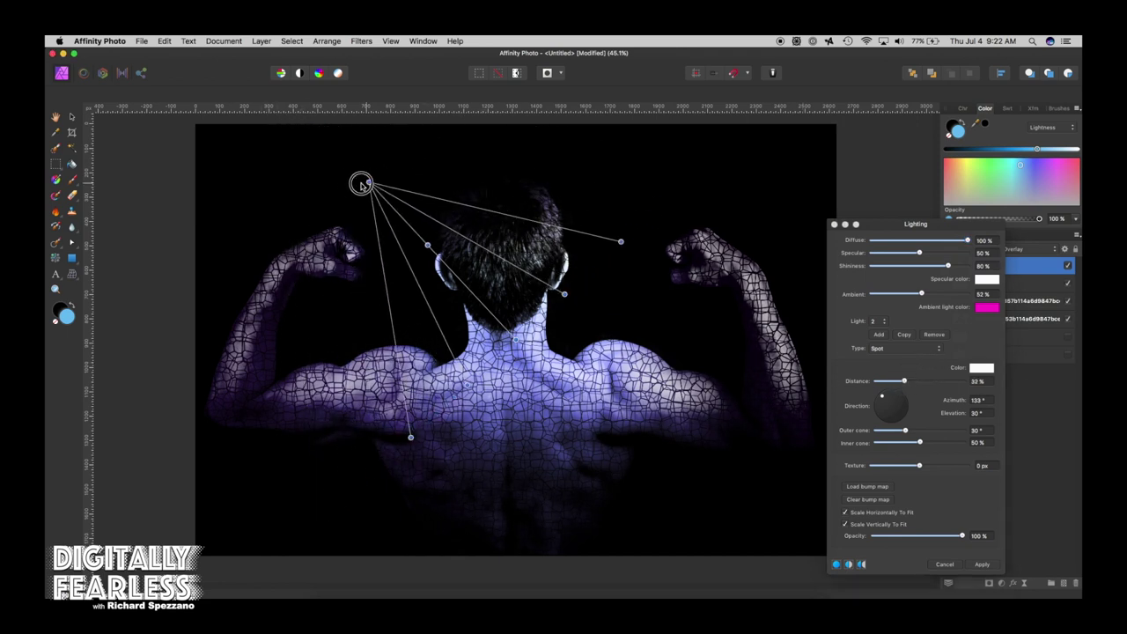
left_click_drag(369, 185, 282, 197)
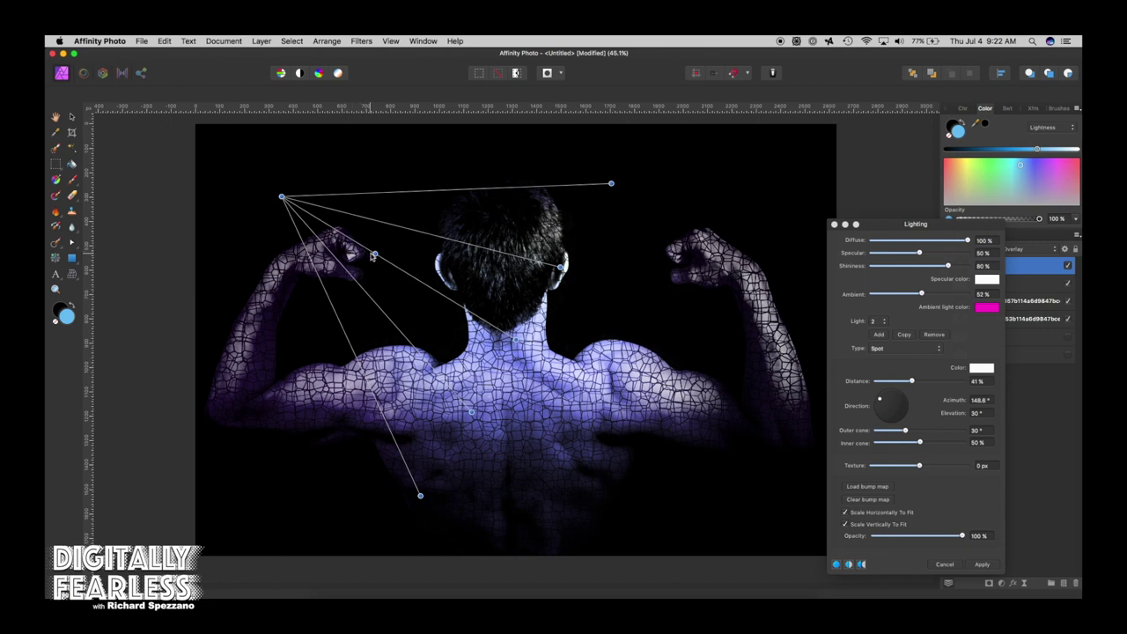
mouse_move(374, 254)
left_mouse_down()
mouse_move(365, 258)
mouse_move(380, 245)
left_mouse_up()
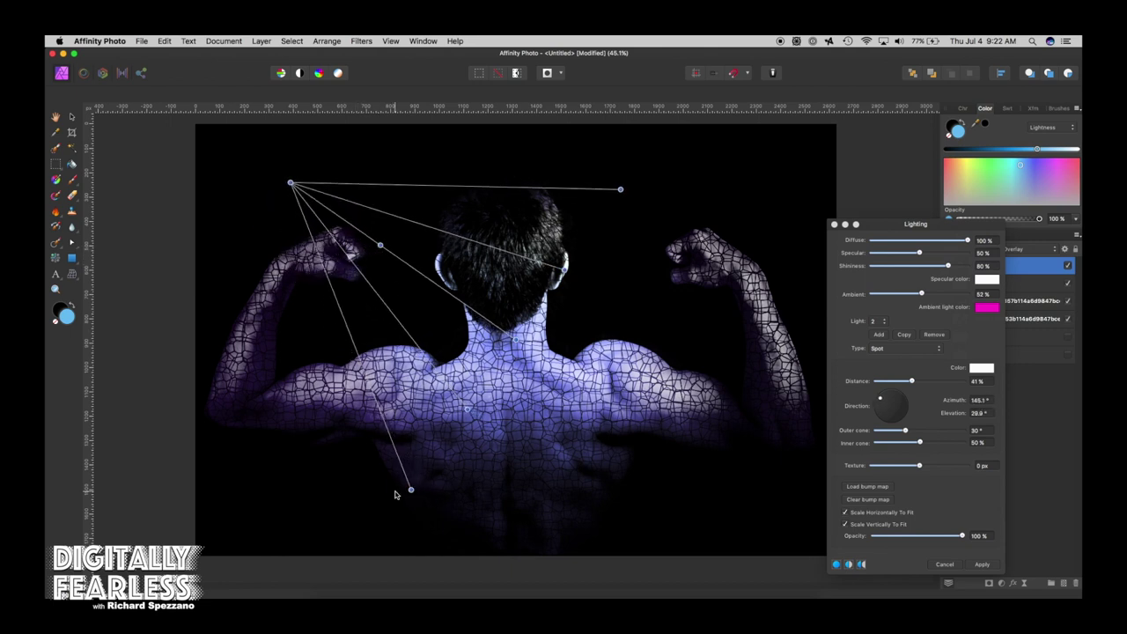
left_click_drag(414, 495, 385, 484)
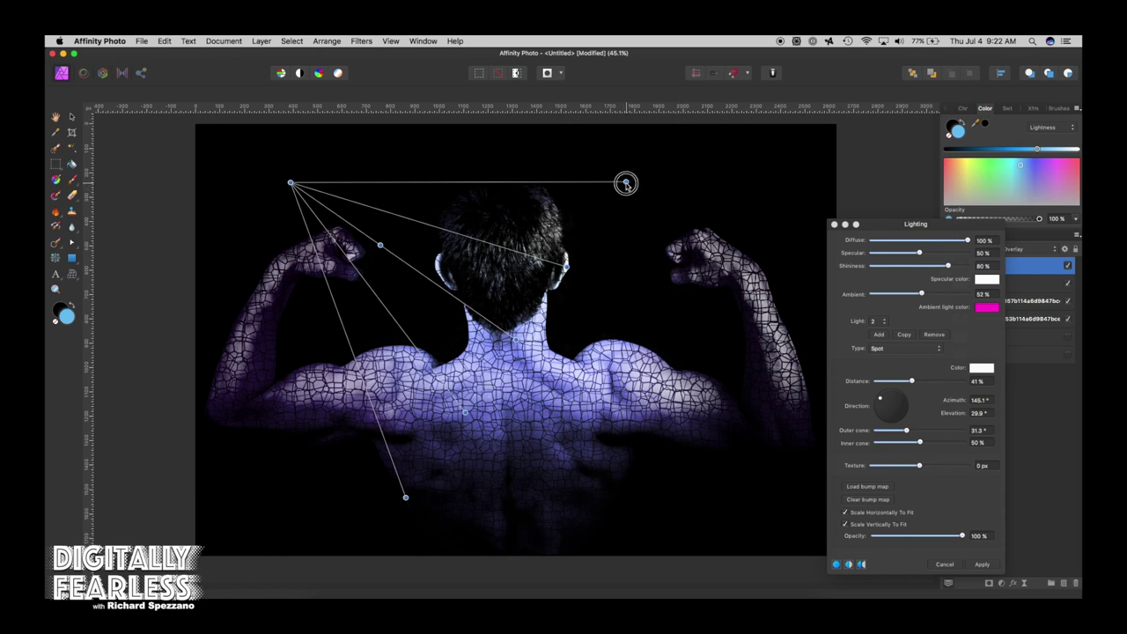
left_click_drag(625, 182, 608, 206)
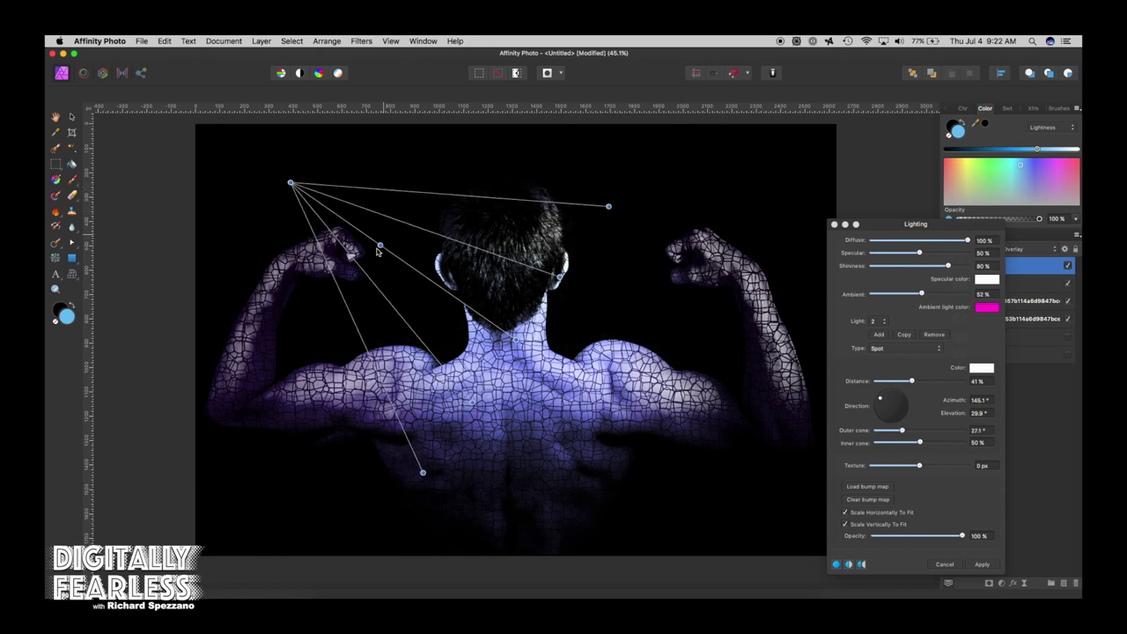
left_click(970, 489)
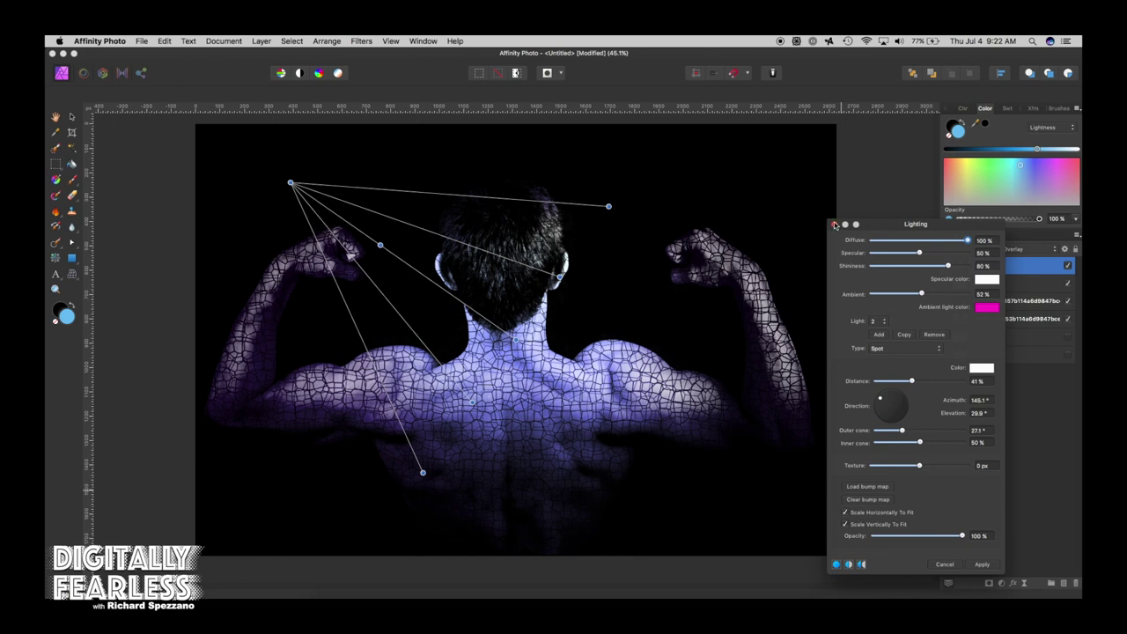
Step: Switch to Light 1 and make its specular colour blue
left_click(885, 323)
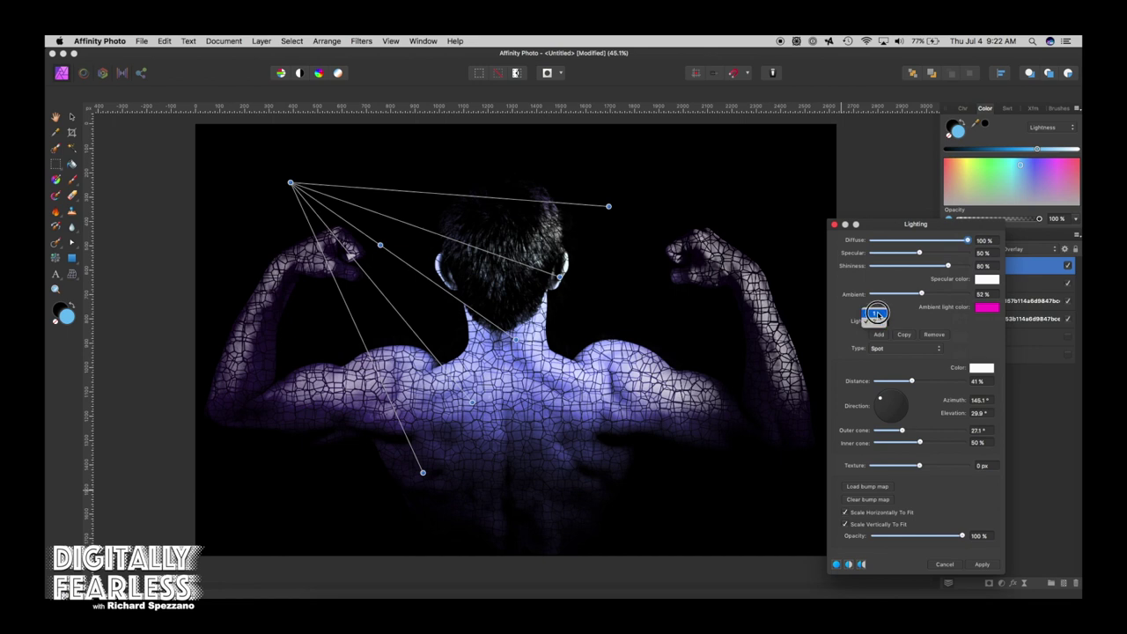
left_click(878, 317)
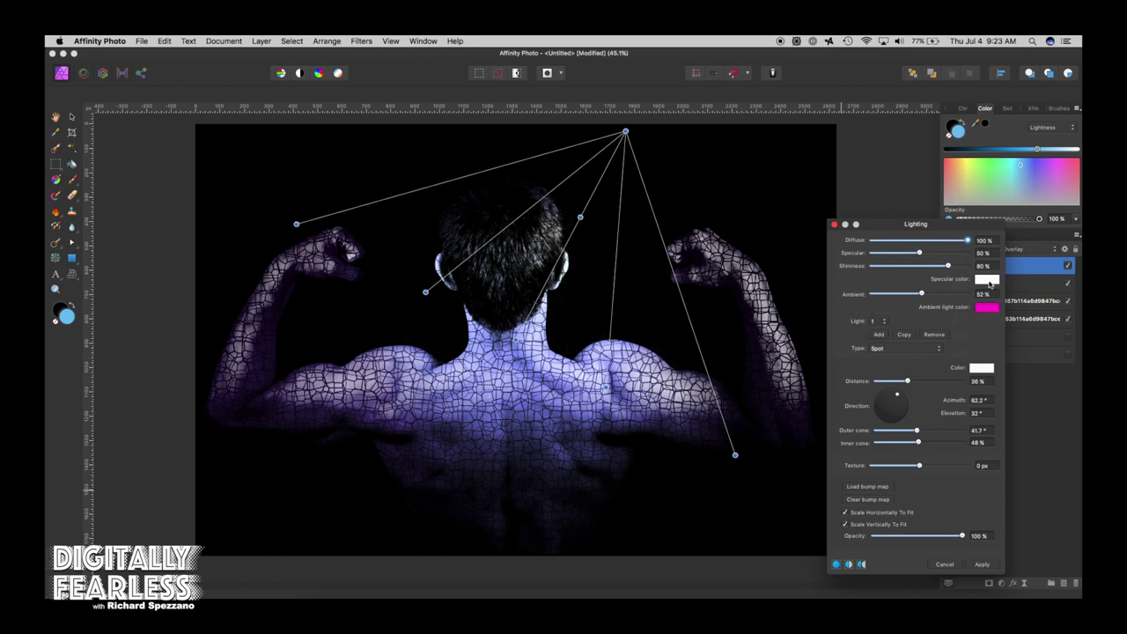
left_click(987, 279)
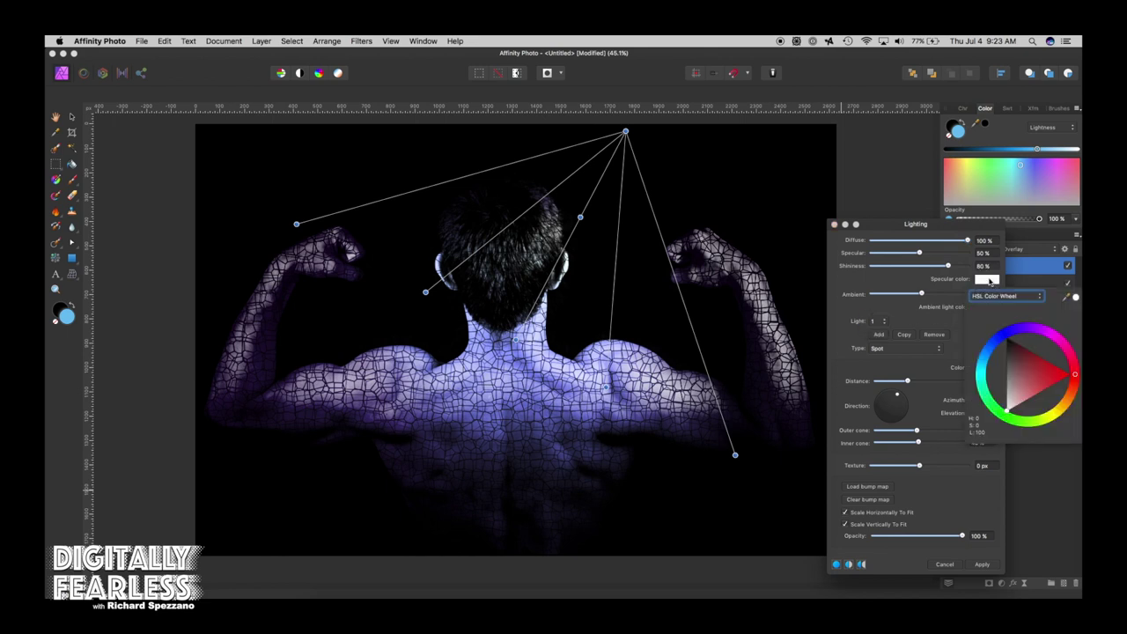
left_click(1003, 338)
left_click(994, 348)
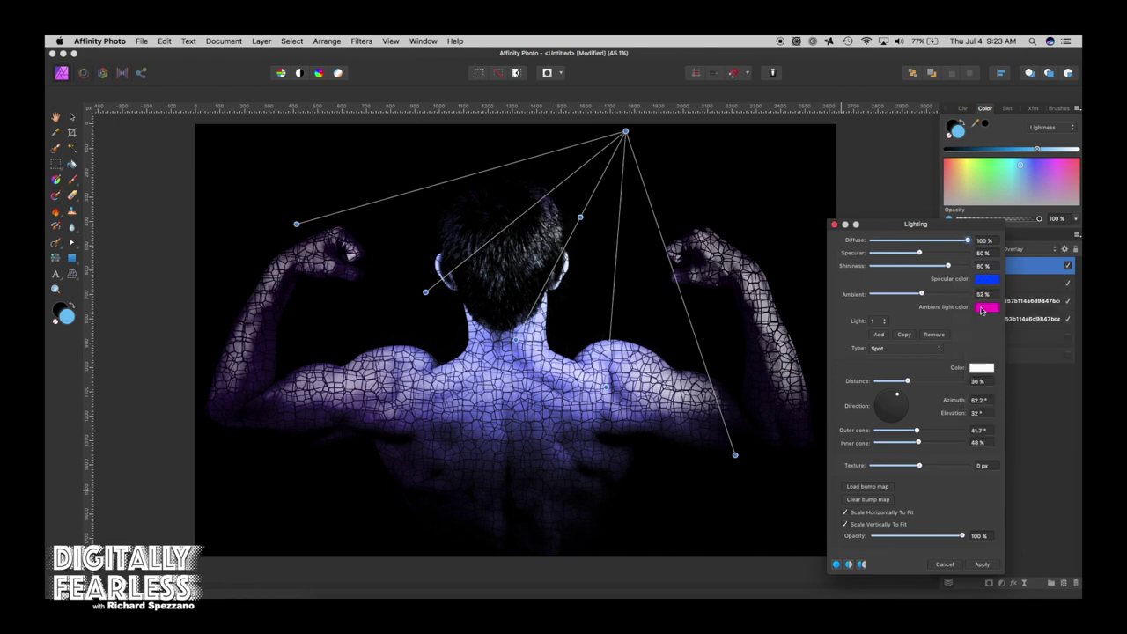
Step: Set the ambient light colour to purple-blue and close the Lighting dialog
left_click(982, 308)
left_click(994, 371)
left_click_drag(994, 371, 1009, 361)
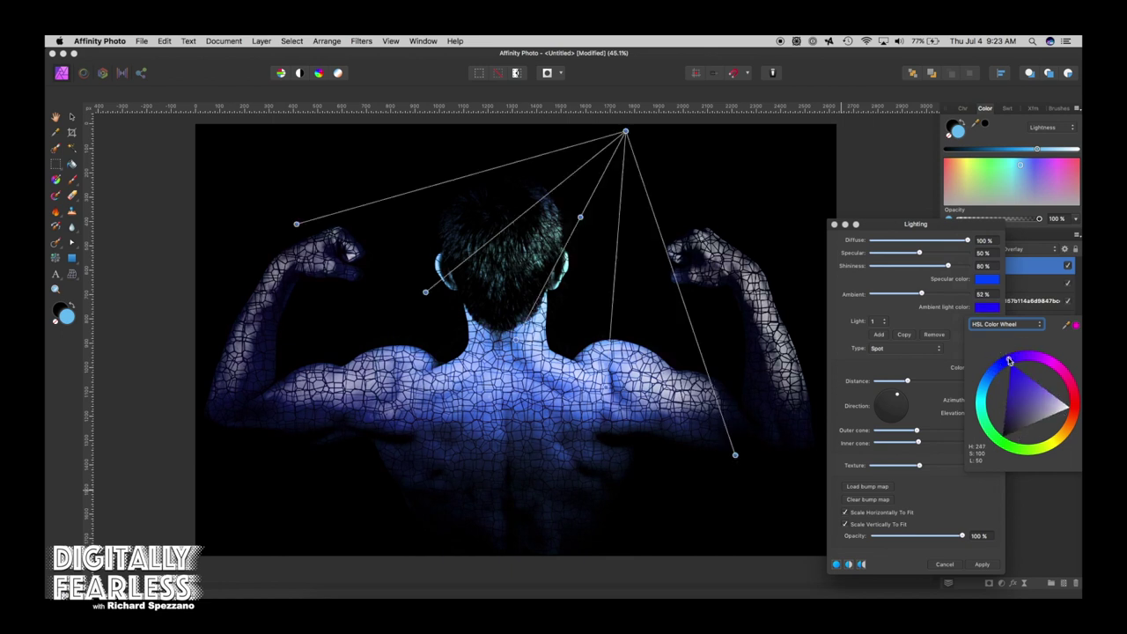
left_click(834, 225)
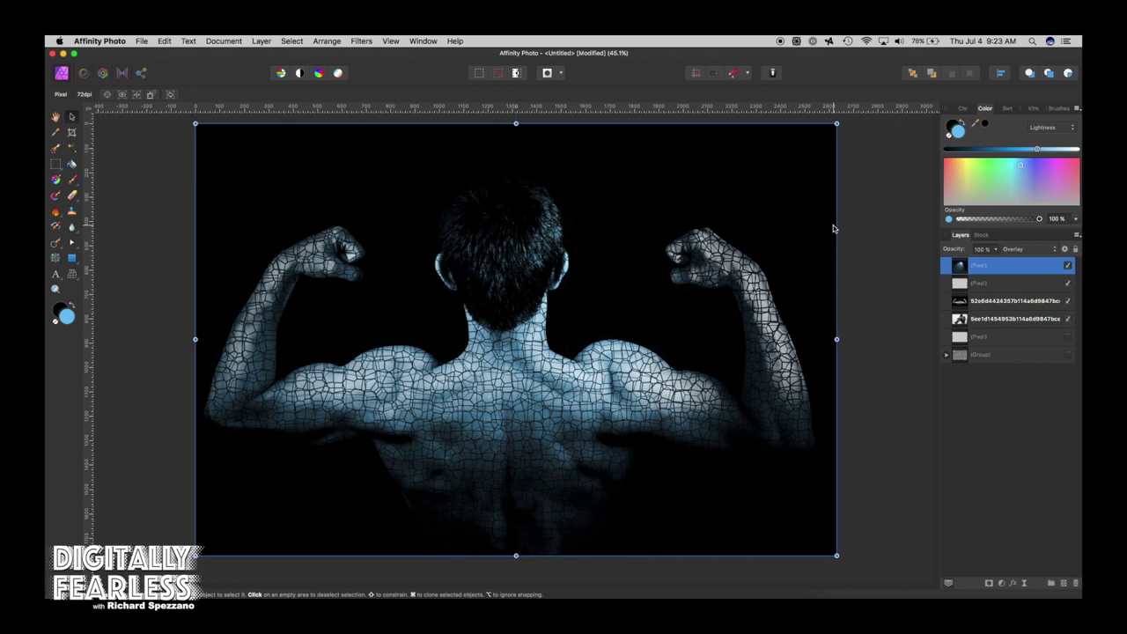
left_click(1068, 266)
left_click(1068, 266)
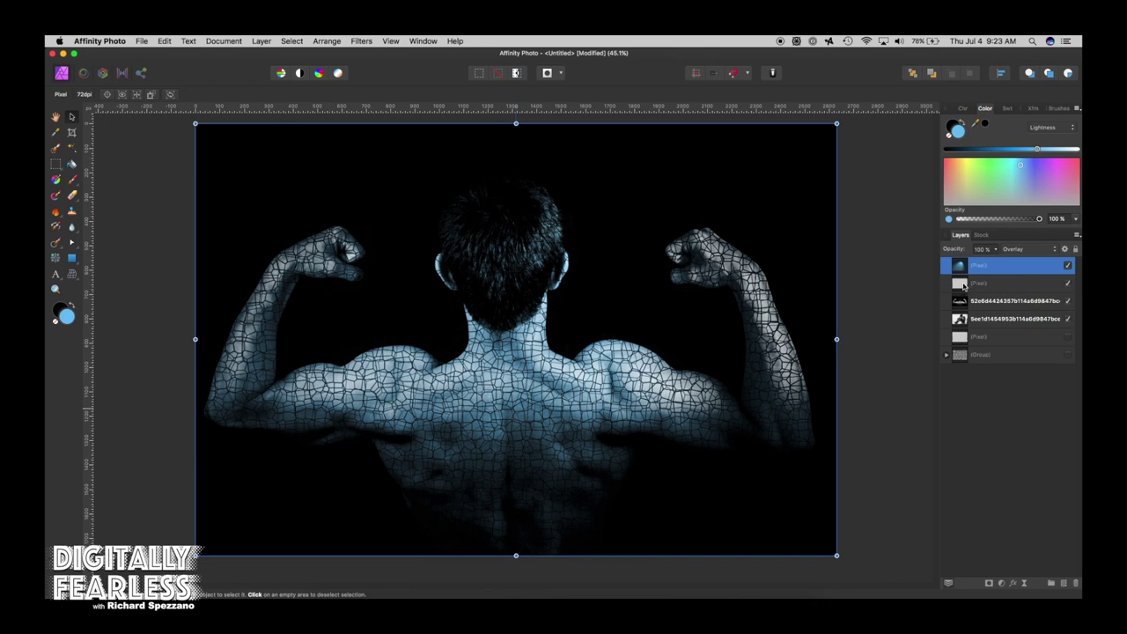
left_click(963, 285)
left_click(966, 266)
left_click(149, 161)
left_click(499, 257)
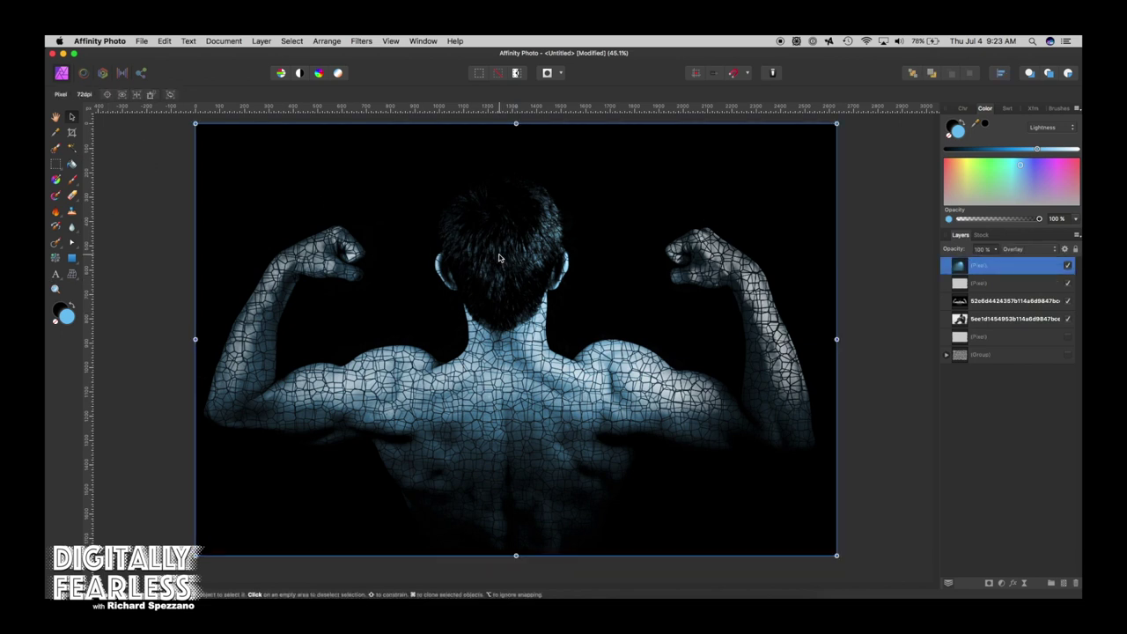
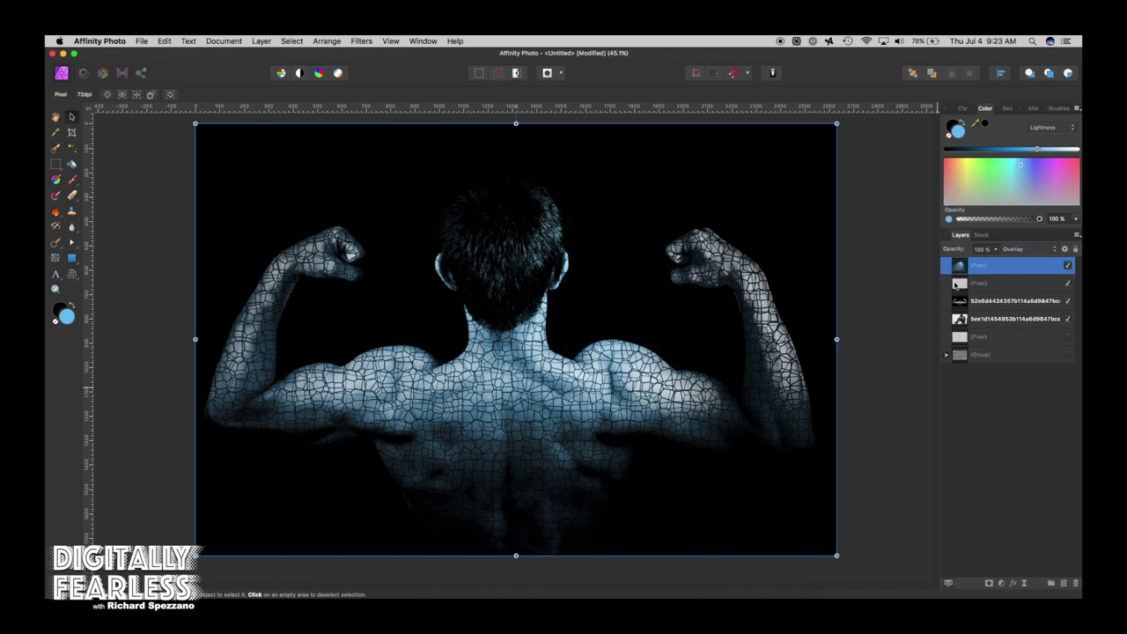
Step: Replace the Stock panel search with 'mus' to show old map and compass photos
left_click(981, 236)
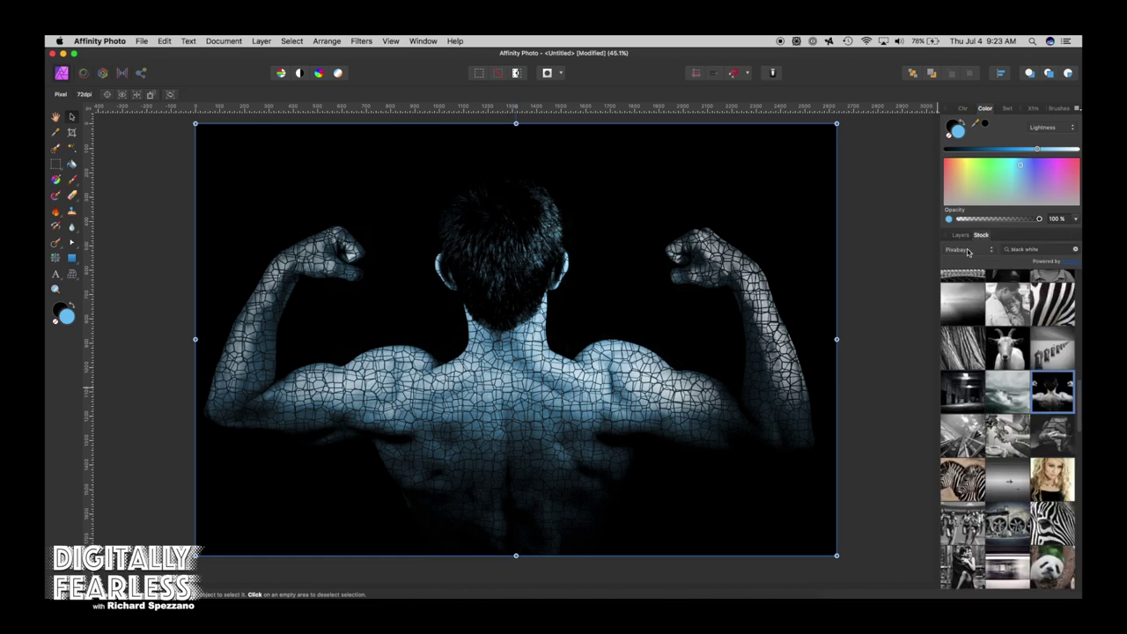
triple_click(1051, 249)
type("mus")
key("Return")
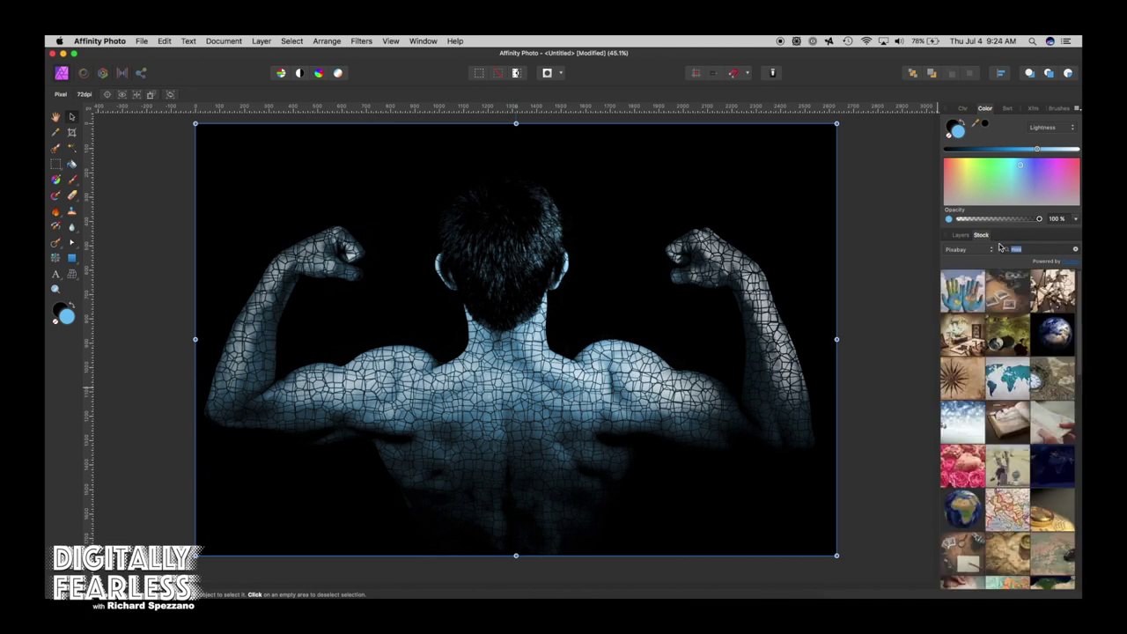
scroll(967, 392, "down", 2)
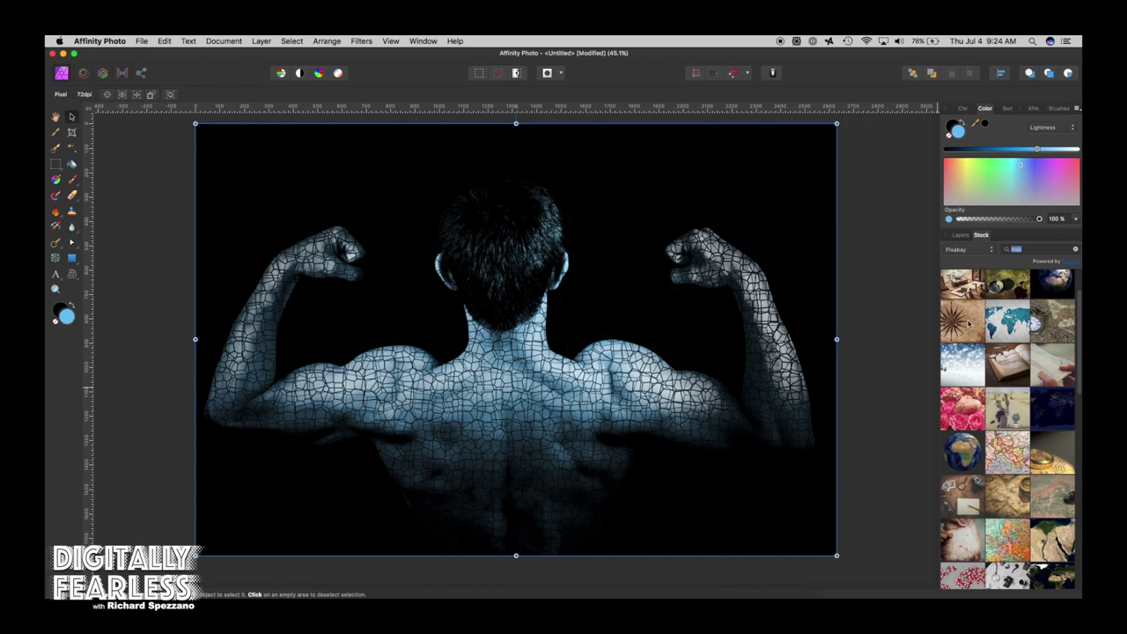
Step: Place the compass map photo on the canvas and move it below the crack texture layers
left_click_drag(974, 320, 516, 345)
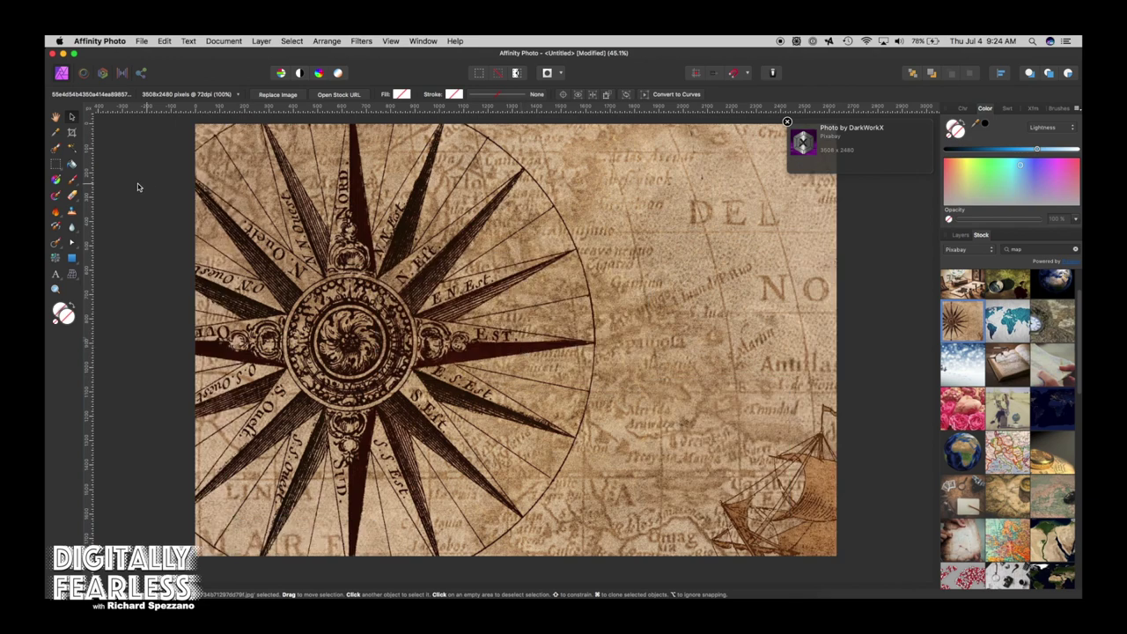
left_click_drag(448, 189, 476, 229)
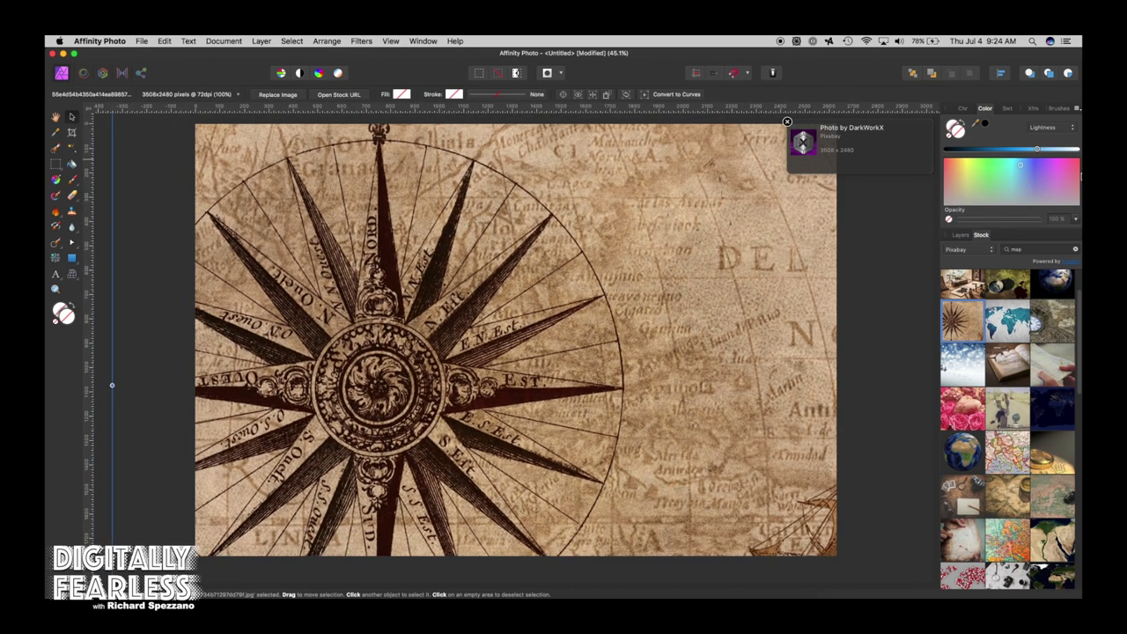
left_click(960, 235)
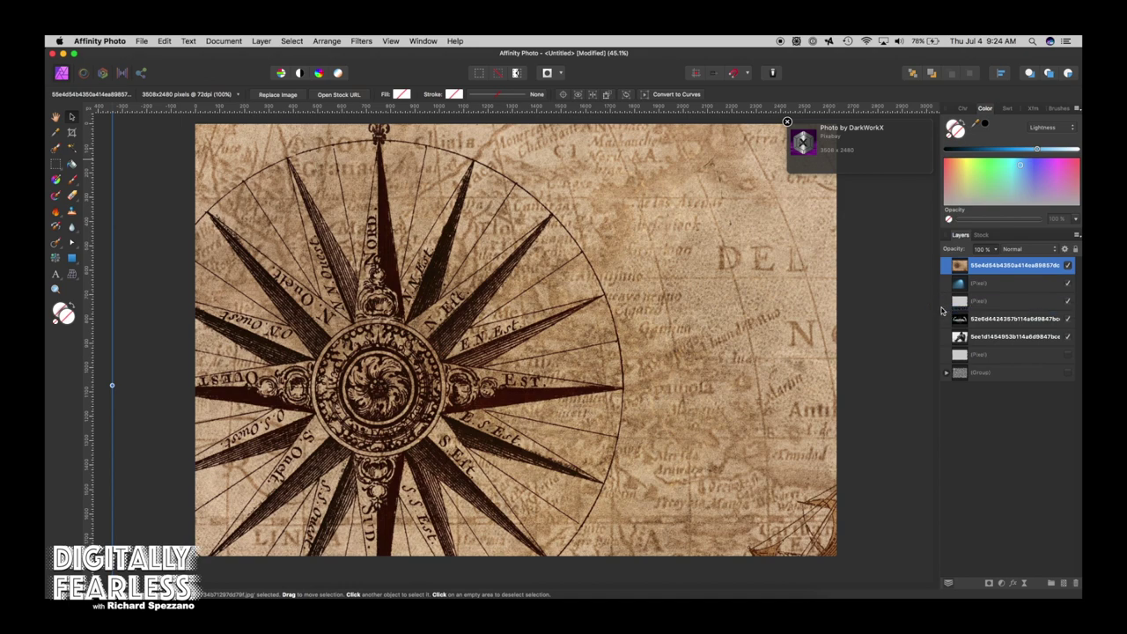
left_click_drag(943, 310, 944, 310)
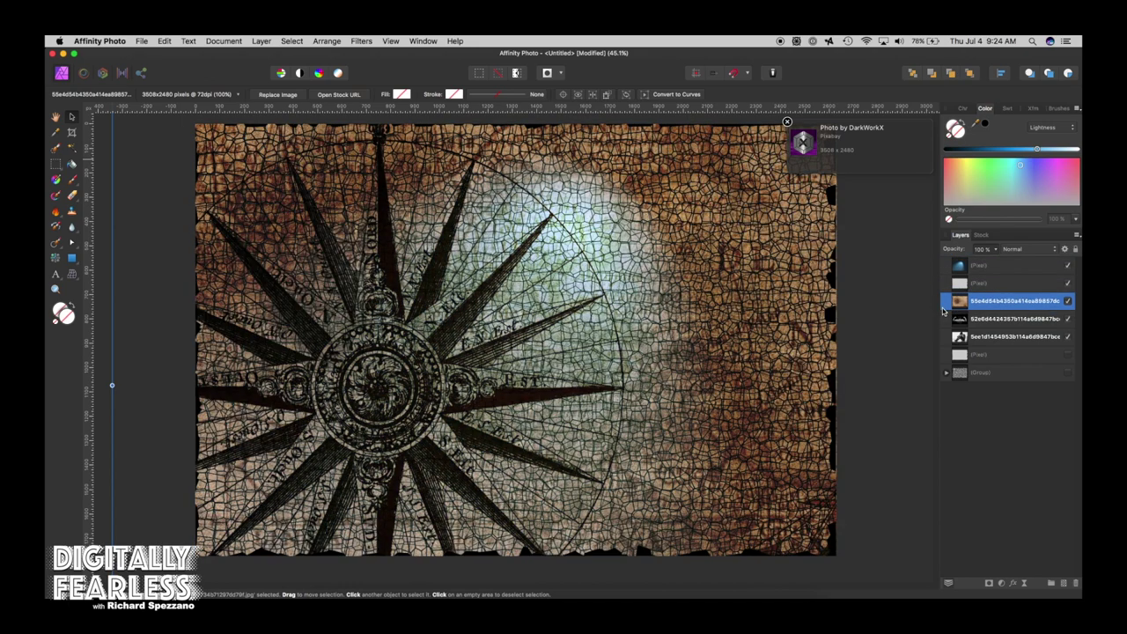
Step: Hide the blue glow layer after comparing it on and off
left_click(1068, 267)
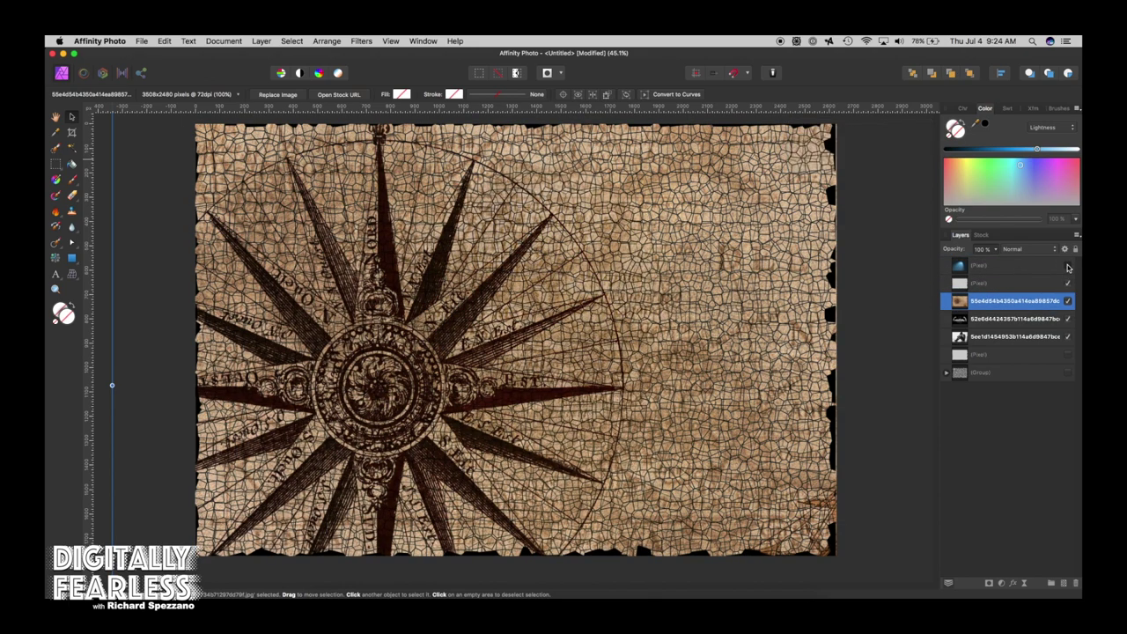
left_click(1068, 267)
left_click(1068, 267)
left_click(968, 279)
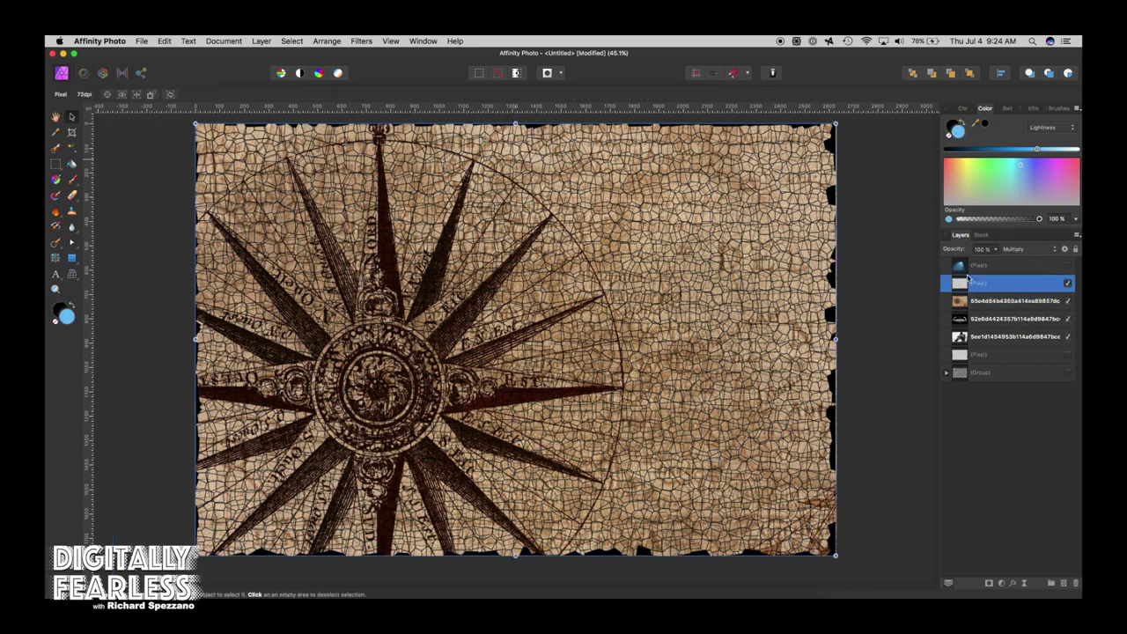
left_click(1018, 250)
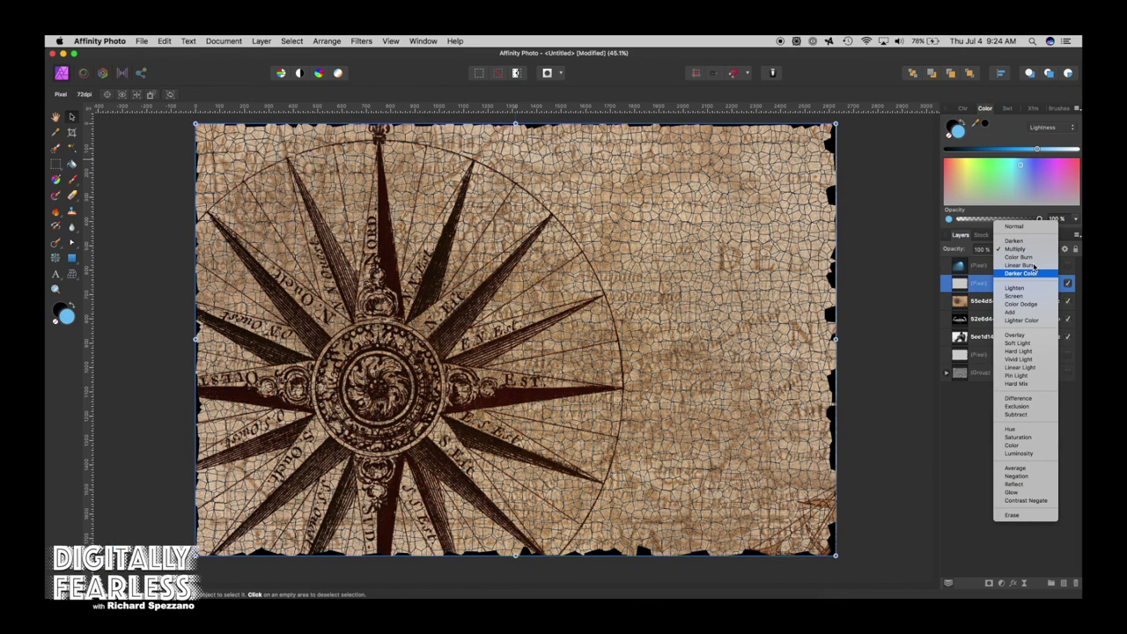
key("Down")
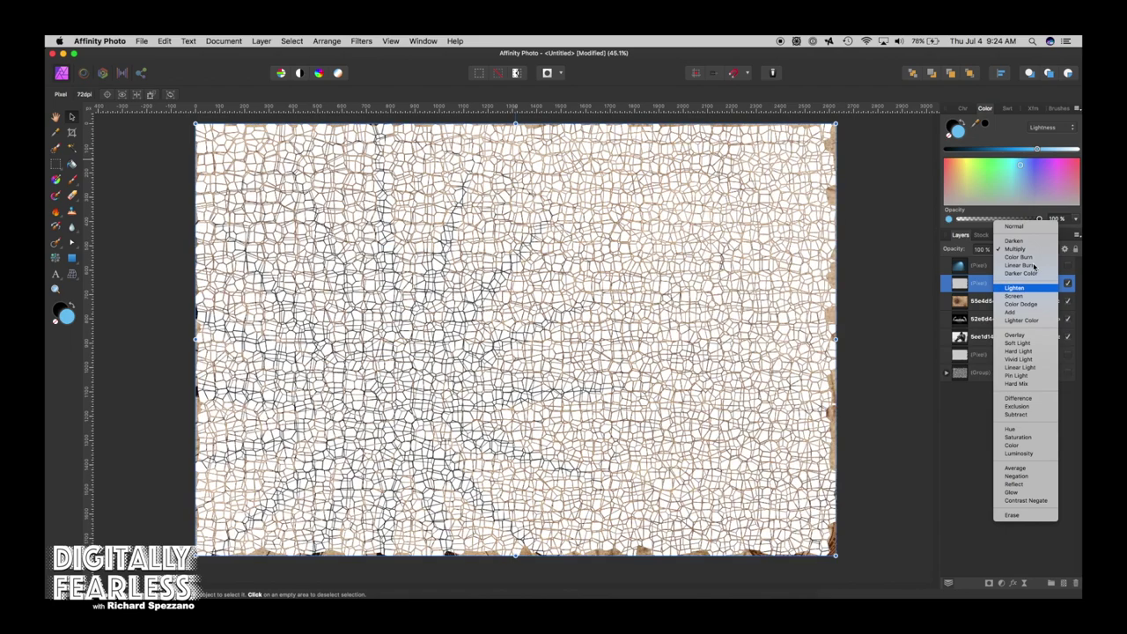
key("Down")
key("Down")
key("Down")
key("Down")
key("Down")
key("Down")
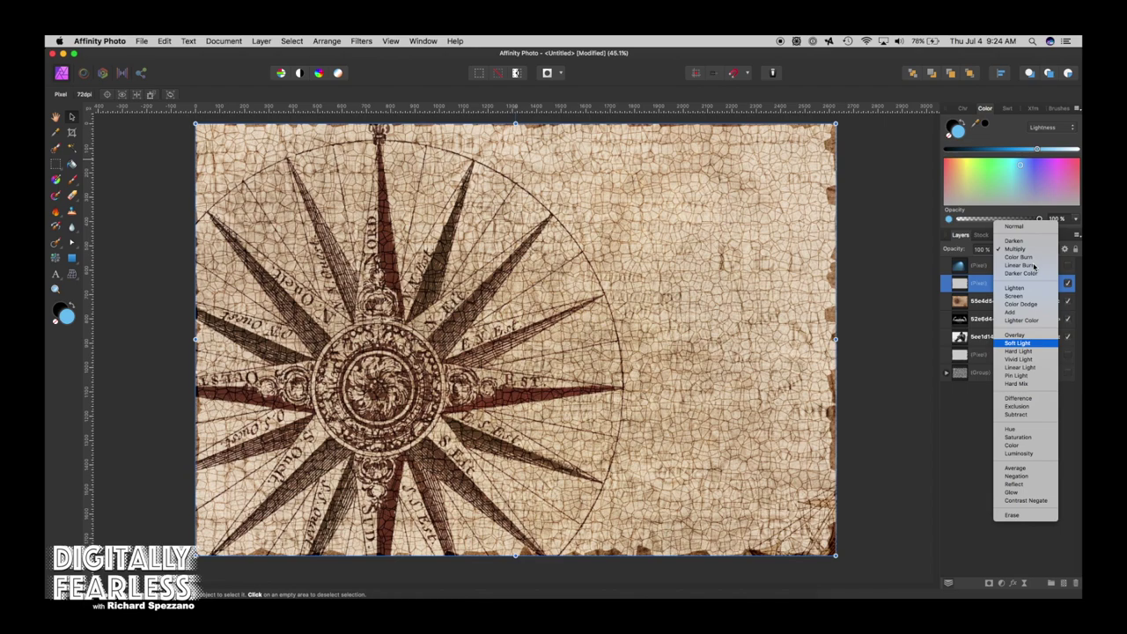
key("Down")
key("Down")
key("Down")
key("Down")
key("Down")
key("Down")
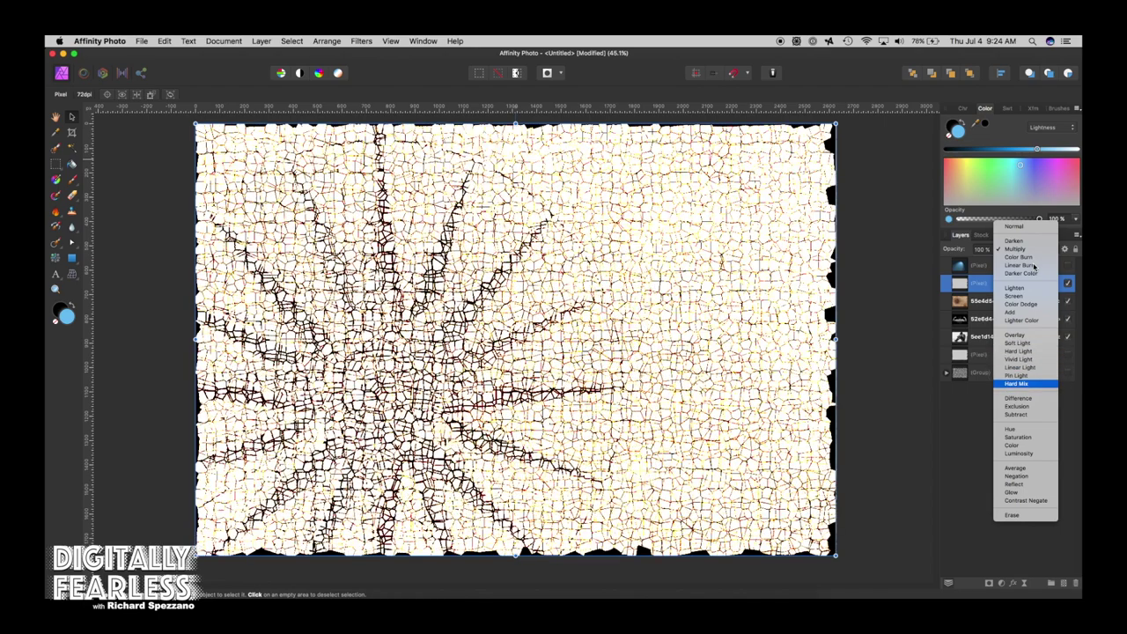
key("Down")
key("Down")
key("Down")
key("Down")
key("Down")
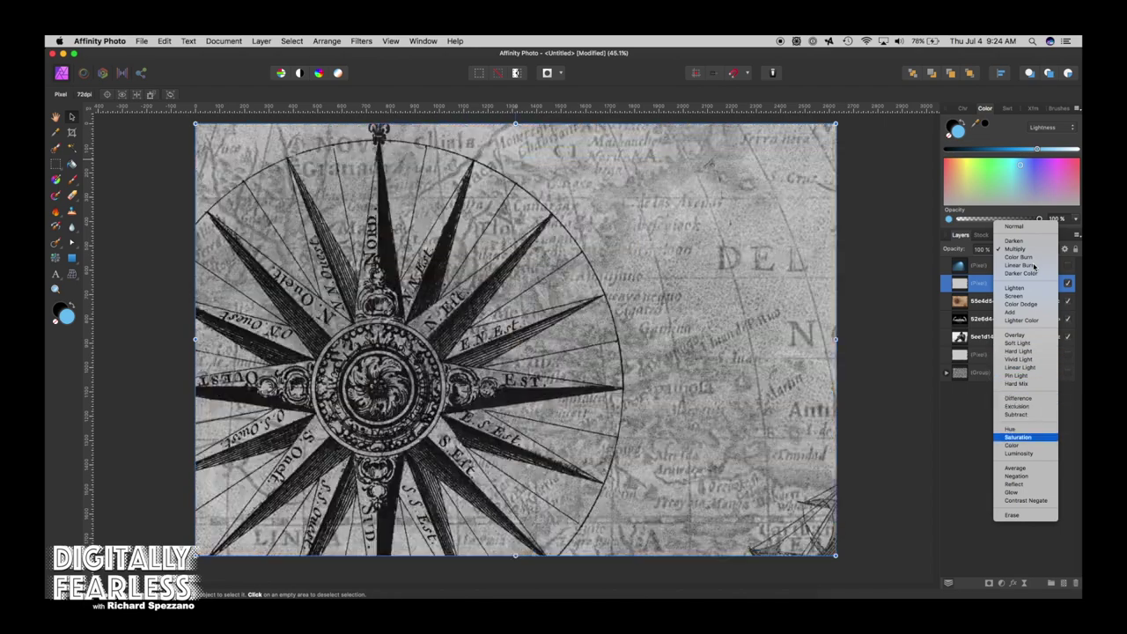
key("Down")
key("Down")
key("Down")
key("Down")
key("Down")
key("Down")
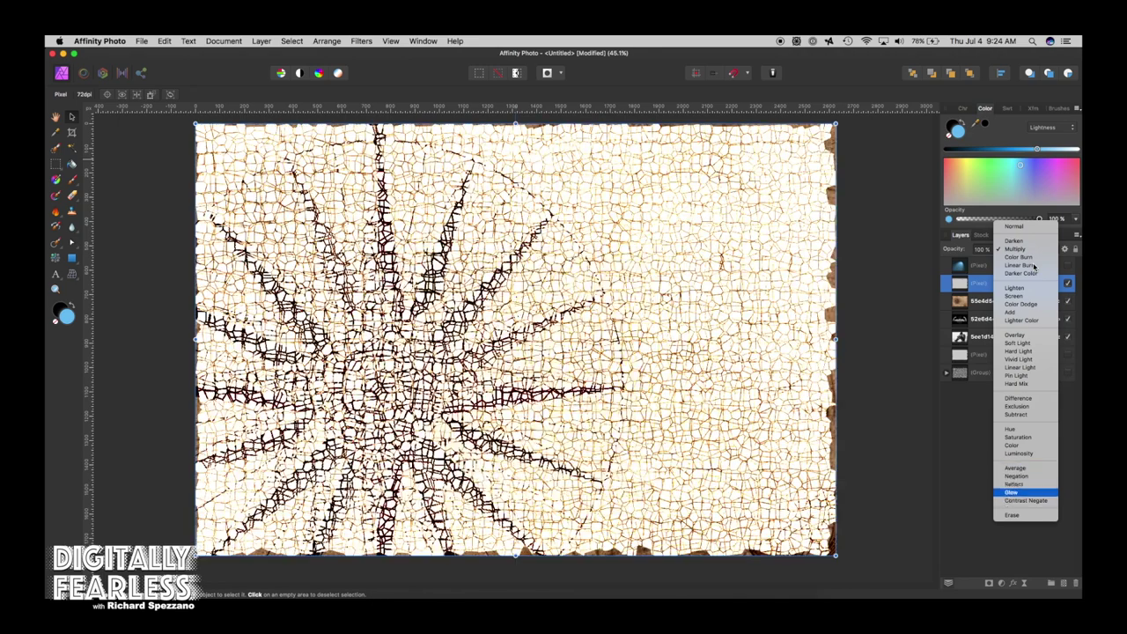
key("Down")
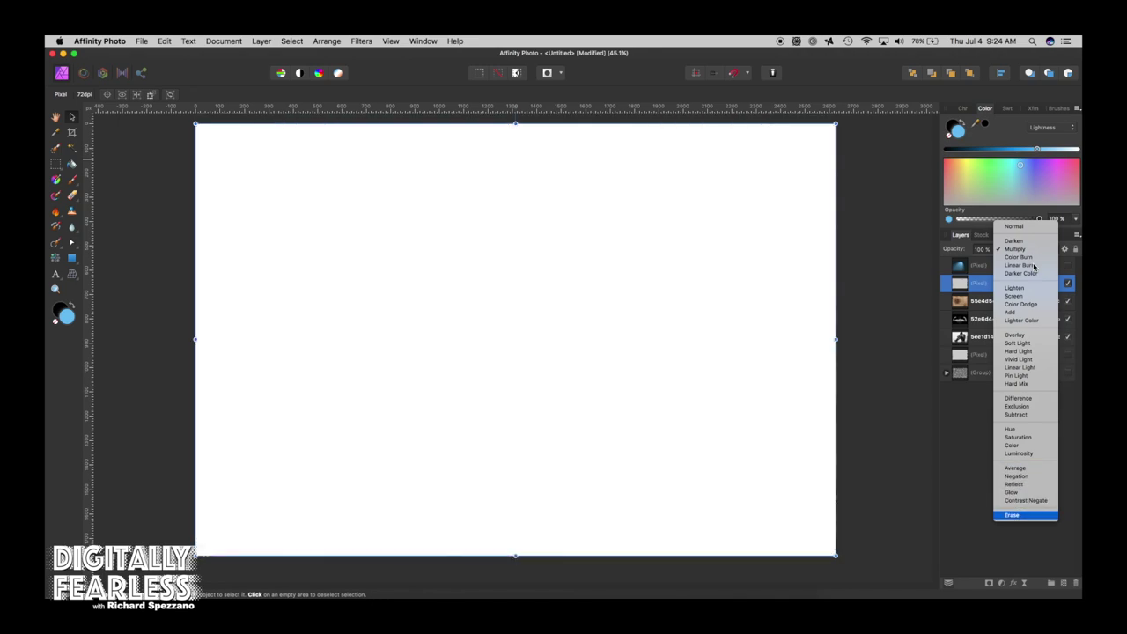
key("Up")
key("Down")
key("Up")
key("Up")
key("Up")
key("Up")
key("Up")
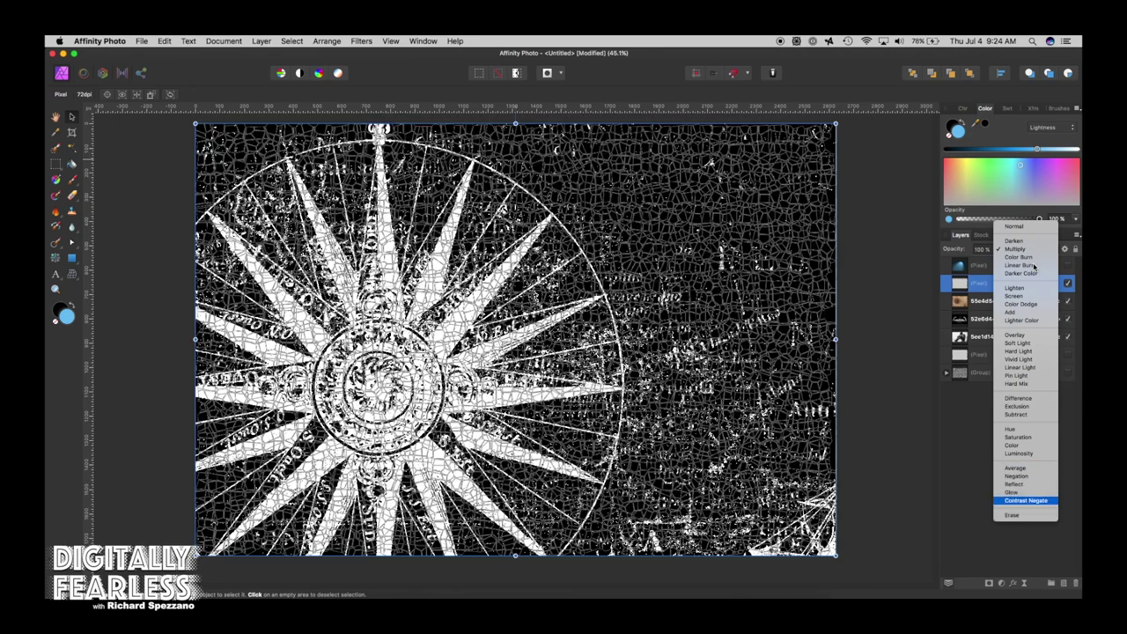
key("Up")
key("Up")
key("Up")
key("Up")
key("Up")
key("Up")
key("Up")
key("Up")
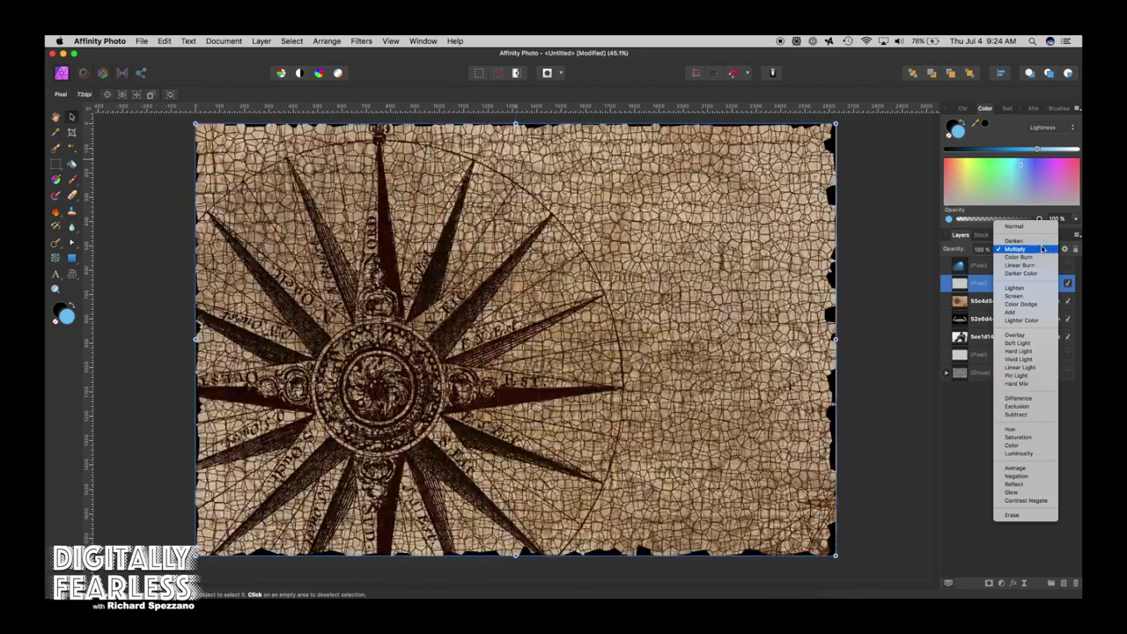
left_click(1043, 250)
key("super+d")
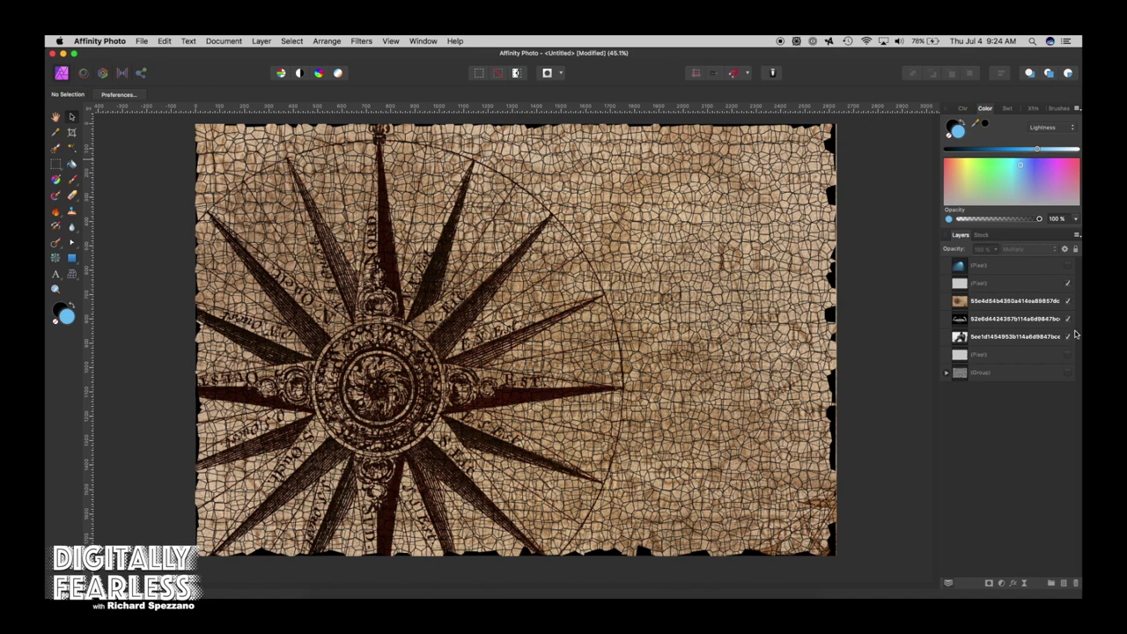
Step: Hide the compass, back and seated-man photos and draw a full-canvas rectangle above the bottom Pixel layer
left_click(1069, 302)
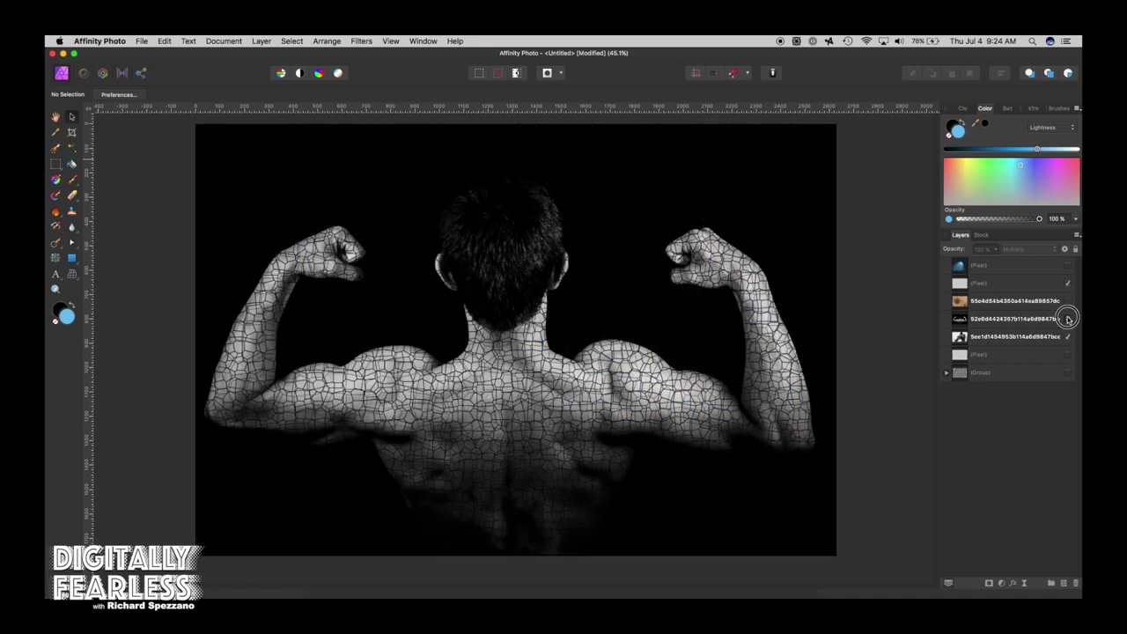
left_click(1068, 318)
left_click(1068, 337)
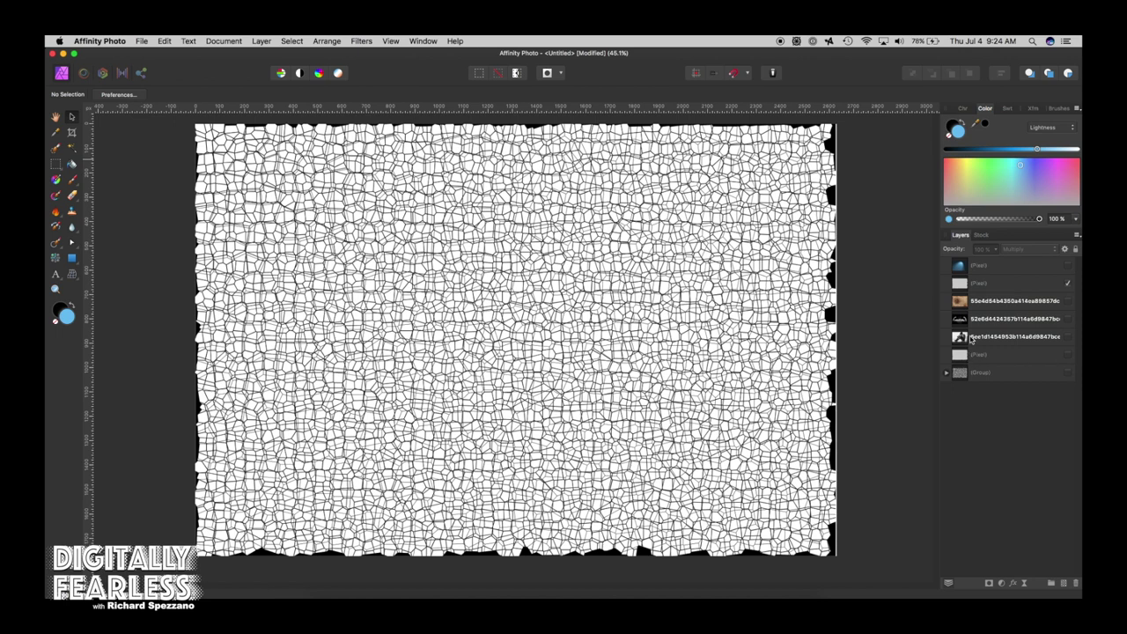
left_click(962, 352)
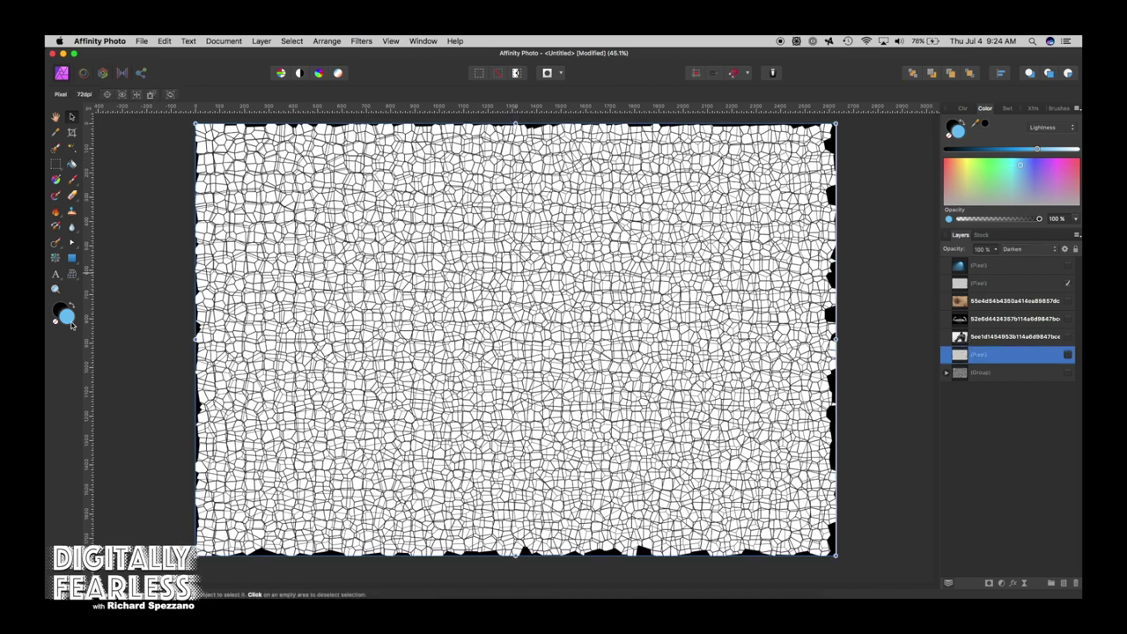
left_click(72, 258)
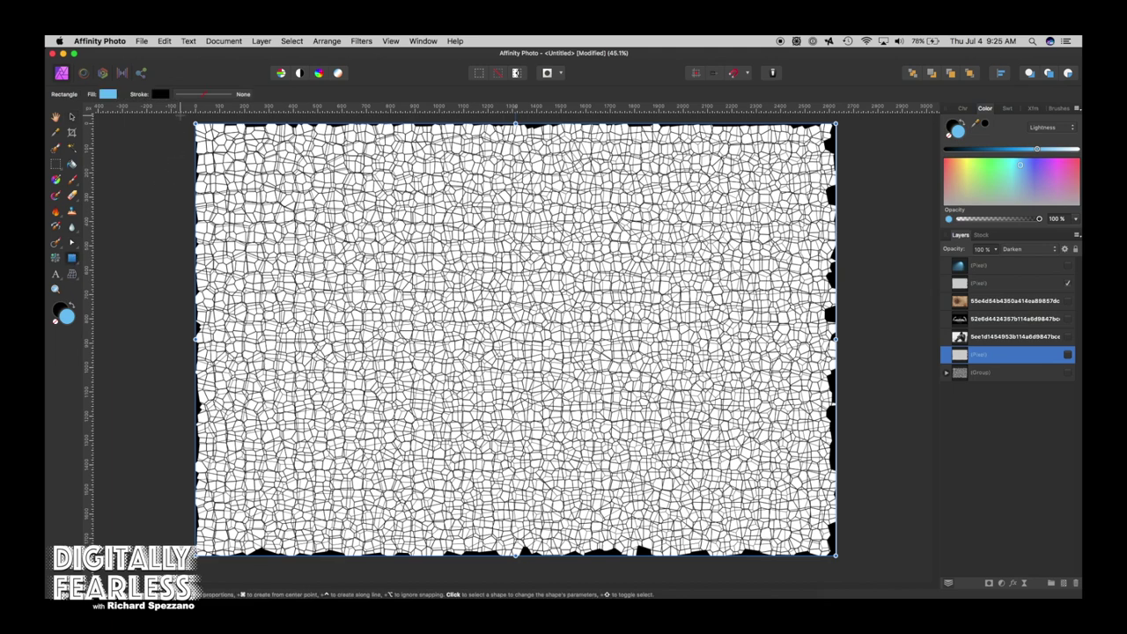
left_click_drag(183, 118, 862, 567)
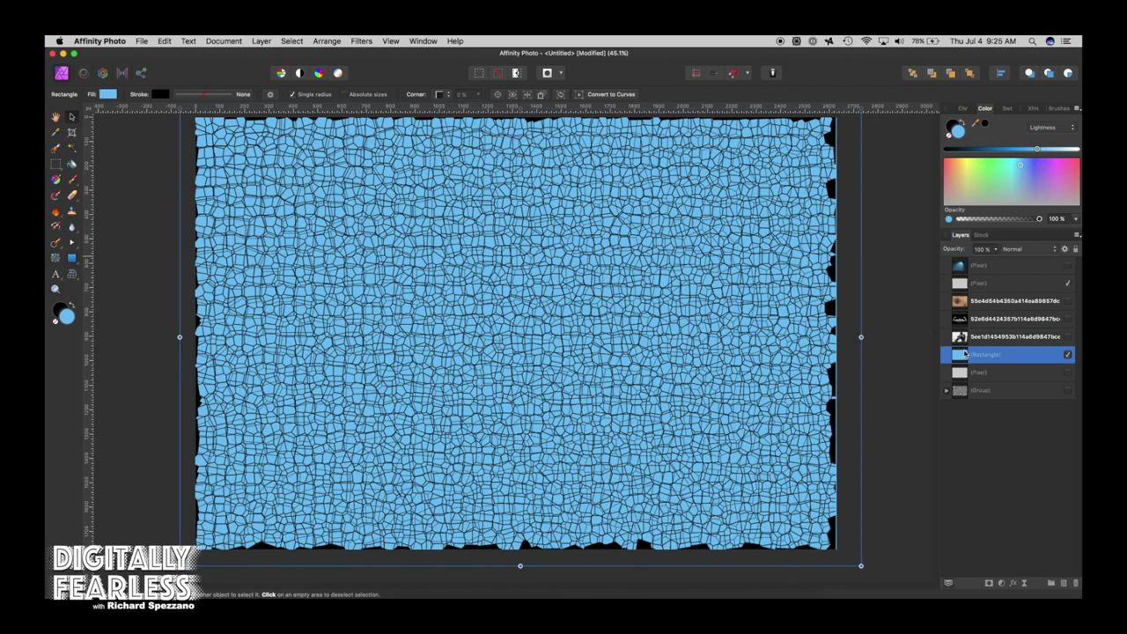
Step: Set the rectangle's fill to a bright turquoise on the colour wheel
key("super+0")
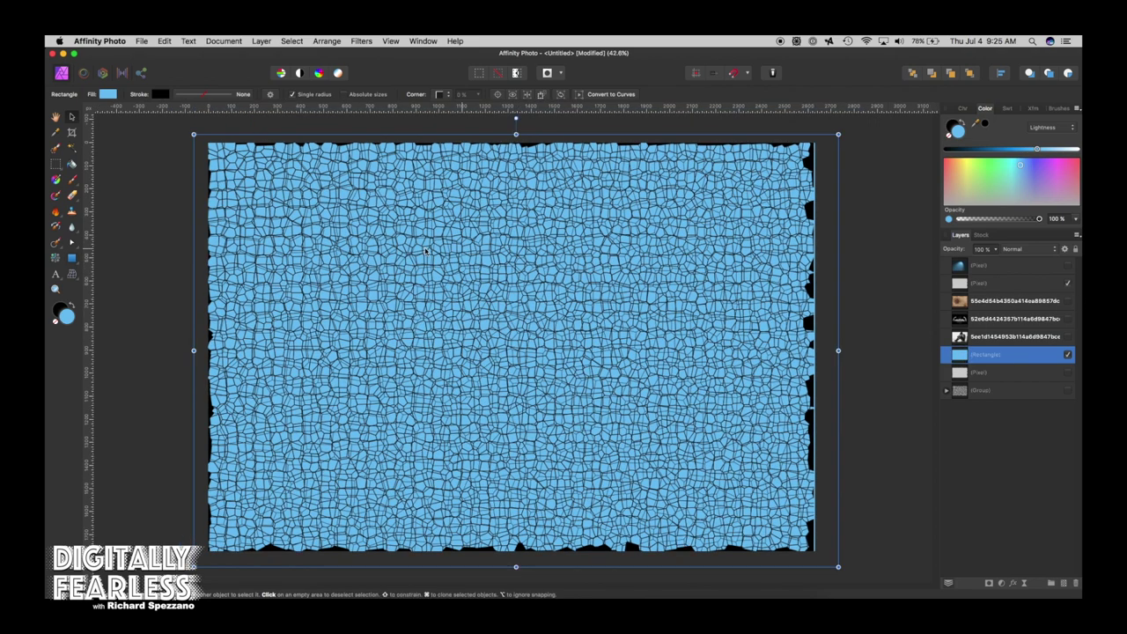
left_click(108, 93)
left_click(193, 139)
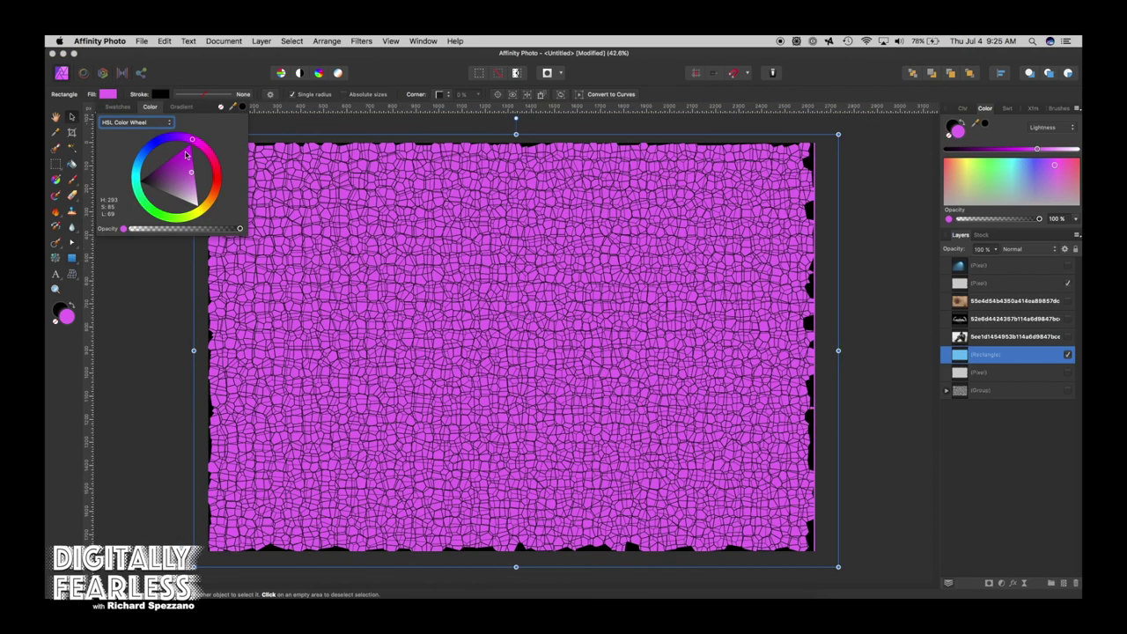
left_click_drag(167, 185, 168, 161)
left_click(165, 188)
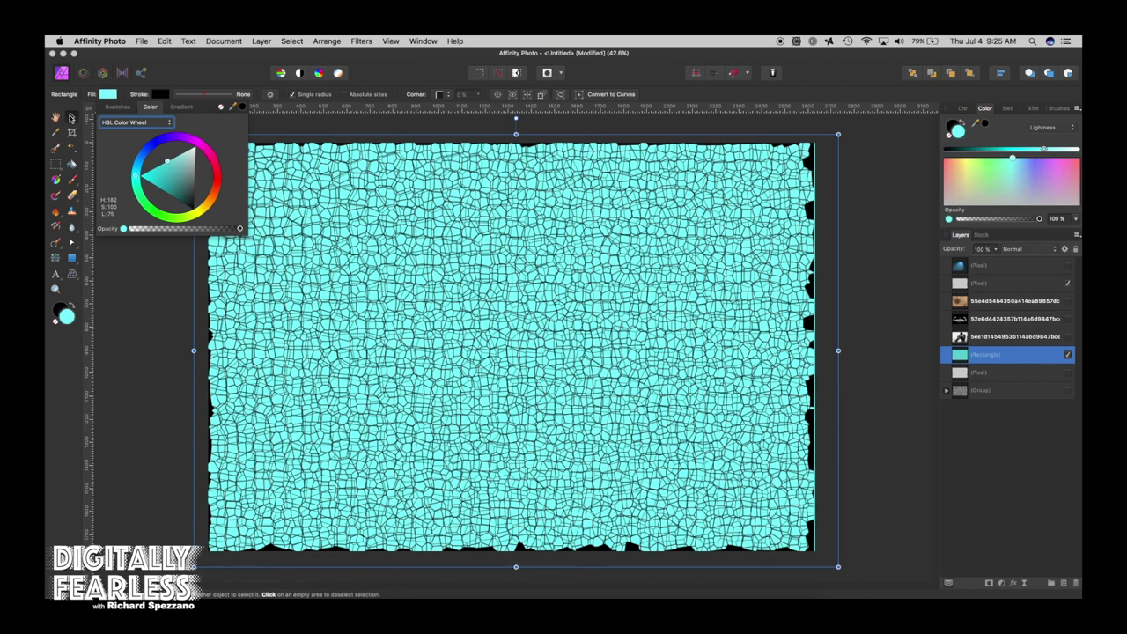
left_click(55, 115)
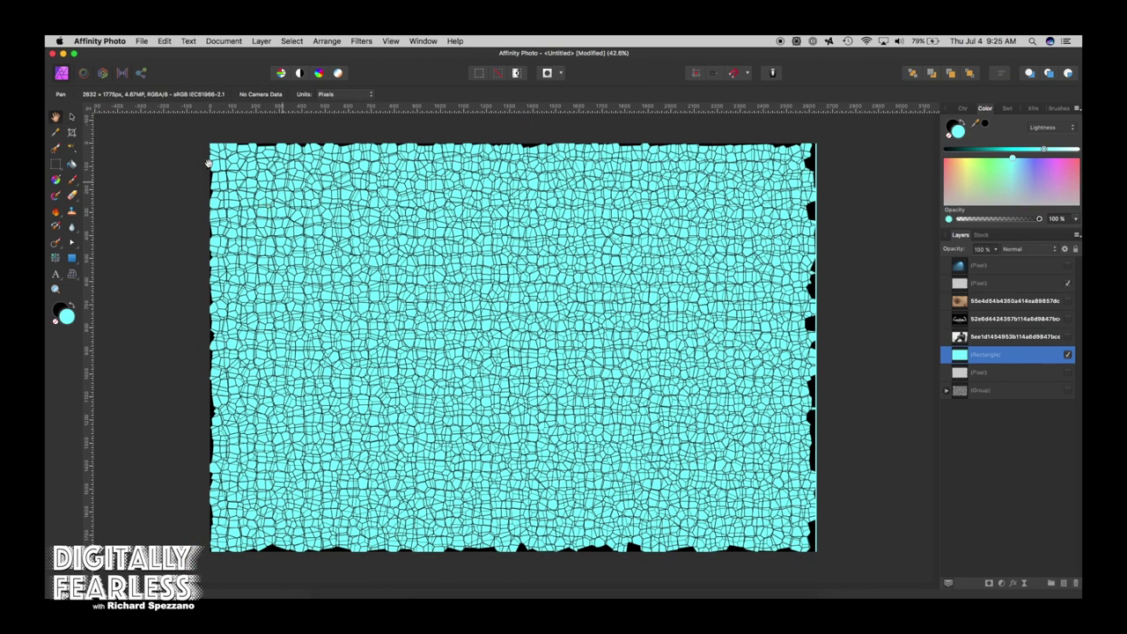
Step: Select the Multiply Pixel layer and switch to the Artistic Text Tool
left_click(71, 118)
left_click(343, 243)
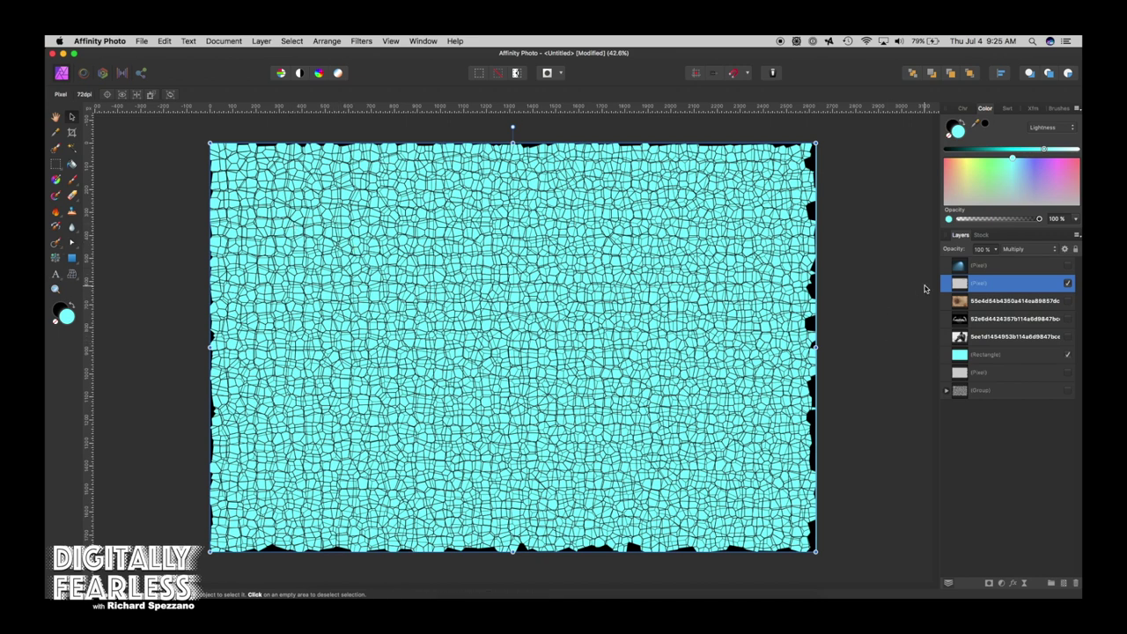
left_click(56, 274)
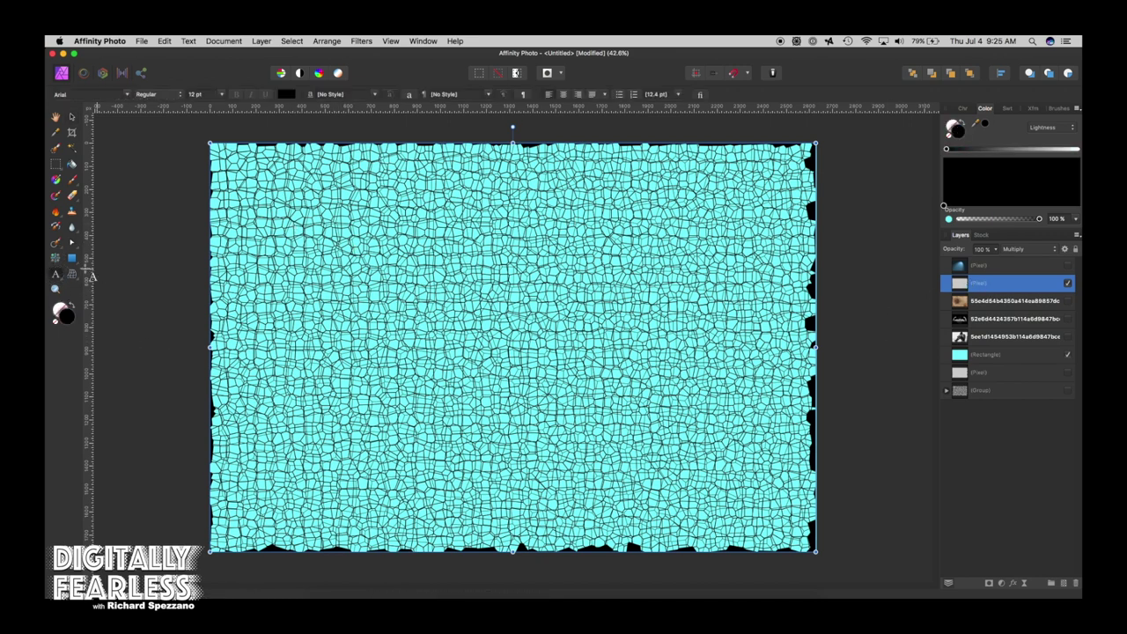
Step: Scroll through the font list toward Stencil Std
left_click(127, 95)
scroll(200, 333, "down", 5)
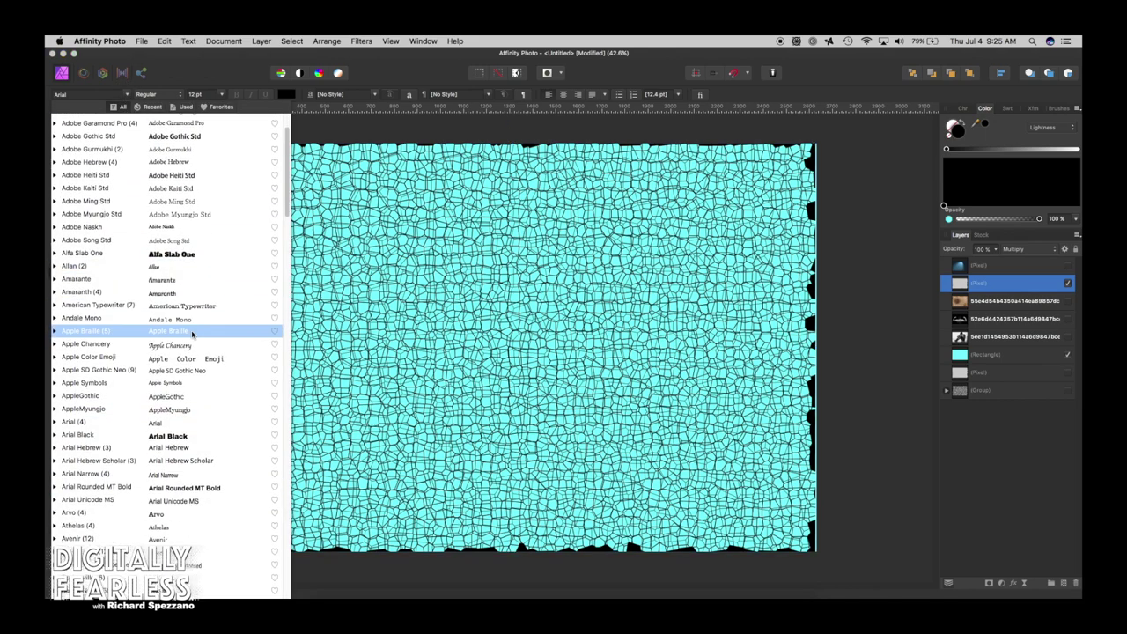
scroll(203, 348, "down", 12)
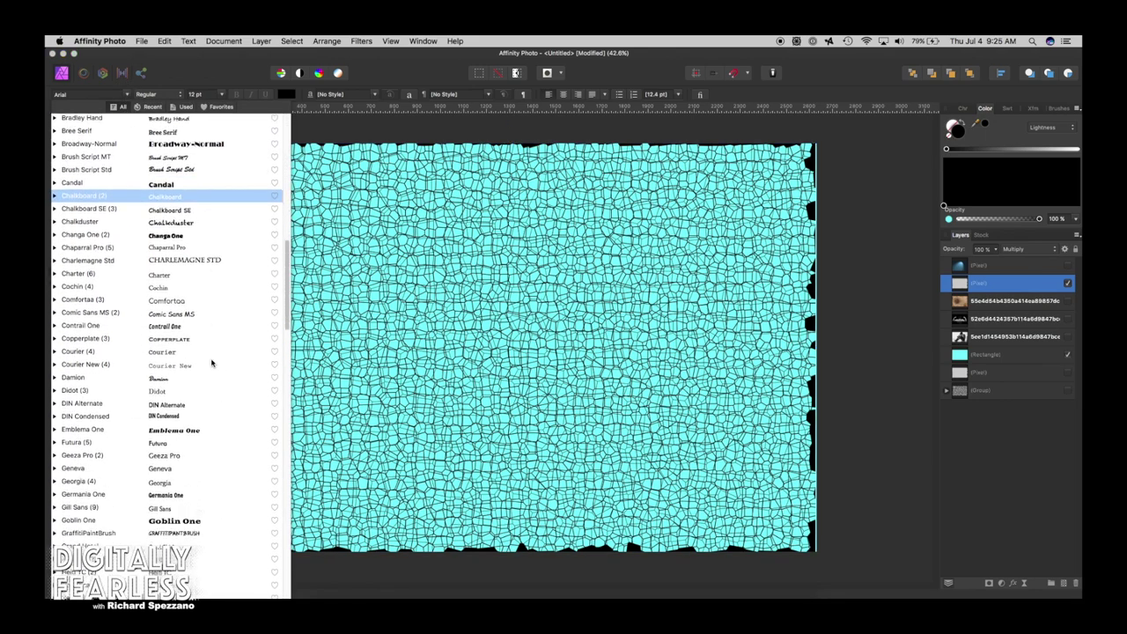
scroll(211, 362, "down", 6)
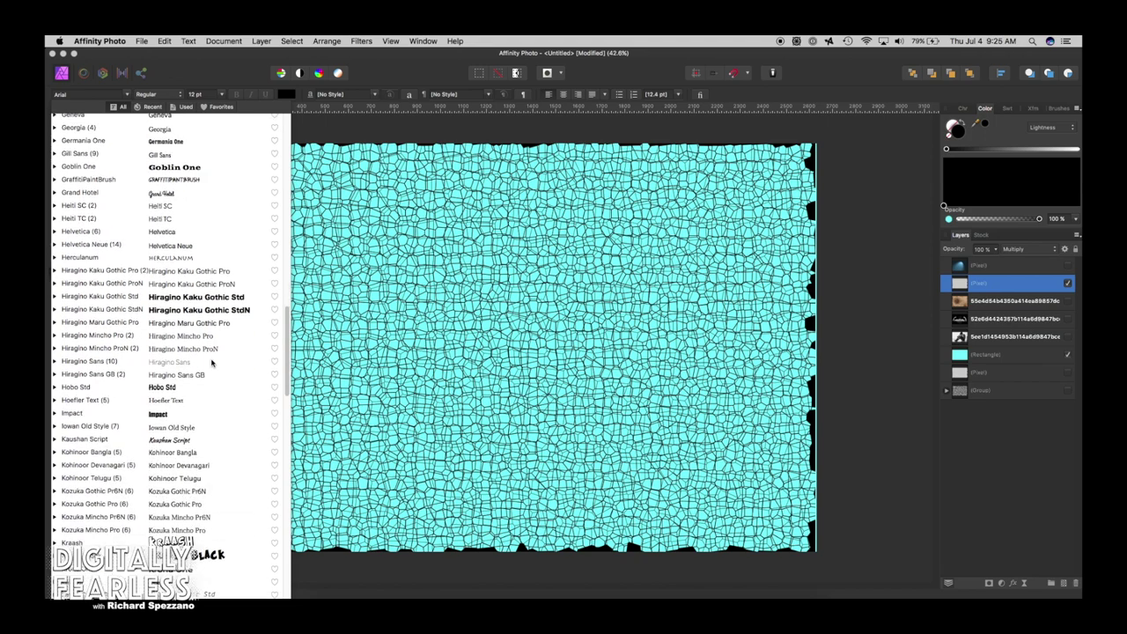
scroll(214, 363, "down", 10)
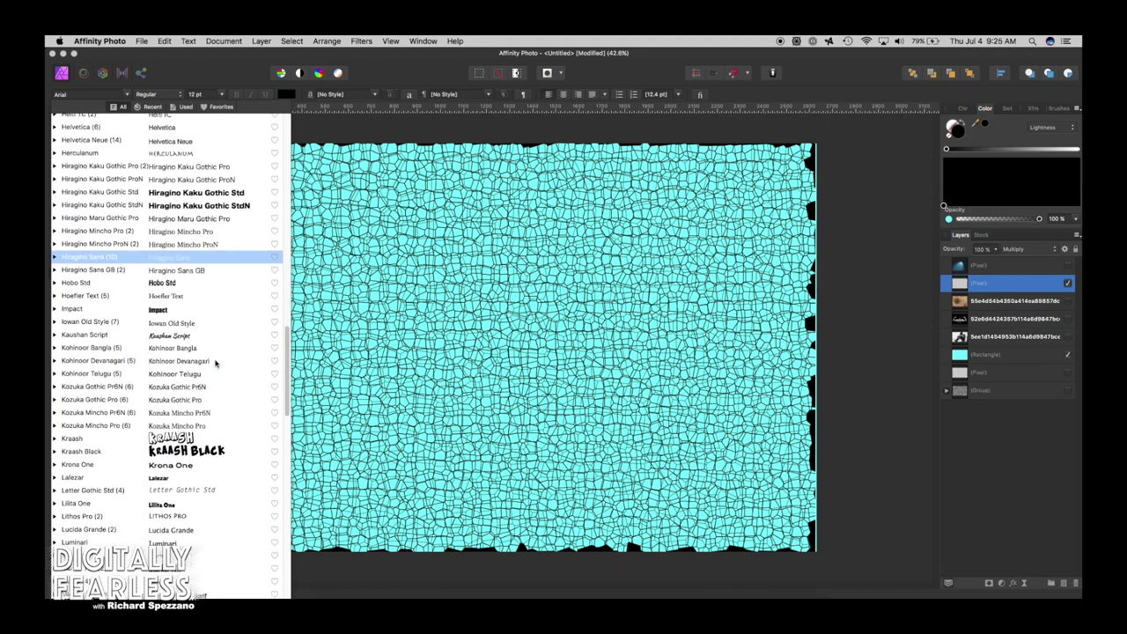
scroll(215, 362, "down", 12)
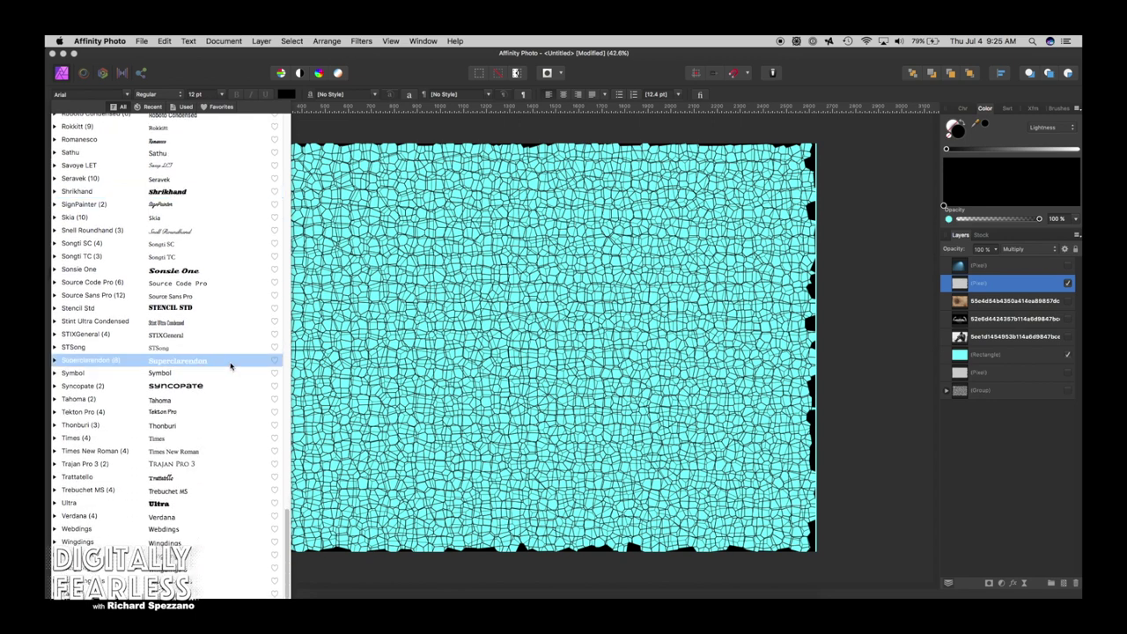
Step: Choose Stencil Std and type 'DIGITALLY FEARLESS' as artistic text on the texture
left_click(211, 307)
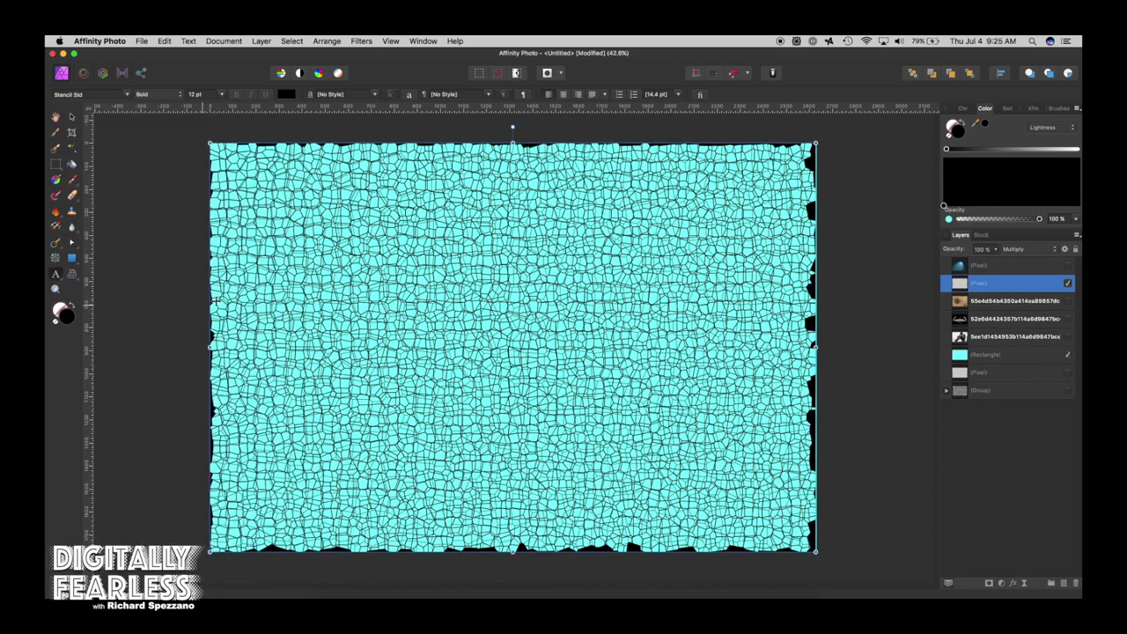
mouse_move(270, 250)
left_mouse_down()
mouse_move(314, 321)
mouse_move(308, 310)
left_mouse_up()
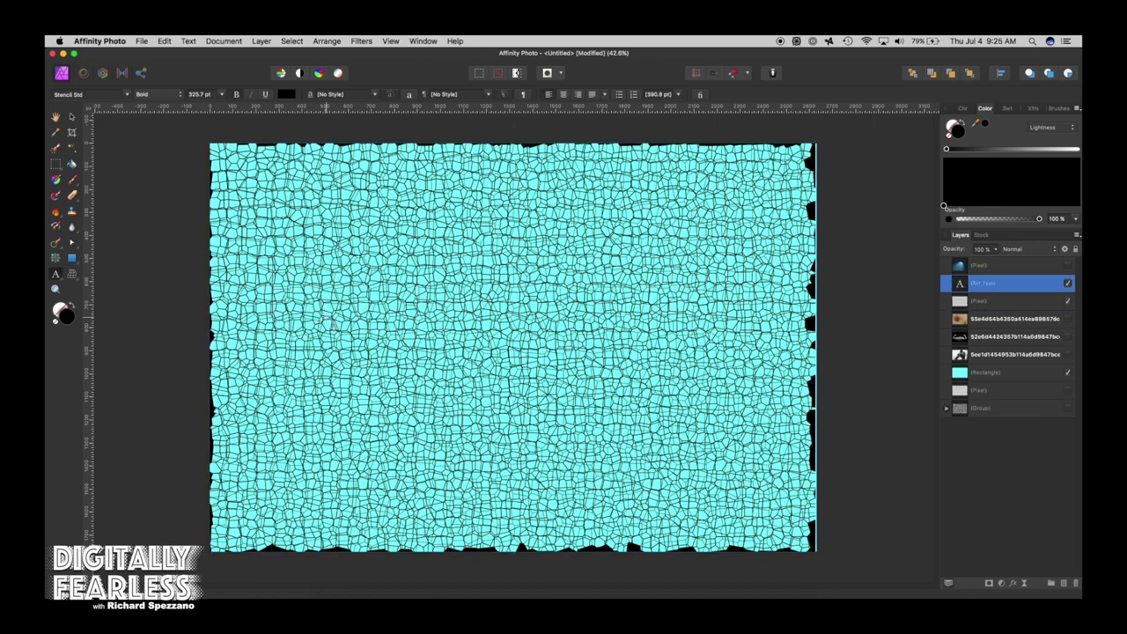
type("DIGITALLY ")
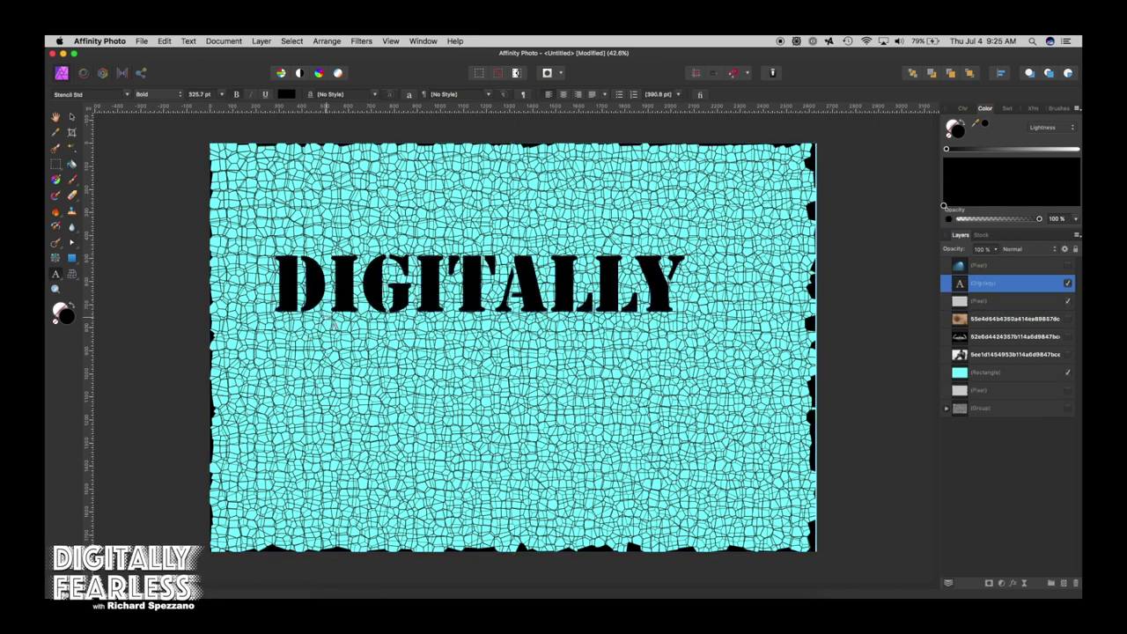
type("FEARLESS")
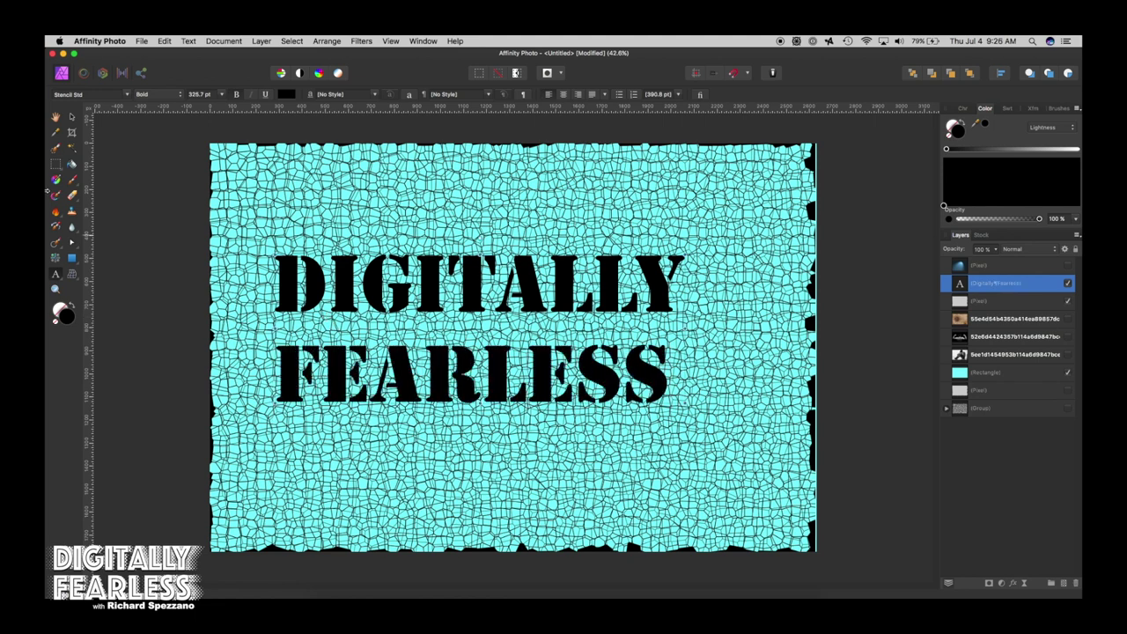
Step: Centre-align the two text lines and move the text to the canvas middle
left_click(71, 119)
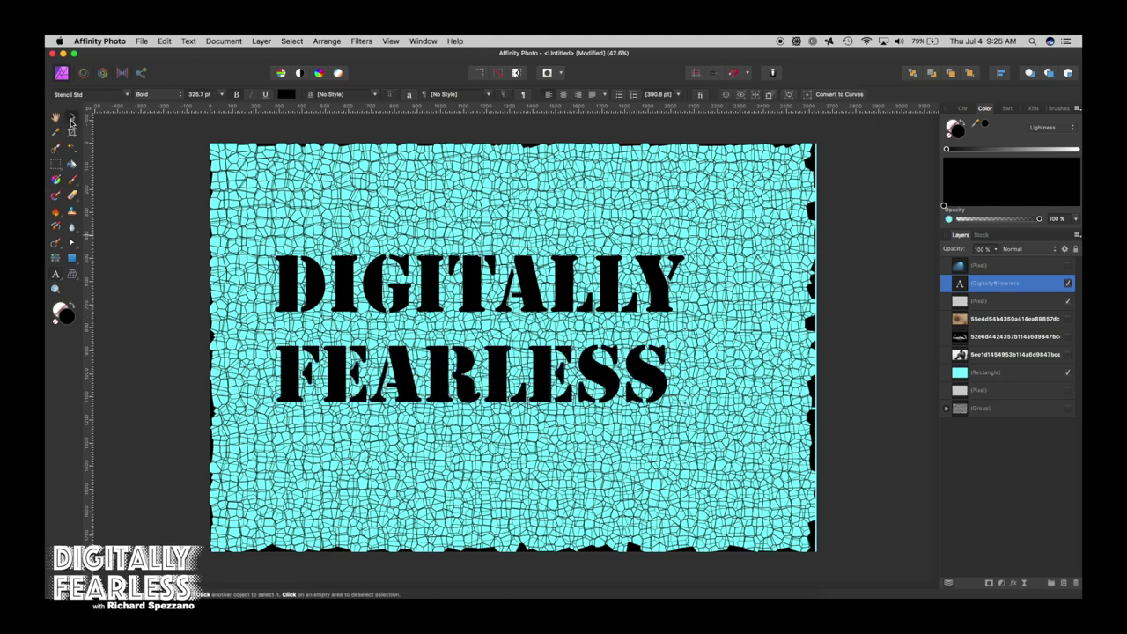
left_click(564, 94)
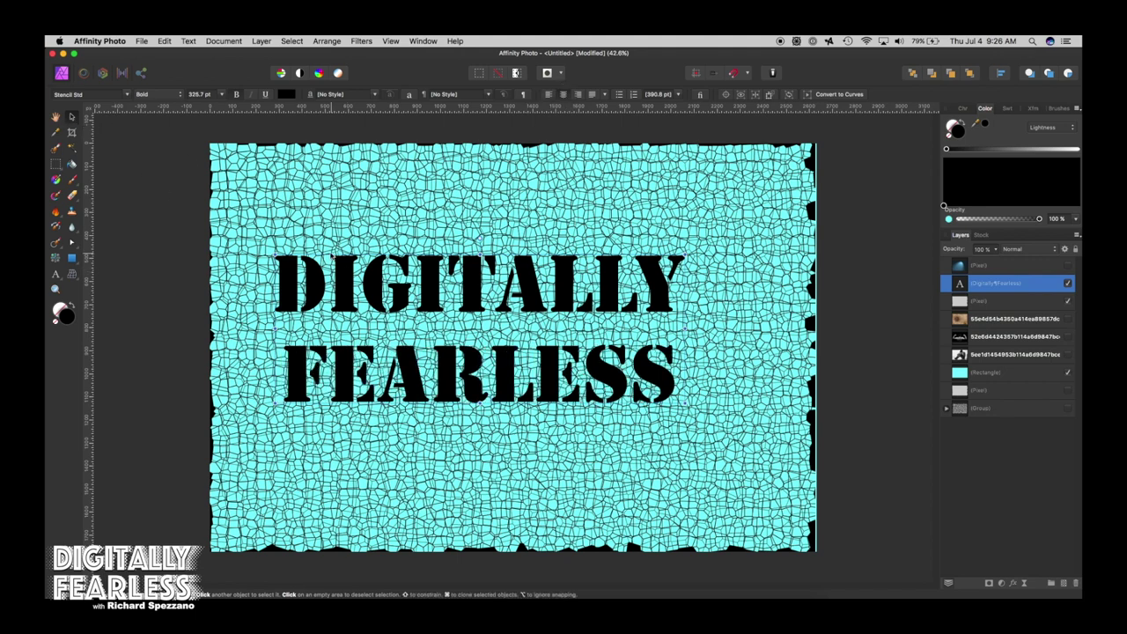
left_click_drag(370, 282, 405, 288)
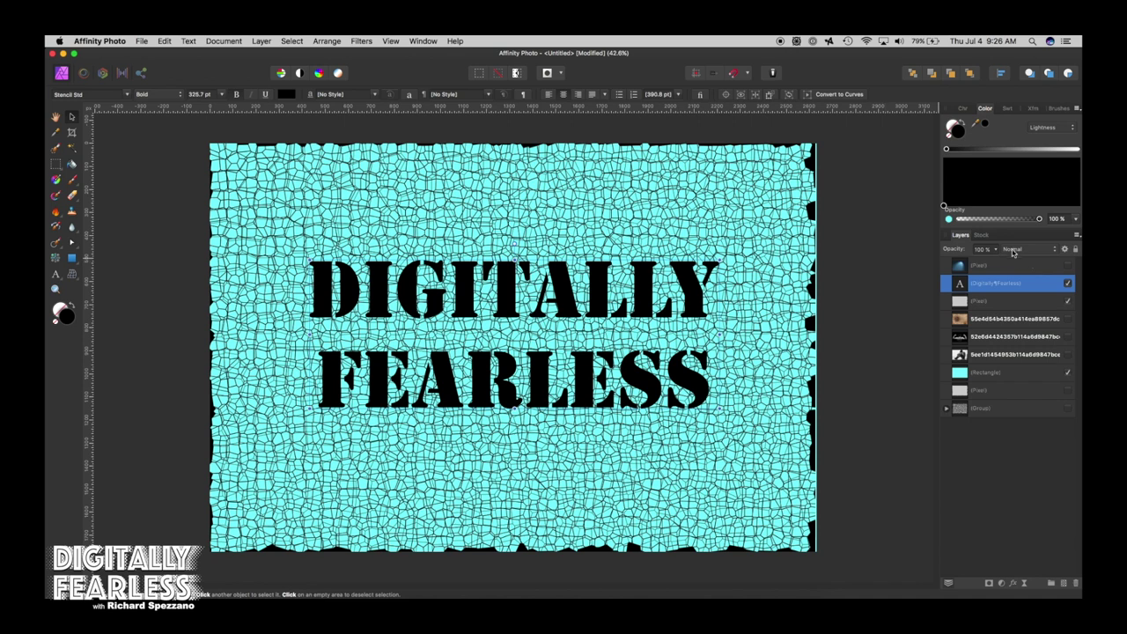
Step: Lower the DIGITALLY FEARLESS text layer to 75% opacity and open its Layer Effects
left_click(998, 250)
left_click_drag(998, 262, 972, 261)
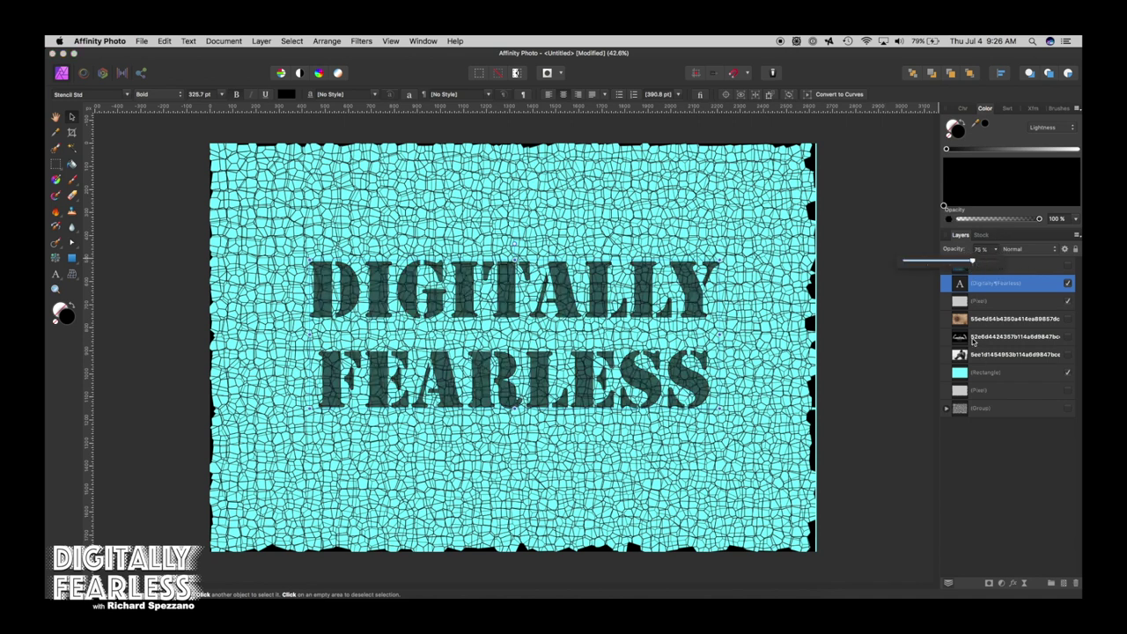
left_click(1014, 265)
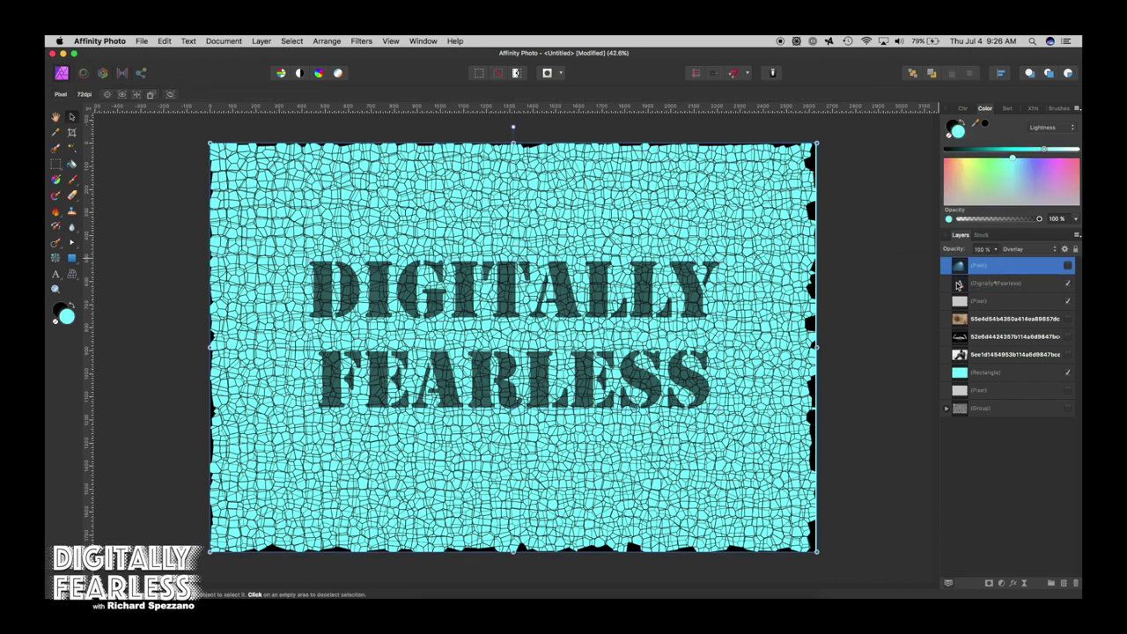
left_click(959, 283)
left_click(1013, 584)
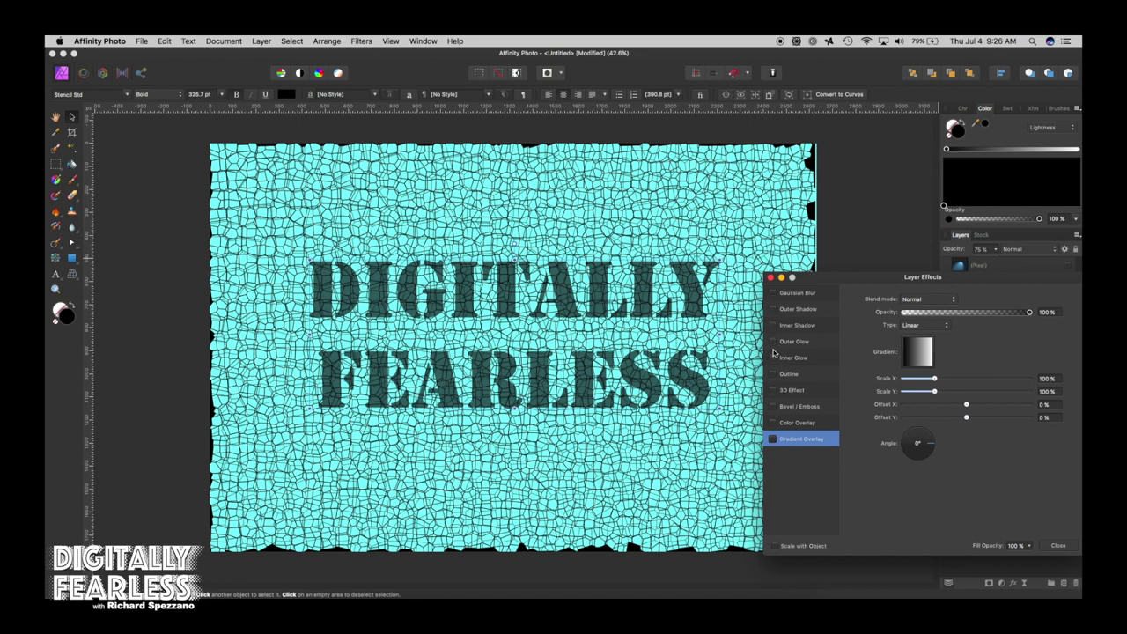
Step: Enable the Outline effect and set its colour to magenta
left_click(789, 375)
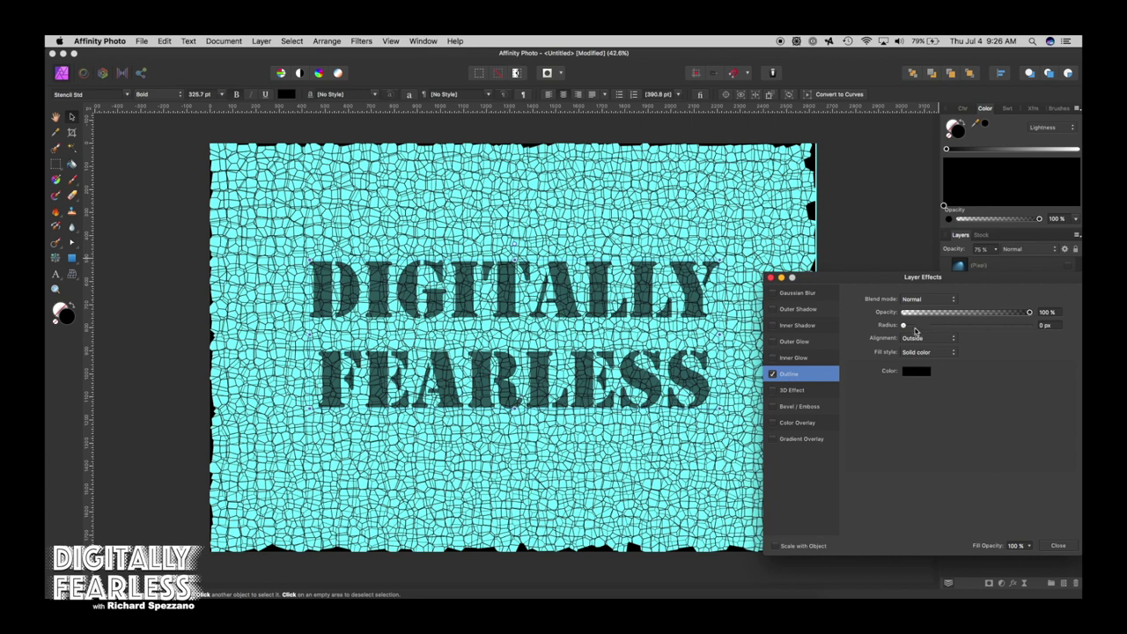
mouse_move(915, 330)
left_mouse_down()
mouse_move(956, 326)
mouse_move(918, 325)
left_mouse_up()
left_click(906, 373)
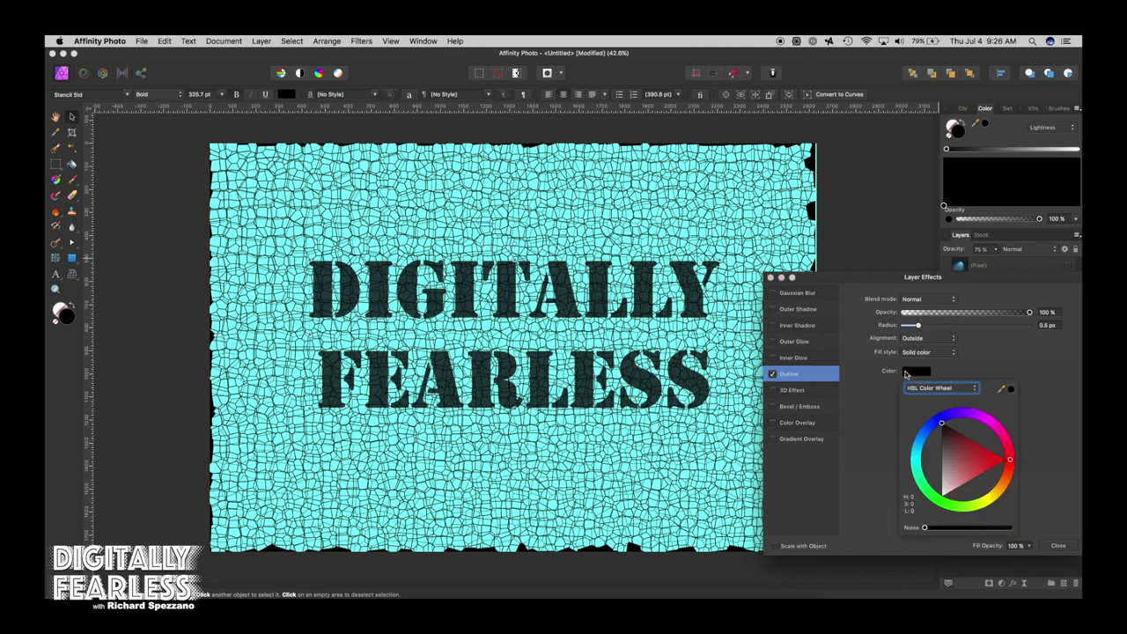
left_click(996, 429)
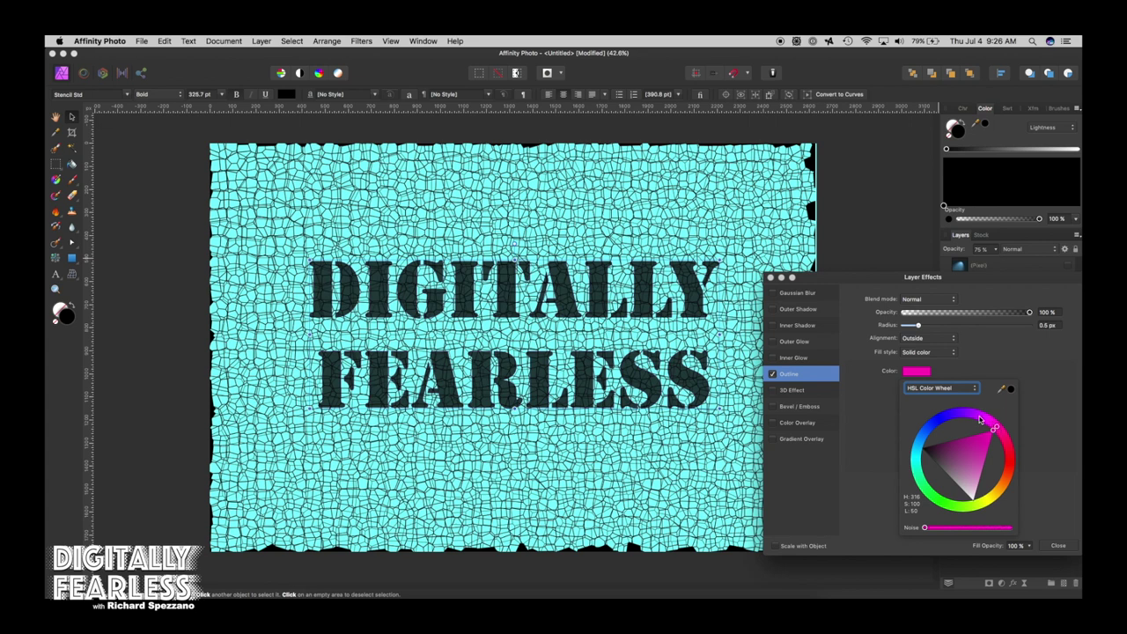
left_click_drag(994, 424, 991, 422)
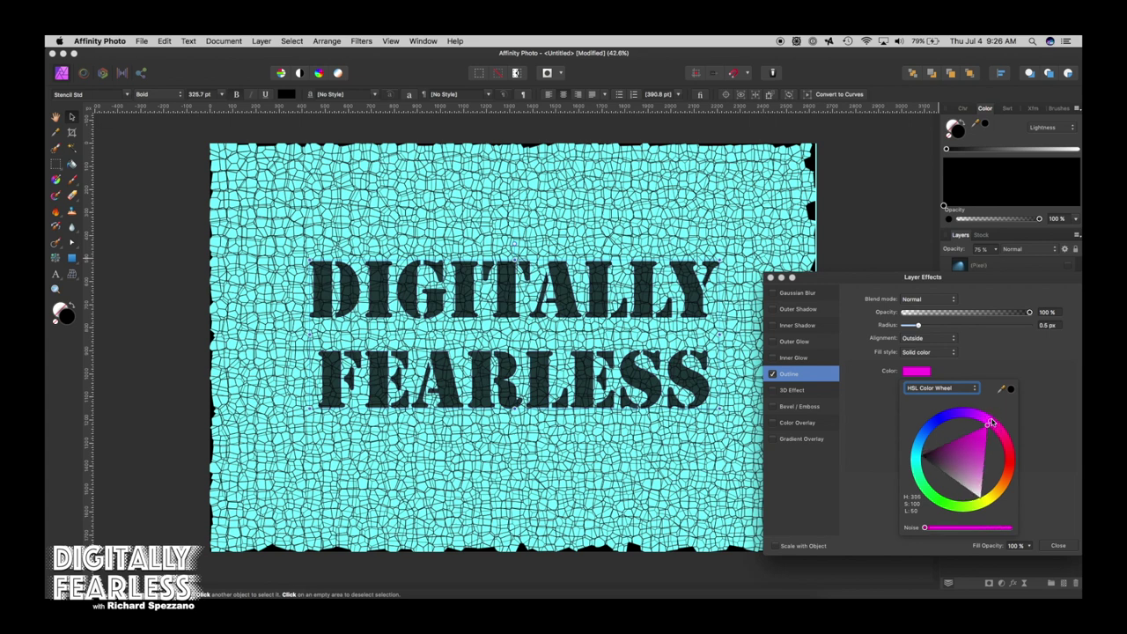
left_click(878, 325)
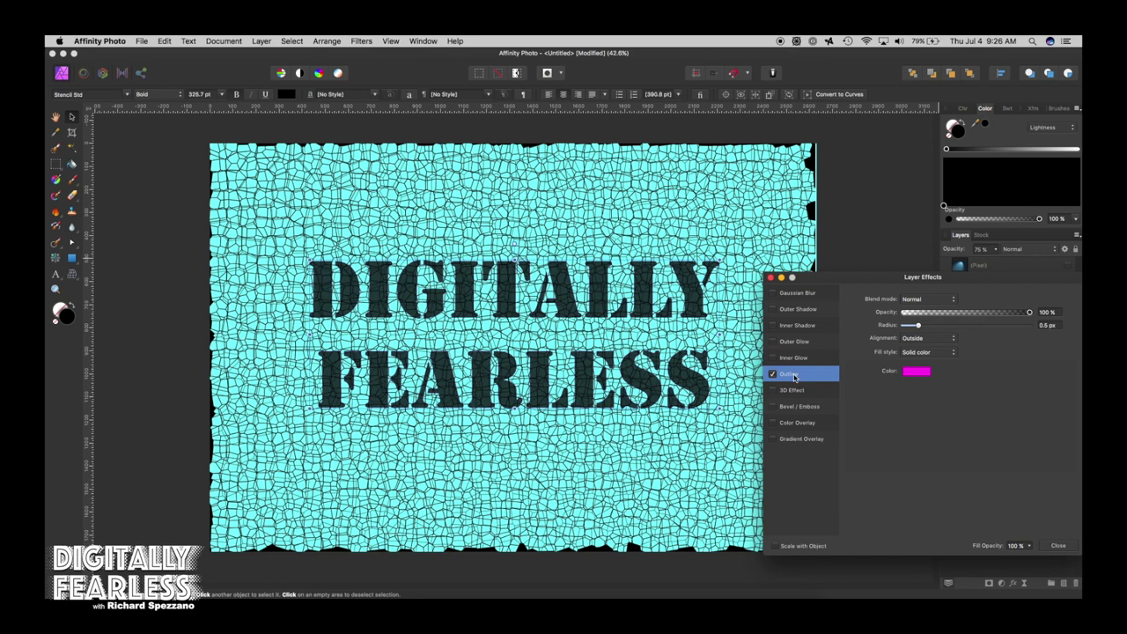
Step: Widen the outline radius to about 8.1 px, keeping Normal blend mode
left_click_drag(919, 326, 952, 325)
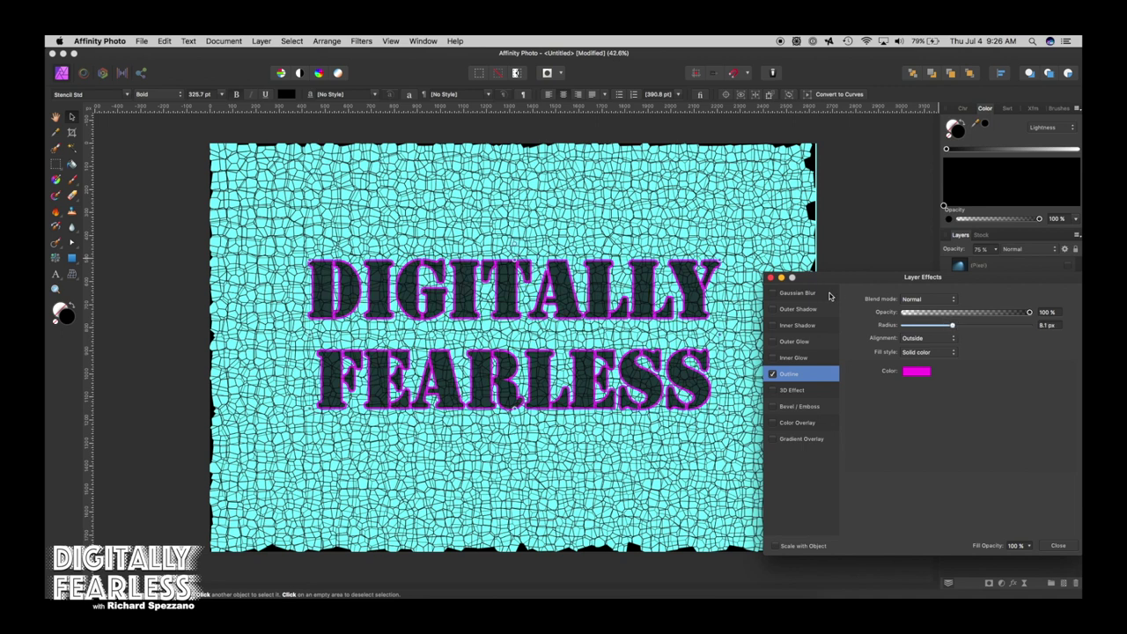
left_click(912, 301)
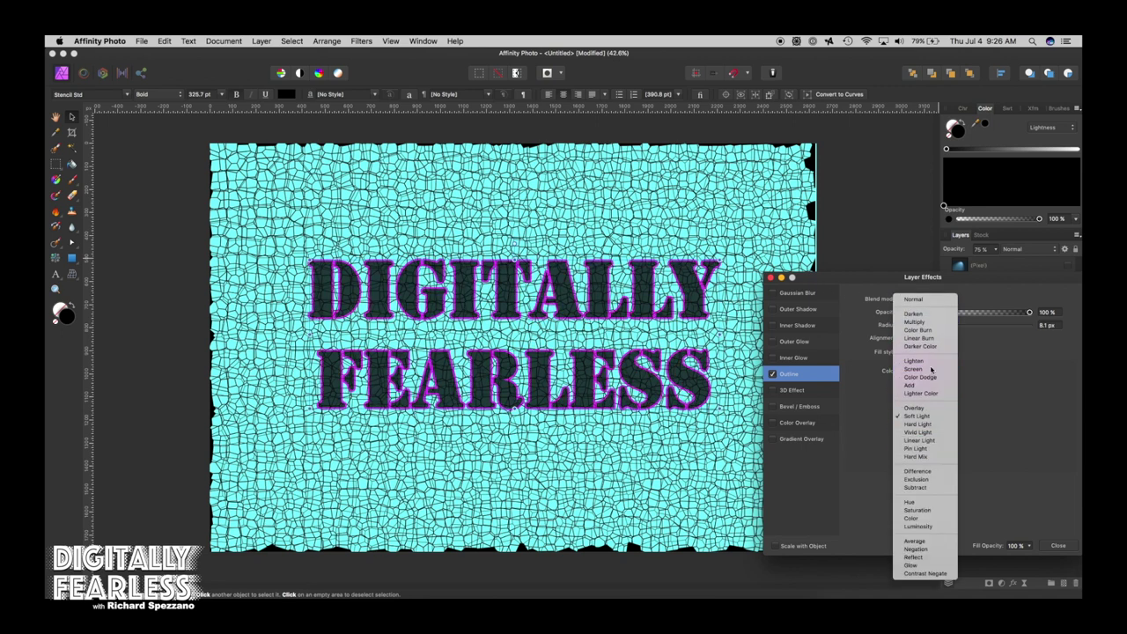
left_click(826, 282)
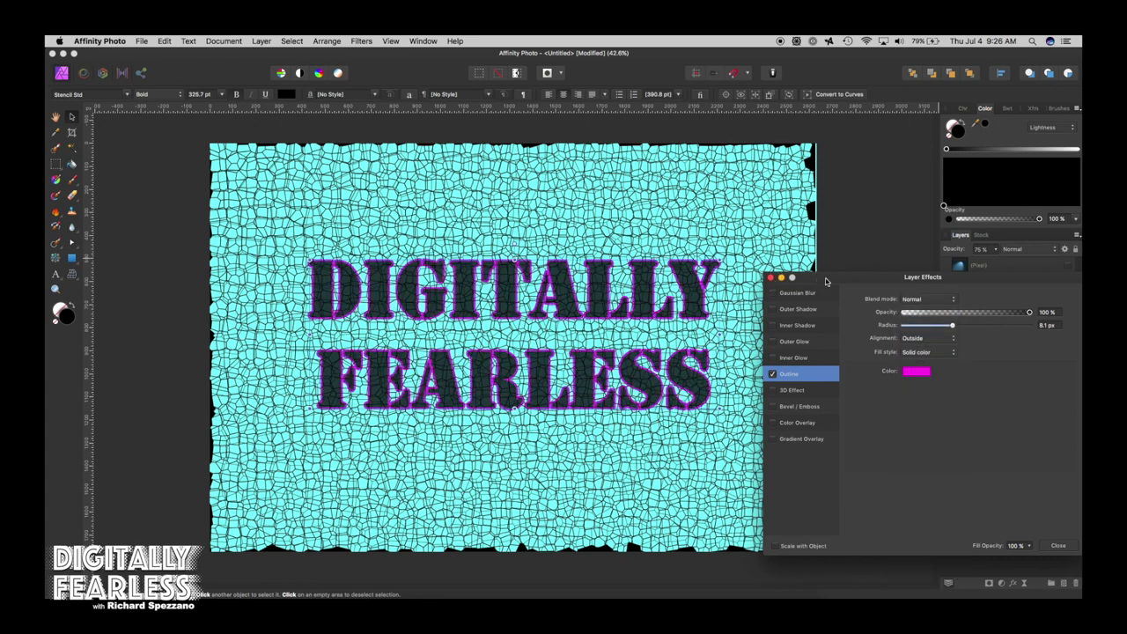
left_click_drag(826, 282, 870, 322)
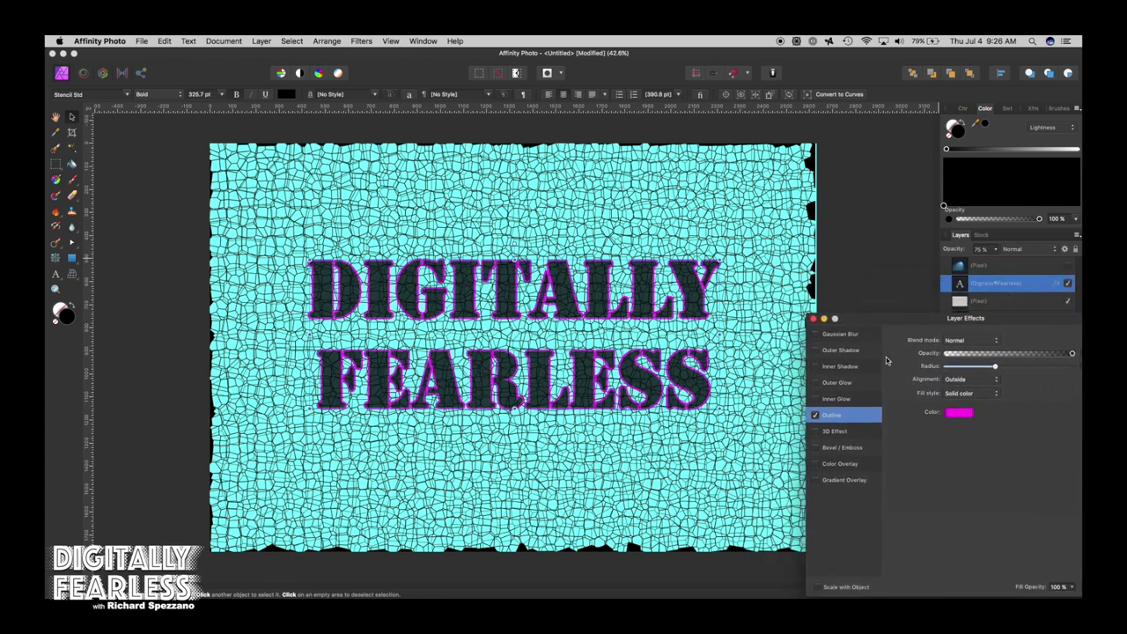
Step: Add a 3D effect to the title with an increased radius, dropping the bevel emboss
left_click(816, 448)
left_click(817, 450)
left_click(816, 431)
left_click(832, 432)
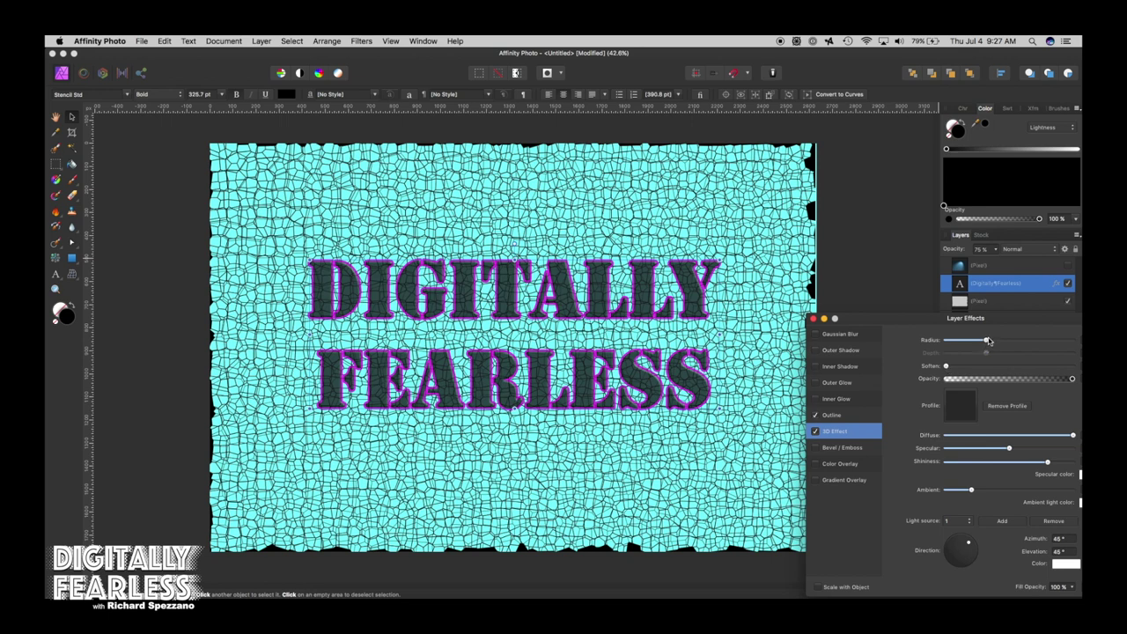
left_click_drag(989, 340, 1021, 340)
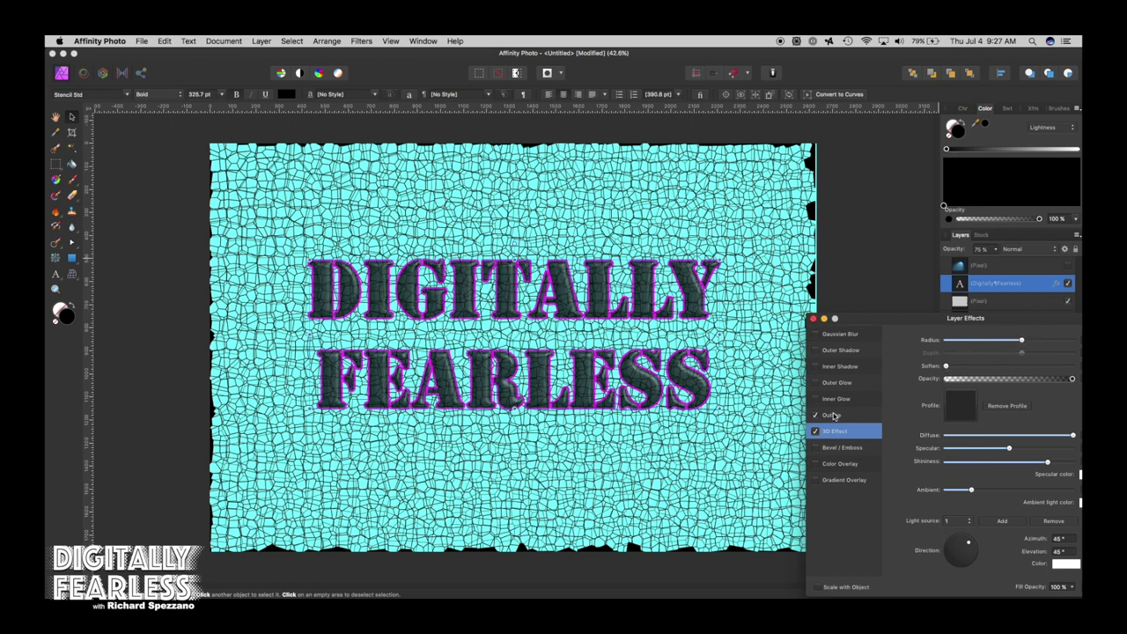
Step: Recolour the outline to the cyan sampled from the canvas background
left_click(835, 415)
left_click(957, 414)
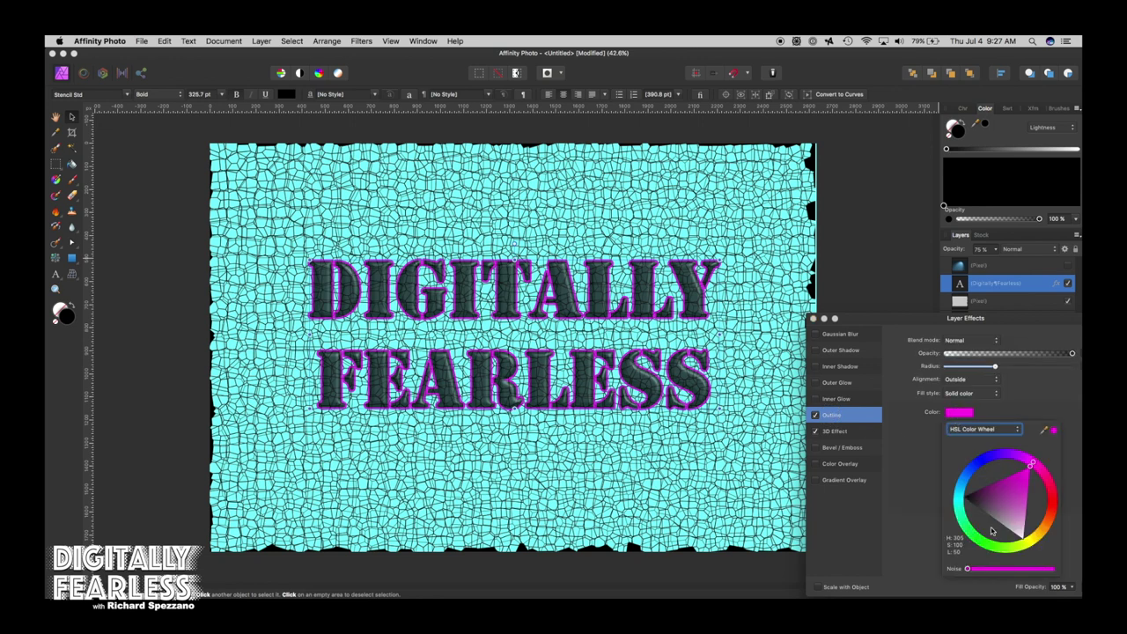
left_click(1026, 539)
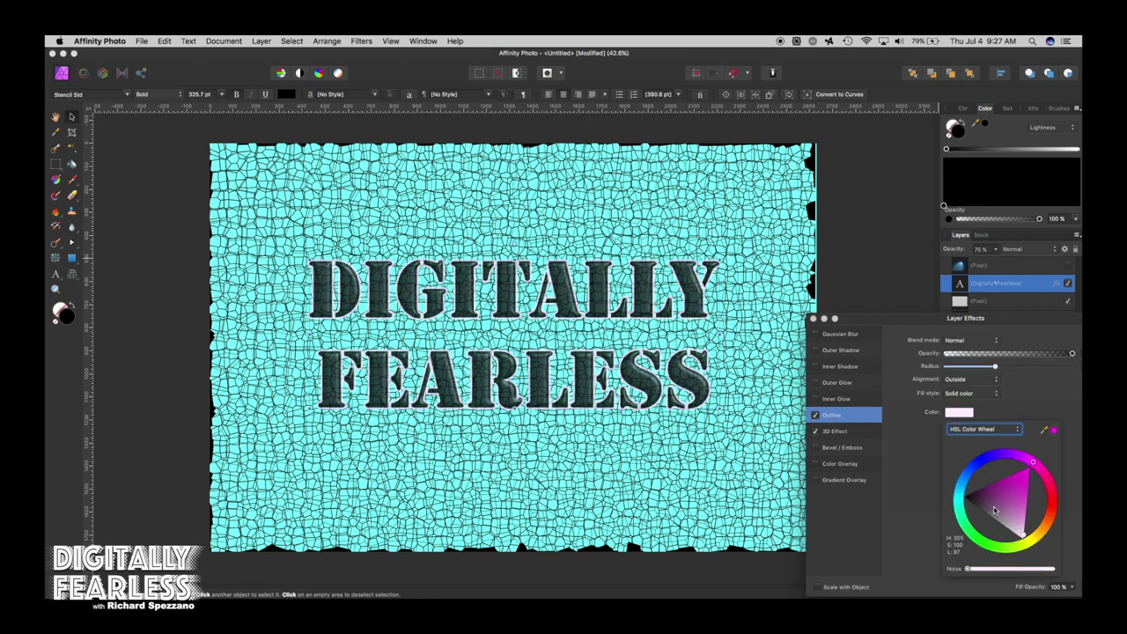
left_click_drag(1043, 430, 761, 397)
left_click(1053, 431)
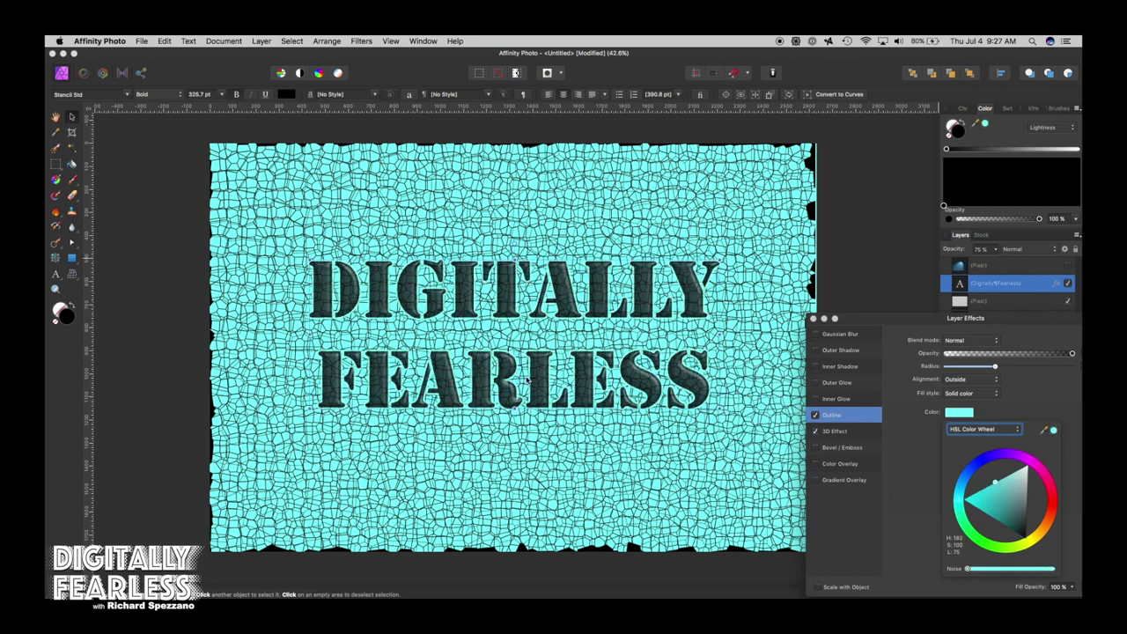
left_click(127, 254)
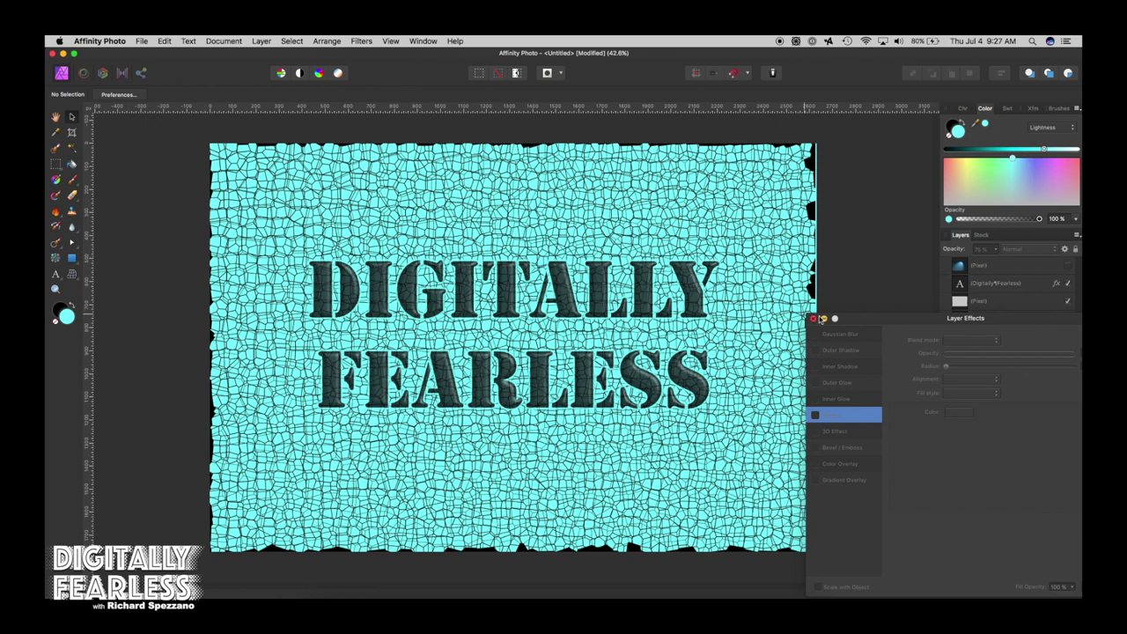
Step: Close Layer Effects, compare compass and muscular-back backgrounds, then keep the sitting-woman photo visible
left_click(814, 319)
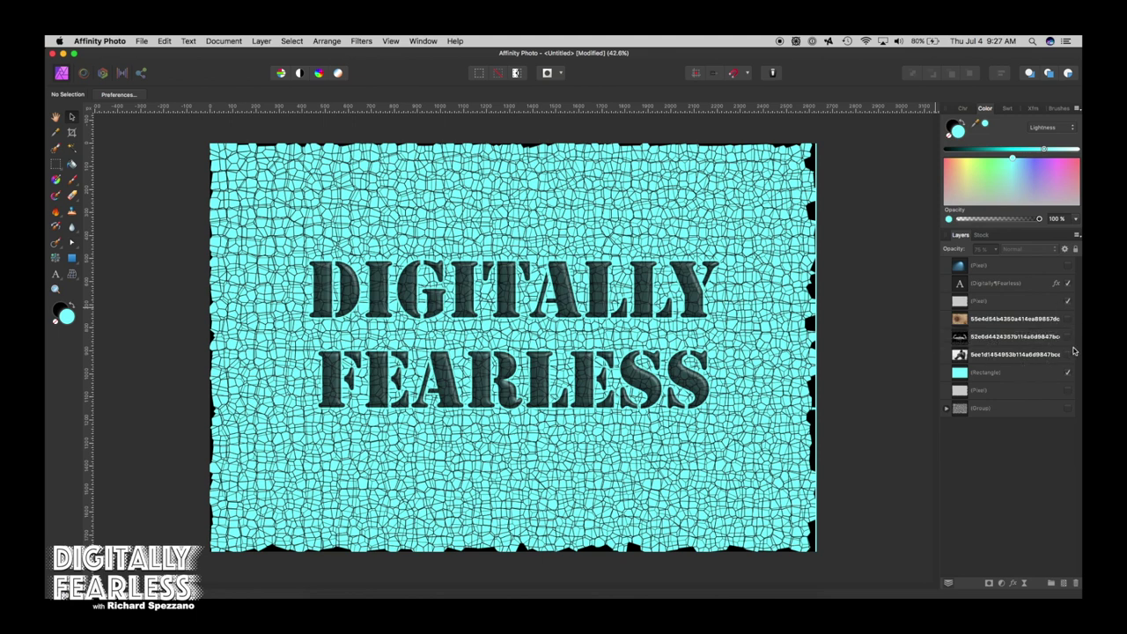
left_click(1068, 320)
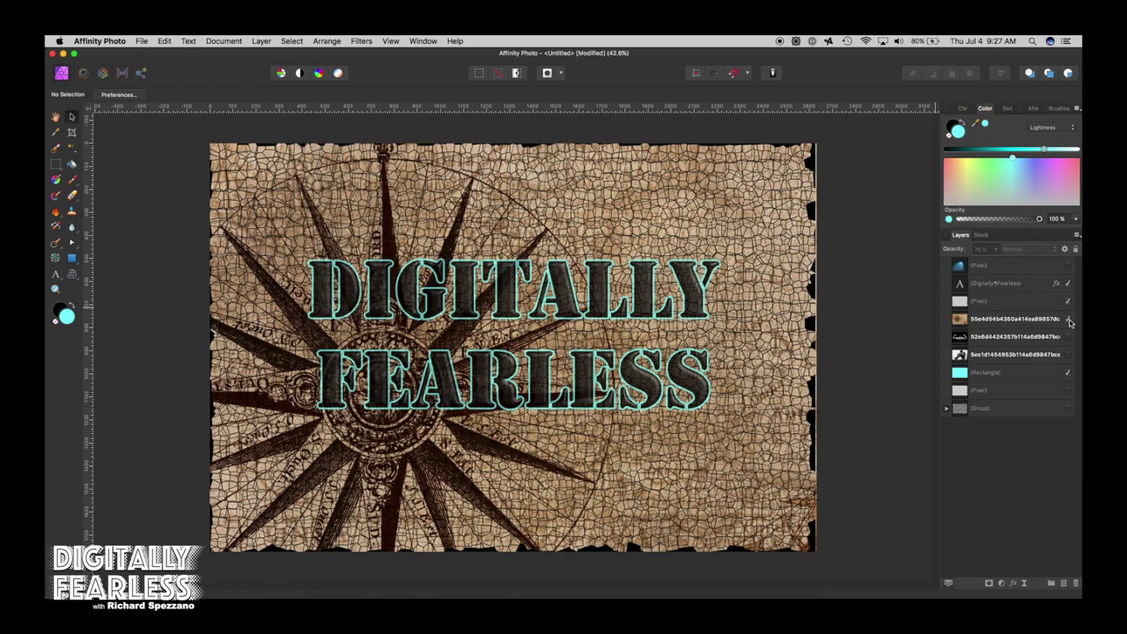
left_click(1068, 320)
left_click(1068, 320)
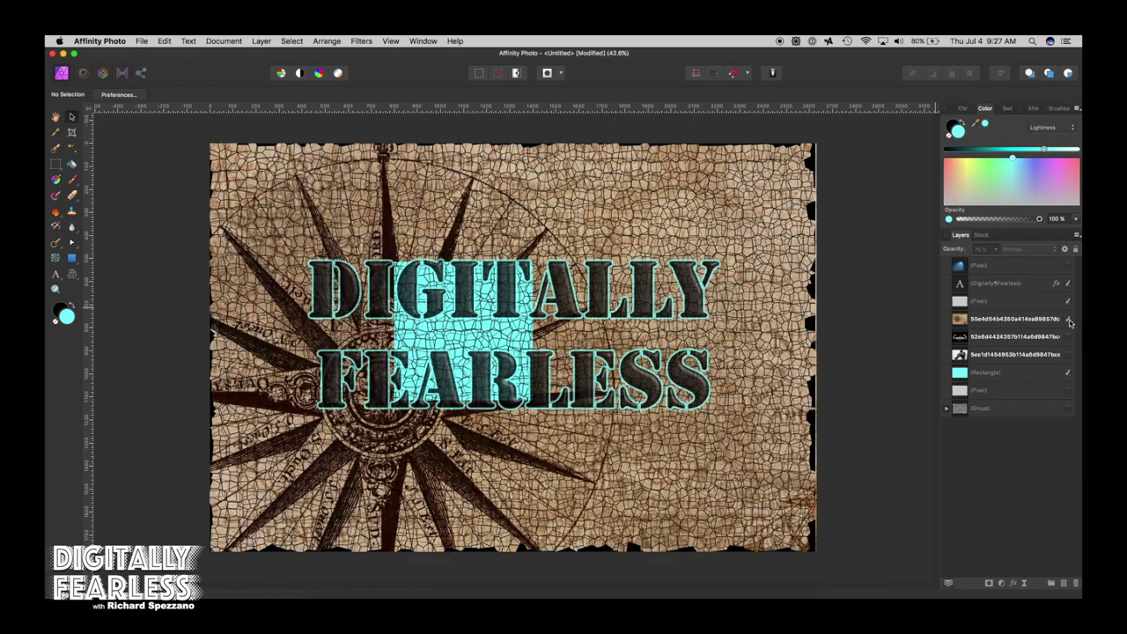
left_click(1068, 319)
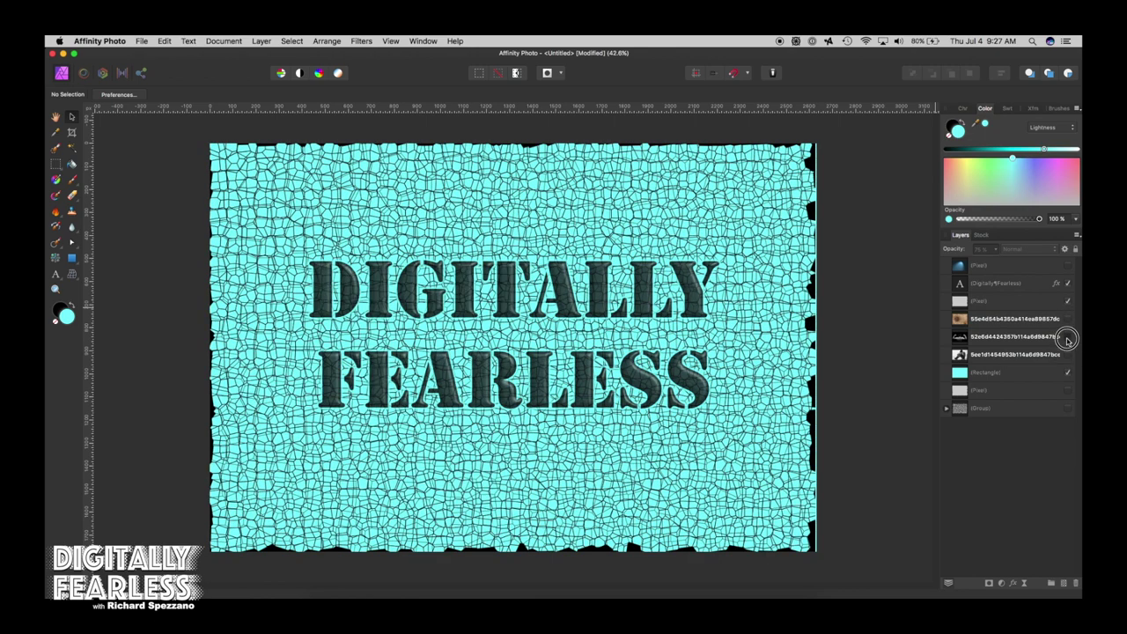
left_click(1069, 338)
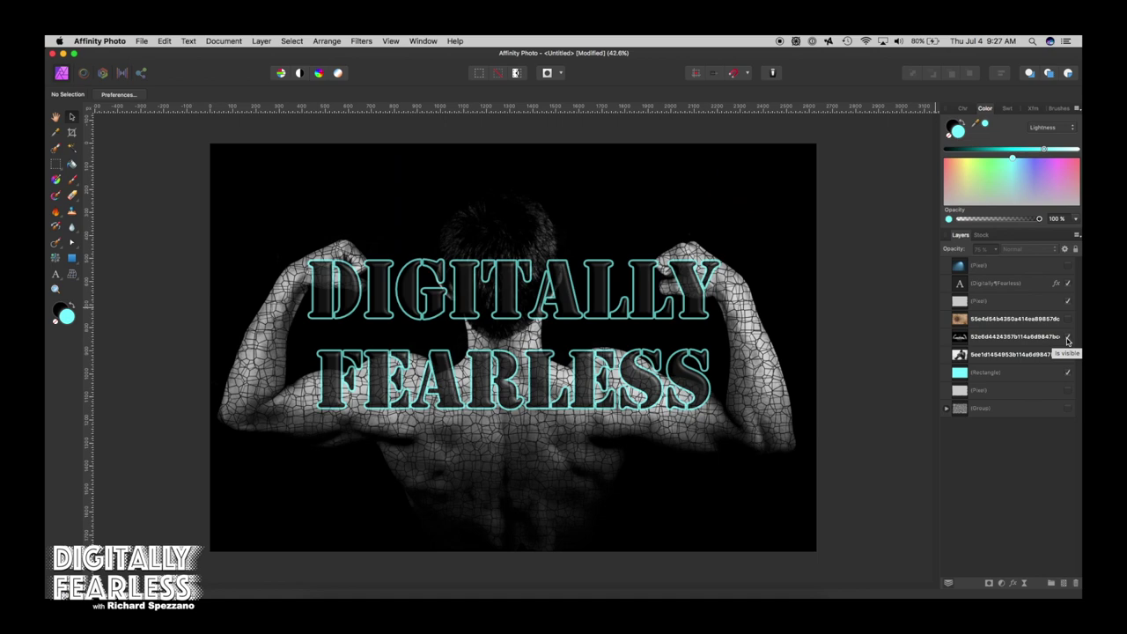
left_click(1068, 338)
left_click(1068, 355)
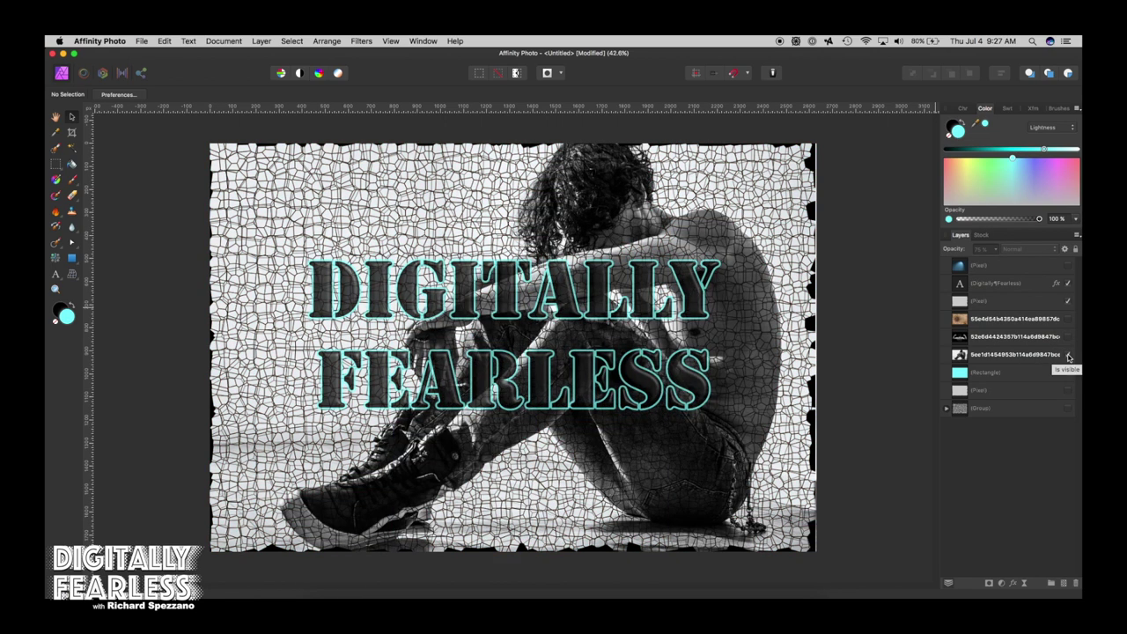
left_click(1018, 354)
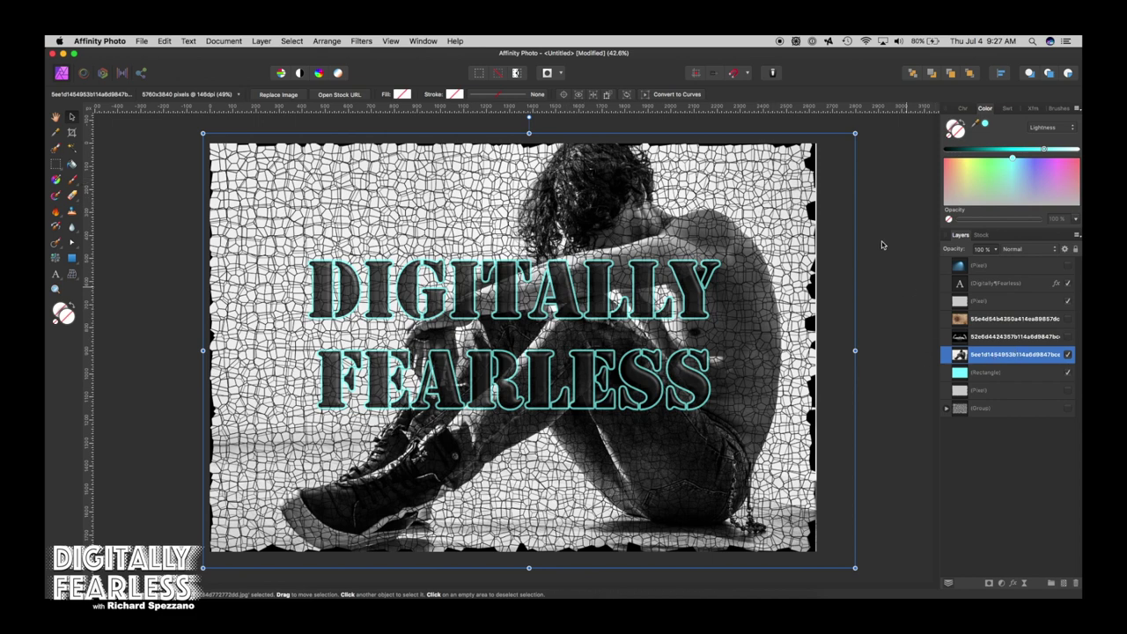
Step: Drag the crackle texture's top-right and bottom-left corners outward to fill the canvas
left_click(918, 210)
left_click(961, 304)
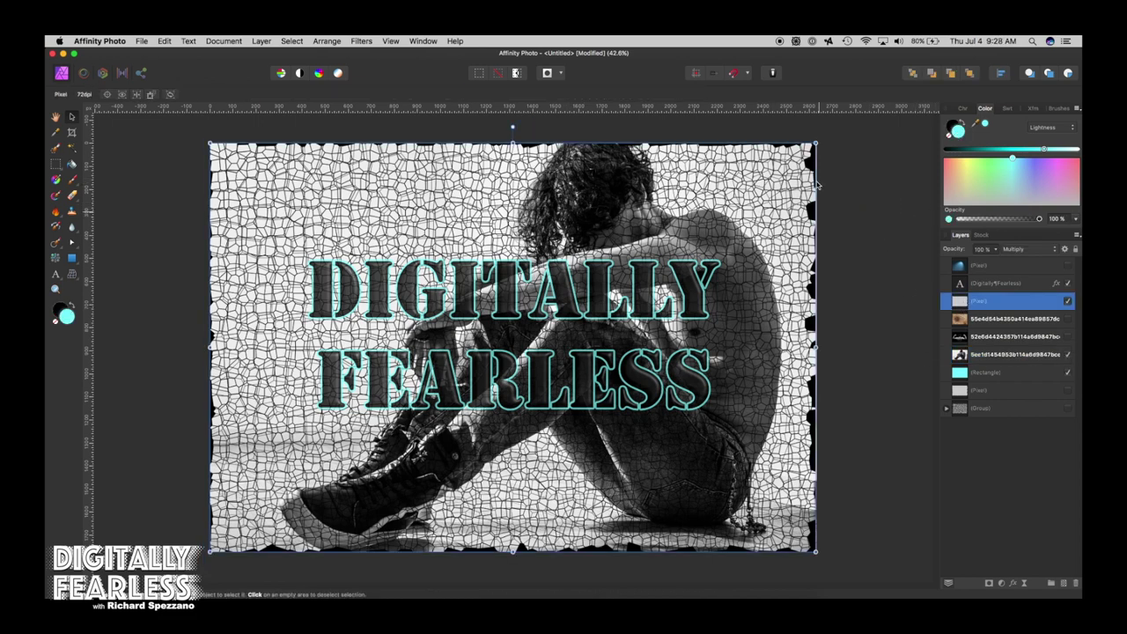
left_click_drag(821, 138, 848, 121)
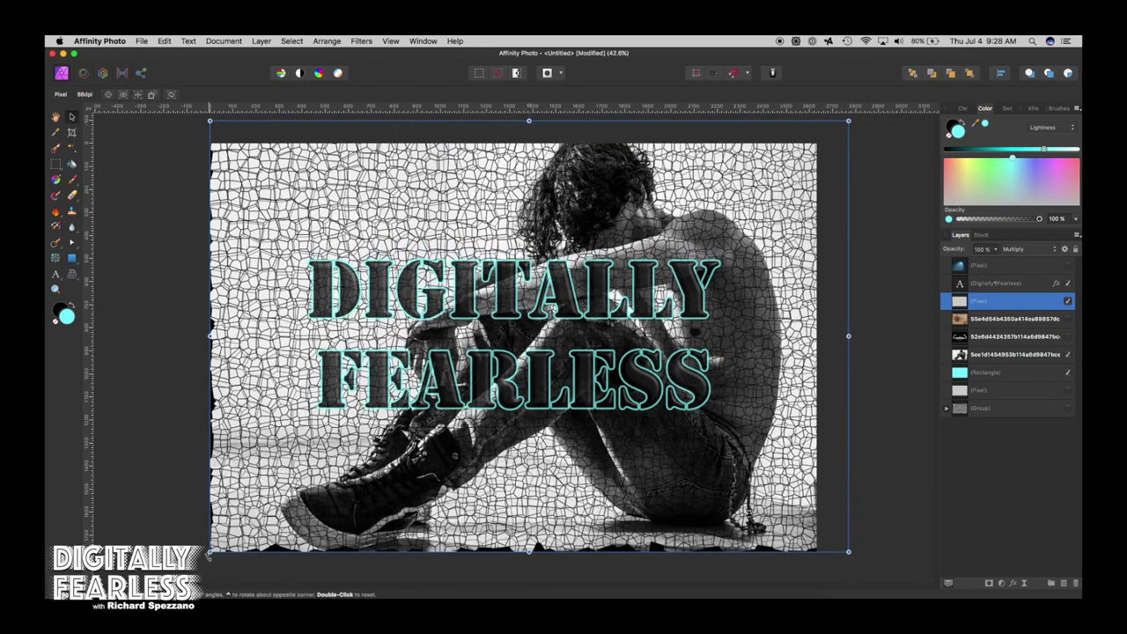
left_click_drag(209, 552, 187, 565)
left_click(103, 133)
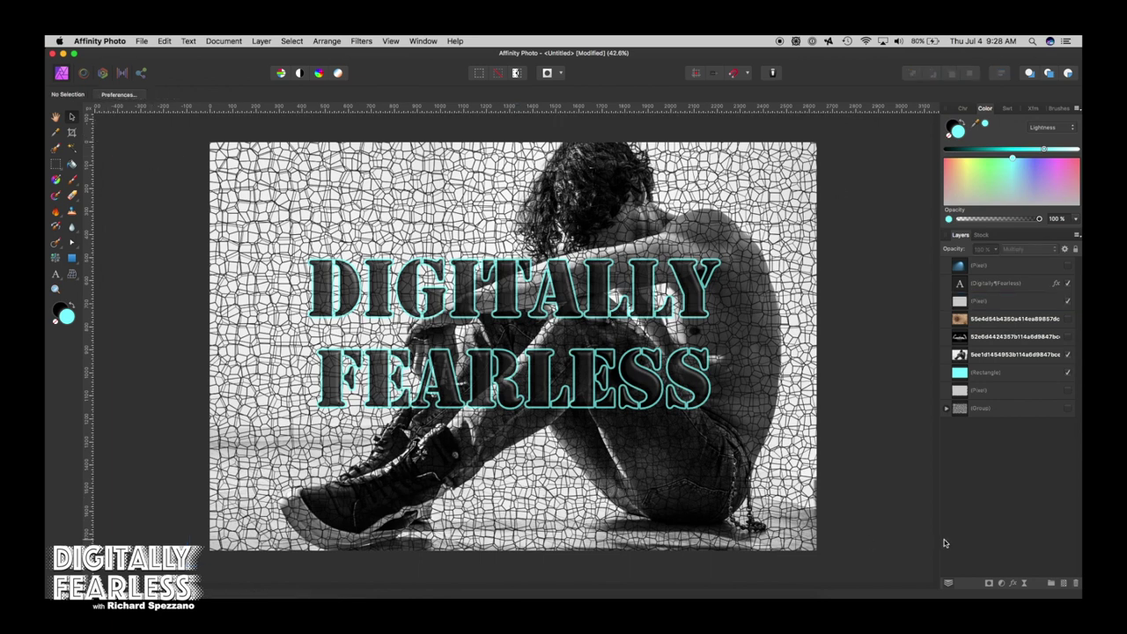
left_click(858, 476)
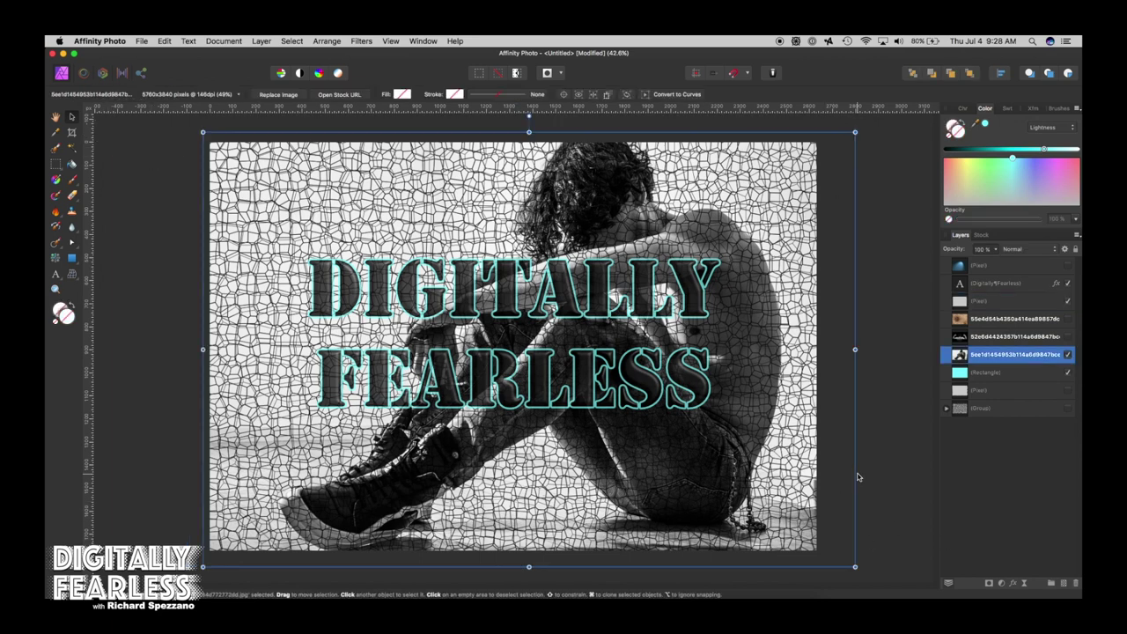